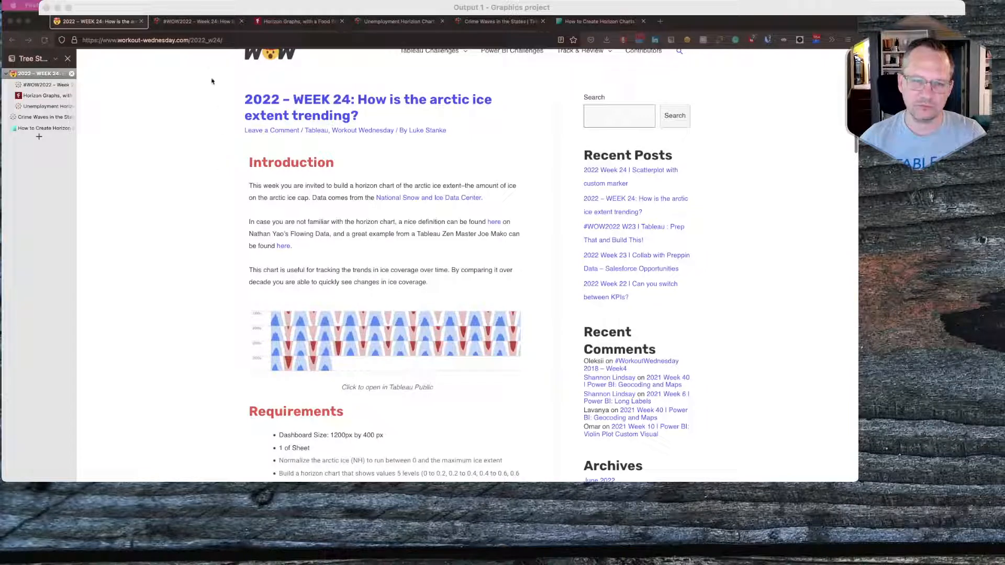
# Inspect the published Week 24 arctic ice extent horizon chart and its data-point details, returning to the challenge page.
pyautogui.click(193, 21)
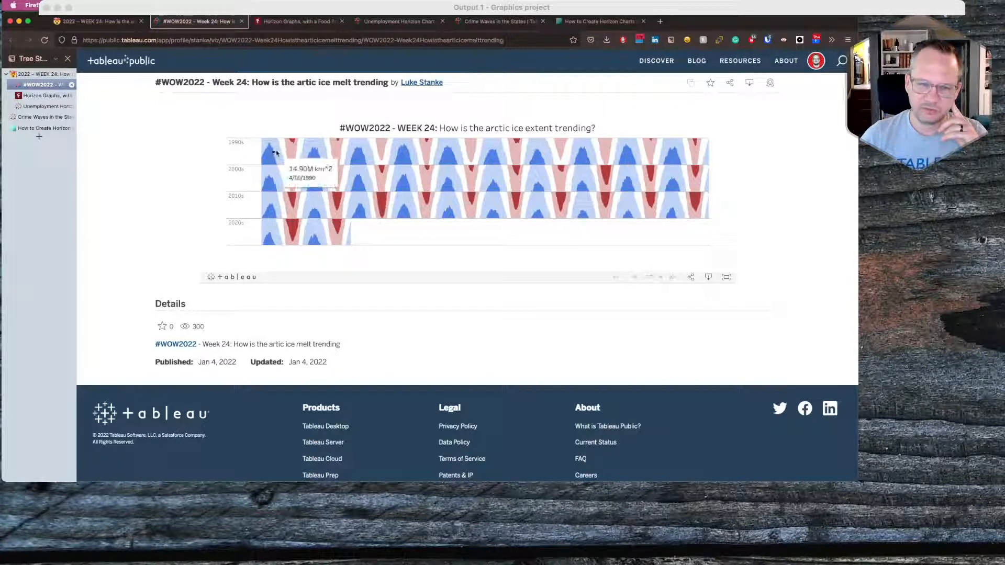
pyautogui.moveTo(287, 151)
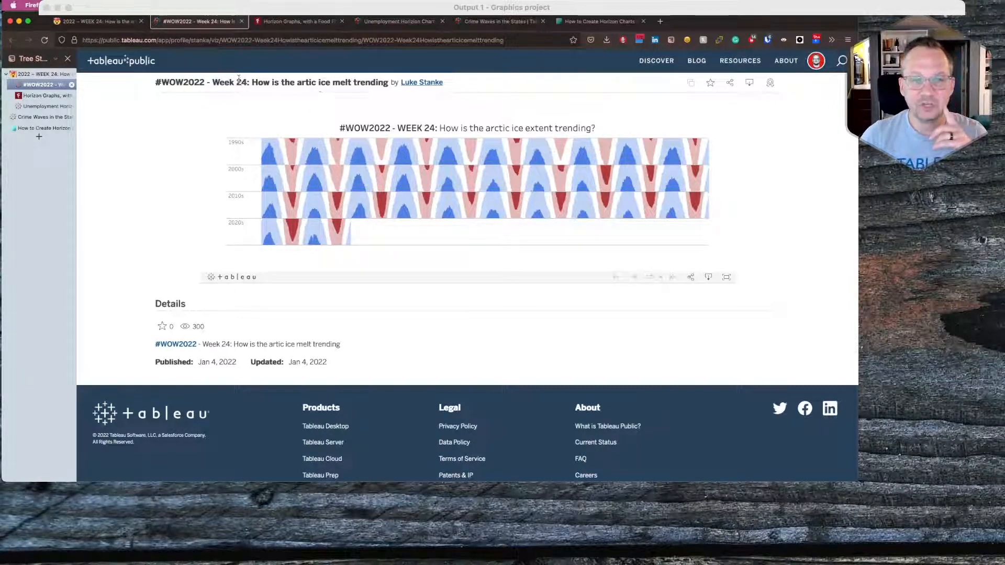
pyautogui.click(116, 22)
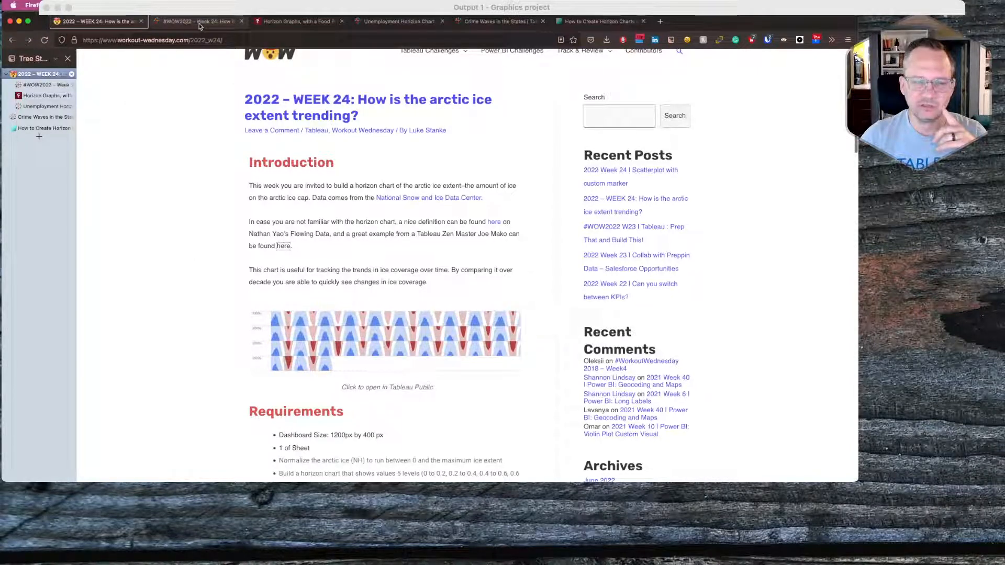
# Open the FlowingData horizon graphs article and examine its food price change charts.
pyautogui.click(291, 25)
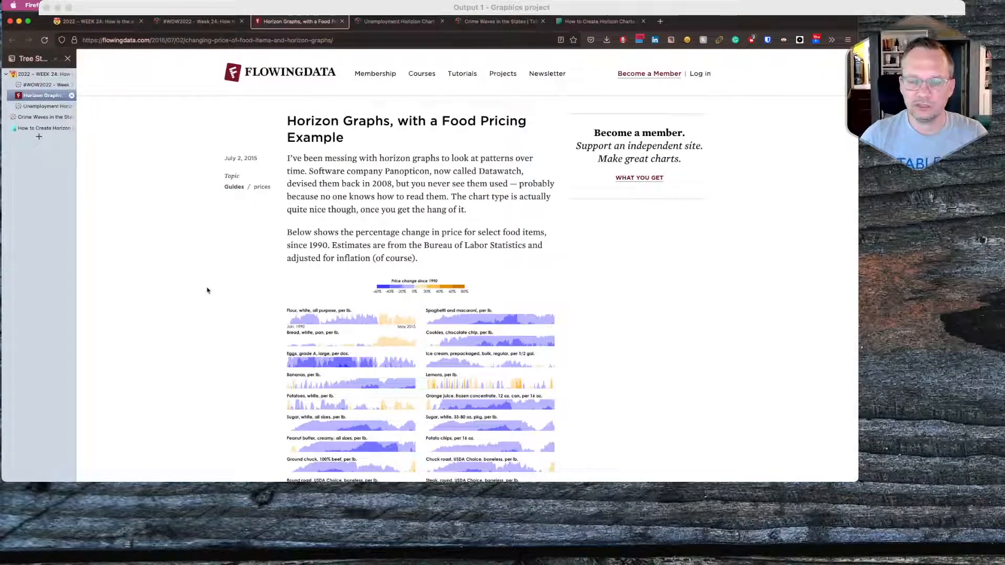
pyautogui.scroll(-5, 207, 290)
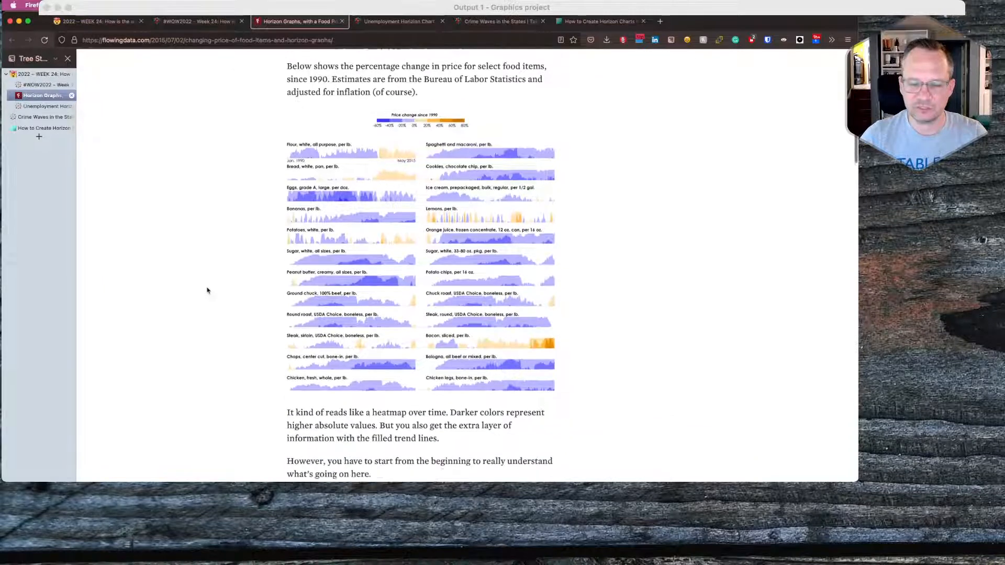
pyautogui.scroll(-1, 207, 290)
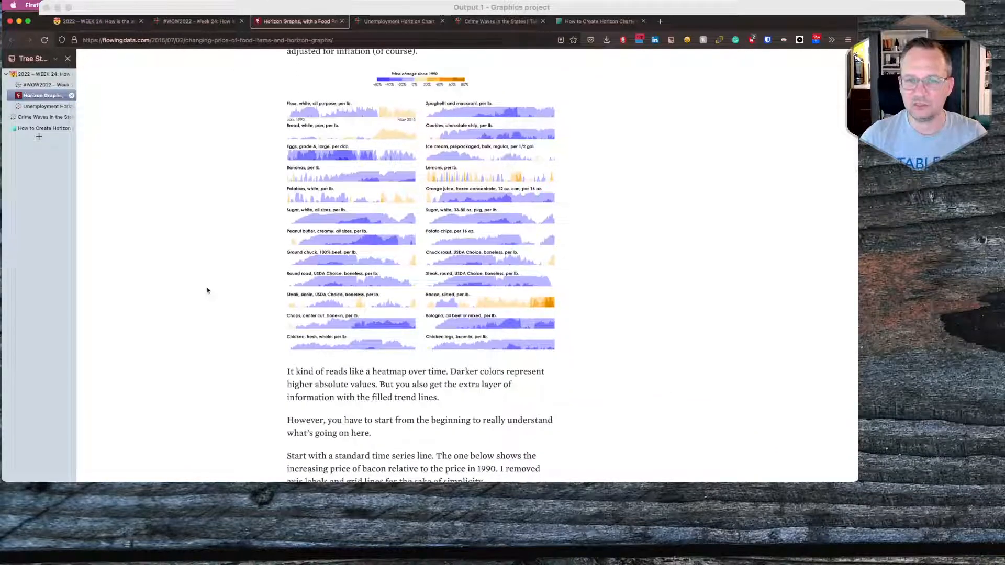
pyautogui.scroll(-2, 208, 290)
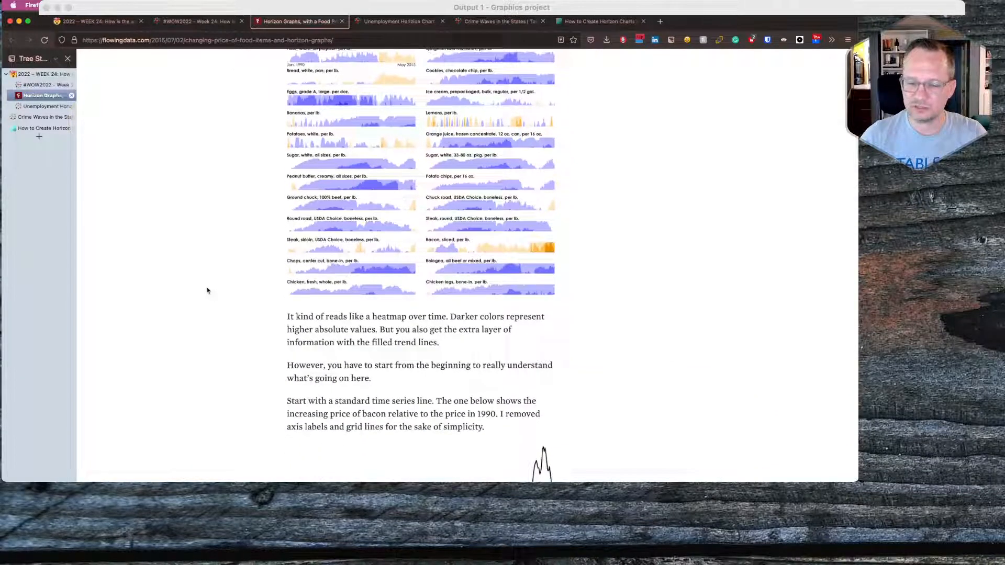
# Read how the bacon price line is split into colored bands and collapsed into a horizon graph.
pyautogui.scroll(-7, 207, 290)
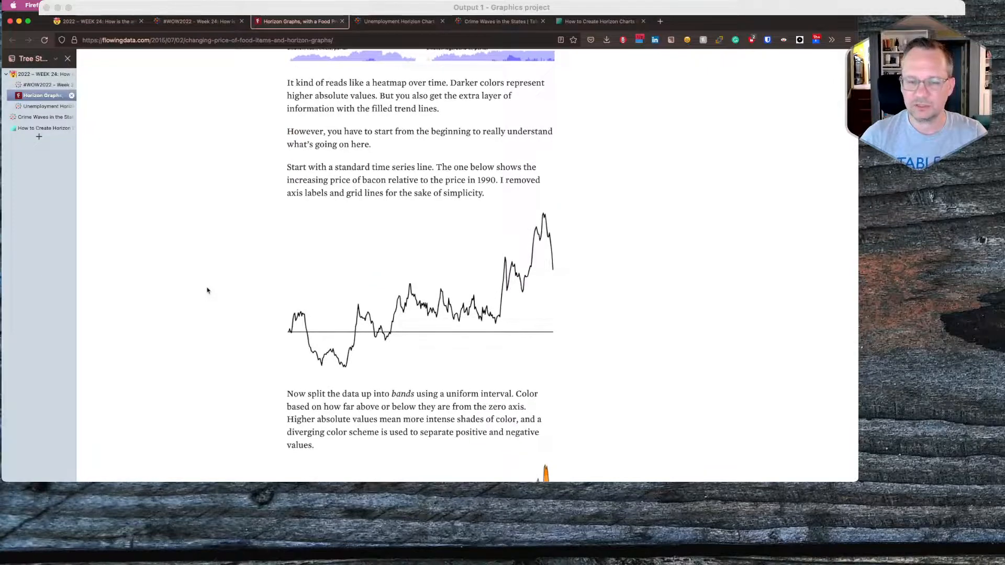
pyautogui.scroll(-6, 208, 290)
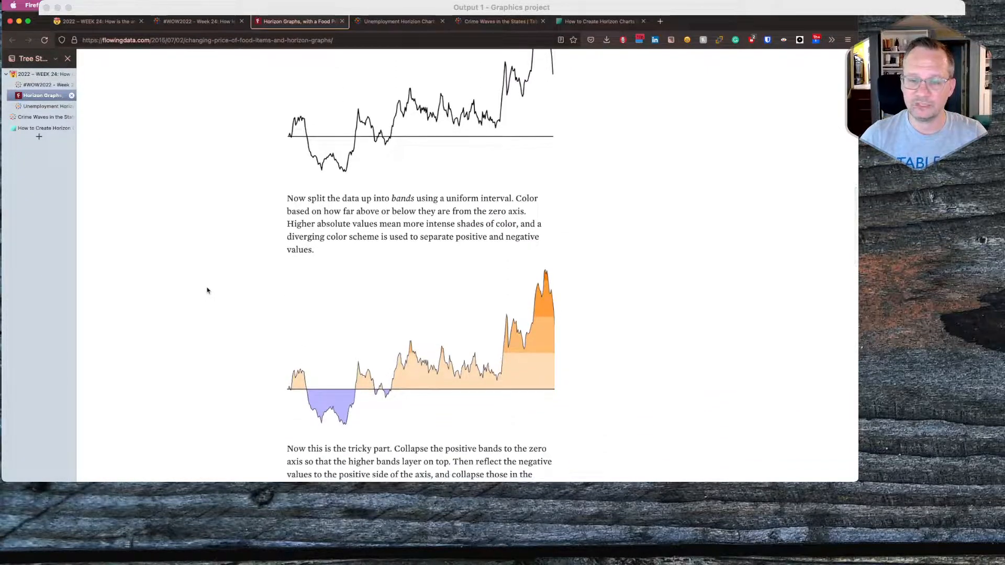
pyautogui.scroll(1, 207, 291)
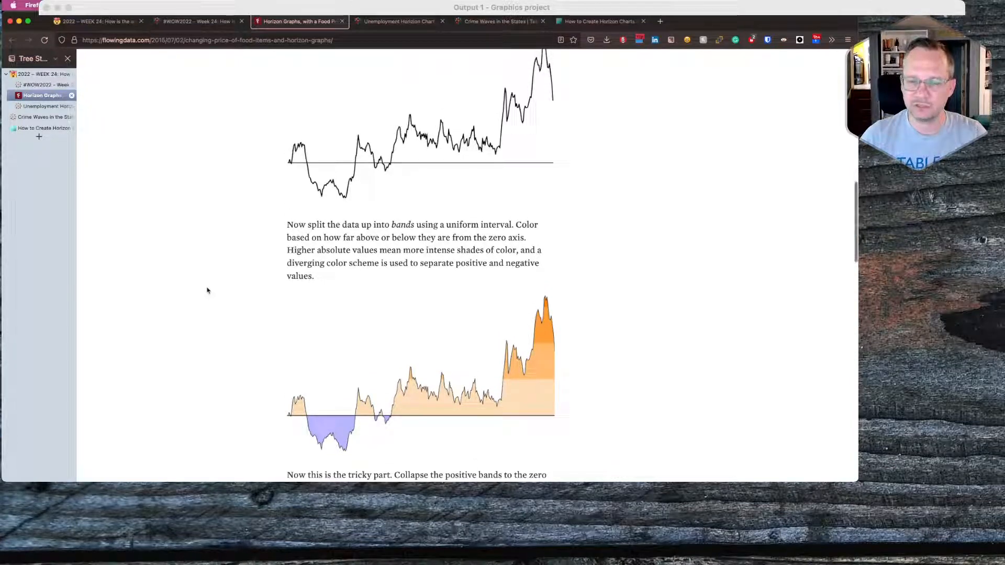
pyautogui.scroll(1, 207, 290)
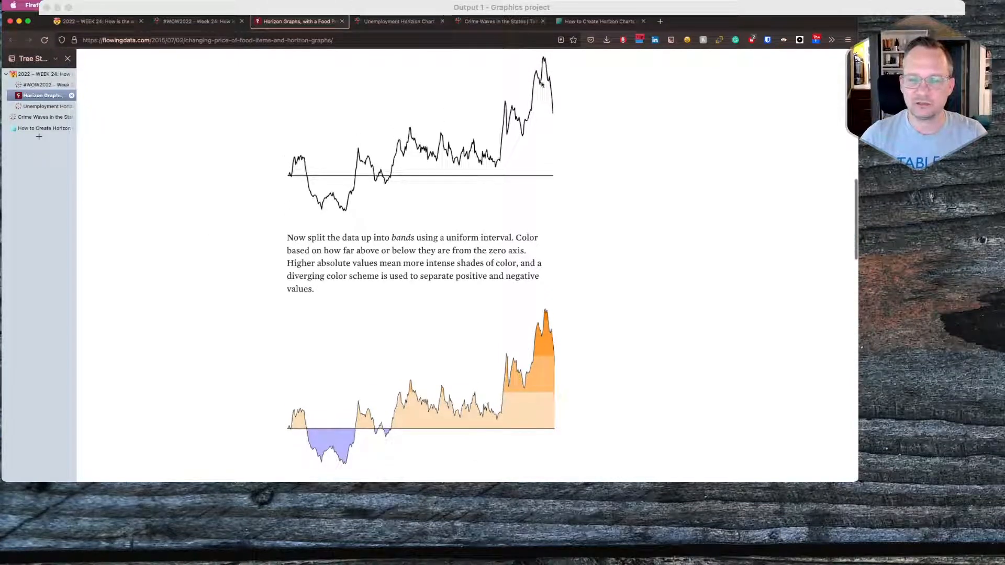
pyautogui.scroll(-5, 286, 199)
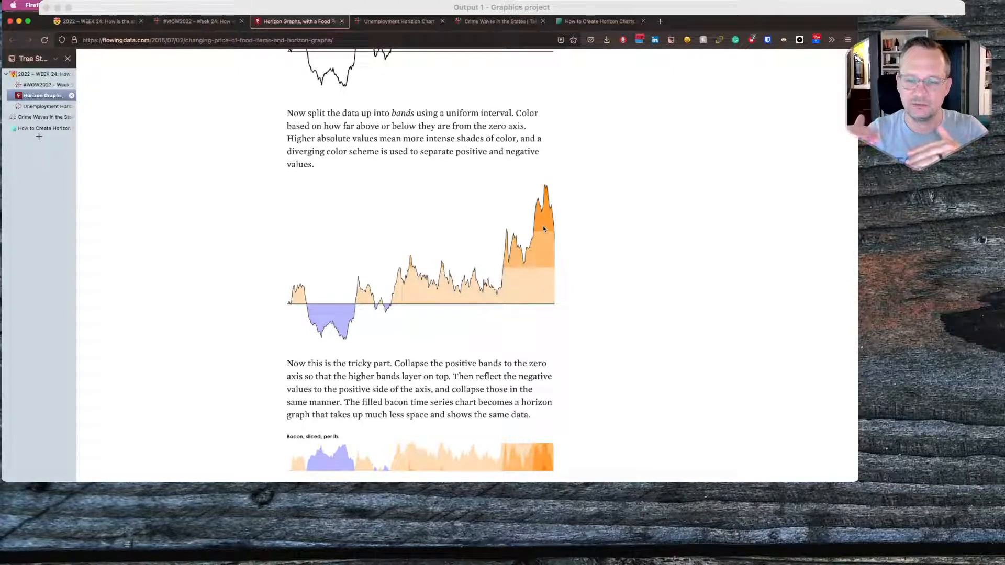
pyautogui.scroll(-3, 271, 356)
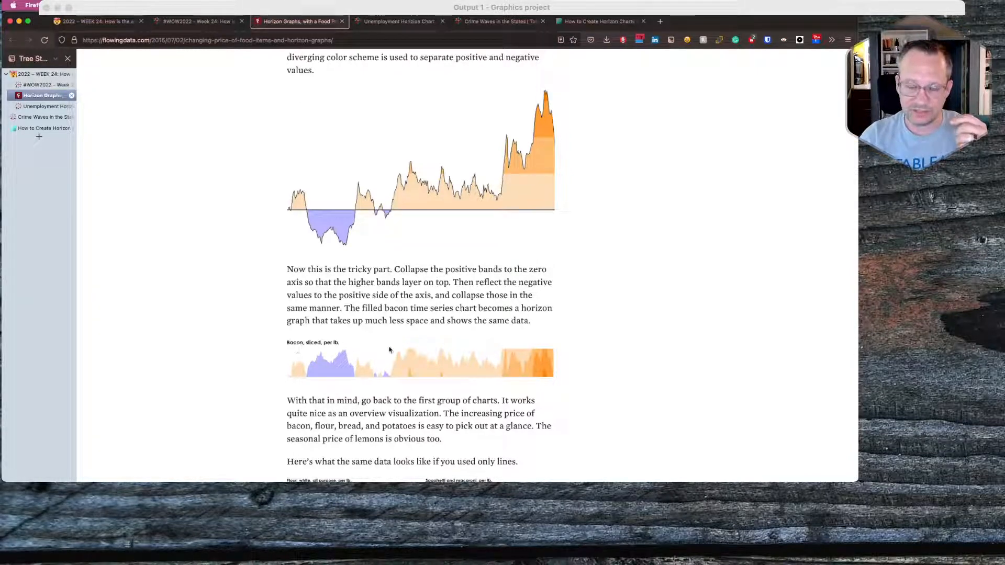
# Compare the collapsed bacon horizon graph with the line-only versions of the food price charts.
pyautogui.scroll(-4, 397, 236)
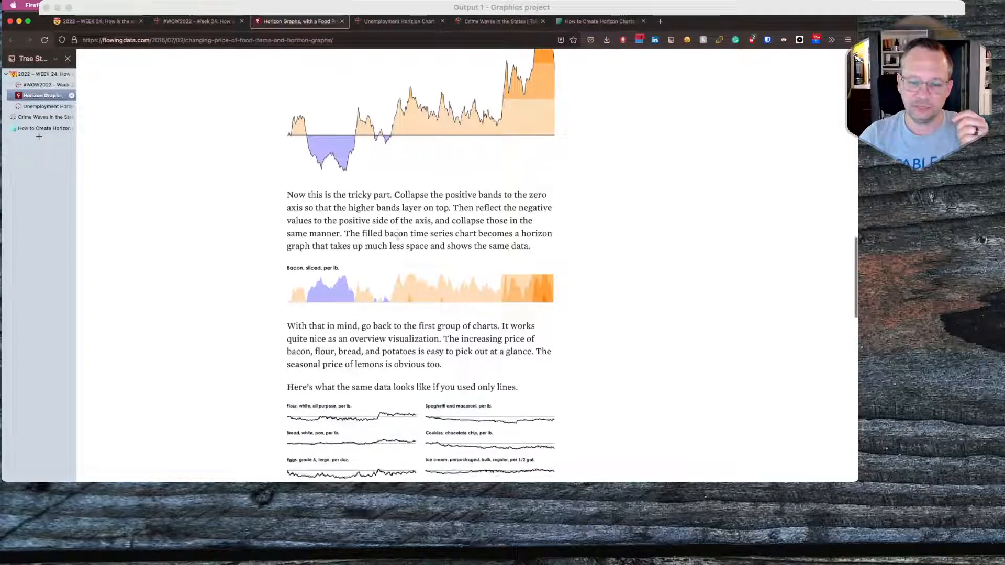
pyautogui.scroll(-5, 397, 235)
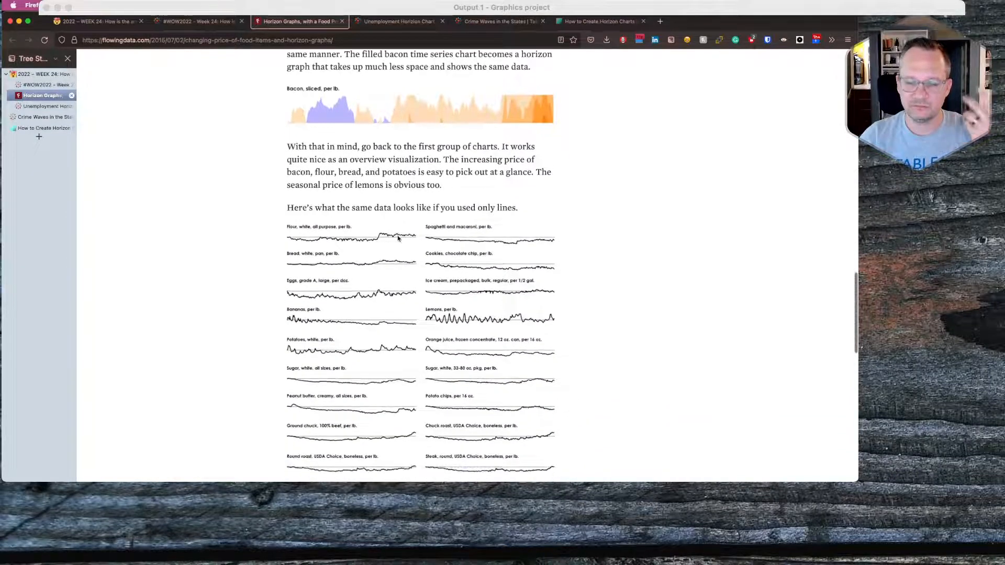
pyautogui.scroll(-4, 397, 238)
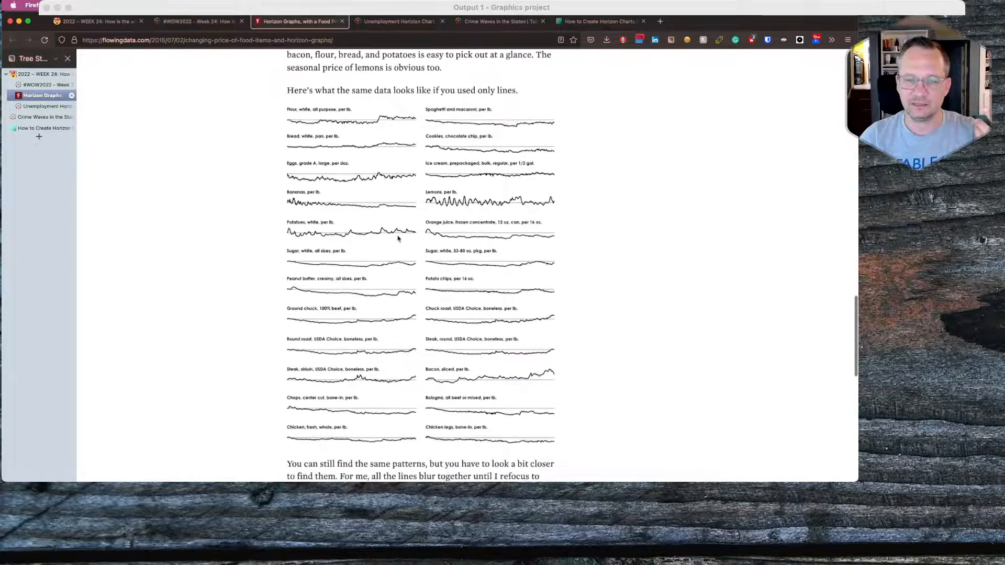
pyautogui.scroll(-1, 397, 238)
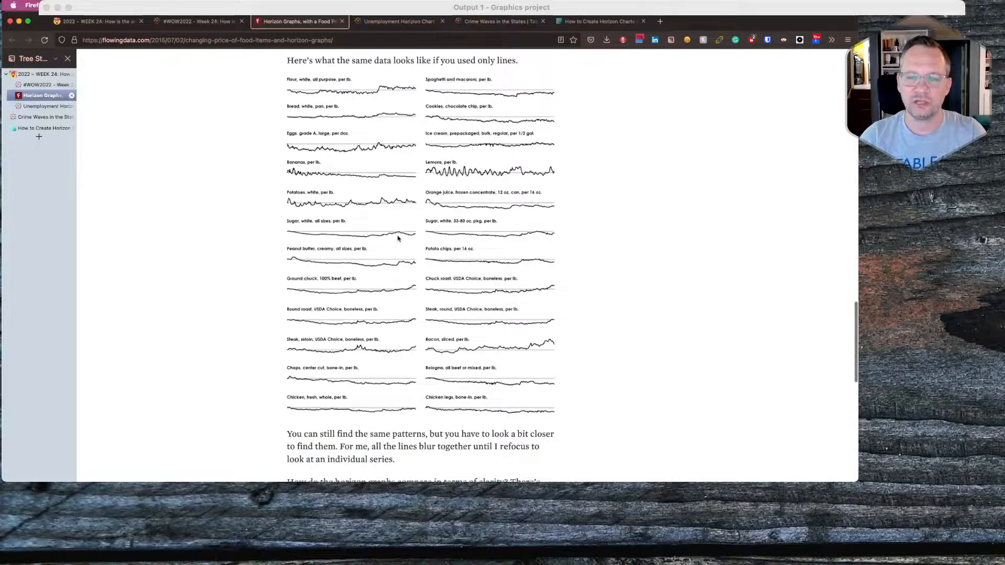
pyautogui.scroll(-1, 340, 265)
pyautogui.scroll(2, 338, 267)
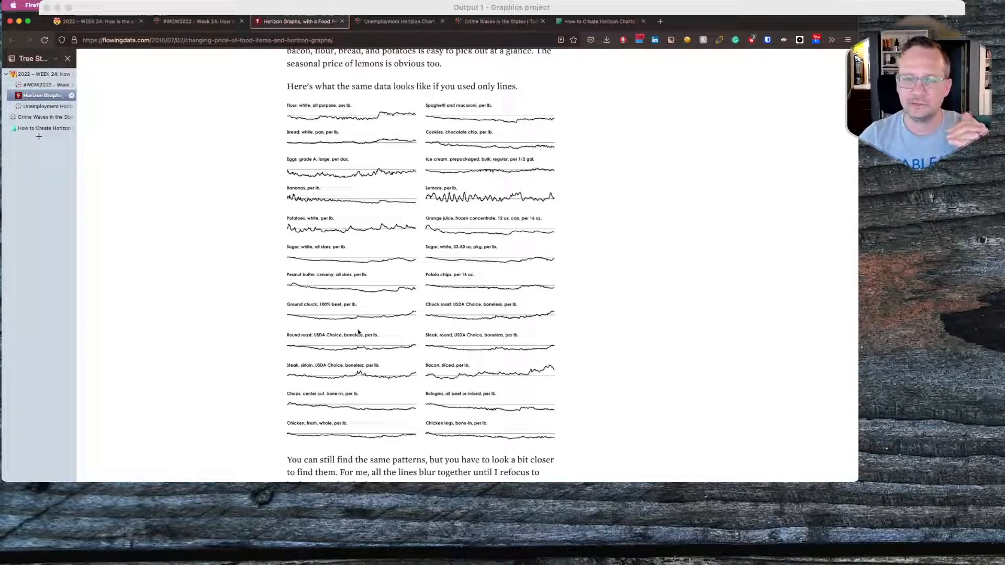
pyautogui.scroll(-5, 358, 331)
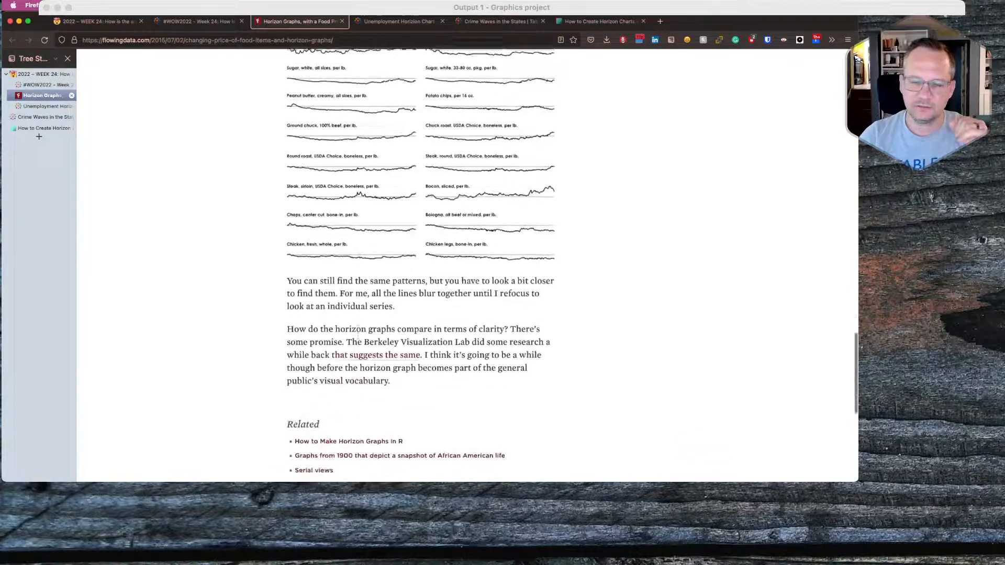
pyautogui.scroll(2, 358, 331)
pyautogui.scroll(5, 358, 331)
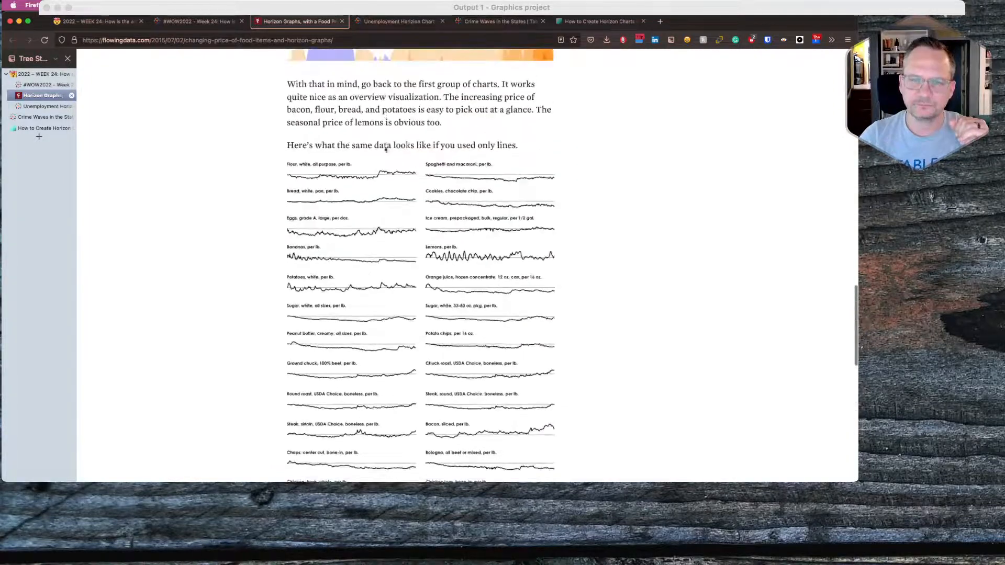
# Examine the Unemployment Horizon Chart on Tableau Public, including its state rows, color legend and data-point details.
pyautogui.click(394, 22)
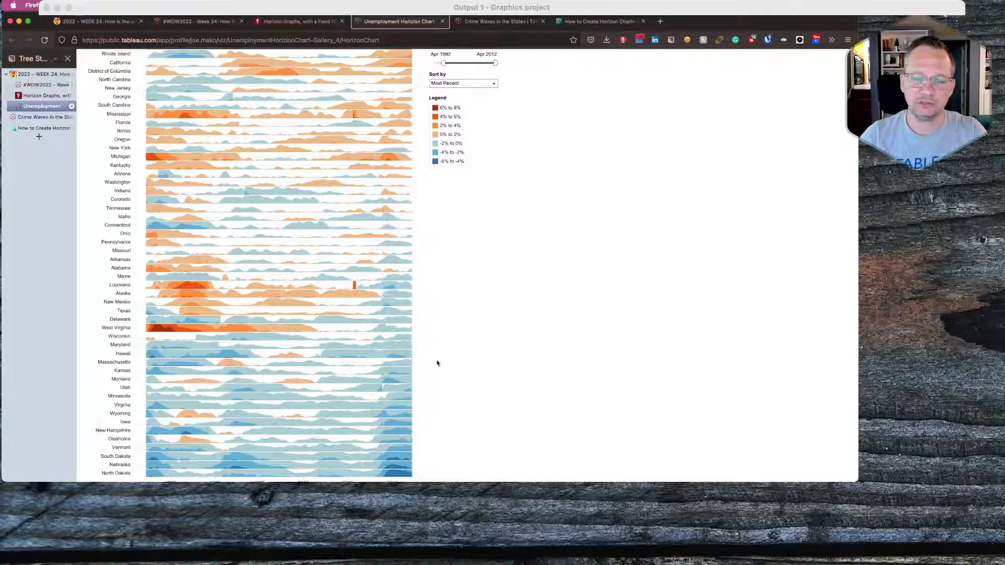
pyautogui.scroll(3, 437, 363)
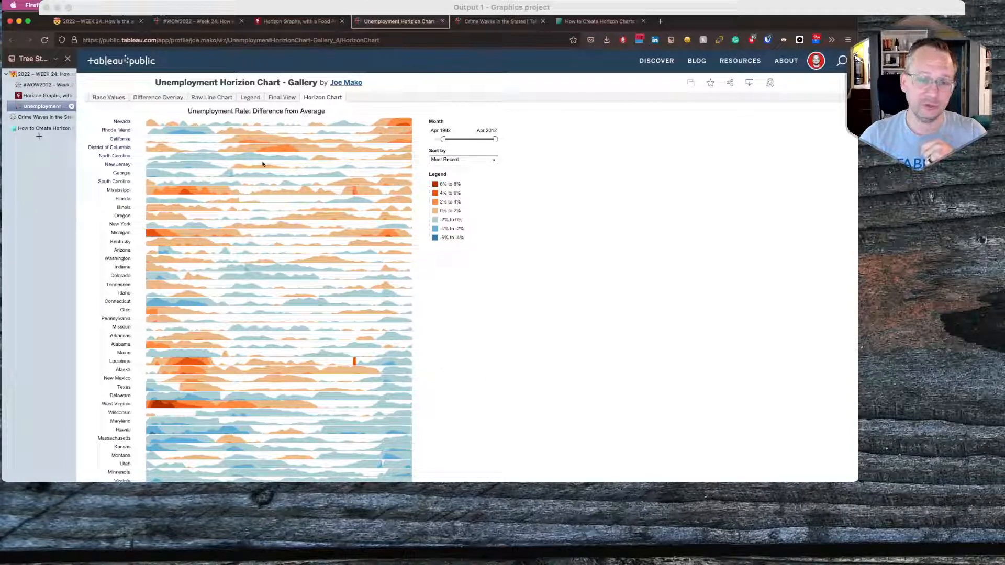
pyautogui.moveTo(263, 311)
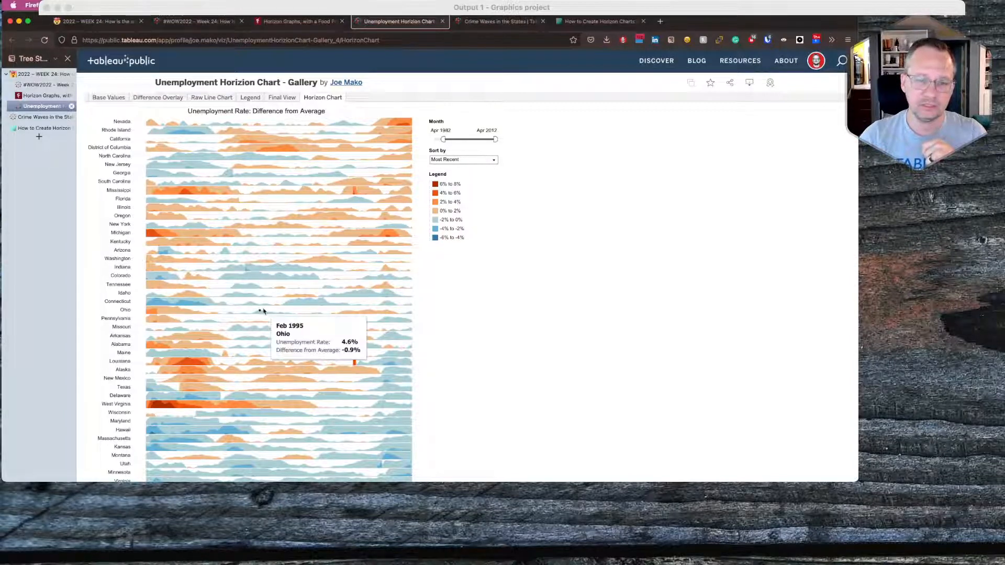
pyautogui.scroll(-1, 264, 311)
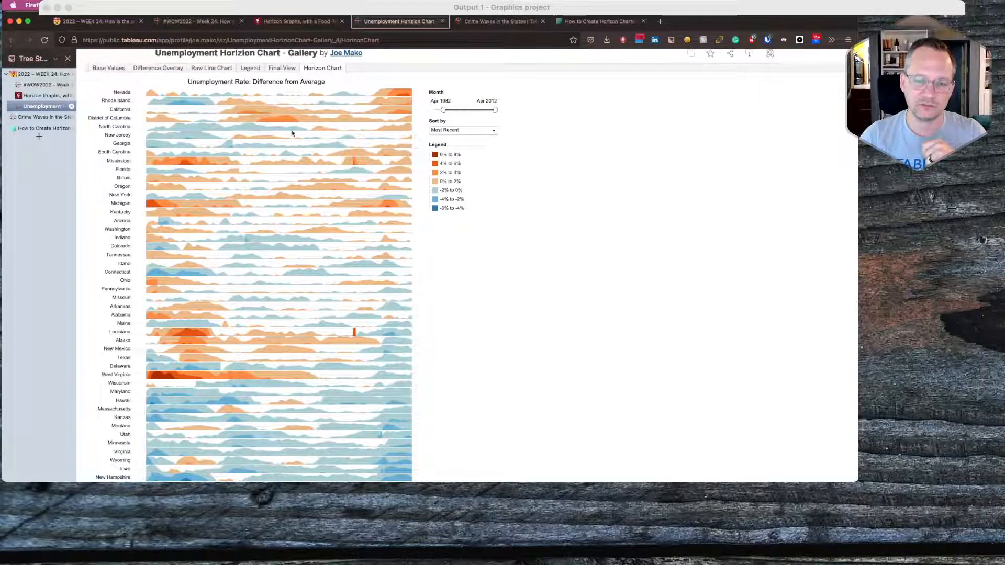
pyautogui.moveTo(275, 186)
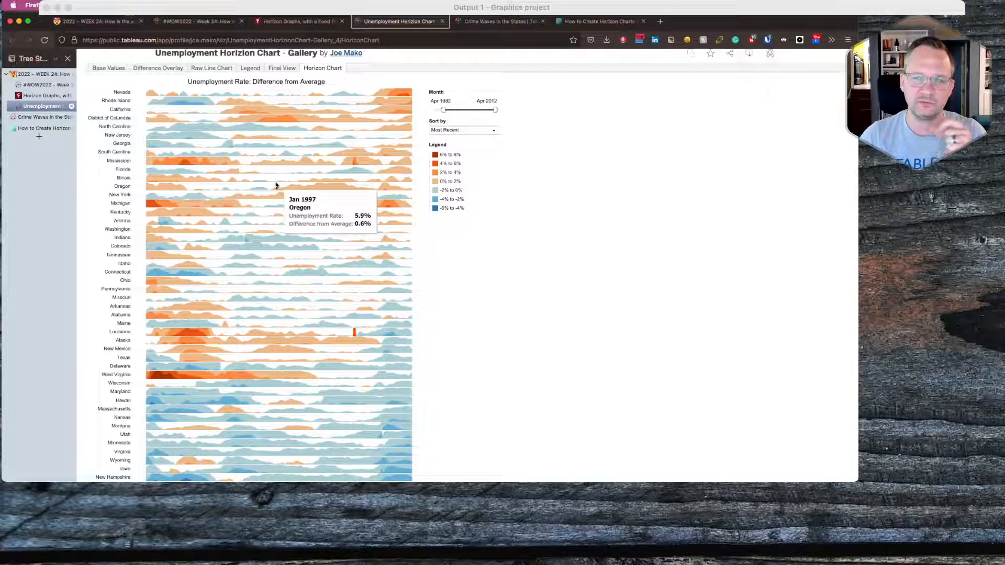
pyautogui.scroll(-3, 275, 184)
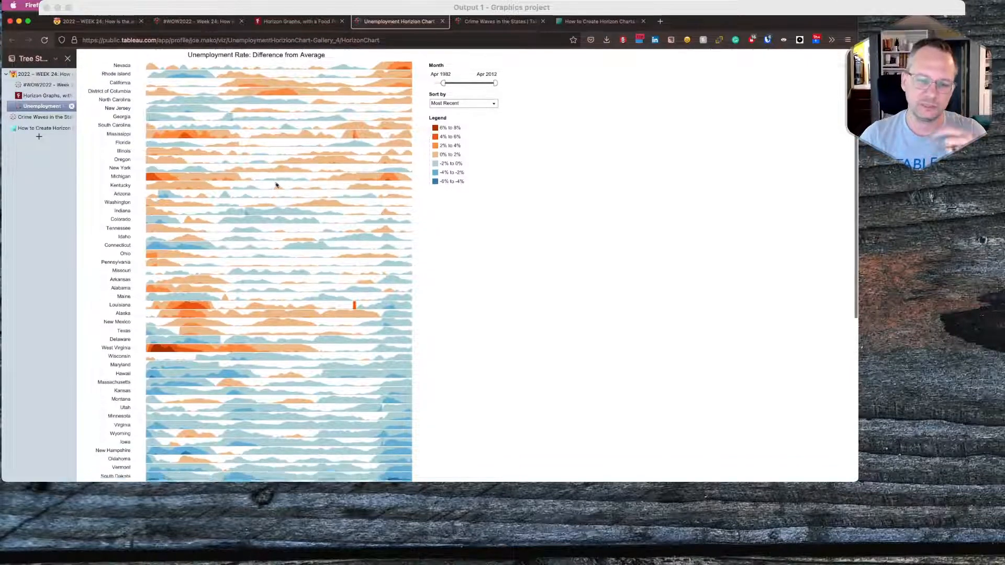
pyautogui.scroll(5, 275, 185)
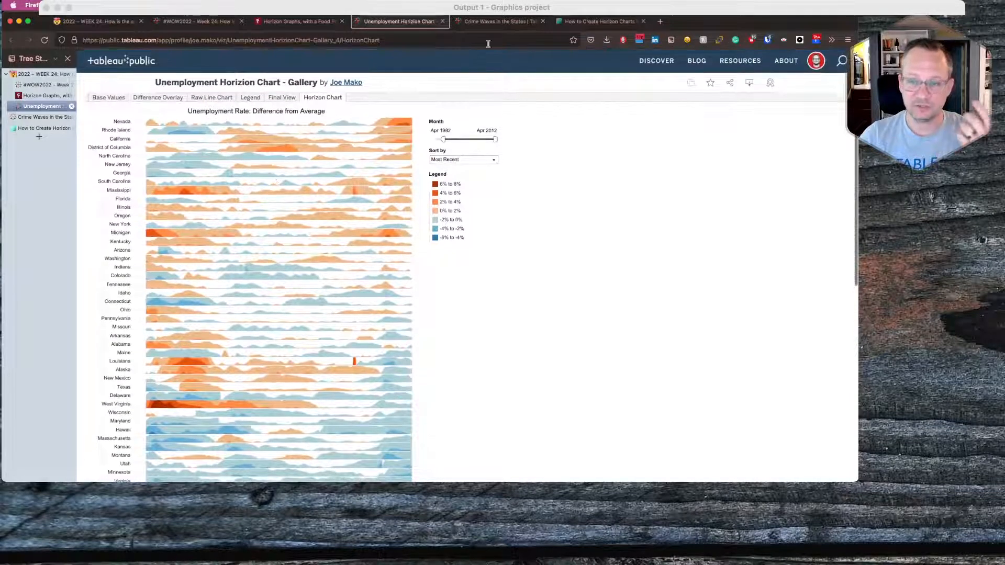
# Look through the Crime Waves in the States visualization on Tableau Public, from its header through the state rows.
pyautogui.click(501, 23)
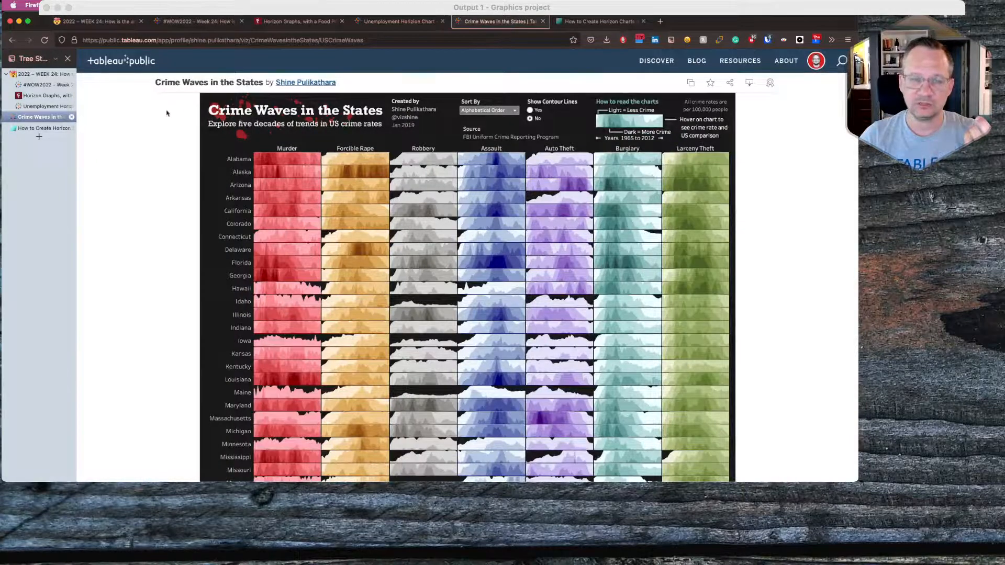
pyautogui.scroll(-1, 140, 205)
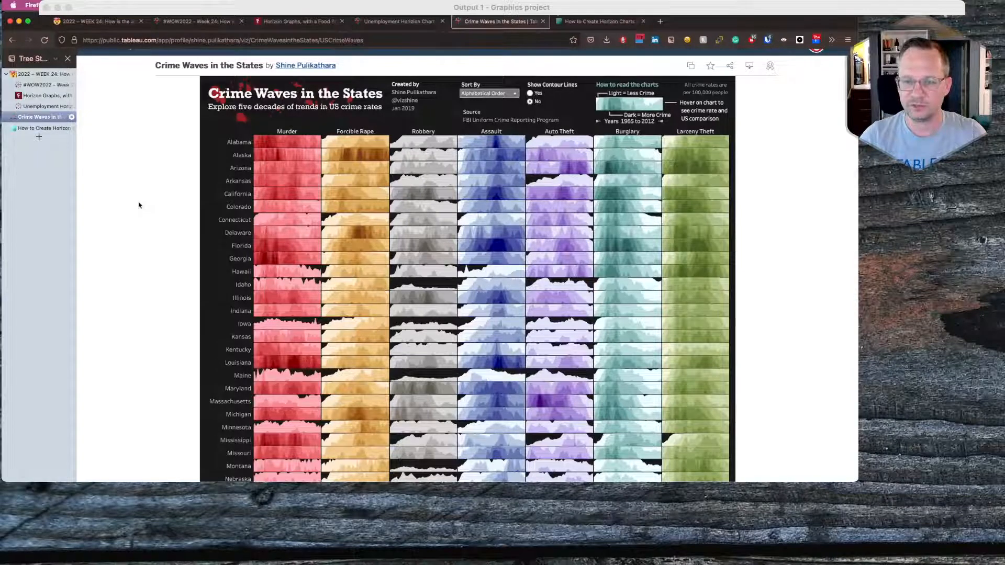
pyautogui.scroll(-2, 139, 205)
pyautogui.scroll(2, 139, 206)
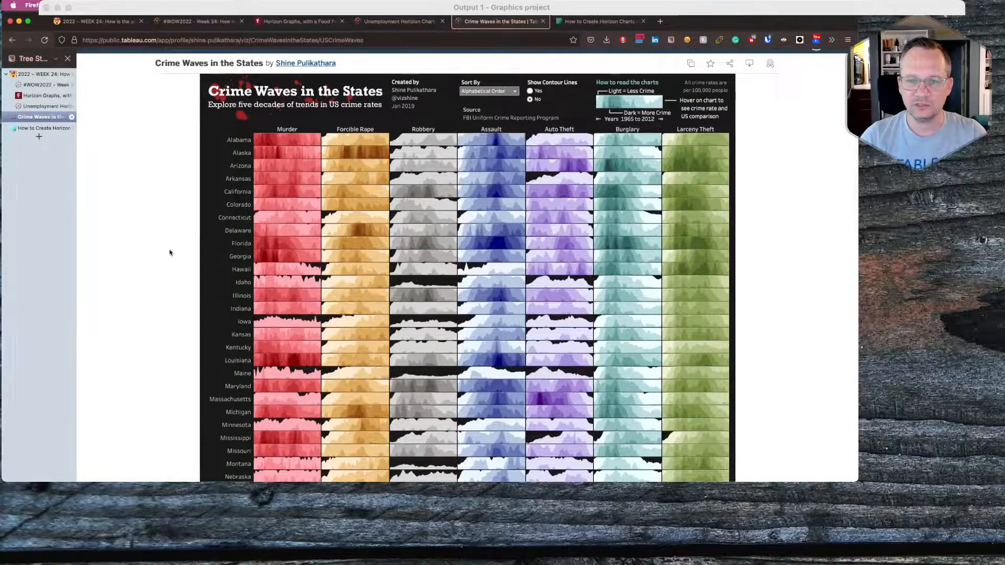
pyautogui.scroll(-3, 169, 251)
pyautogui.scroll(-5, 169, 252)
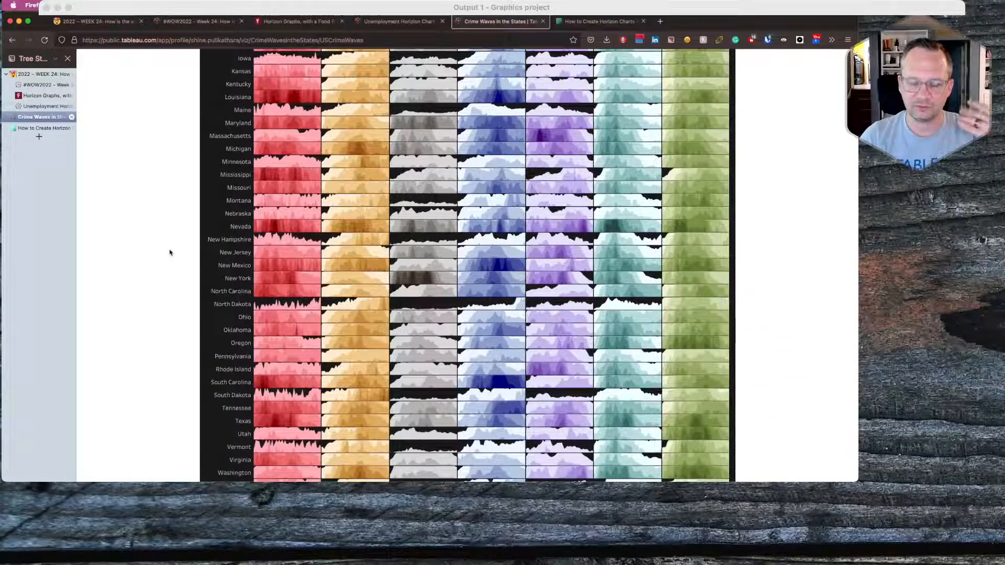
pyautogui.scroll(8, 169, 252)
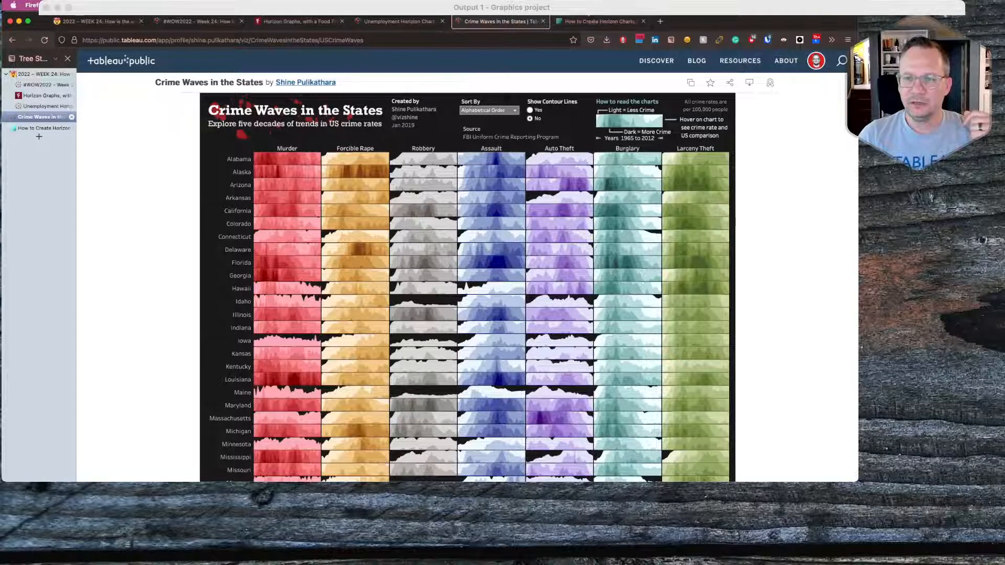
# Open the datavis.blog article on creating horizon charts in Tableau and view it from its beginning.
pyautogui.click(601, 25)
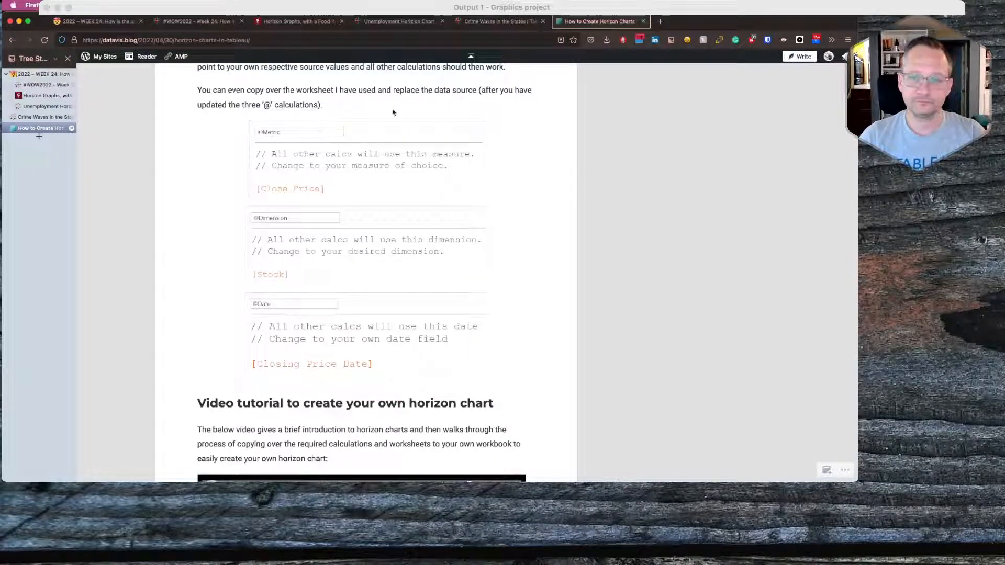
pyautogui.scroll(20, 393, 112)
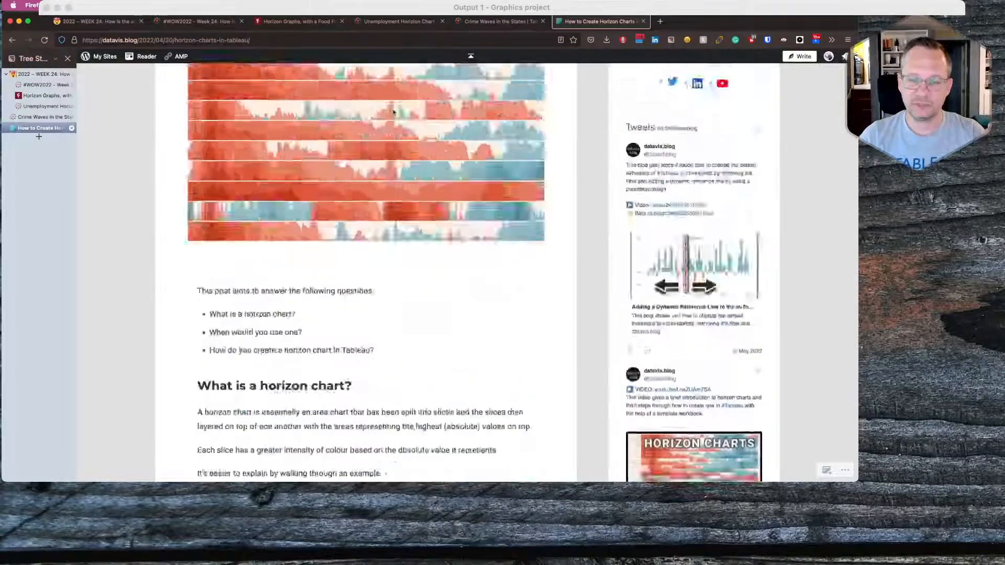
pyautogui.scroll(5, 393, 112)
pyautogui.moveTo(230, 214)
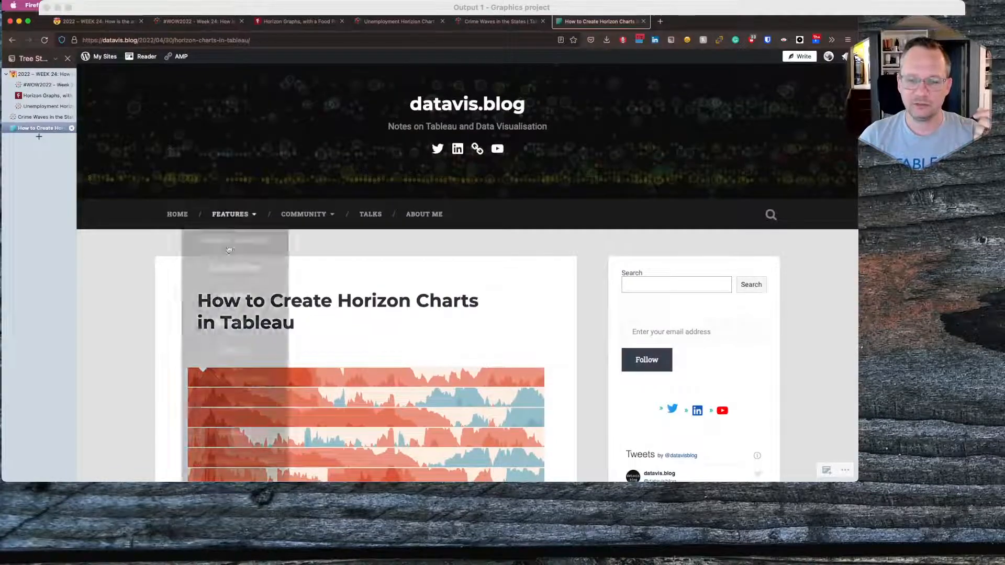
# Read the article's introduction and definition of a horizon chart, checking it briefly against the line-only food price charts on FlowingData.
pyautogui.scroll(-2, 125, 324)
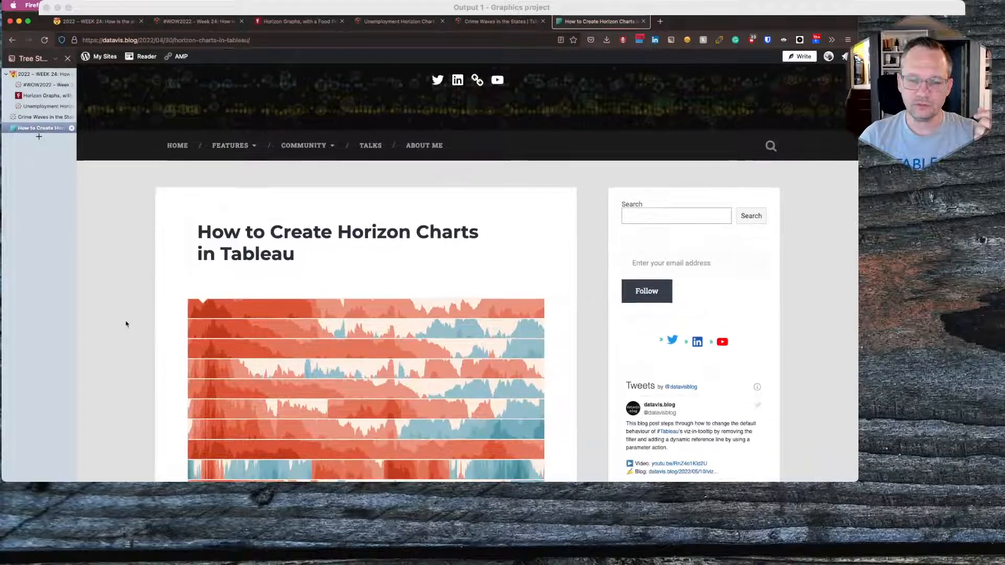
pyautogui.scroll(-6, 126, 324)
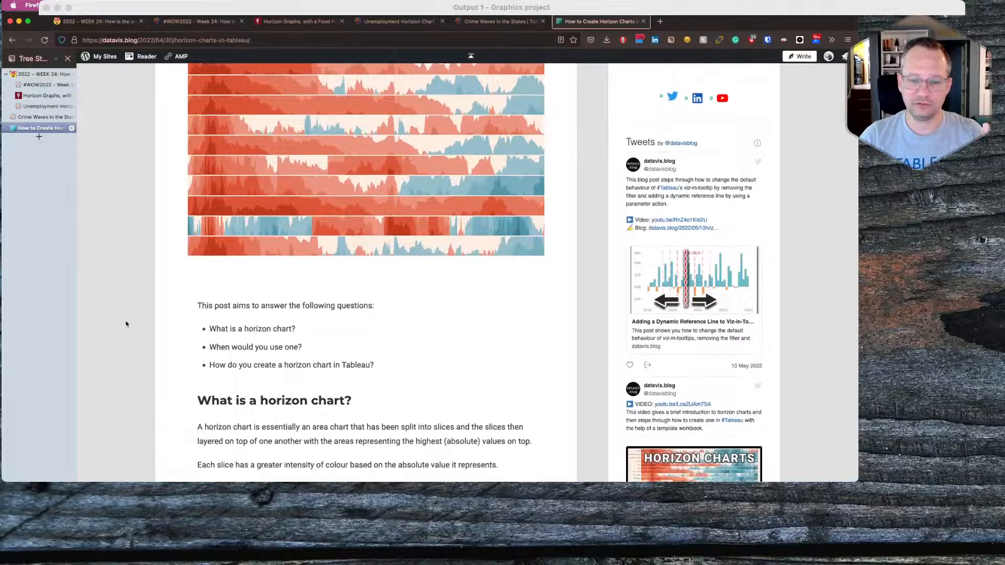
pyautogui.scroll(-7, 125, 324)
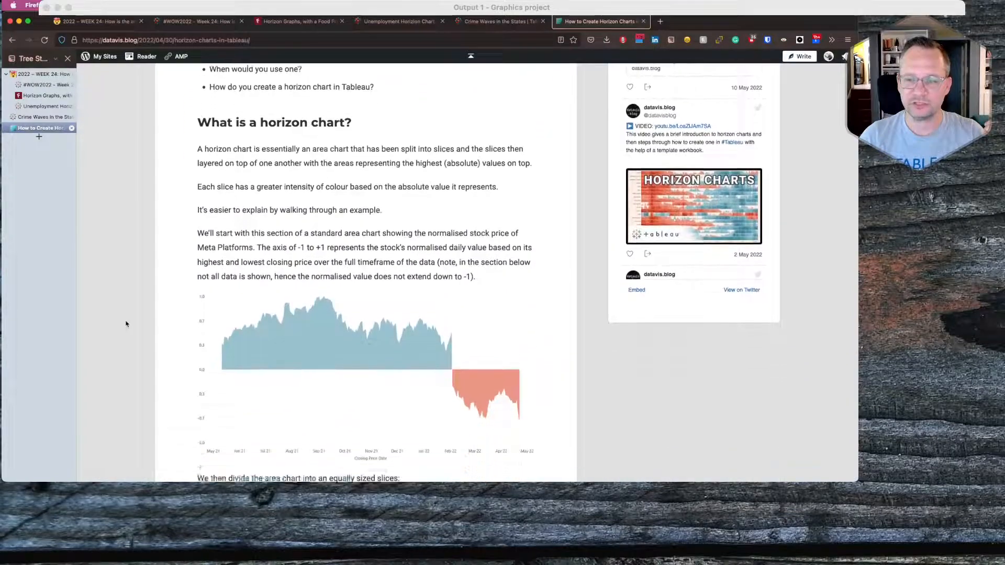
pyautogui.scroll(-2, 126, 323)
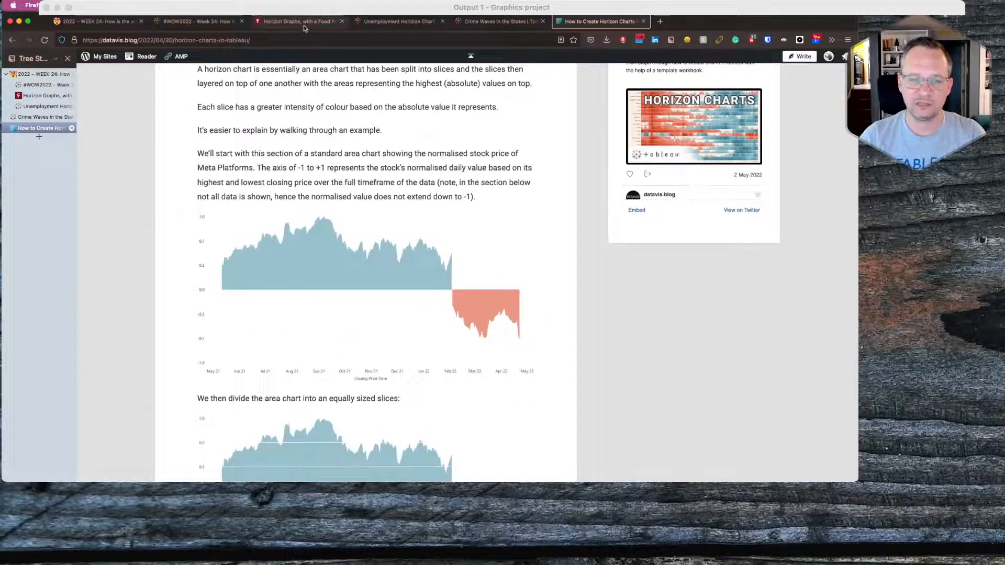
pyautogui.click(304, 25)
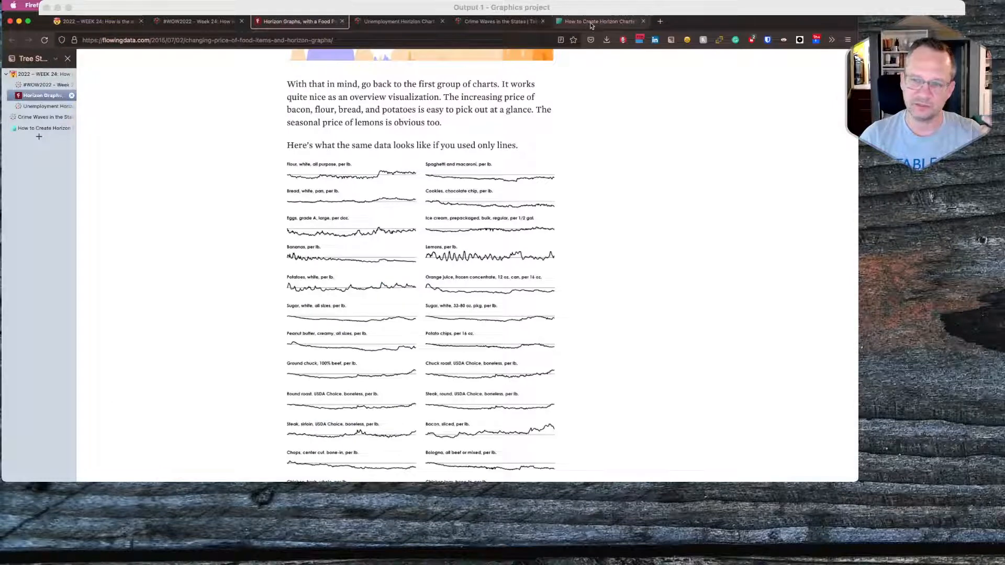
pyautogui.click(591, 24)
# Skim the article's slicing, shading and stacking diagrams, and return to the original Meta Platforms area chart.
pyautogui.scroll(-9, 283, 246)
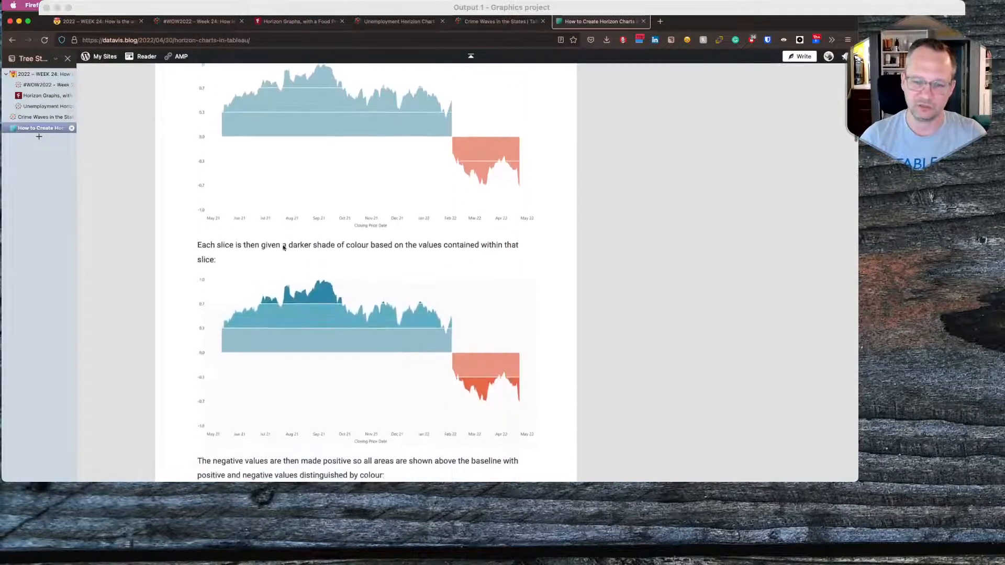
pyautogui.scroll(-12, 282, 246)
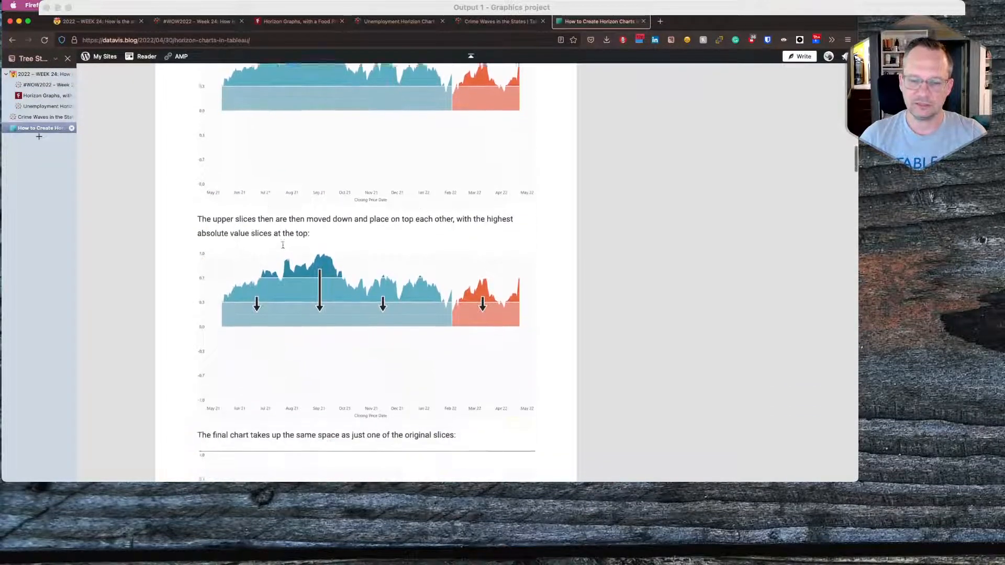
pyautogui.scroll(-3, 282, 246)
pyautogui.scroll(4, 283, 248)
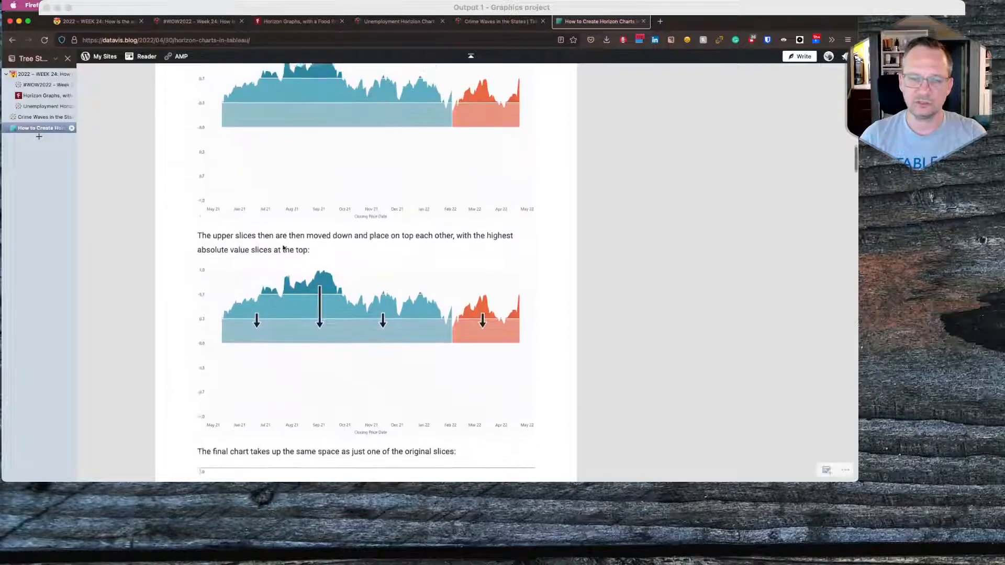
pyautogui.scroll(10, 361, 168)
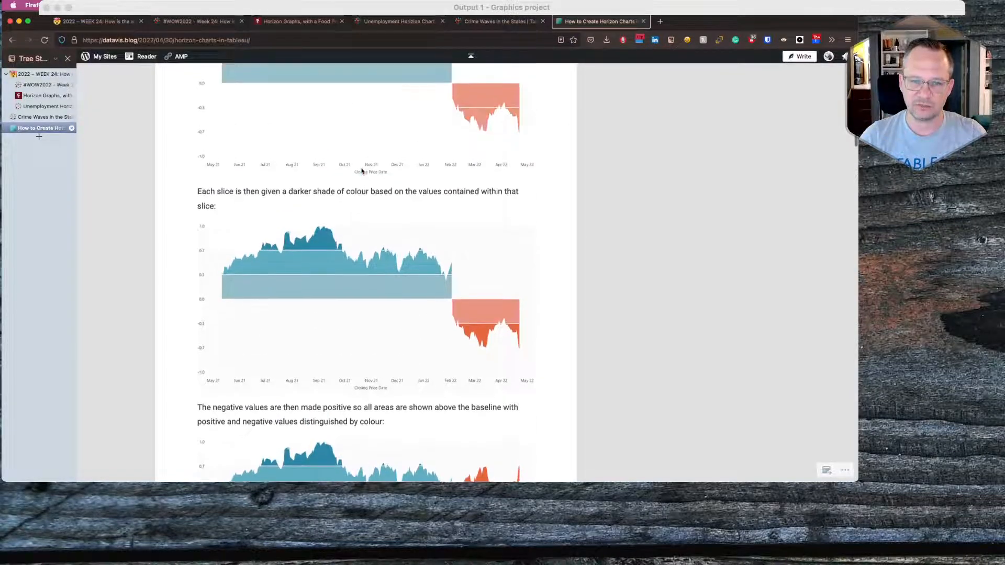
pyautogui.scroll(8, 361, 171)
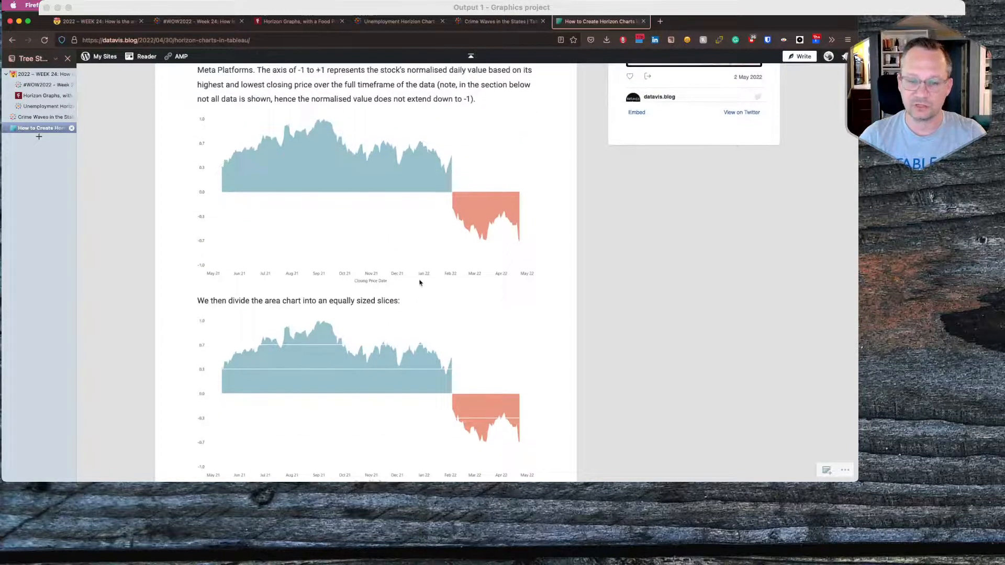
# Study each horizon chart construction stage in the article, from equal slices and darker shades to flipped negatives and the final layered chart.
pyautogui.scroll(-6, 419, 283)
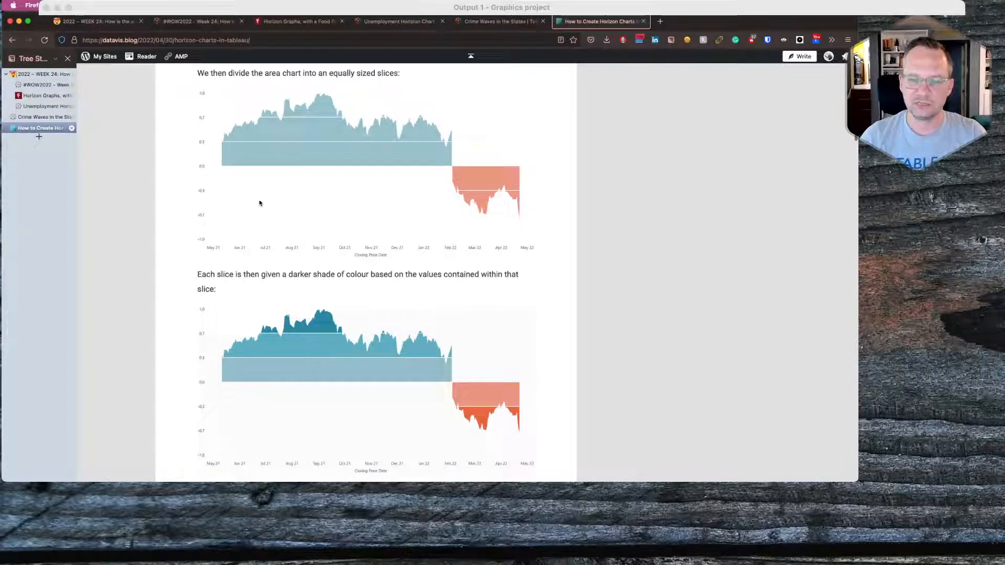
pyautogui.scroll(-2, 314, 348)
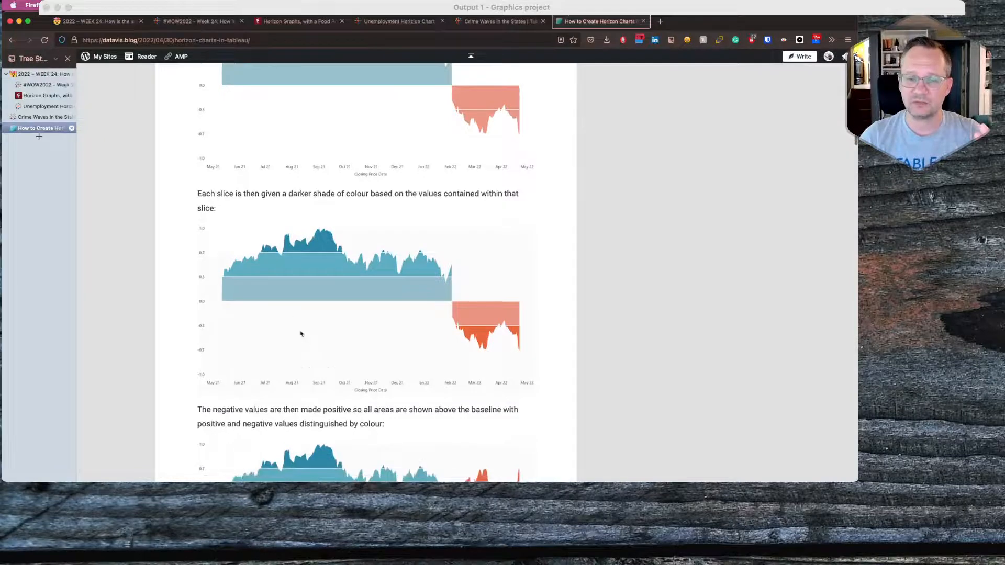
pyautogui.scroll(-4, 301, 297)
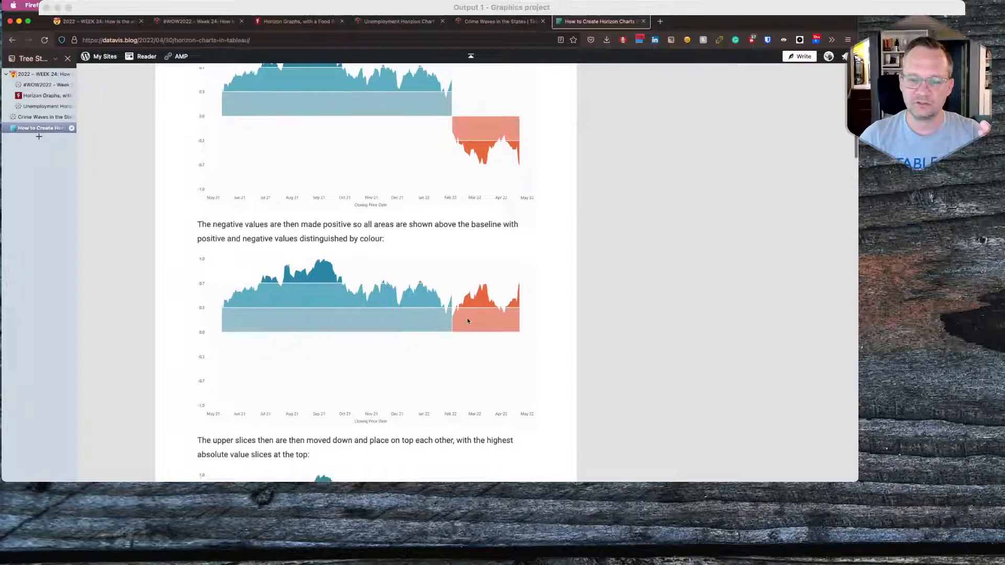
pyautogui.scroll(-5, 461, 319)
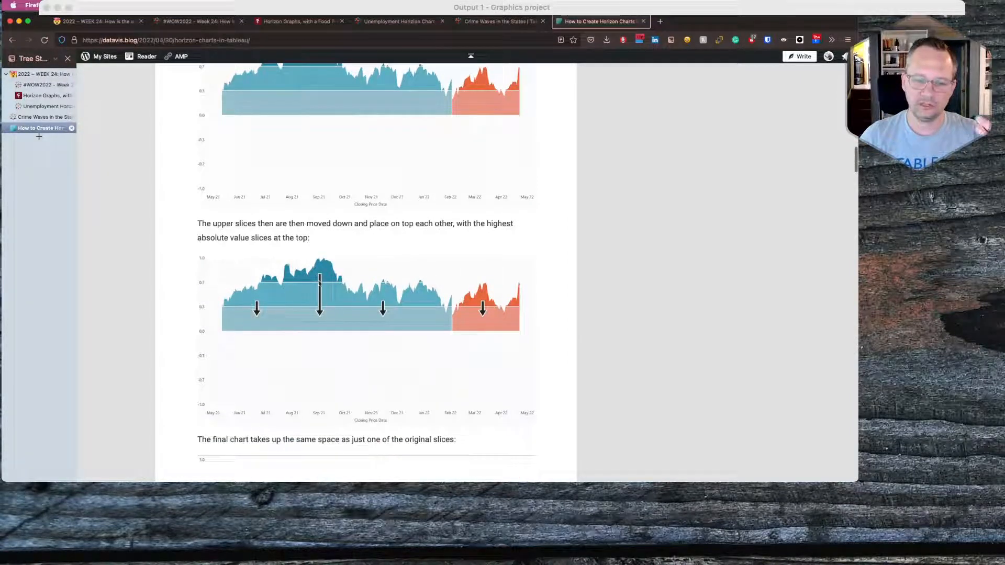
pyautogui.scroll(-3, 319, 283)
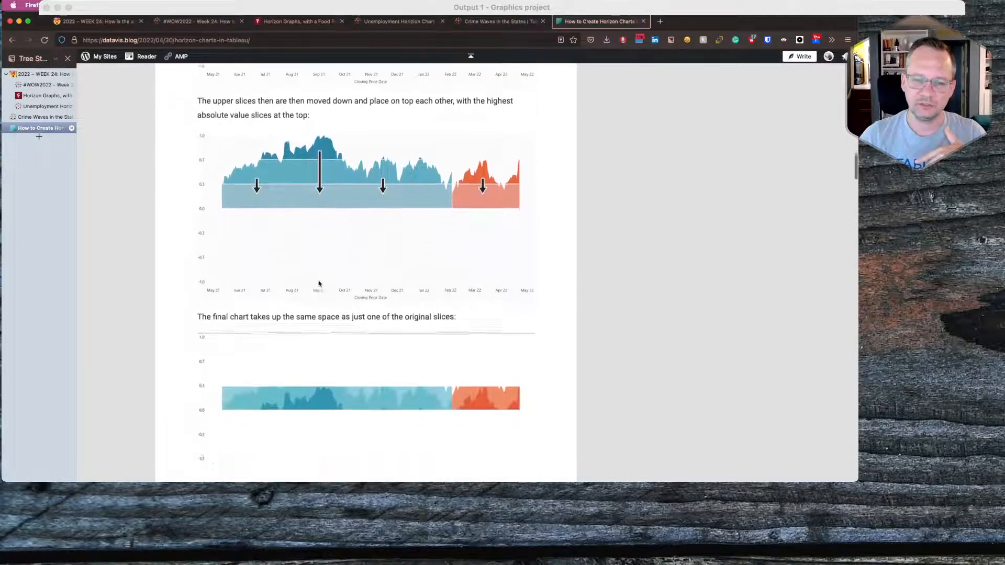
pyautogui.scroll(-1, 319, 283)
pyautogui.scroll(-5, 321, 358)
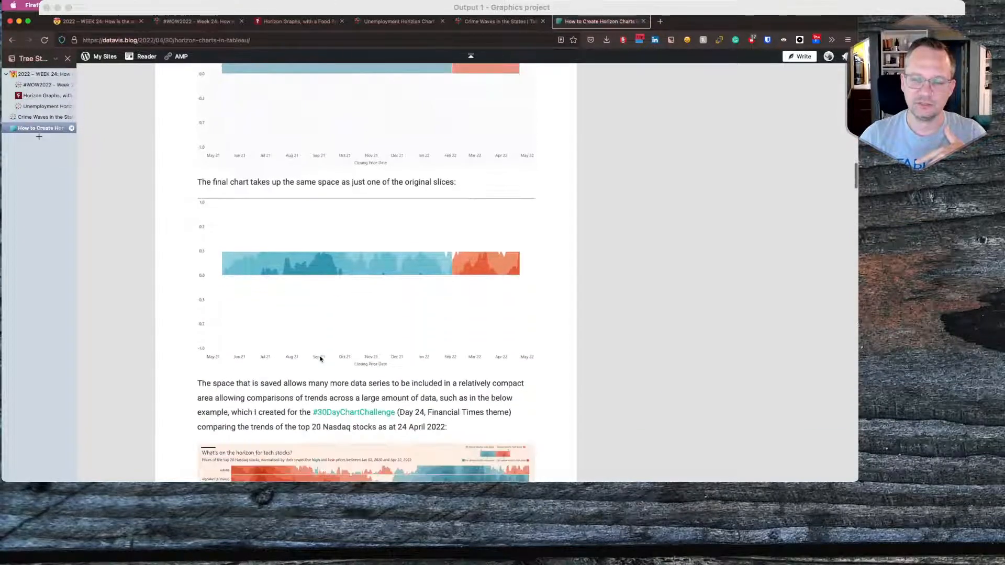
# Compare the article's Nasdaq stocks horizon chart with its line chart version, and return to the beginning of the article.
pyautogui.scroll(-9, 320, 359)
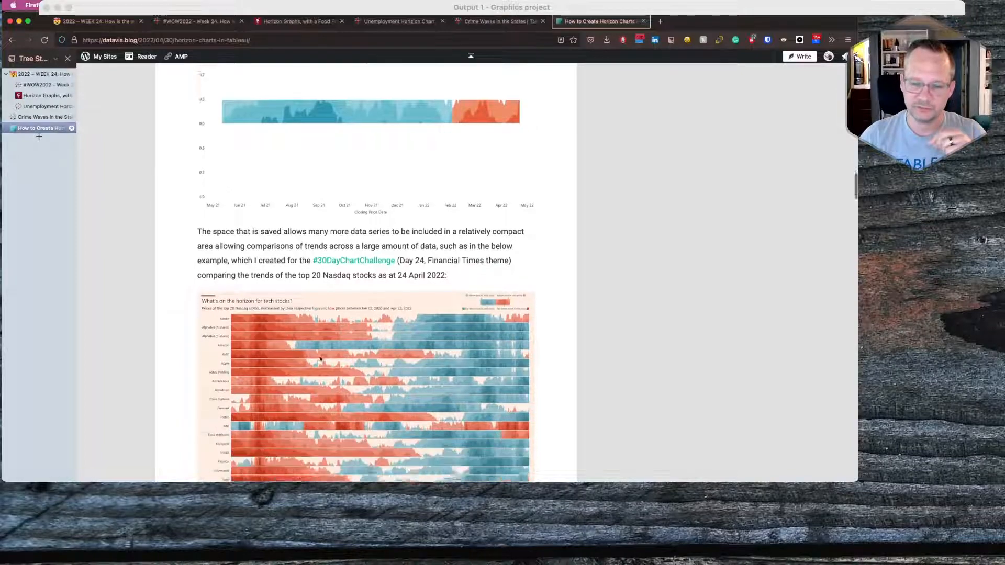
pyautogui.scroll(-5, 321, 359)
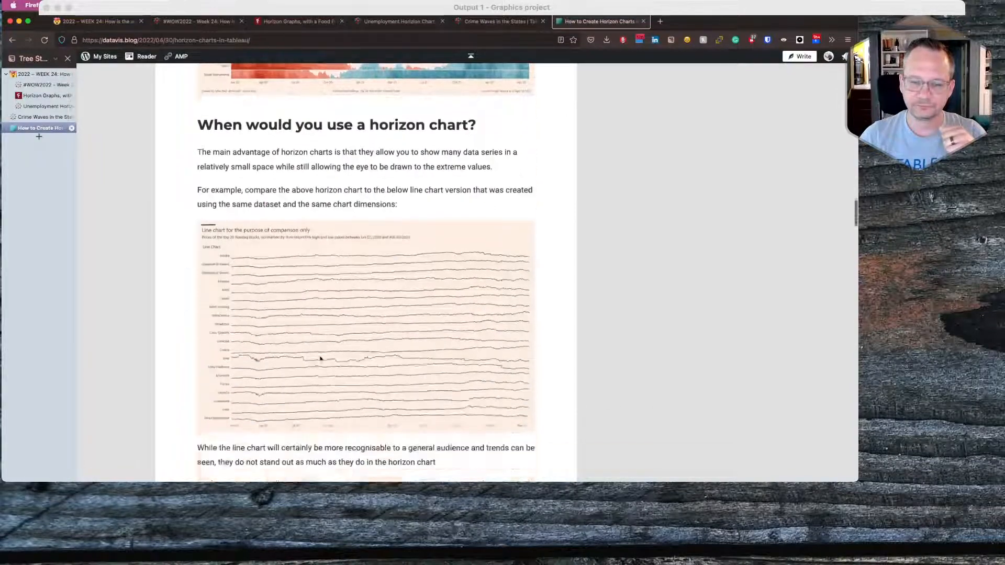
pyautogui.scroll(5, 320, 359)
pyautogui.scroll(14, 320, 359)
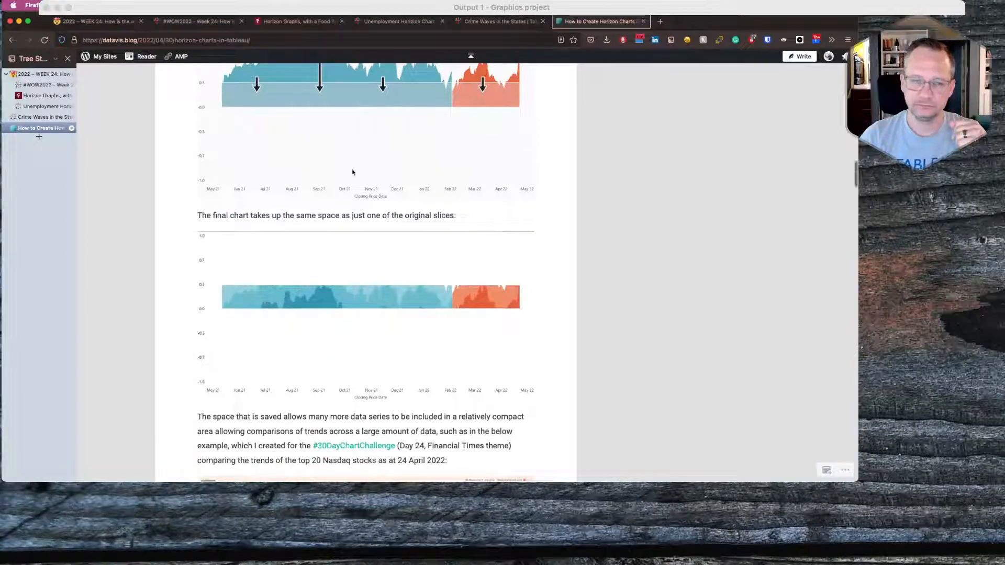
pyautogui.scroll(20, 352, 170)
pyautogui.scroll(1, 351, 168)
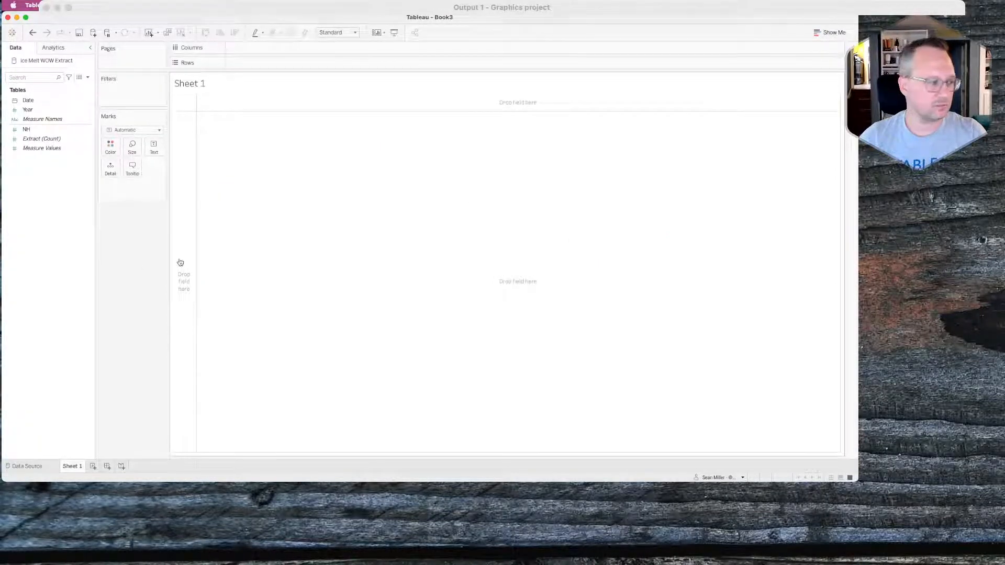
# Switch to the browser and review the requirements on the Workout Wednesday 2022 Week 24 challenge page.
pyautogui.press('super+Tab')
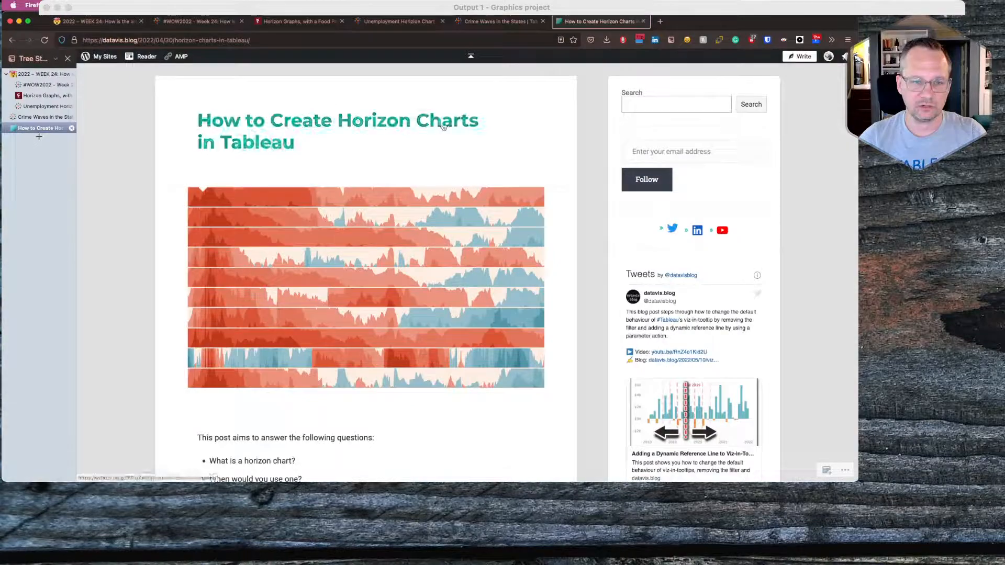
pyautogui.click(102, 27)
pyautogui.scroll(-5, 224, 320)
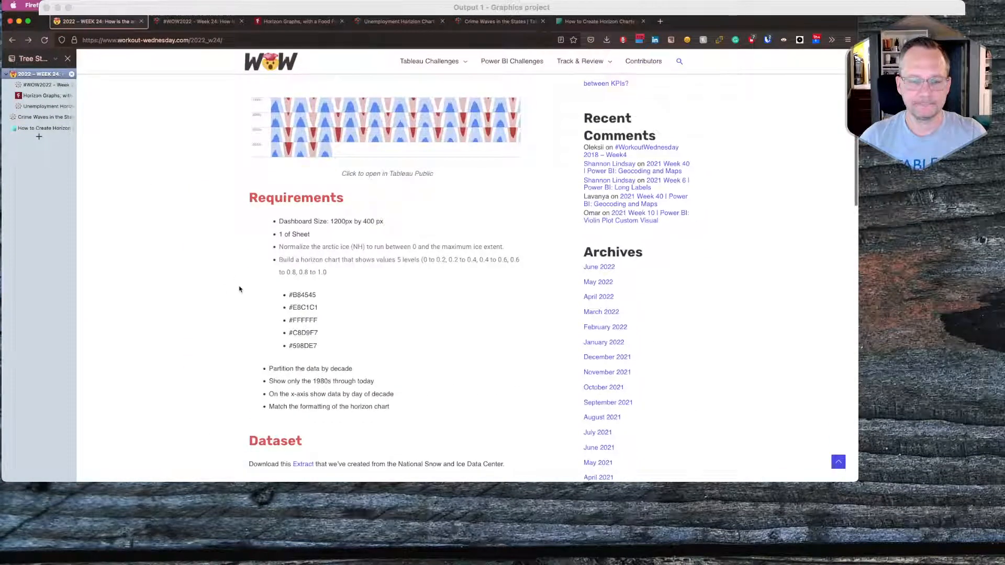
pyautogui.scroll(2, 241, 287)
pyautogui.scroll(-3, 240, 288)
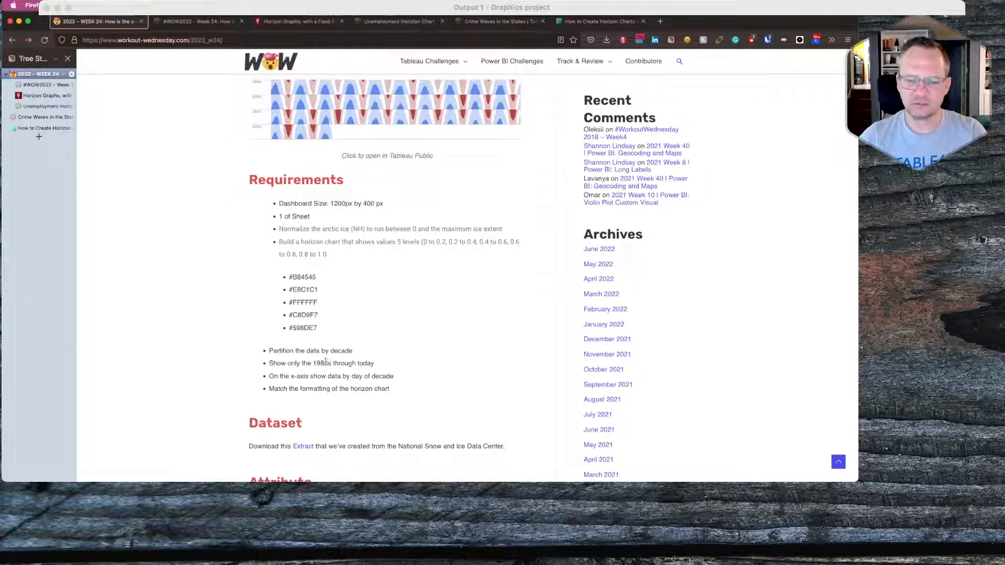
pyautogui.scroll(3, 325, 361)
# Check the decade rows of the Week 24 visualization on Tableau Public against the challenge page's chart and requirements.
pyautogui.click(197, 22)
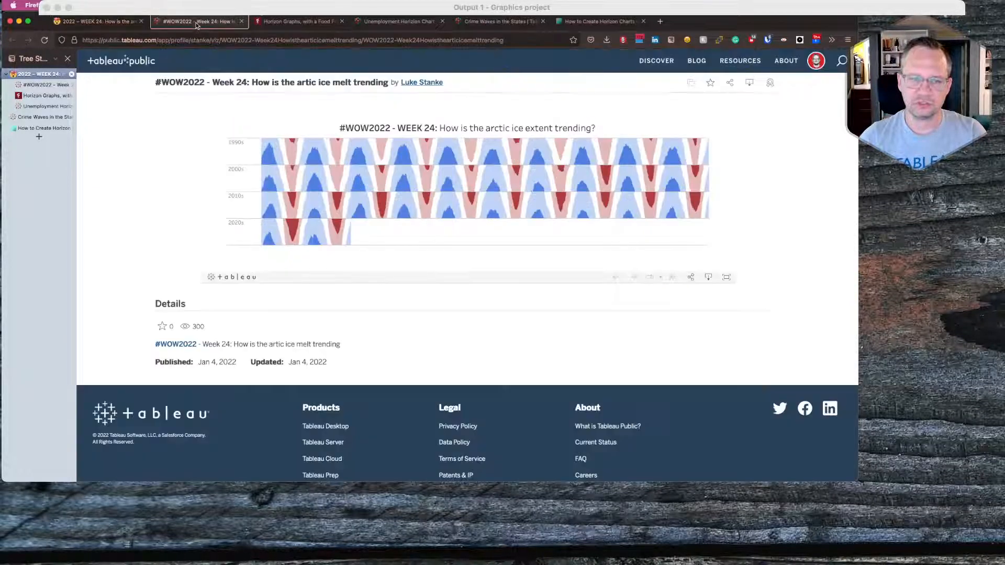
pyautogui.click(100, 21)
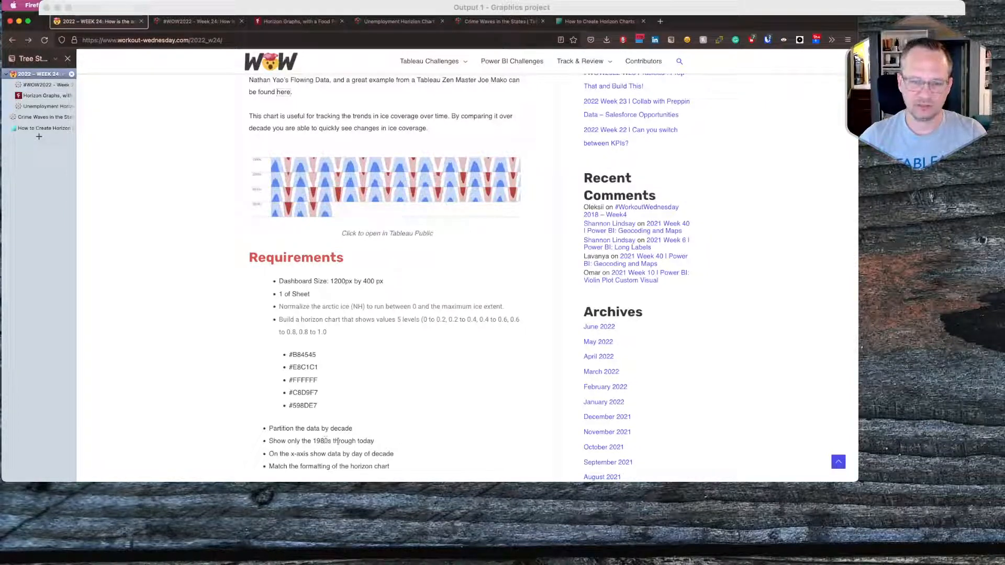
pyautogui.scroll(-1, 337, 441)
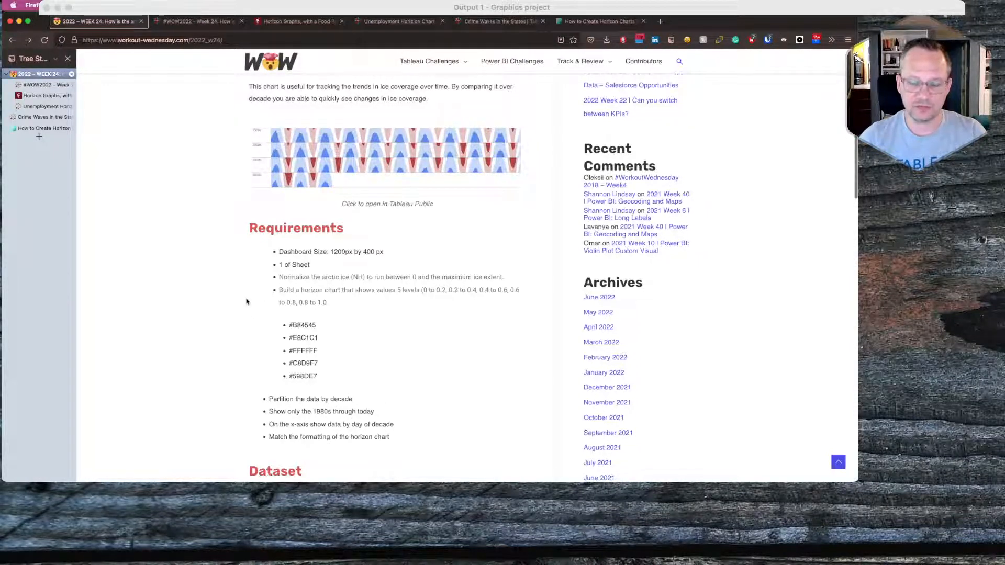
pyautogui.scroll(3, 246, 301)
pyautogui.scroll(-2, 246, 302)
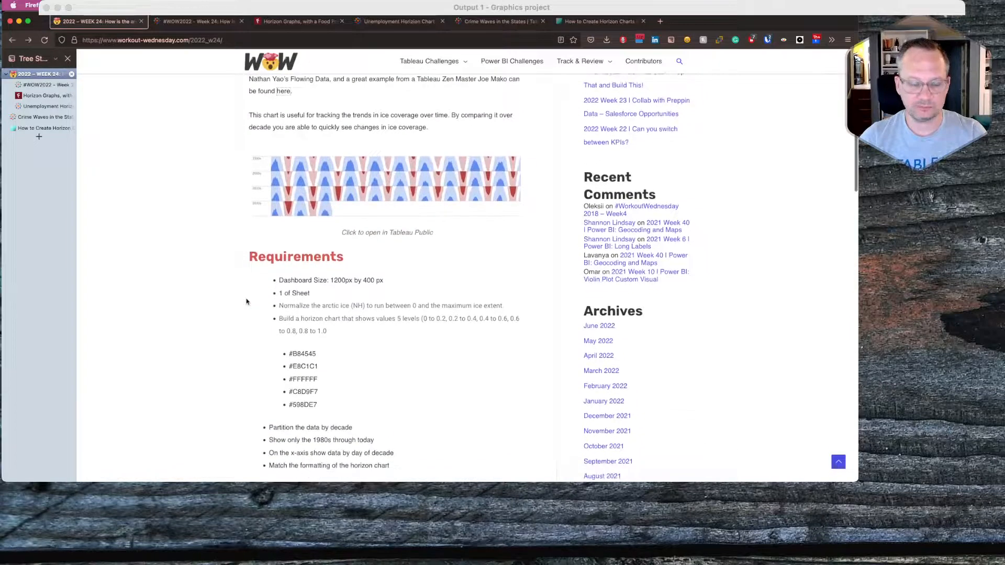
# Switch to Tableau and add a data source filter on the Year field of the Ice Melt WOW Extract.
pyautogui.press('super+Tab')
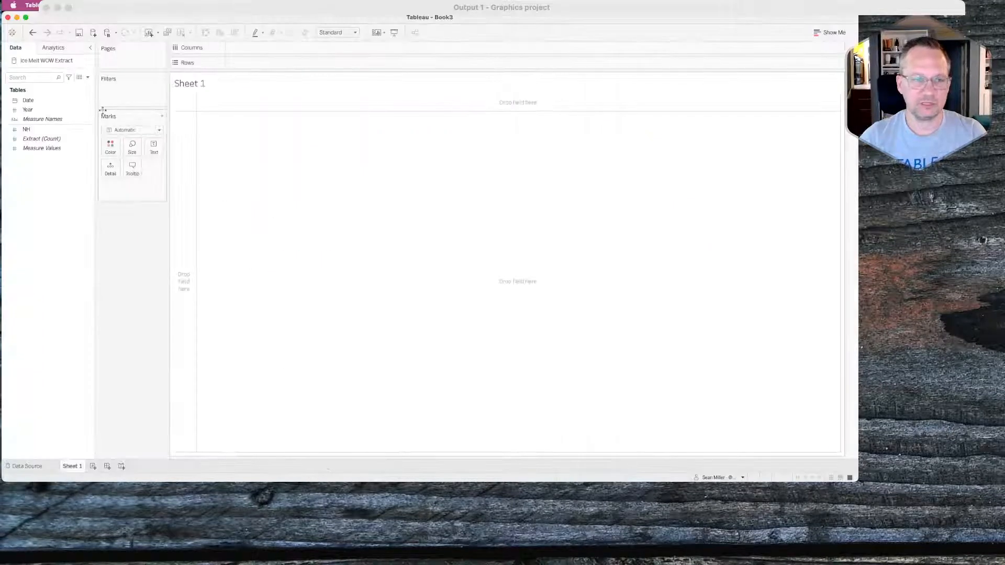
pyautogui.rightClick(29, 60)
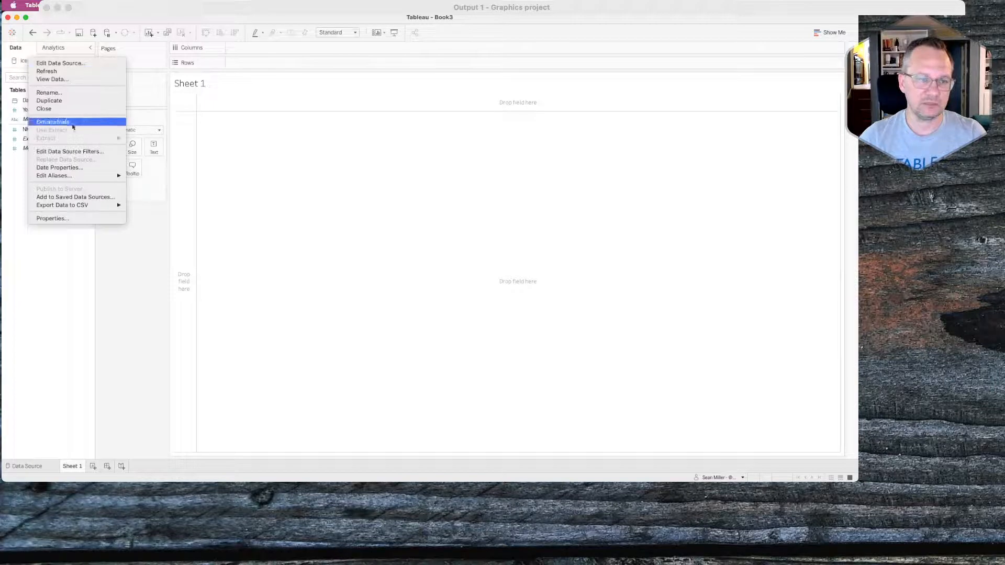
pyautogui.click(73, 152)
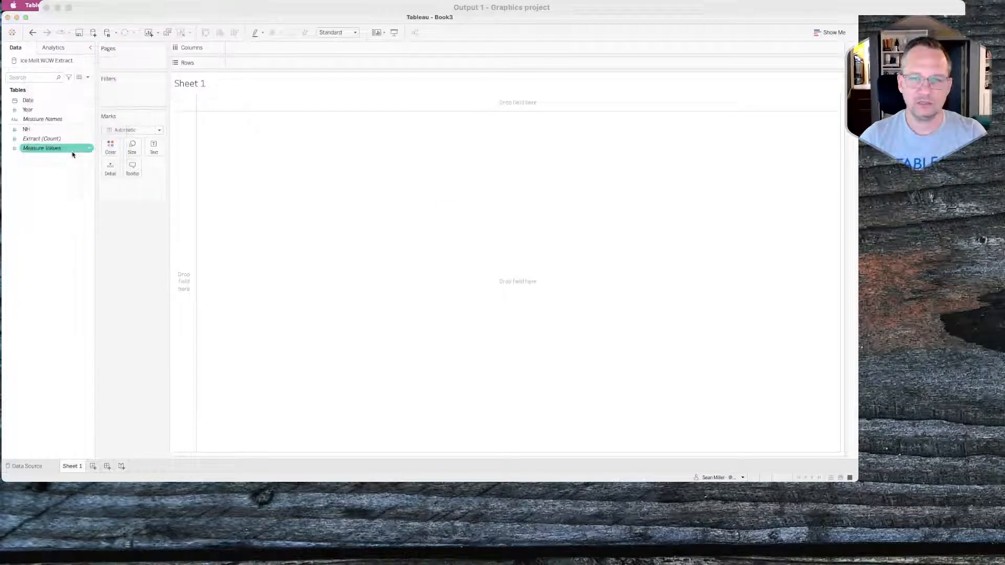
pyautogui.click(340, 267)
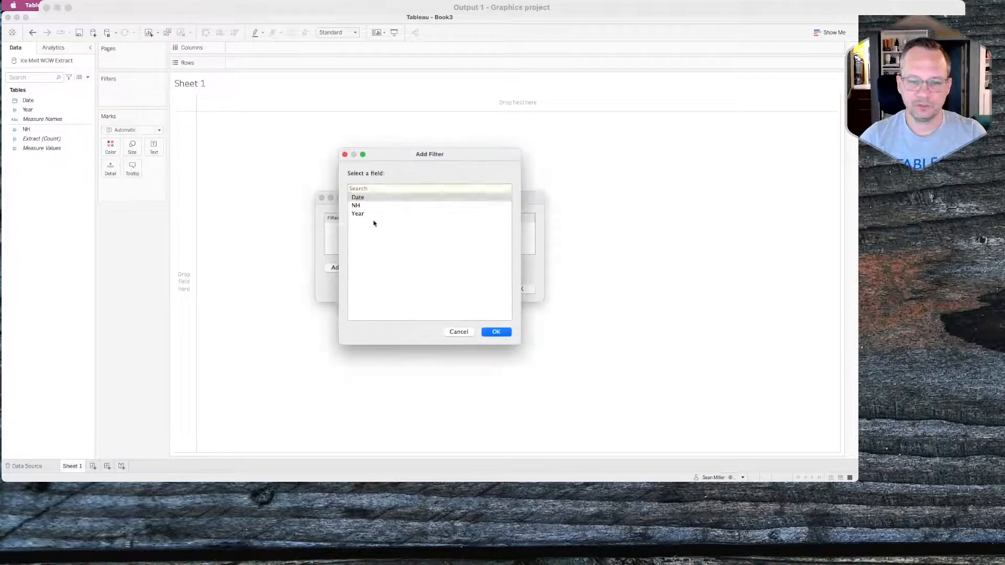
pyautogui.click(369, 213)
pyautogui.click(496, 332)
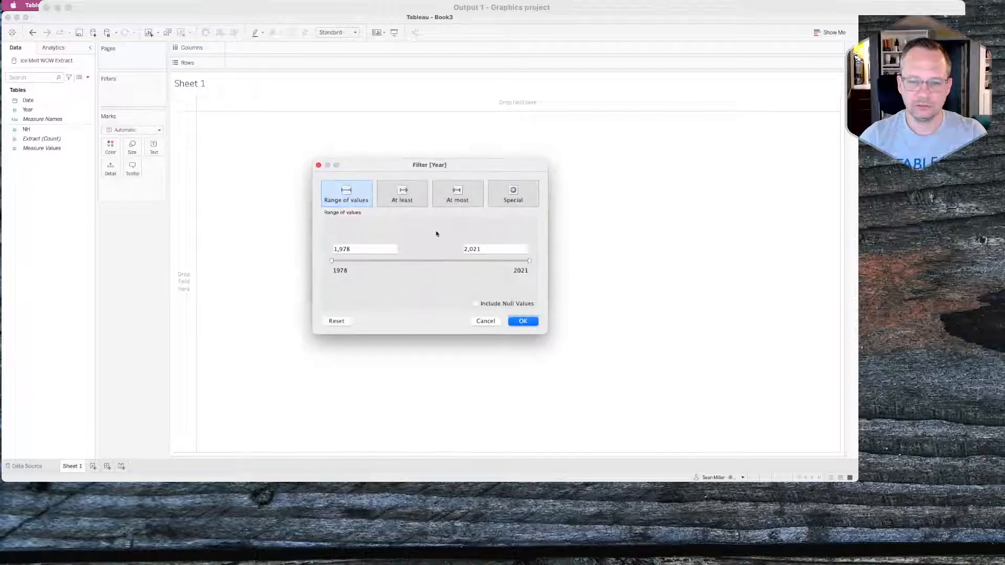
# Restrict the Year filter to values of at least 1990.
pyautogui.click(404, 196)
pyautogui.doubleClick(351, 249)
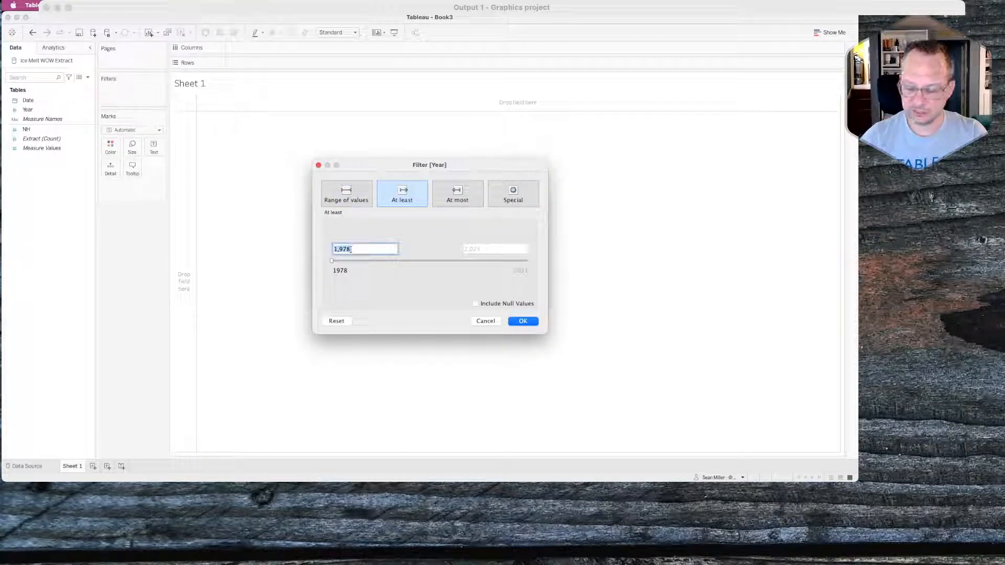
pyautogui.write('1990')
pyautogui.press('Tab')
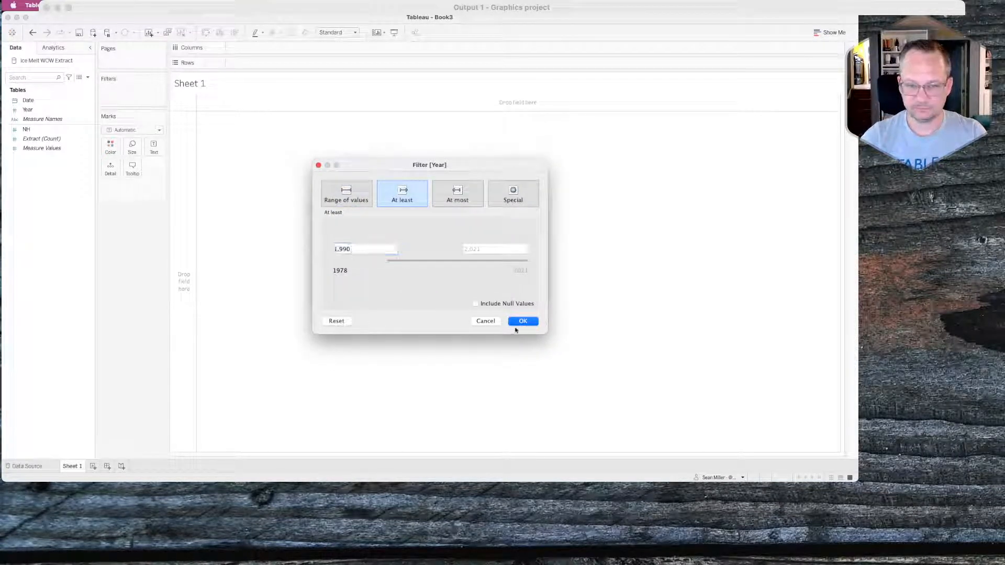
pyautogui.click(522, 321)
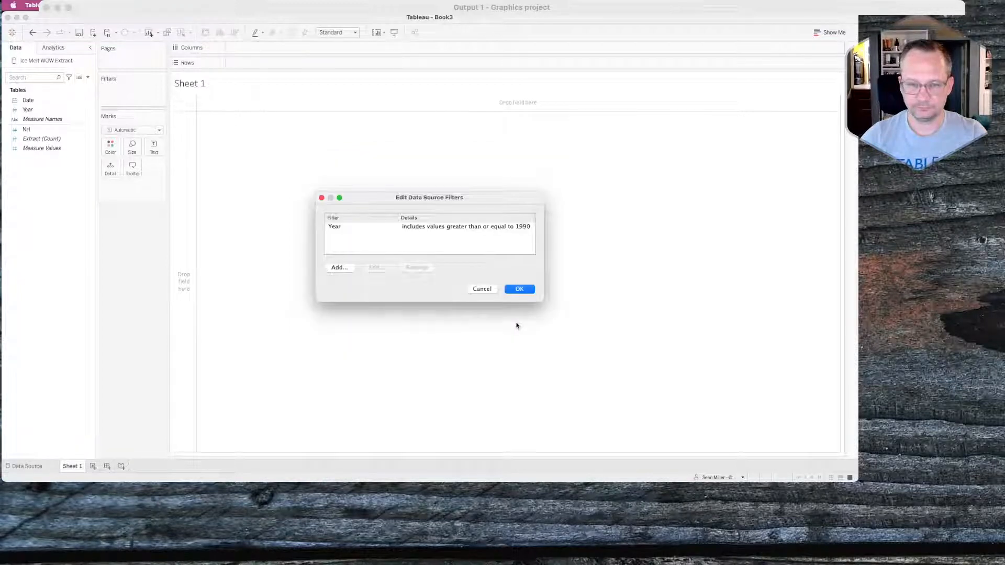
# Apply the data source filter on Year.
pyautogui.click(519, 289)
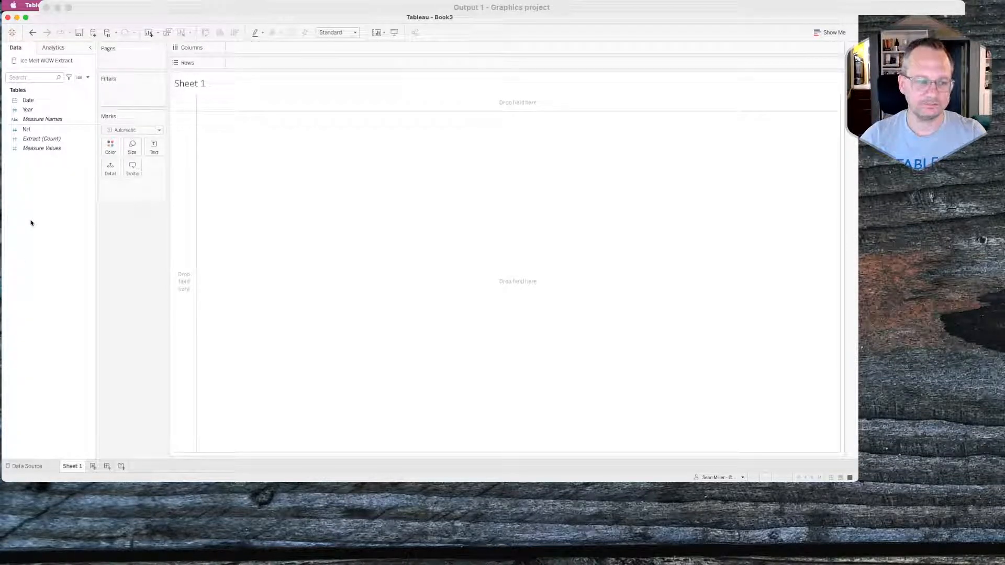
pyautogui.click(70, 111)
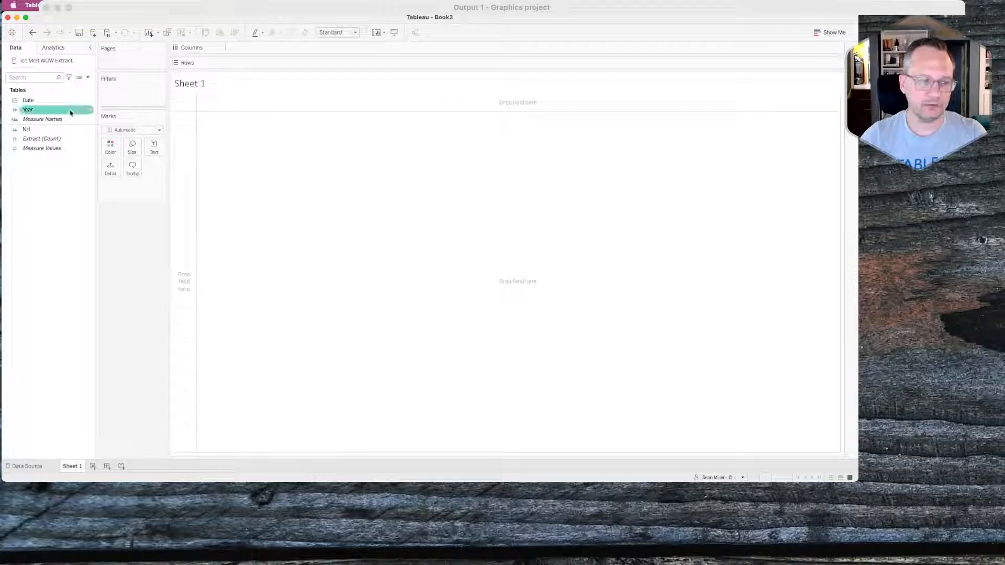
pyautogui.click(52, 133)
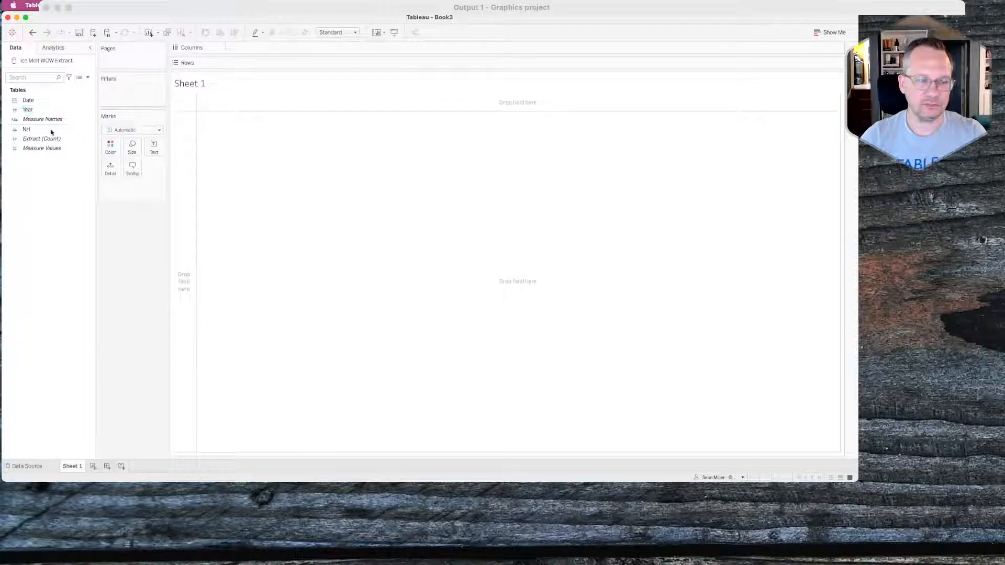
pyautogui.rightClick(58, 191)
pyautogui.click(32, 112)
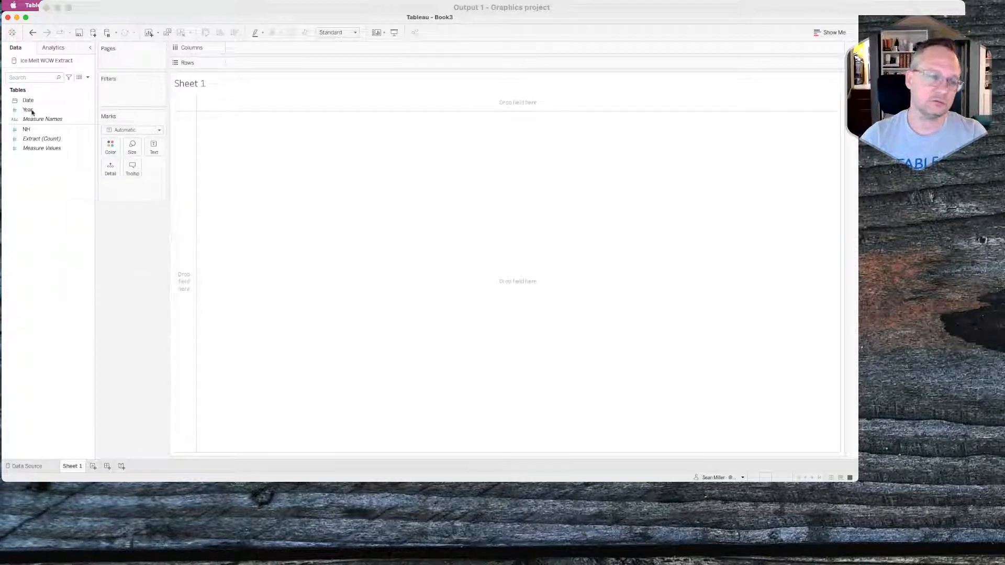
# Create bins from the Year field, named Decade, with a bin size of 10.
pyautogui.rightClick(29, 110)
pyautogui.moveTo(66, 158)
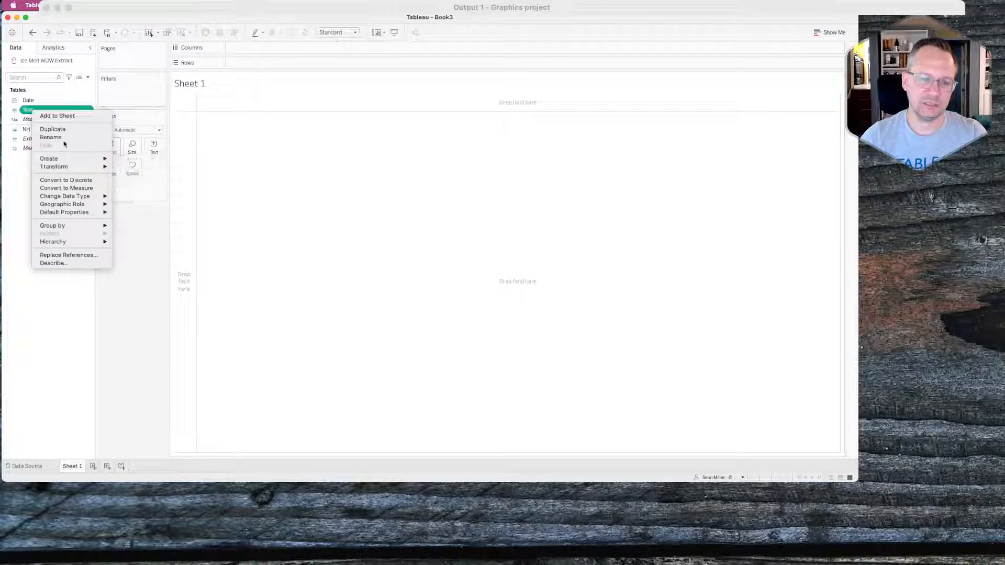
pyautogui.moveTo(110, 169)
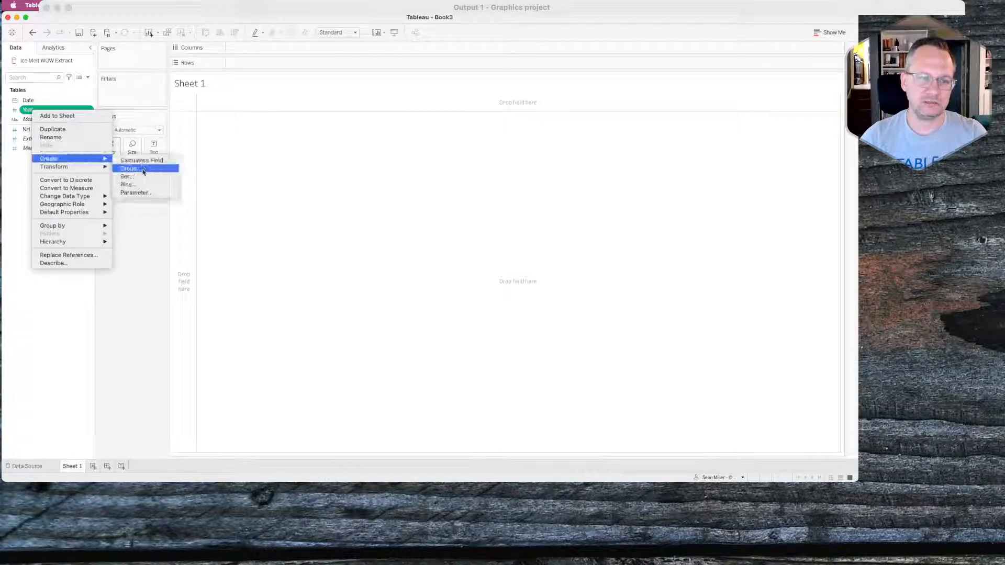
pyautogui.click(137, 185)
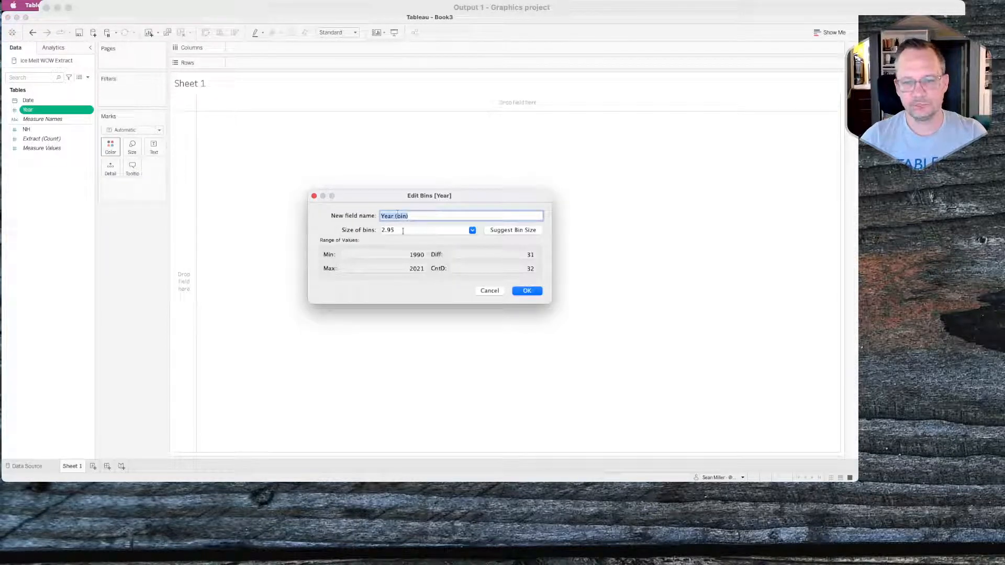
pyautogui.write('Decade')
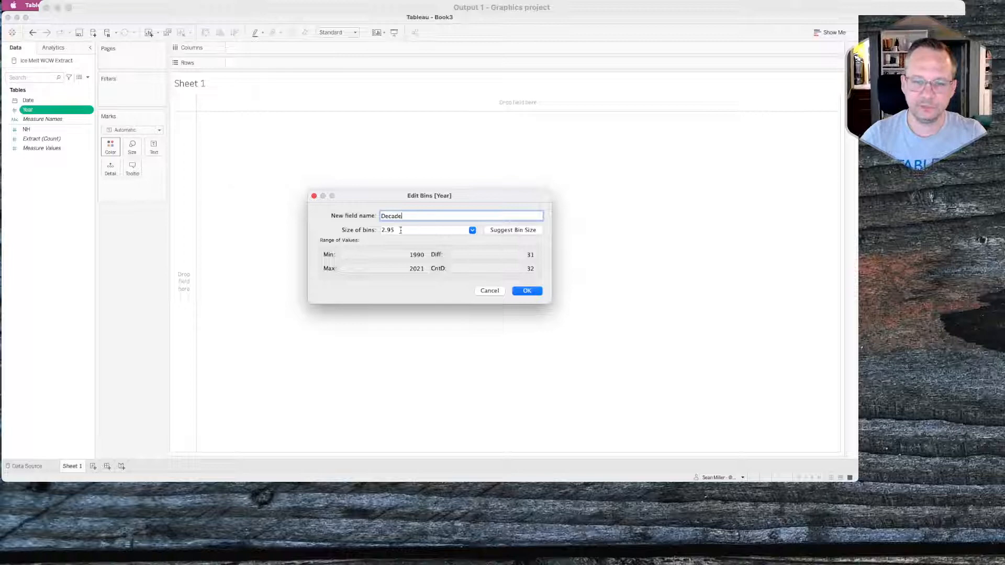
pyautogui.click(401, 230)
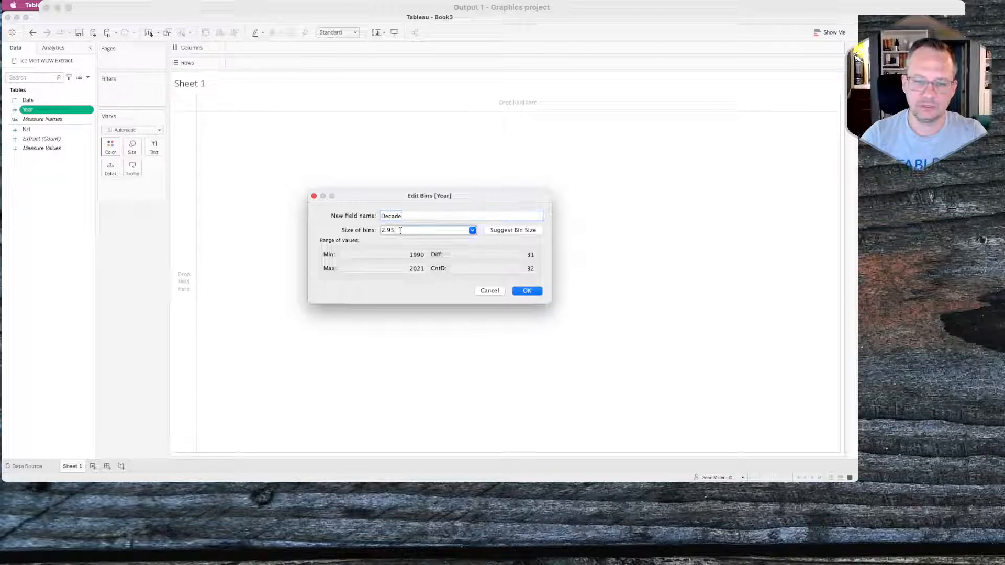
pyautogui.doubleClick(400, 230)
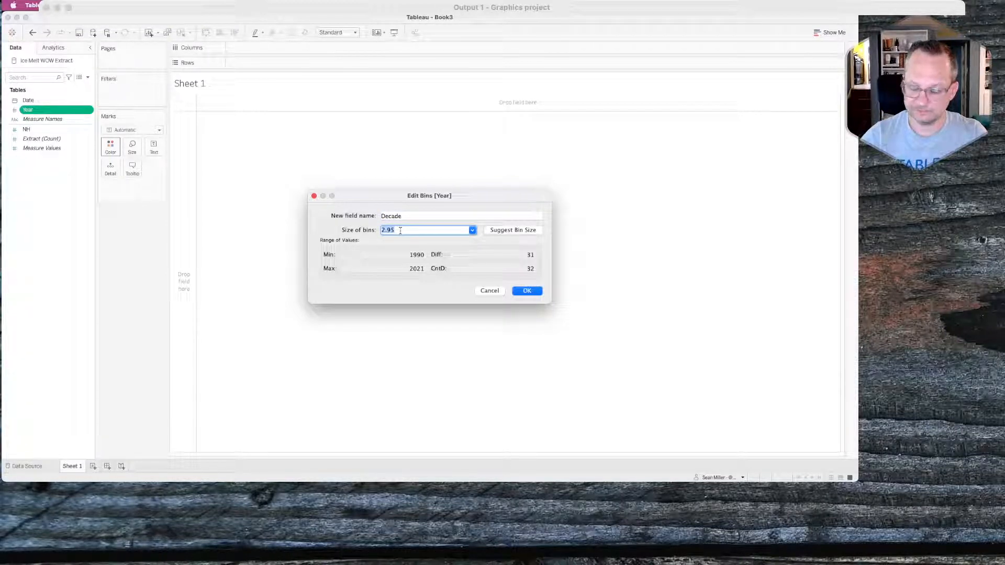
pyautogui.write('10')
pyautogui.press('Tab')
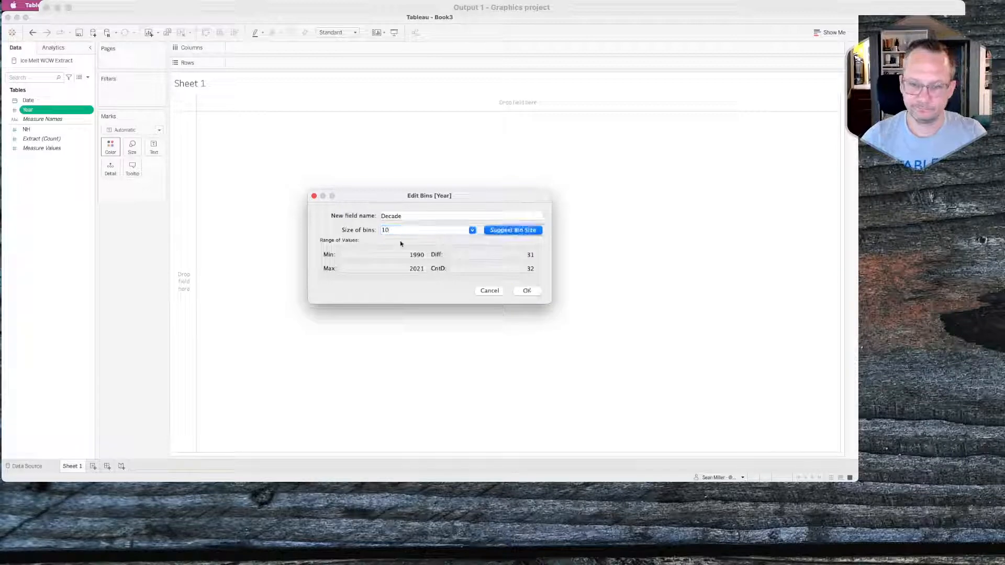
pyautogui.click(532, 291)
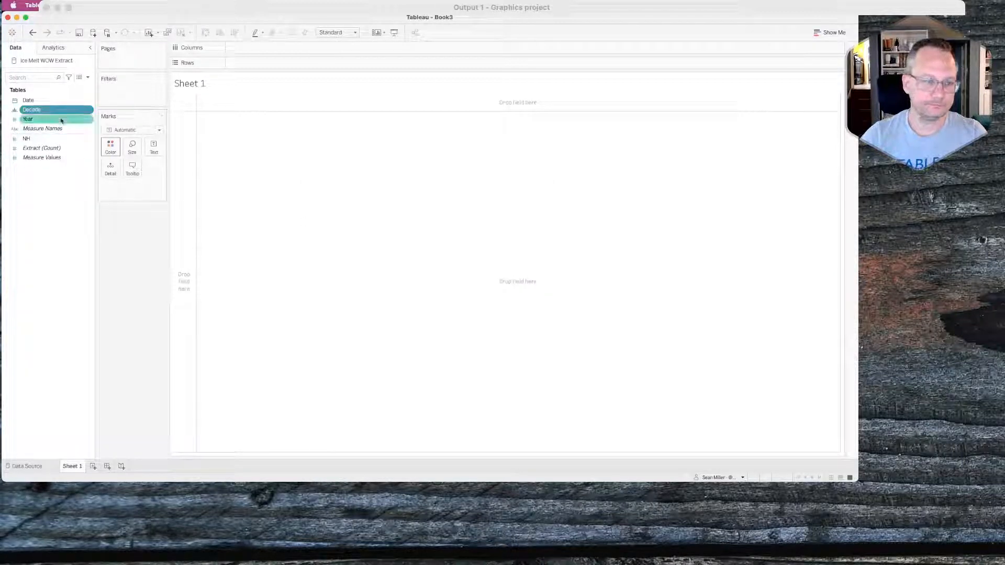
# Place Decade on Rows and compare the resulting rows with the chart on the challenge page in the browser.
pyautogui.moveTo(59, 109); pyautogui.dragTo(274, 69)
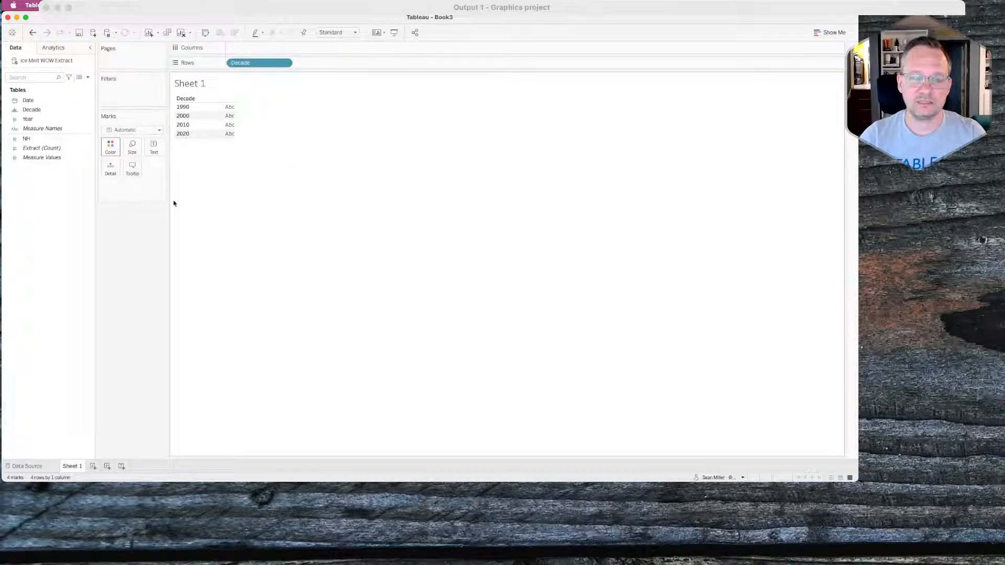
pyautogui.press('super+Tab')
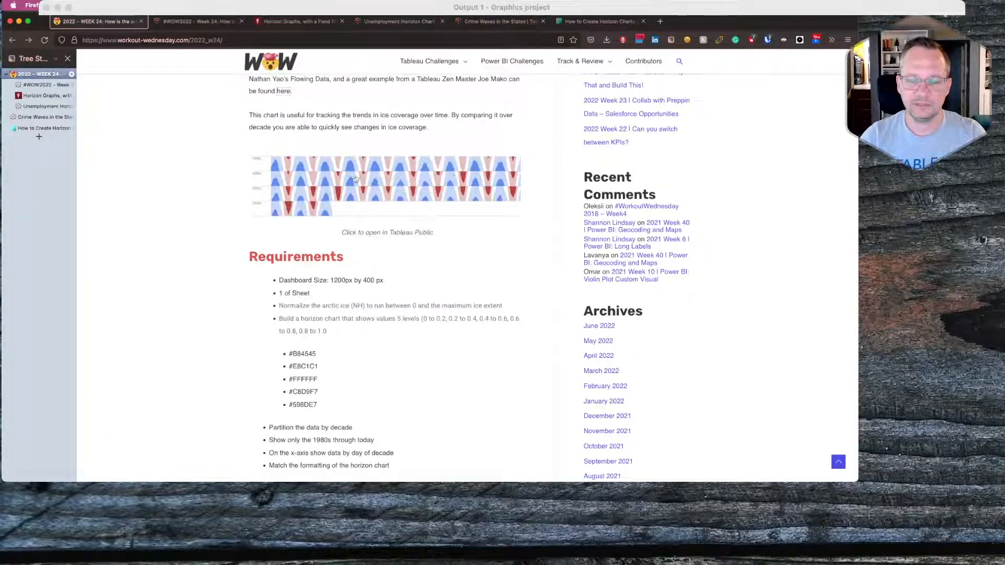
pyautogui.press('super+Tab')
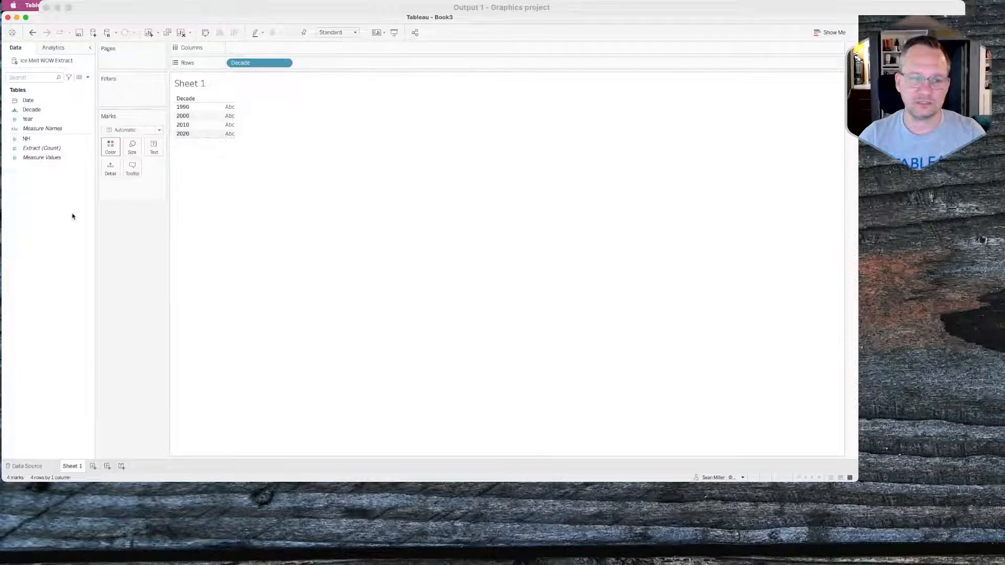
# Add Date to Detail on the Marks card as a continuous day-level date.
pyautogui.click(46, 103)
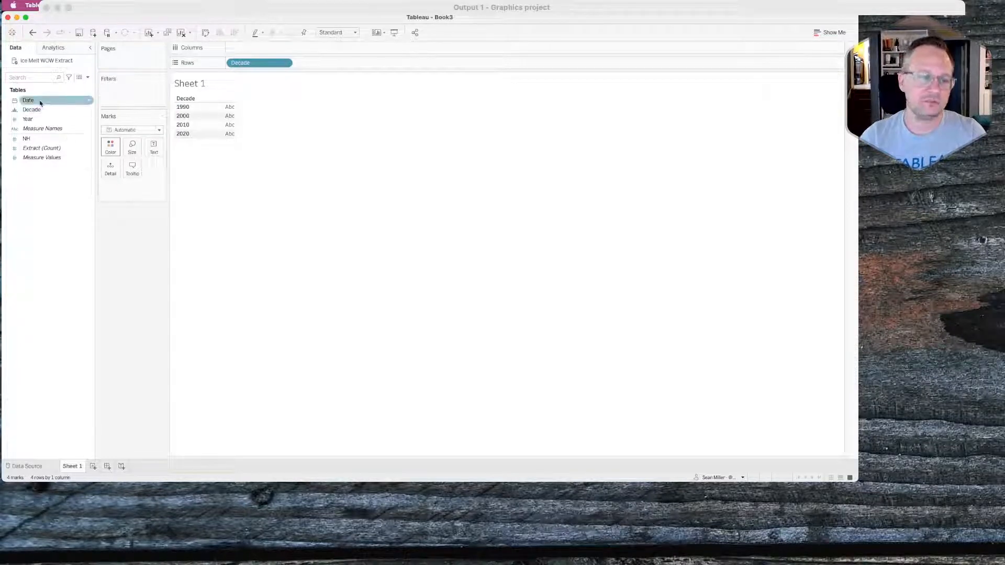
pyautogui.moveTo(40, 102); pyautogui.dragTo(110, 168)
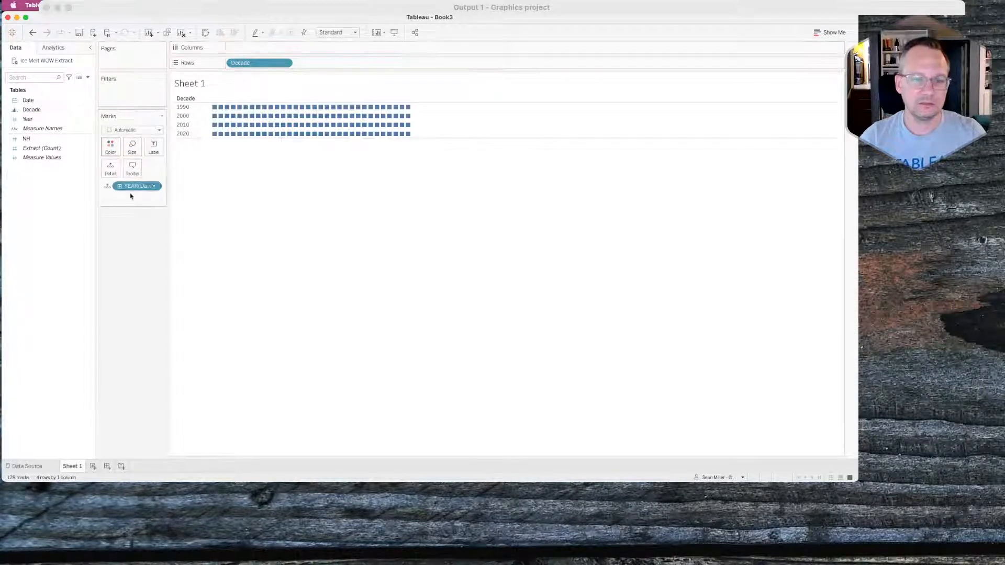
pyautogui.click(154, 185)
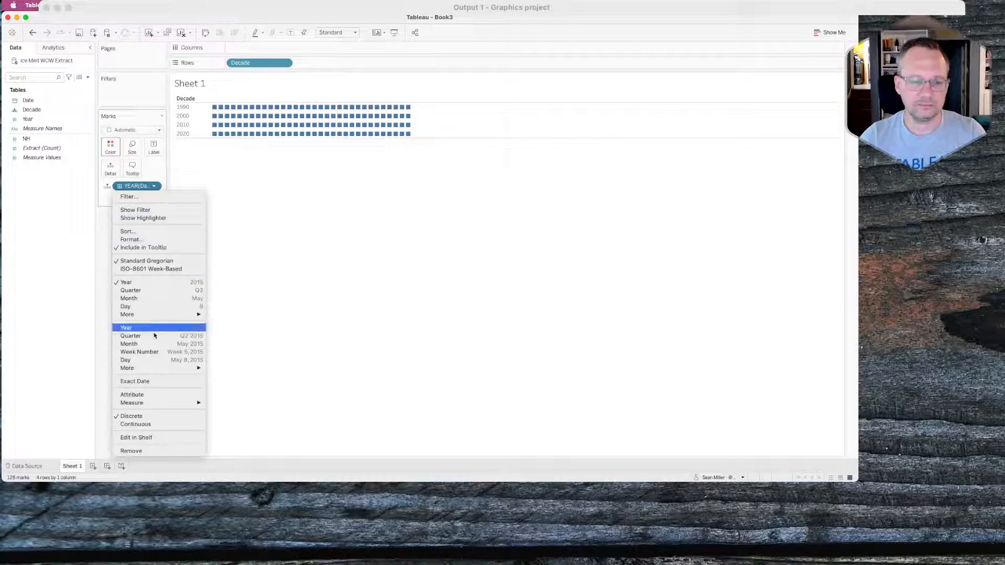
pyautogui.click(137, 360)
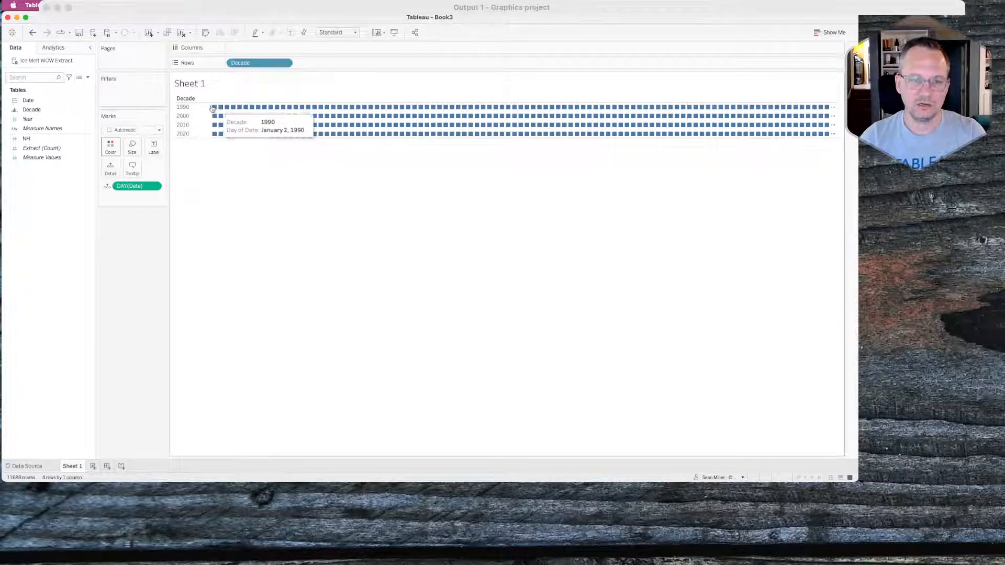
# Add an ad hoc INDEX() calculation to Columns.
pyautogui.moveTo(268, 109)
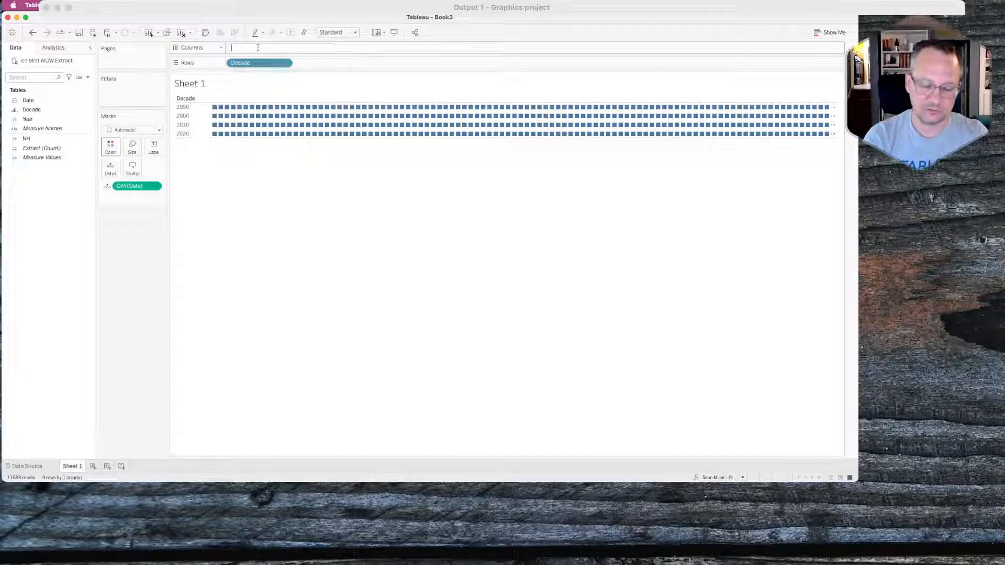
pyautogui.write('INDEX()')
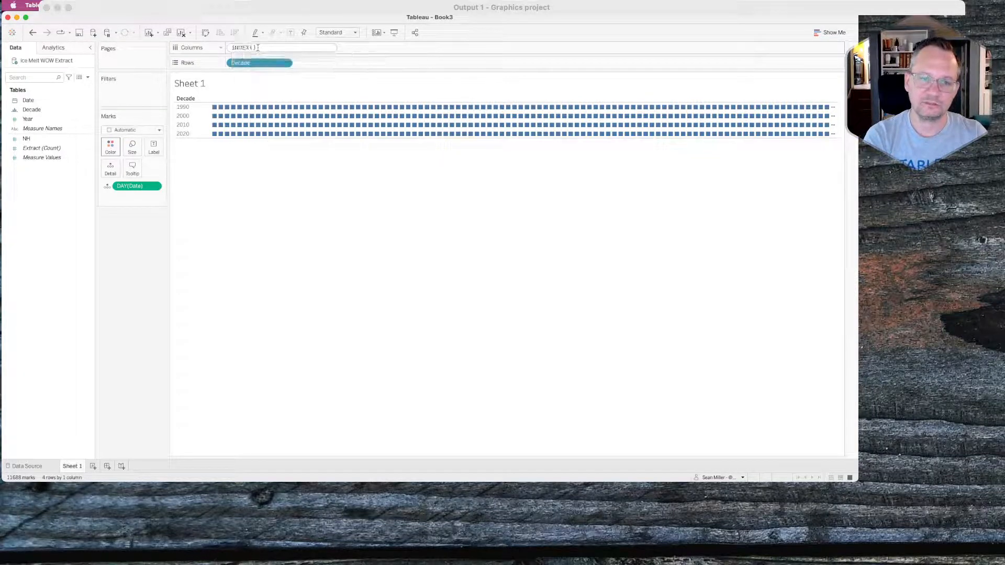
pyautogui.press('Return')
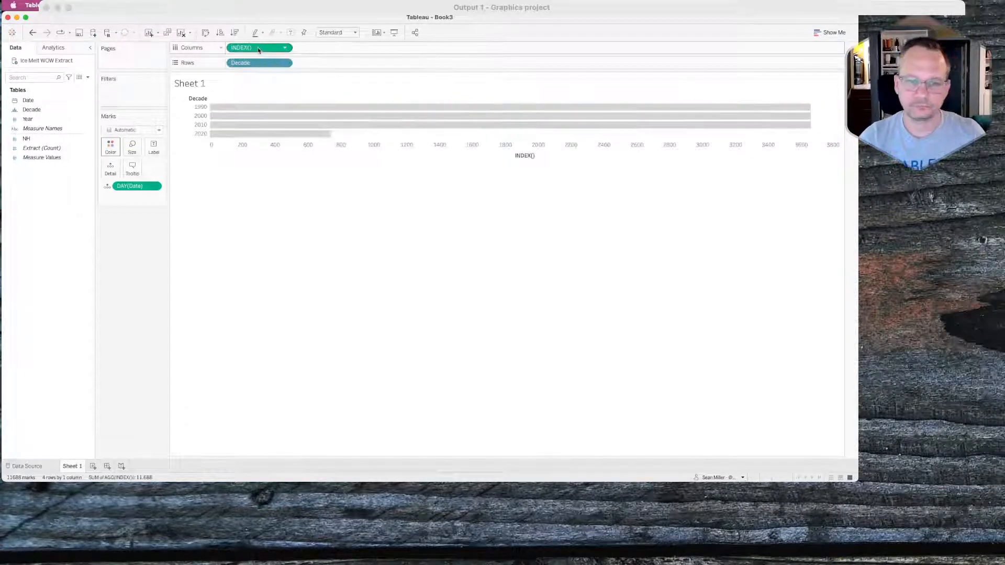
# Set the INDEX() table calculation to compute over the specific dimensions Decade and Day of Date, restarting every Decade.
pyautogui.click(285, 48)
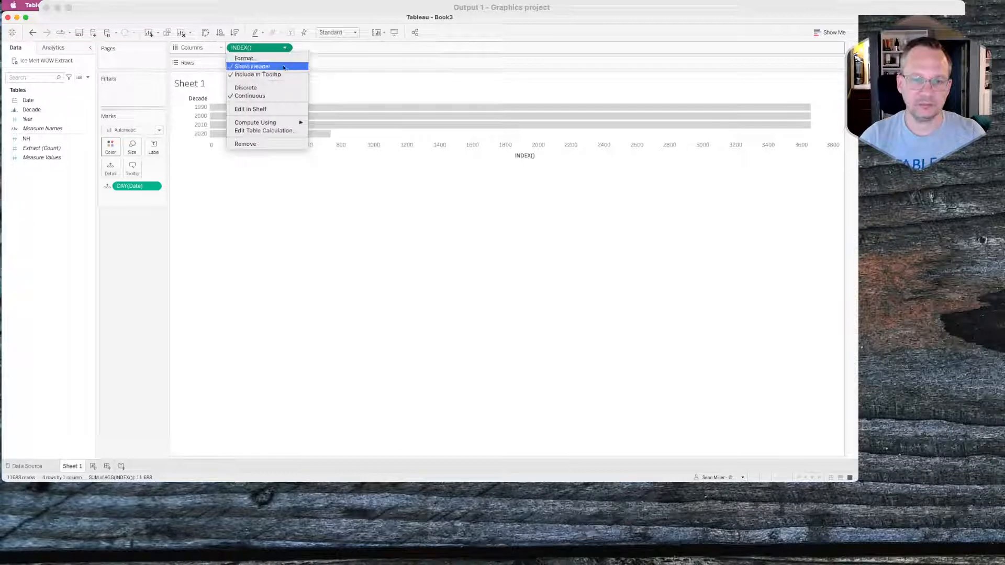
pyautogui.click(269, 131)
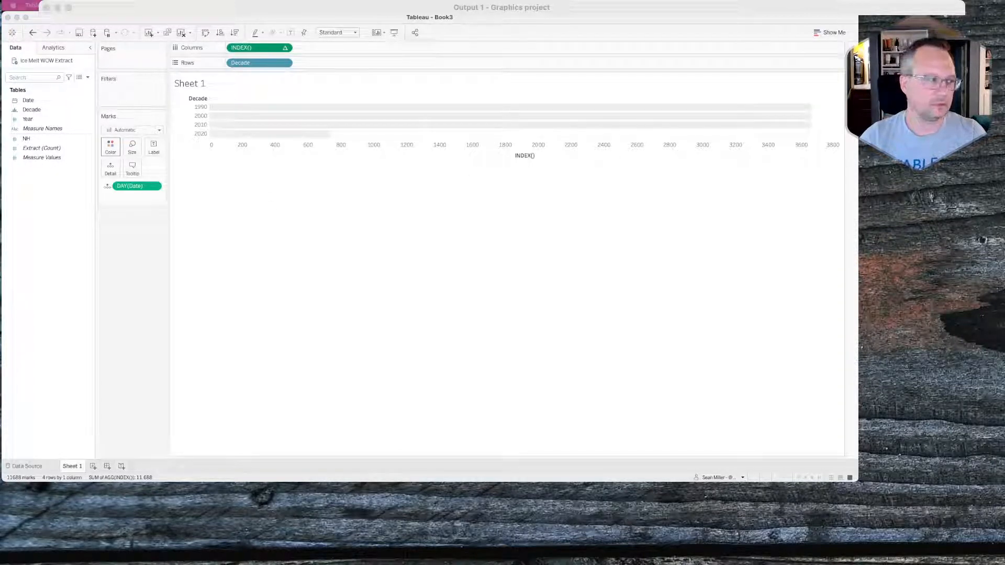
pyautogui.moveTo(392, 235); pyautogui.dragTo(407, 156)
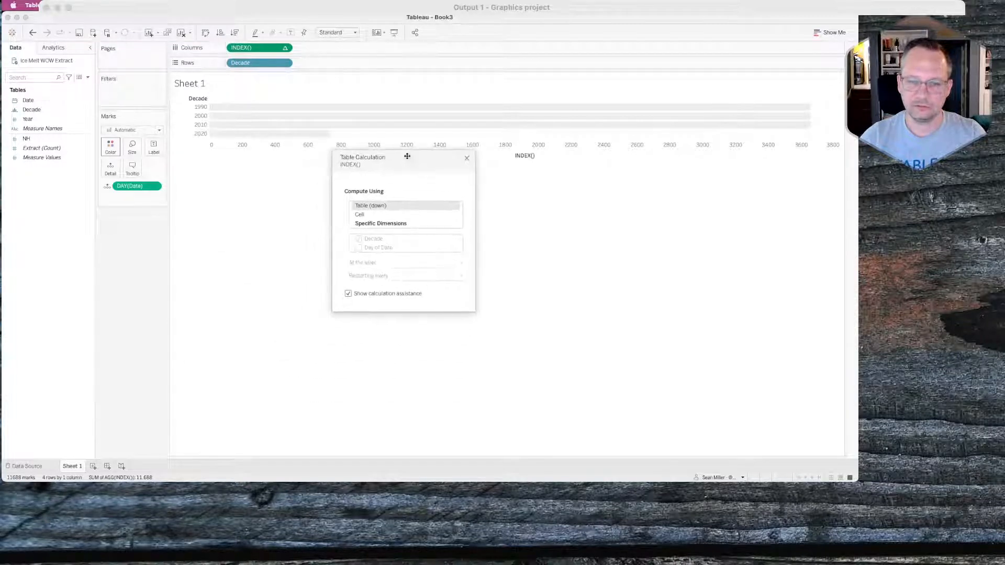
pyautogui.click(366, 223)
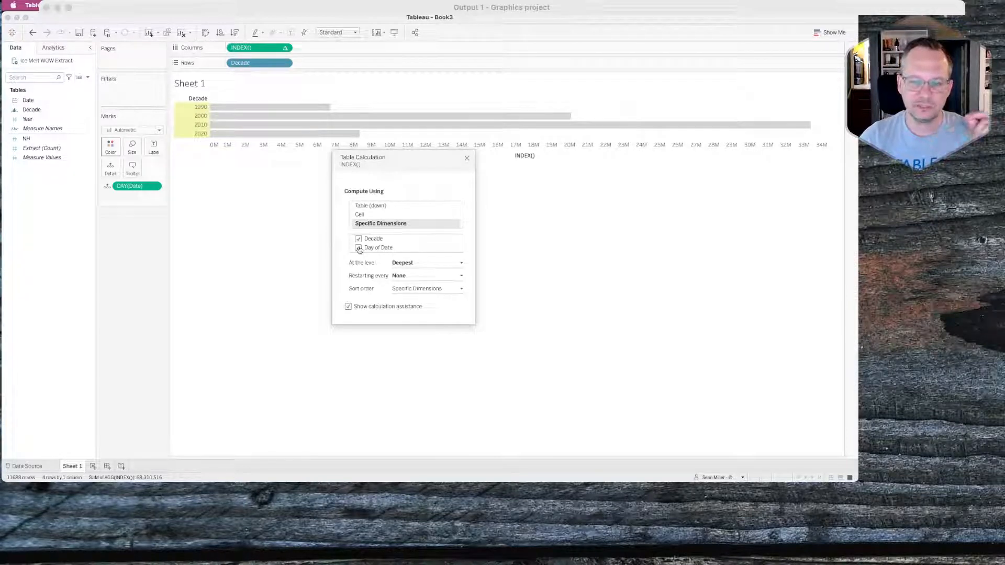
pyautogui.click(411, 275)
pyautogui.click(407, 291)
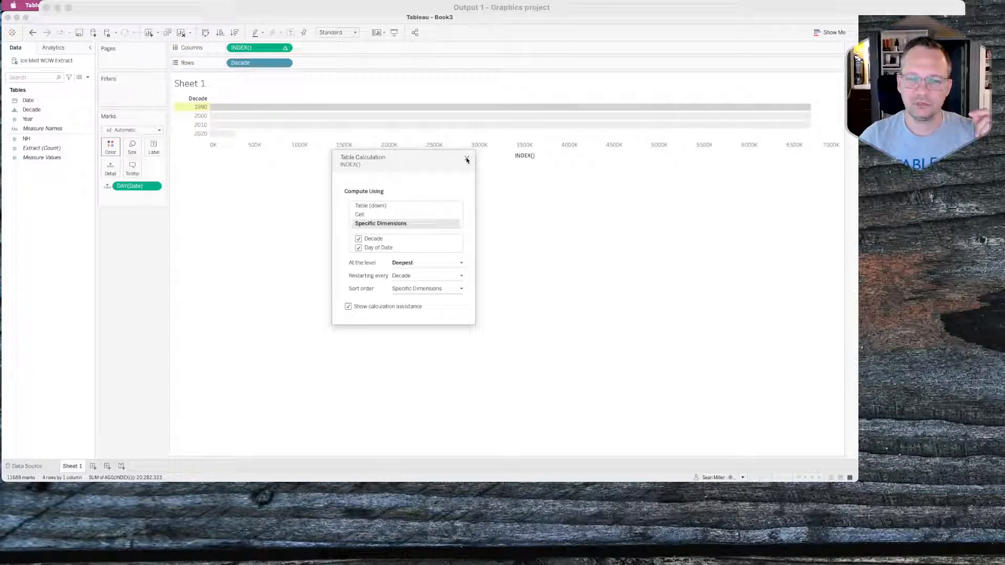
pyautogui.click(319, 209)
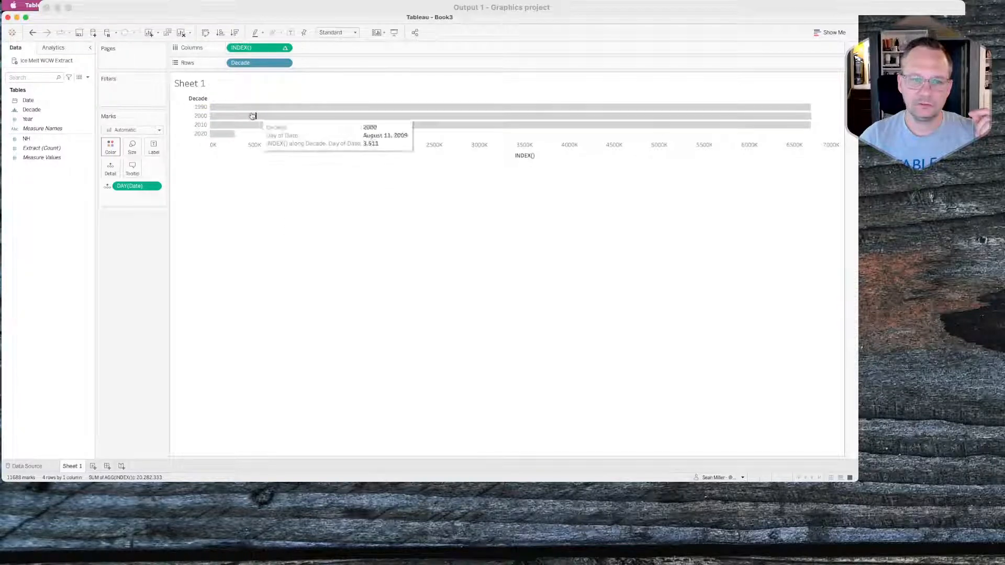
# Inspect the day and INDEX() values of individual marks in the 1990 row and review the INDEX() field's options.
pyautogui.click(213, 110)
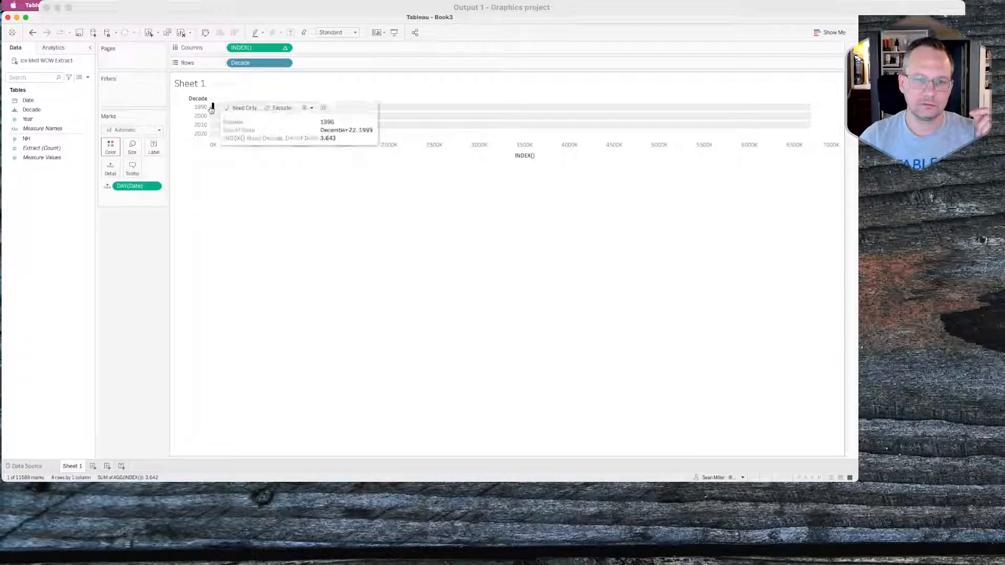
pyautogui.click(211, 109)
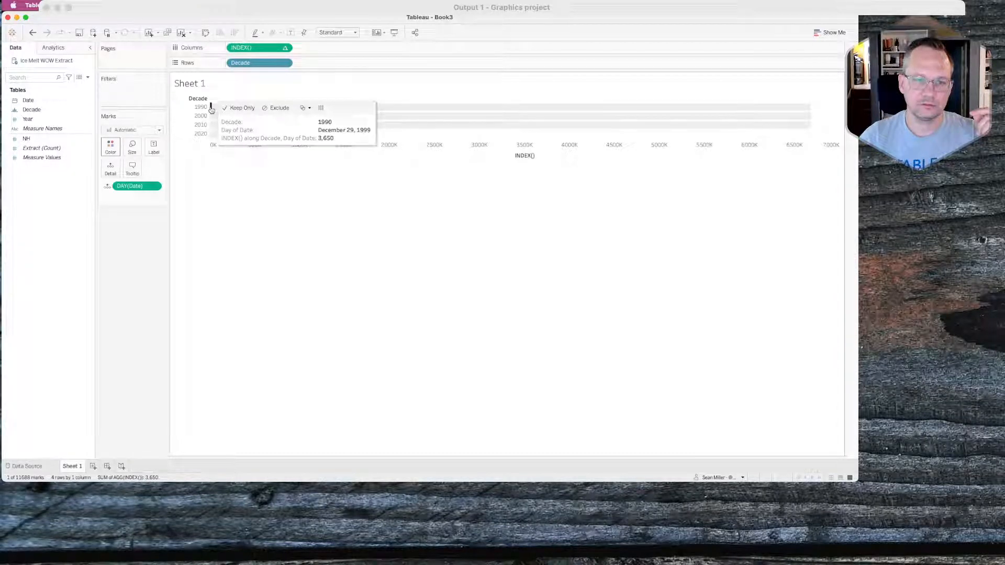
pyautogui.click(212, 109)
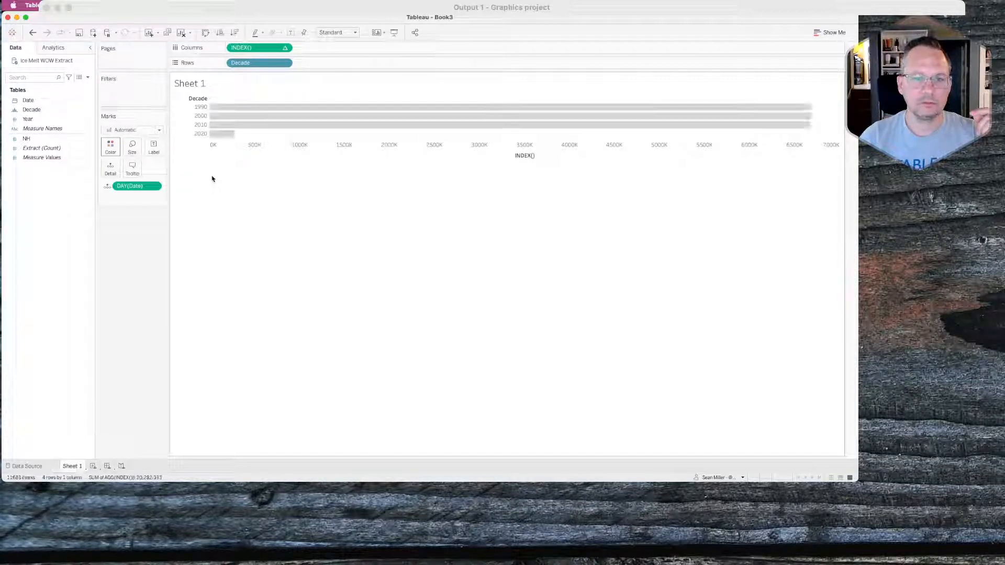
pyautogui.click(284, 47)
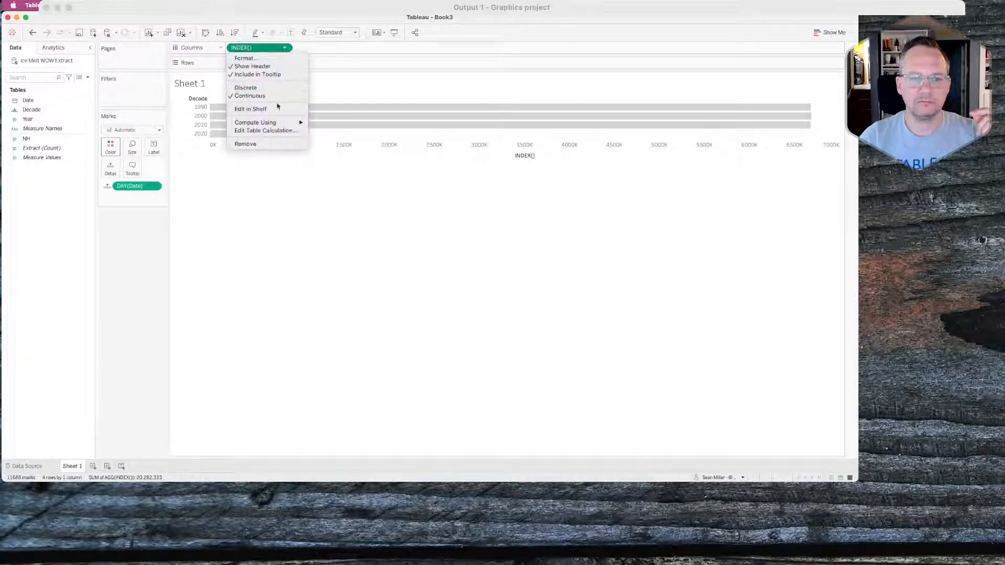
pyautogui.moveTo(256, 122)
pyautogui.click(327, 149)
# Add NH to Rows as a sum and change the mark type to Line.
pyautogui.click(46, 138)
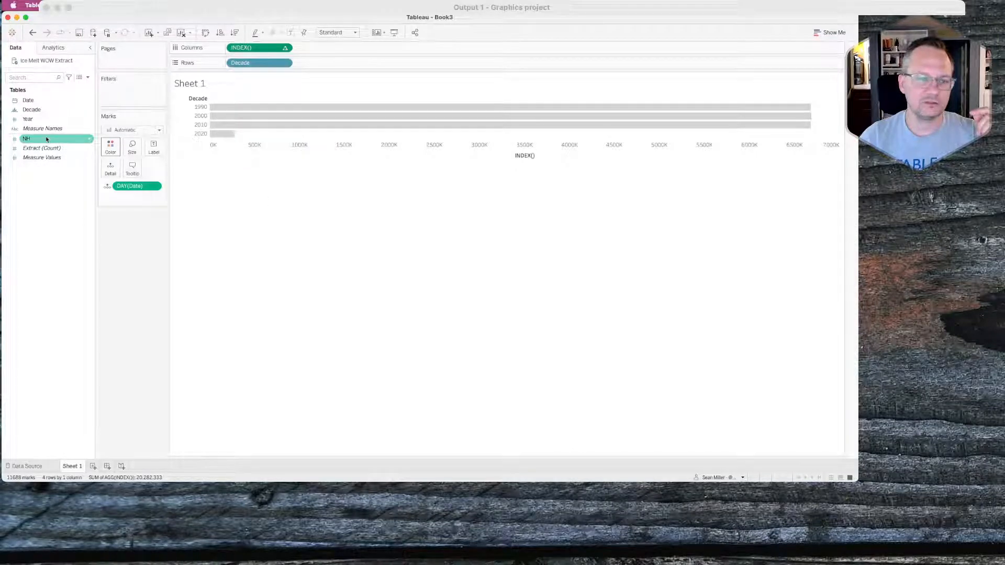
pyautogui.moveTo(46, 139); pyautogui.dragTo(350, 67)
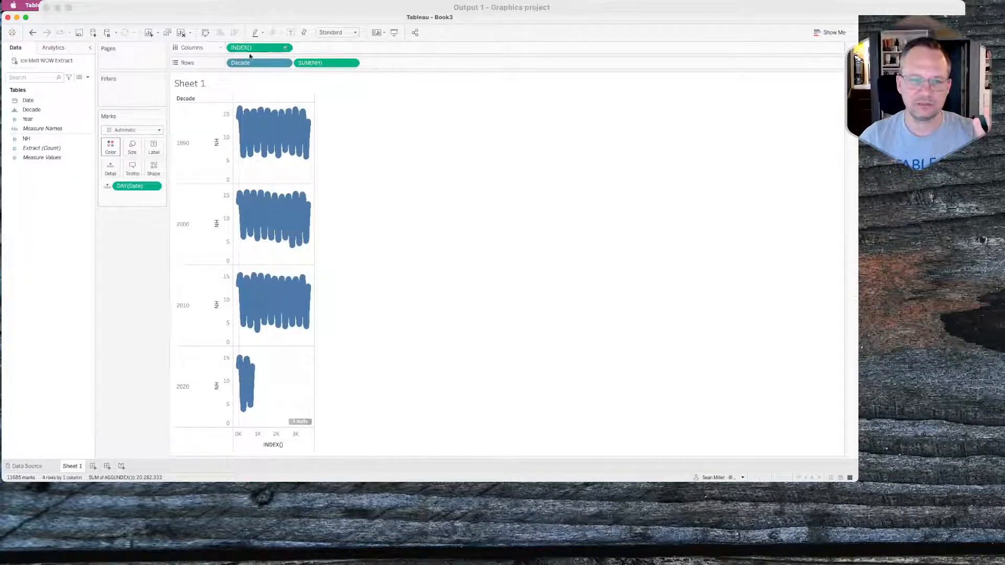
pyautogui.click(134, 129)
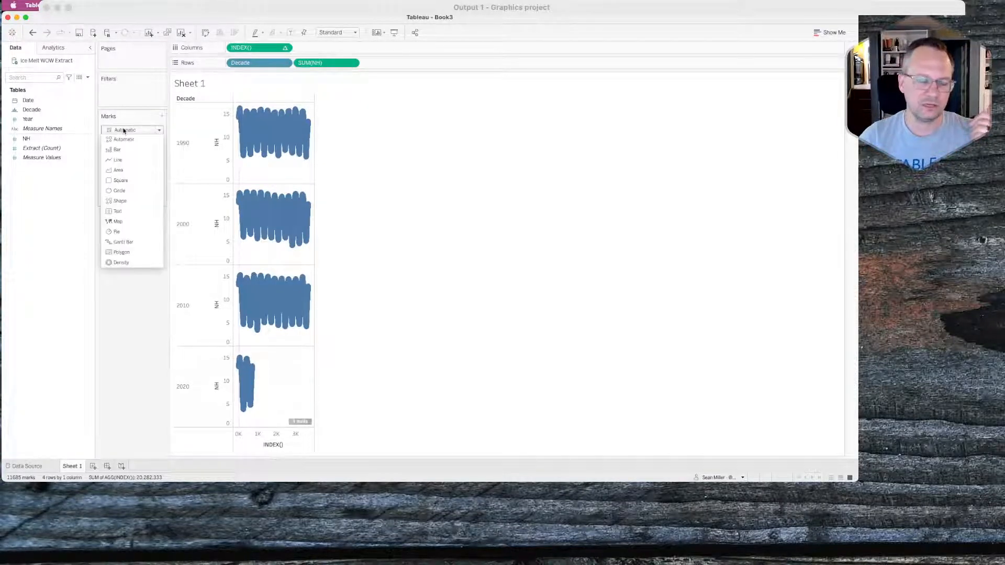
pyautogui.click(129, 163)
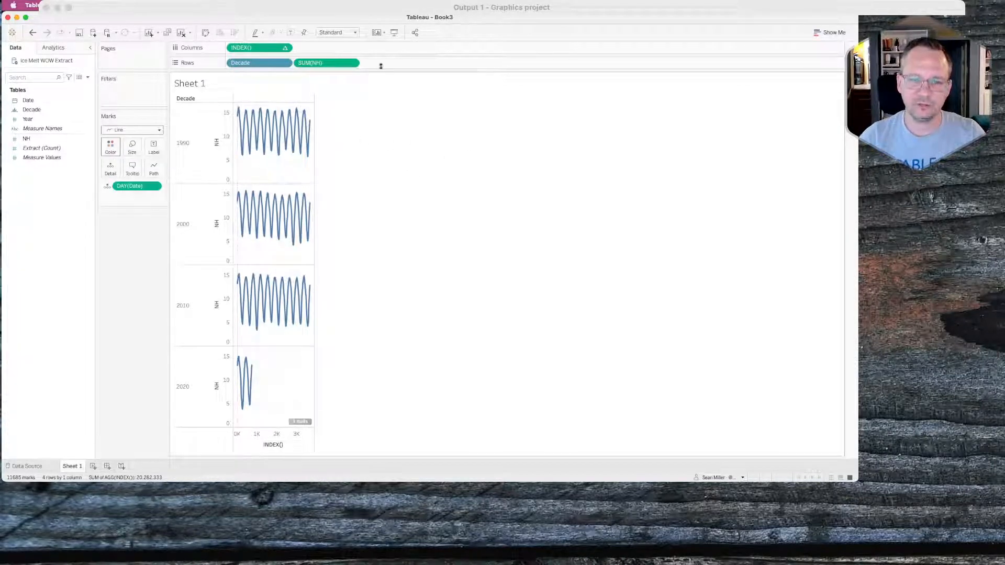
# Set the chart's fit to Entire View.
pyautogui.click(355, 33)
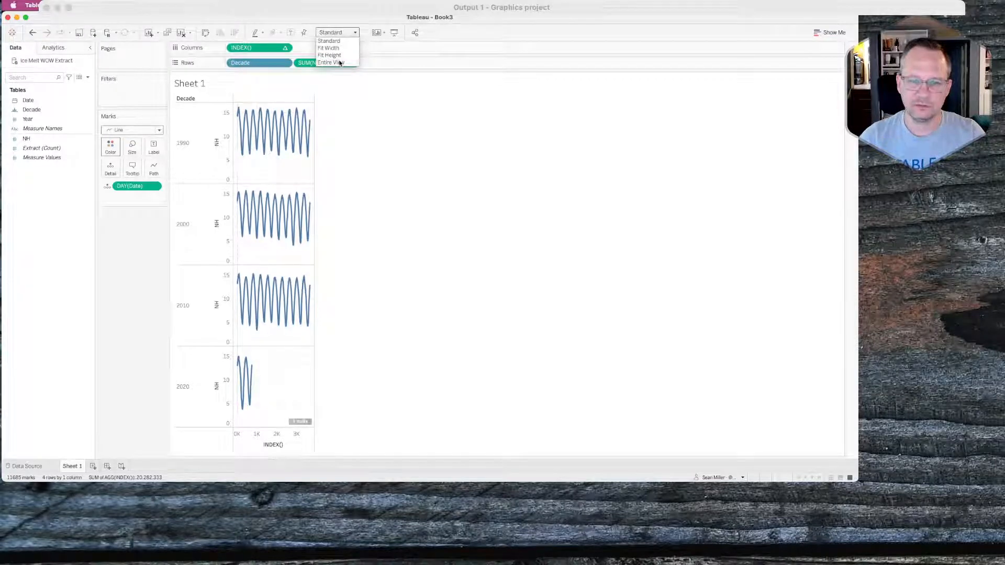
pyautogui.click(338, 62)
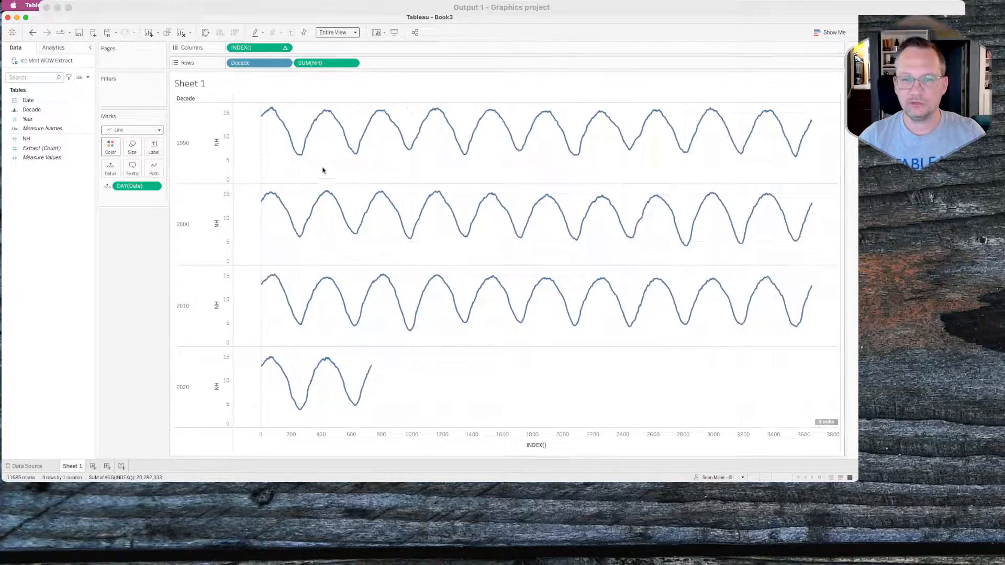
pyautogui.moveTo(265, 116)
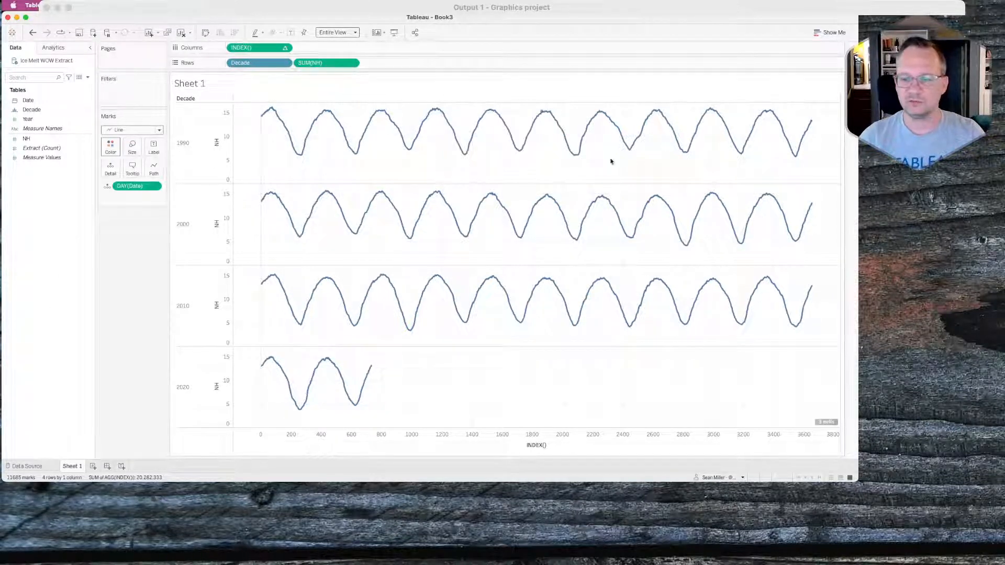
pyautogui.moveTo(378, 194)
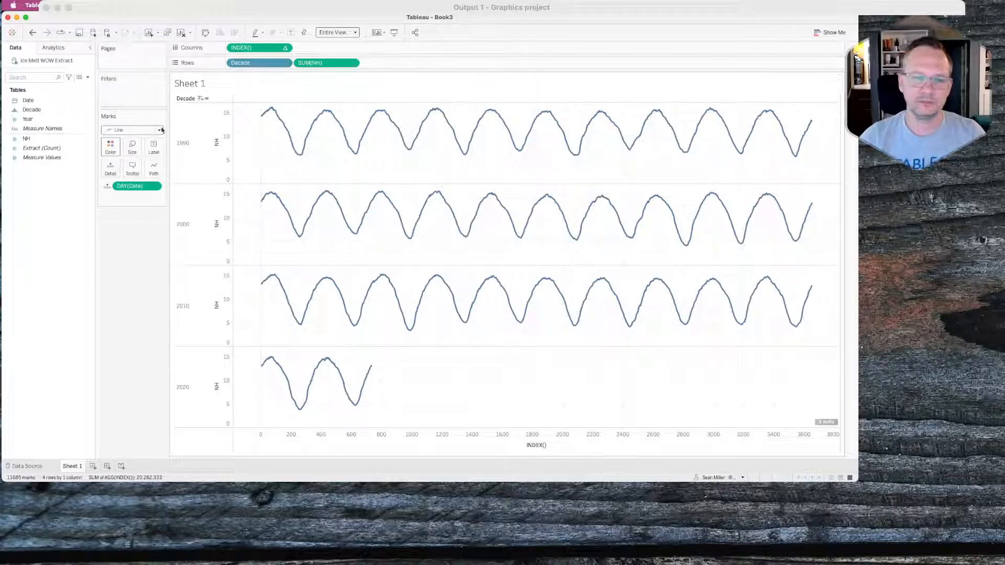
# Start a calculated field named Normalize between 0 & 1, with the function reference collapsed.
pyautogui.rightClick(57, 223)
pyautogui.click(74, 231)
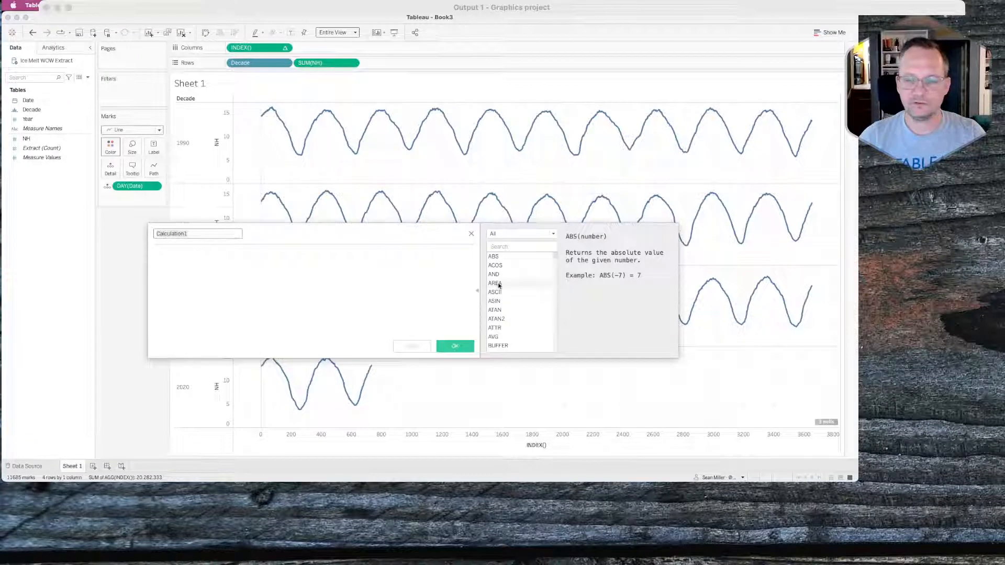
pyautogui.click(477, 290)
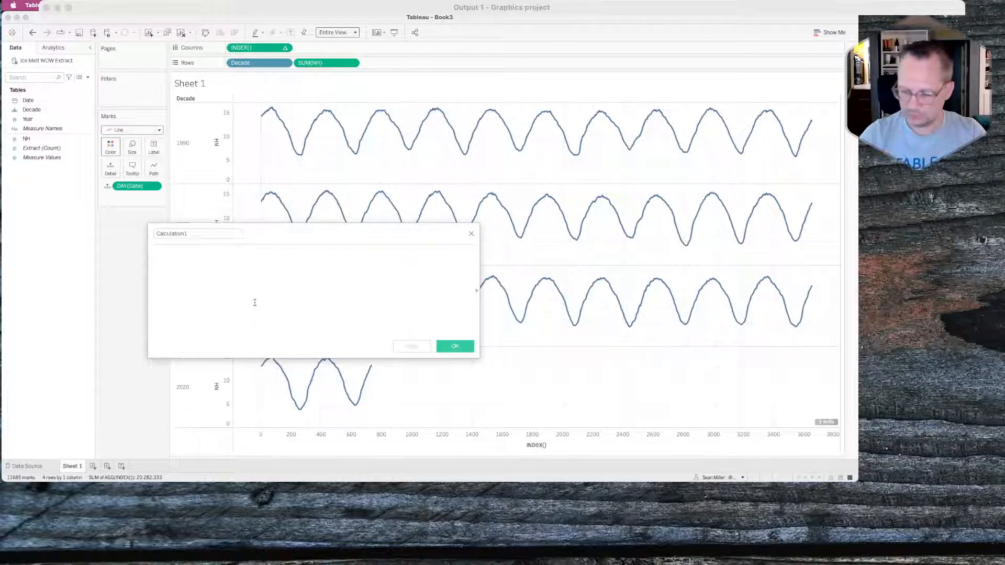
pyautogui.click(244, 283)
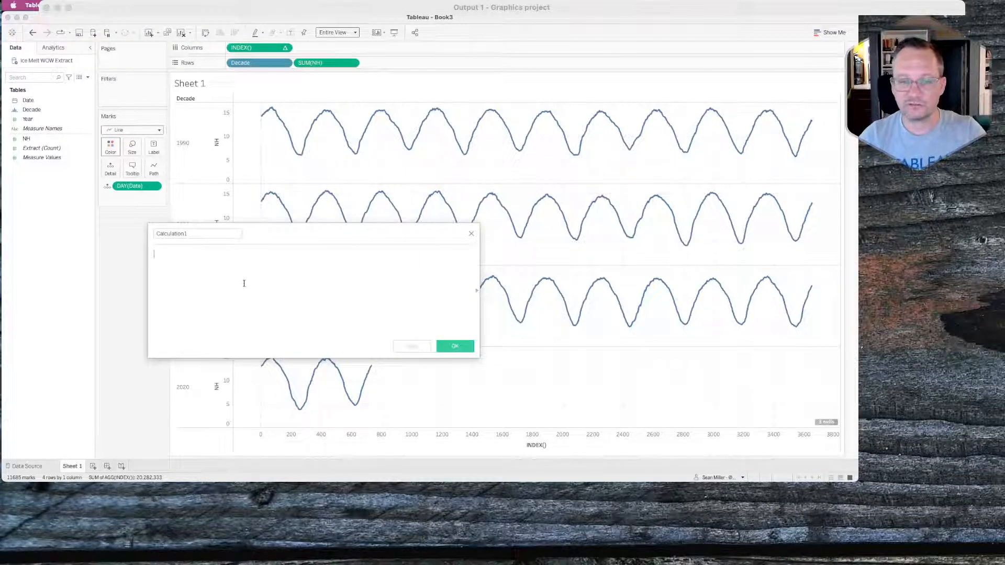
pyautogui.click(191, 234)
pyautogui.write('No')
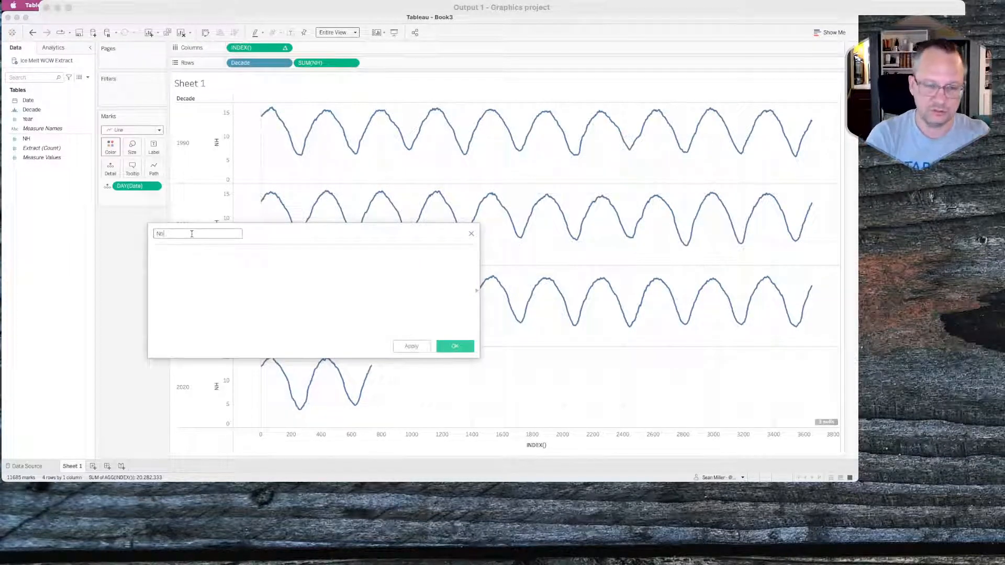
pyautogui.write('rmalize b')
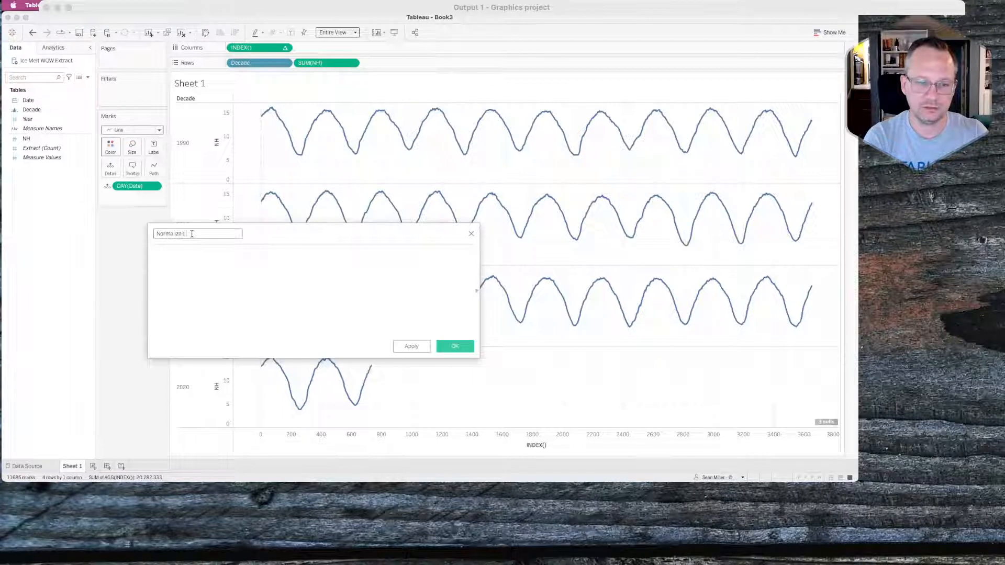
pyautogui.write('etween 0')
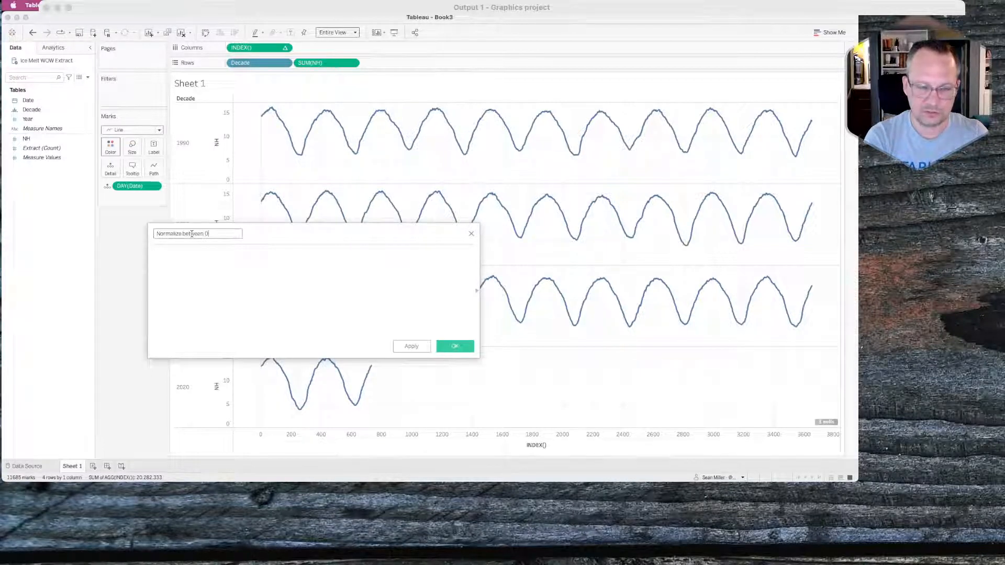
pyautogui.write(',')
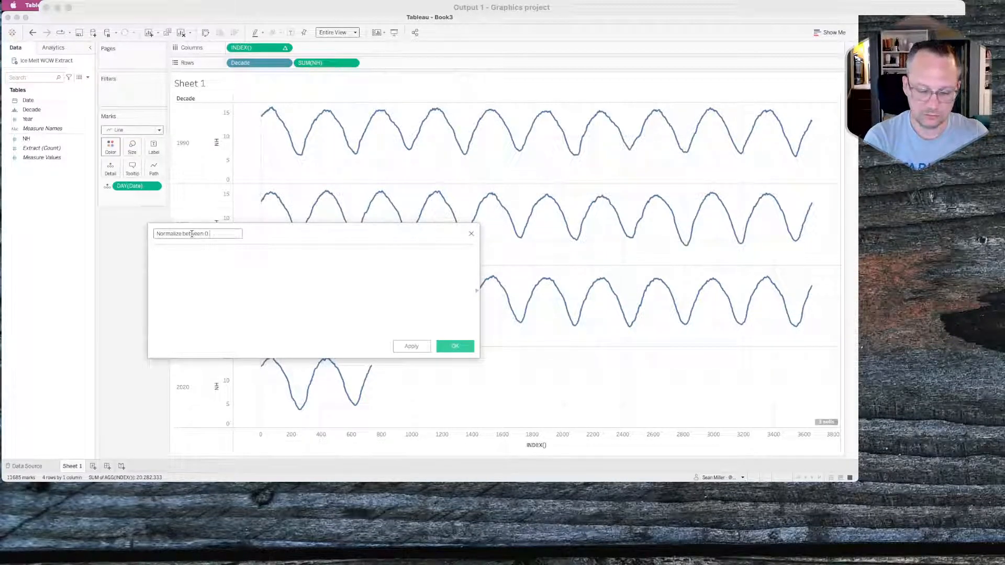
pyautogui.write(' & 1')
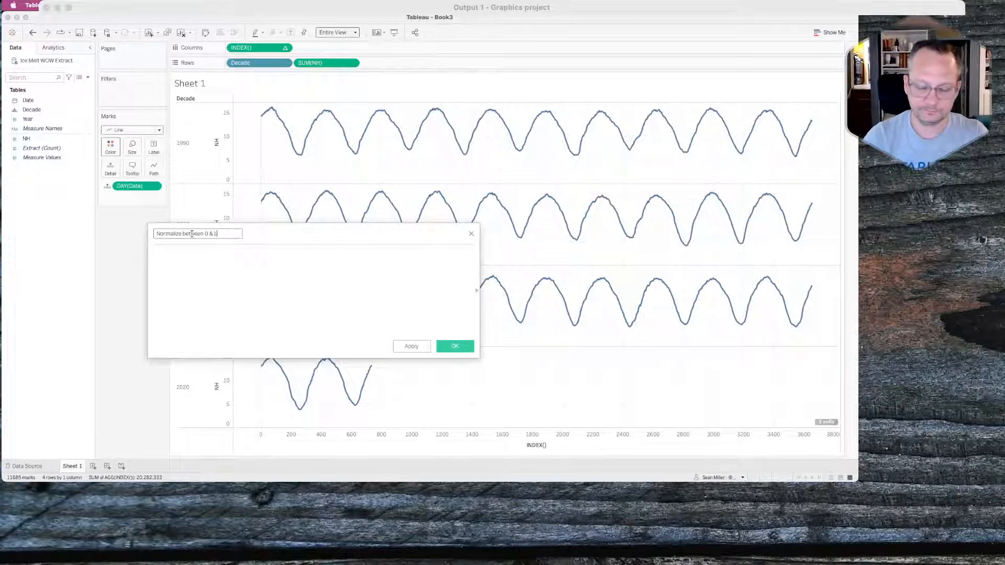
# Draft the plain-text numerator (row value - overall min) of the normalization formula, followed by a division sign.
pyautogui.click(187, 255)
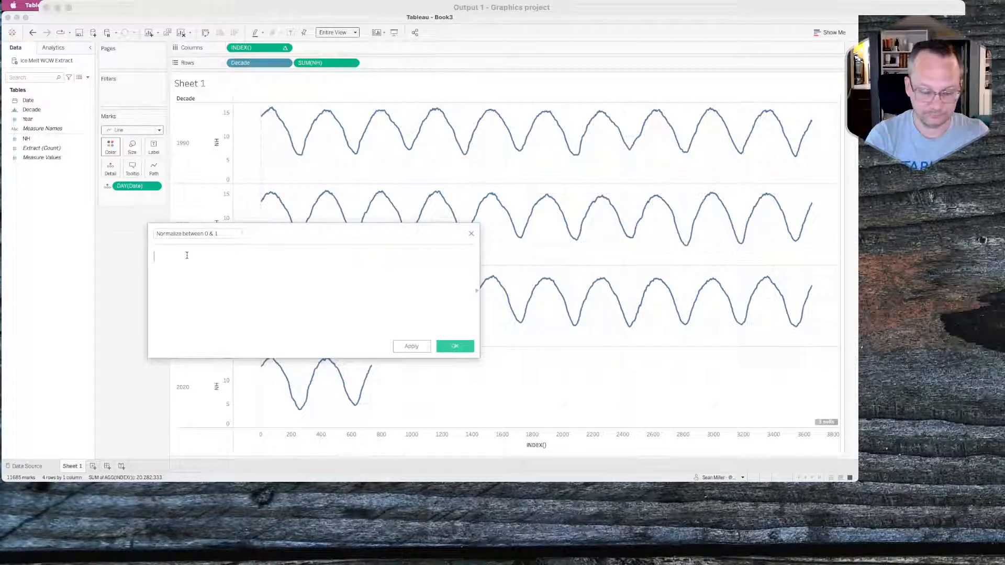
pyautogui.write('row')
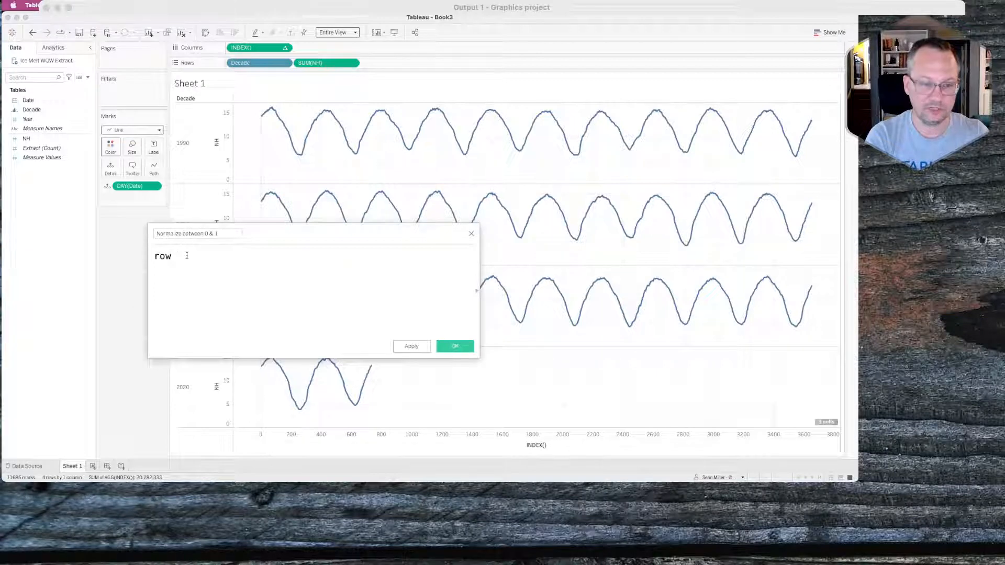
pyautogui.press('BackSpace')
pyautogui.press('BackSpace')
pyautogui.press('BackSpace')
pyautogui.write('(ro')
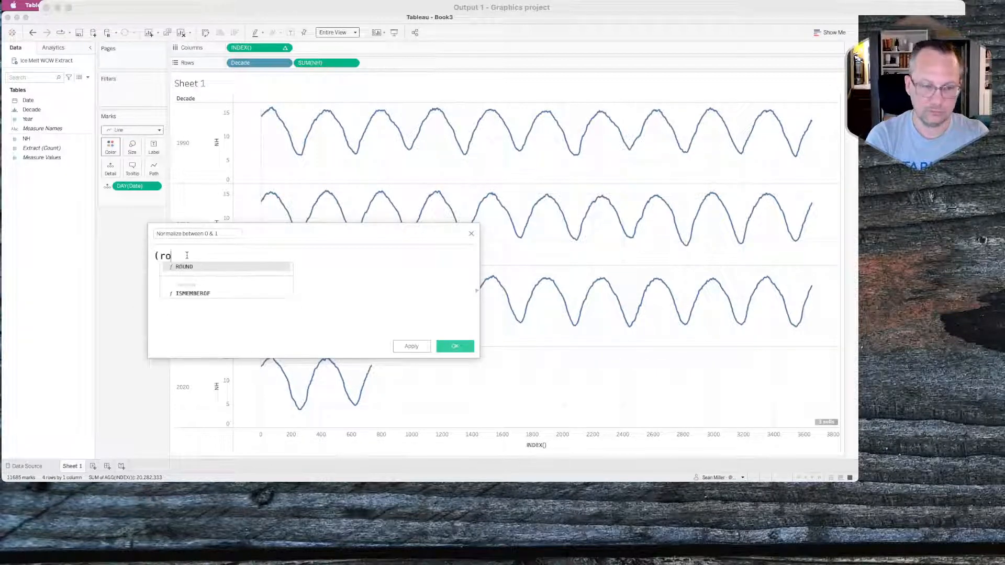
pyautogui.write('w value')
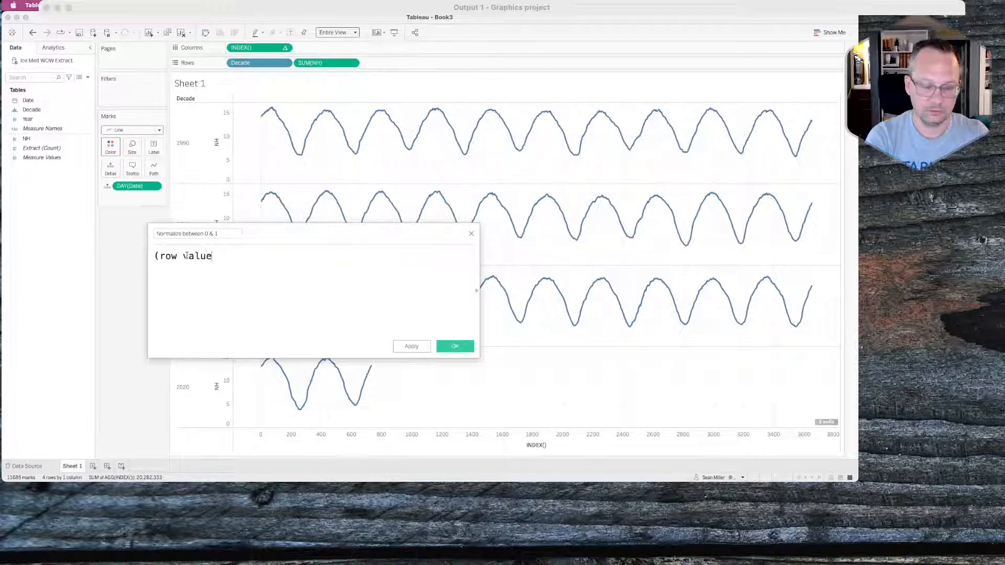
pyautogui.write(' -')
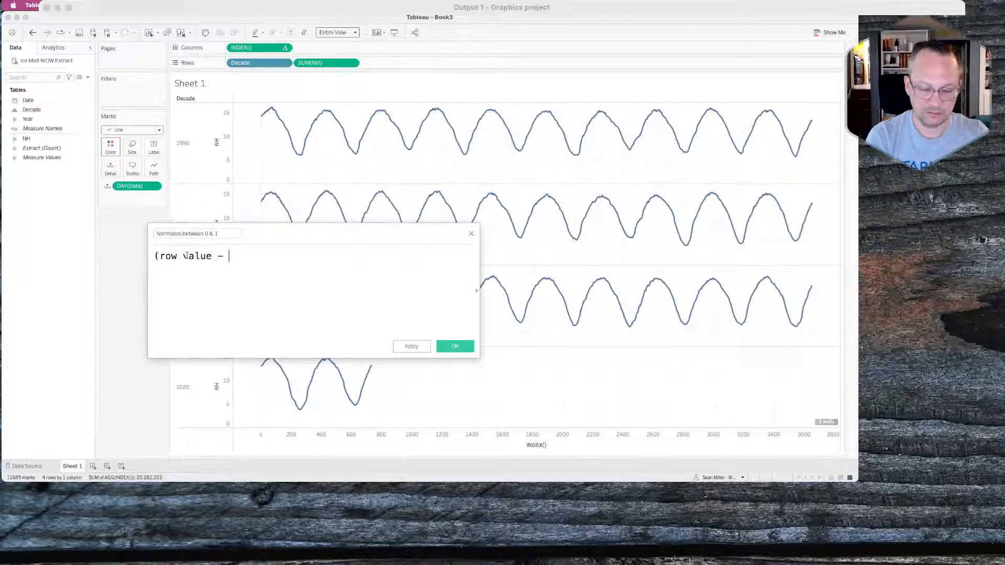
pyautogui.write(' overall min')
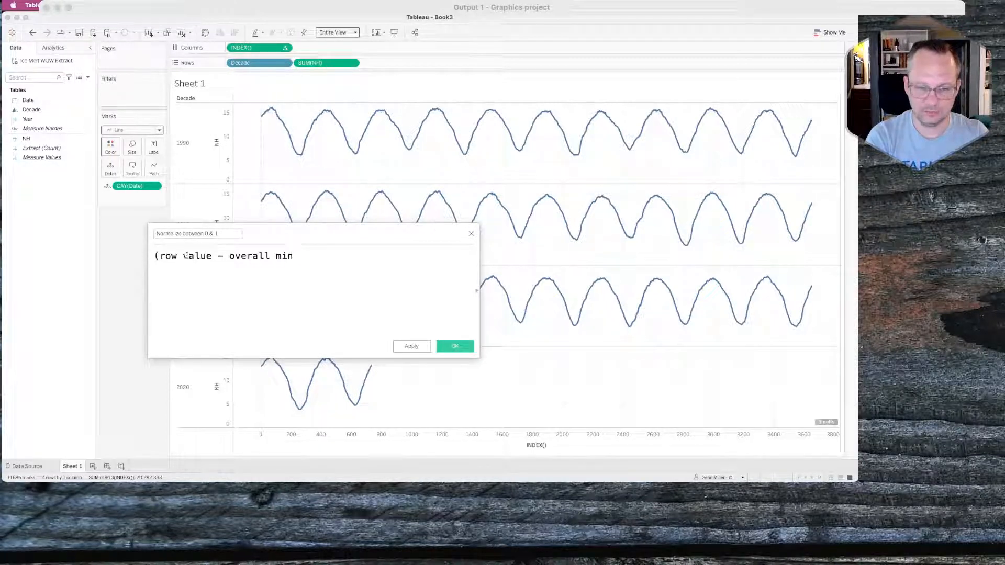
pyautogui.write(')/')
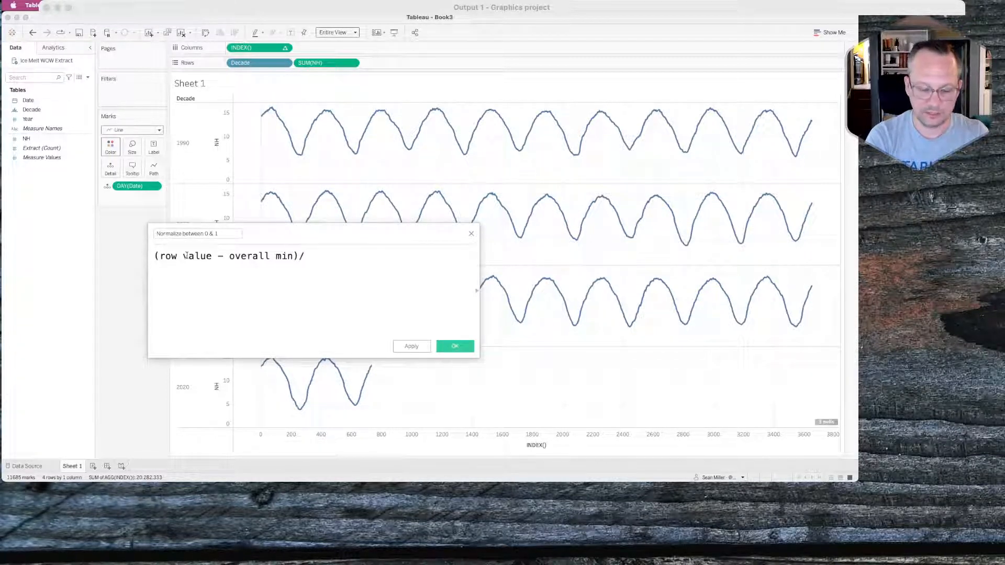
# Complete the draft formula with the divisor (overall max-overall min) and discard the calculation.
pyautogui.write('(')
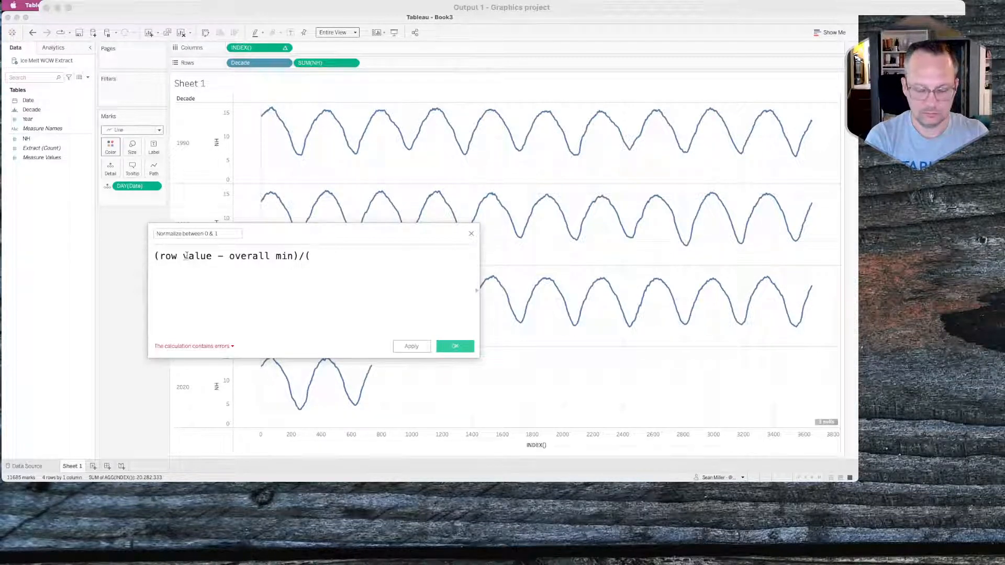
pyautogui.write('overall max')
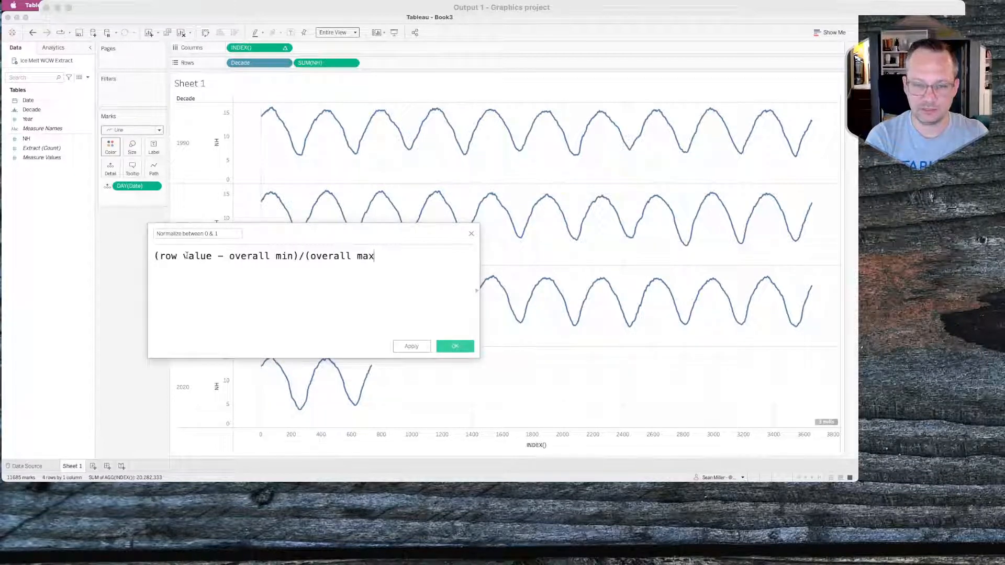
pyautogui.write('-min')
pyautogui.press('BackSpace')
pyautogui.press('BackSpace')
pyautogui.press('BackSpace')
pyautogui.write('overll')
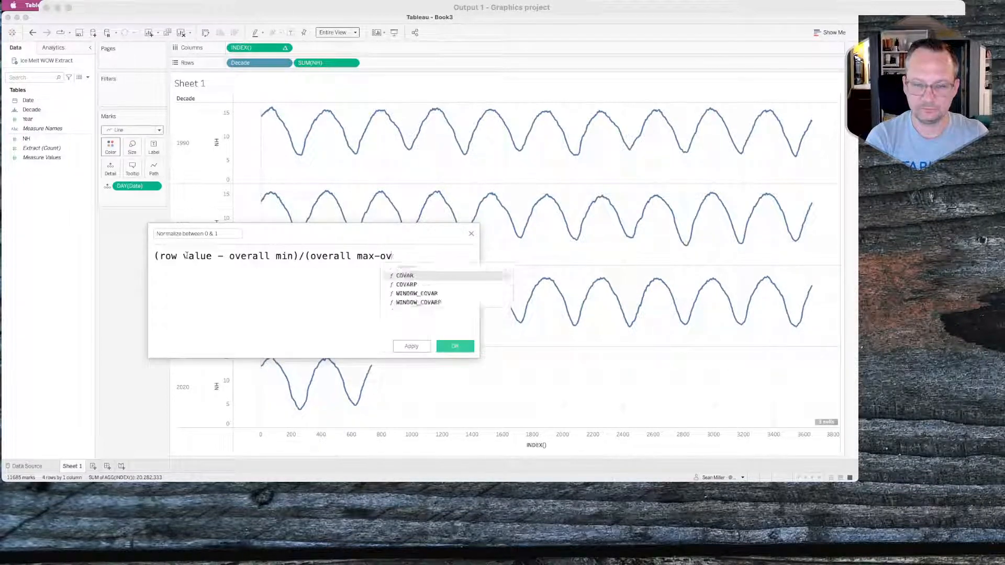
pyautogui.press('BackSpace')
pyautogui.press('BackSpace')
pyautogui.write('all min')
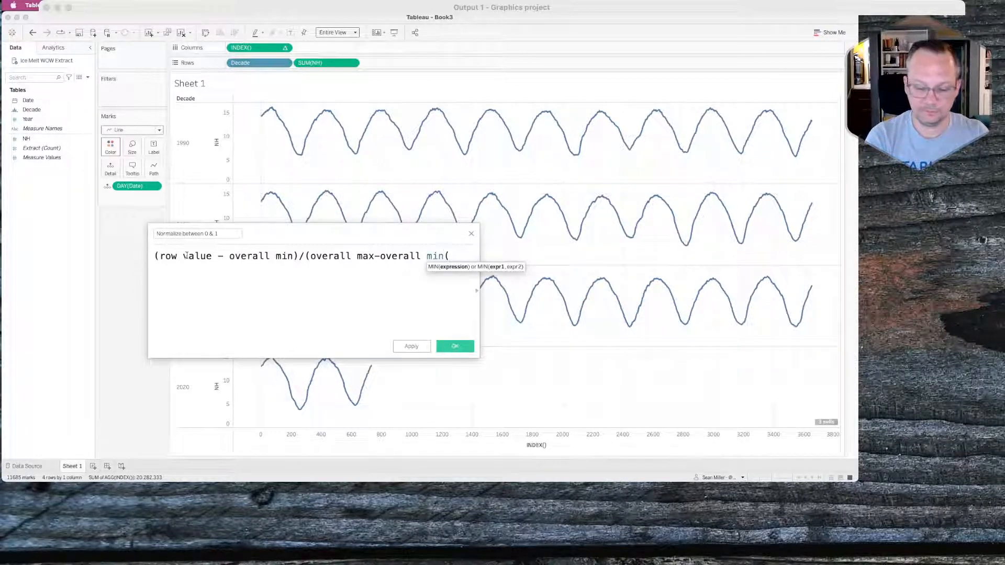
pyautogui.write(')')
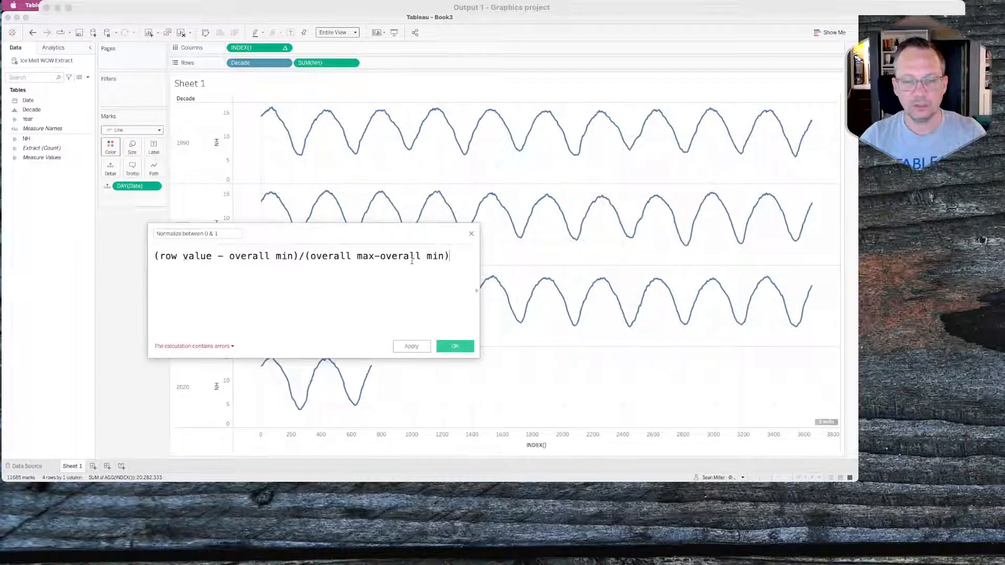
pyautogui.press('Home')
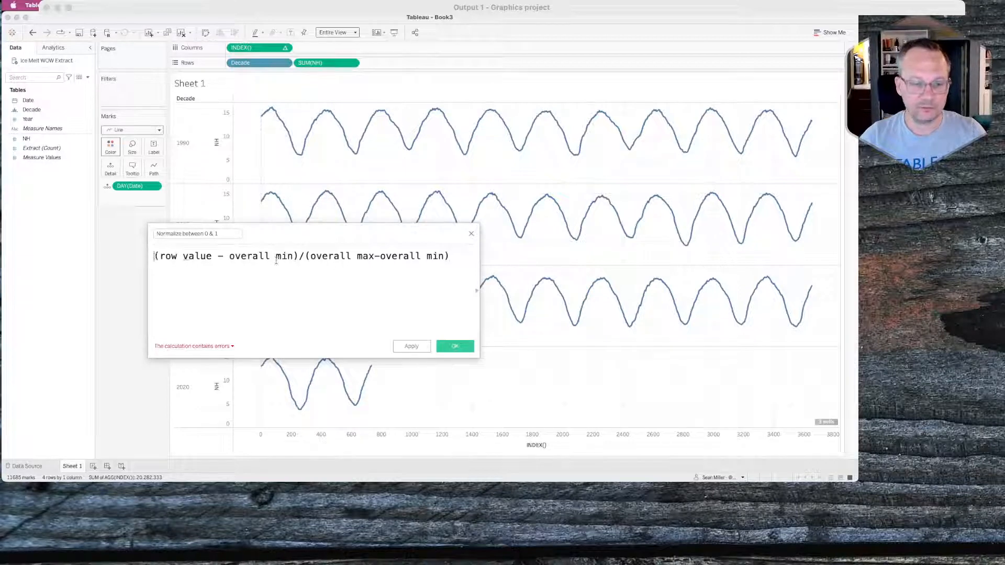
pyautogui.click(471, 233)
# Start a calculated field named Overall Min.
pyautogui.rightClick(50, 192)
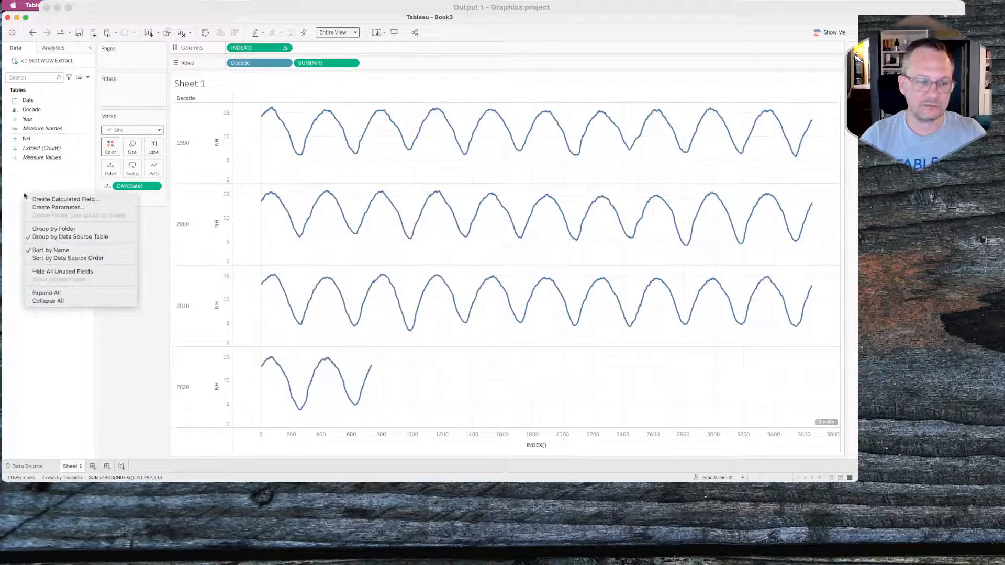
pyautogui.click(52, 199)
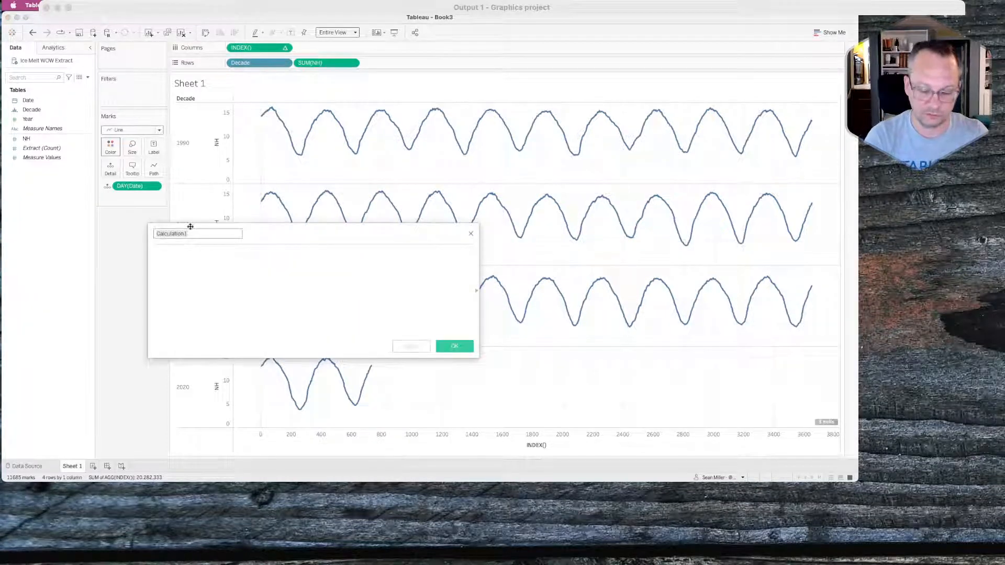
pyautogui.write('Overall ')
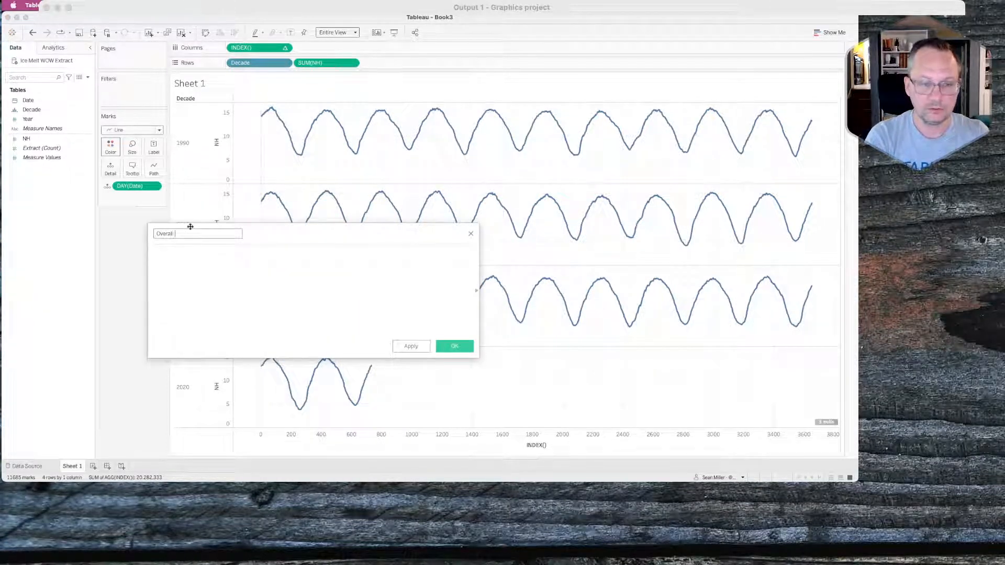
pyautogui.write('H')
pyautogui.write('in')
pyautogui.press('Tab')
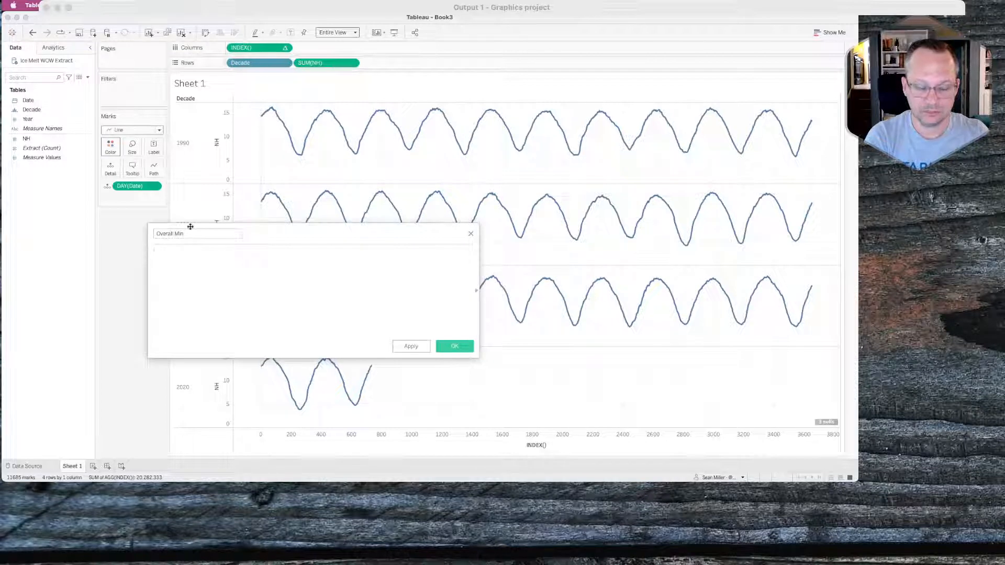
# Enter the formula {min([NH])} for the Overall Min field and save the calculation.
pyautogui.write('{min(')
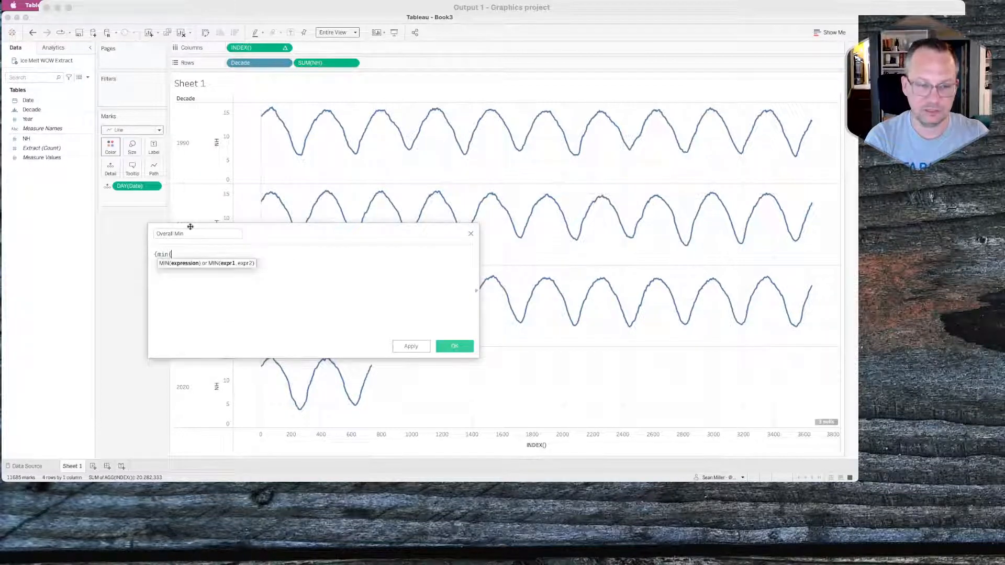
pyautogui.write('nh')
pyautogui.press('Return')
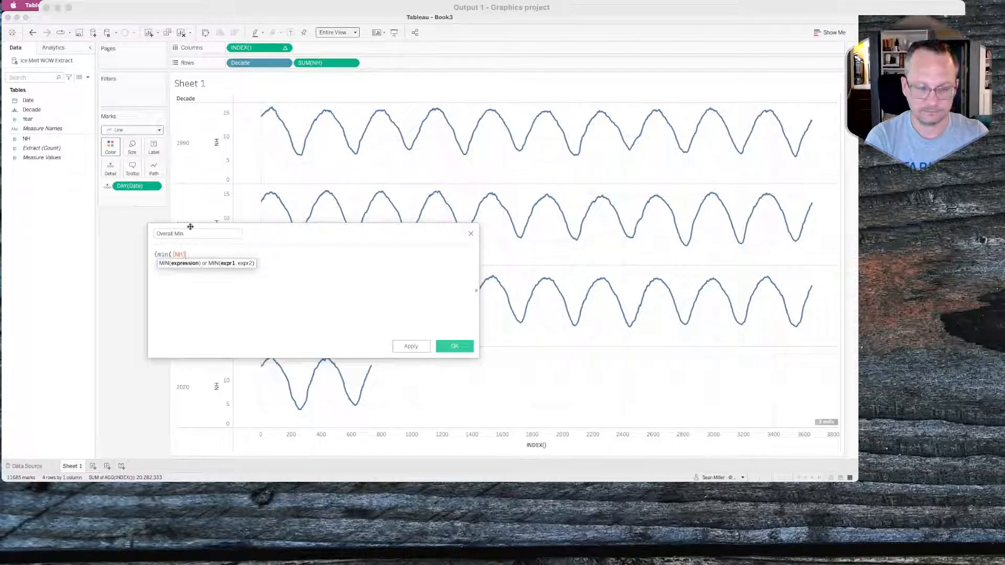
pyautogui.write(')')
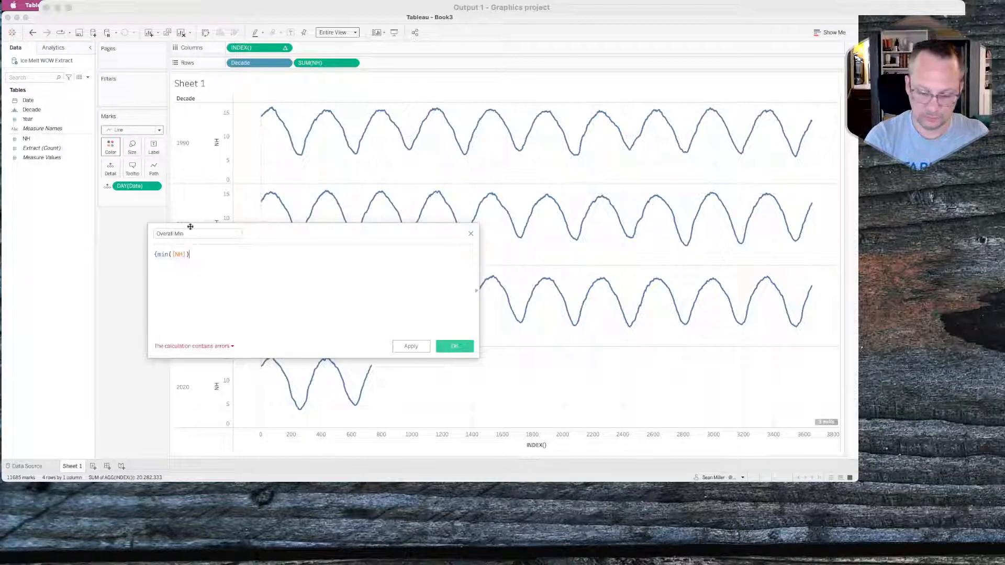
pyautogui.write('}')
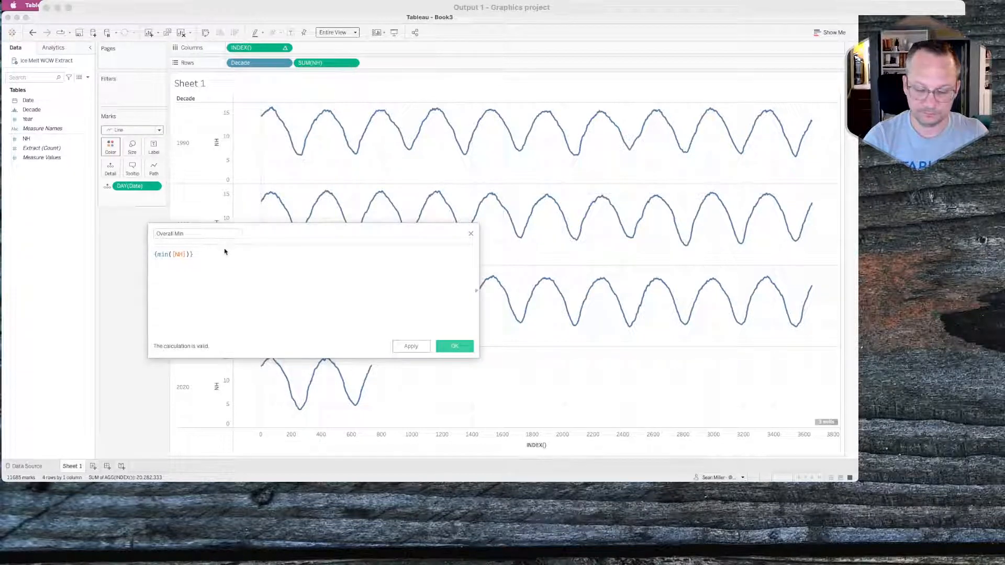
pyautogui.scroll(3, 224, 252)
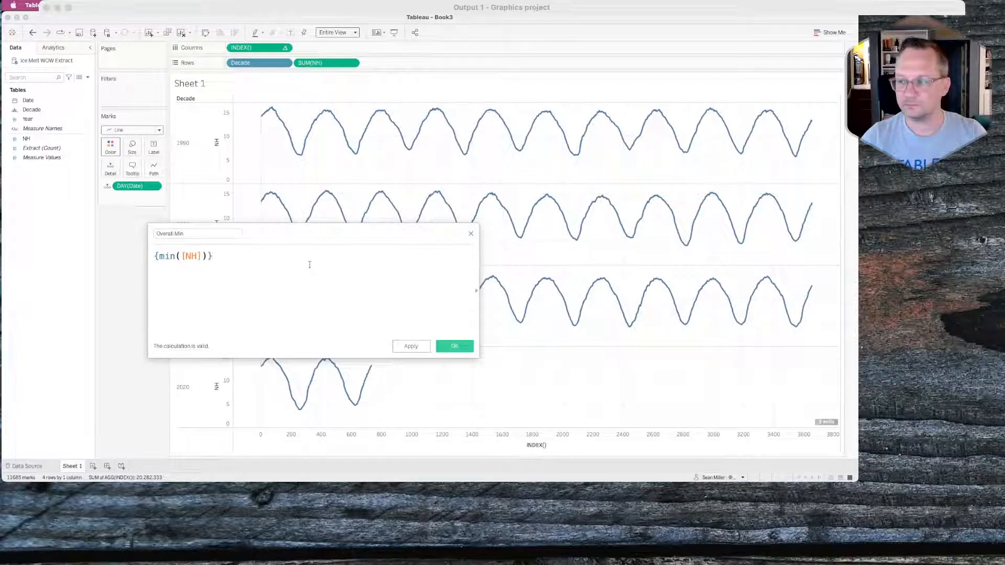
pyautogui.click(155, 256)
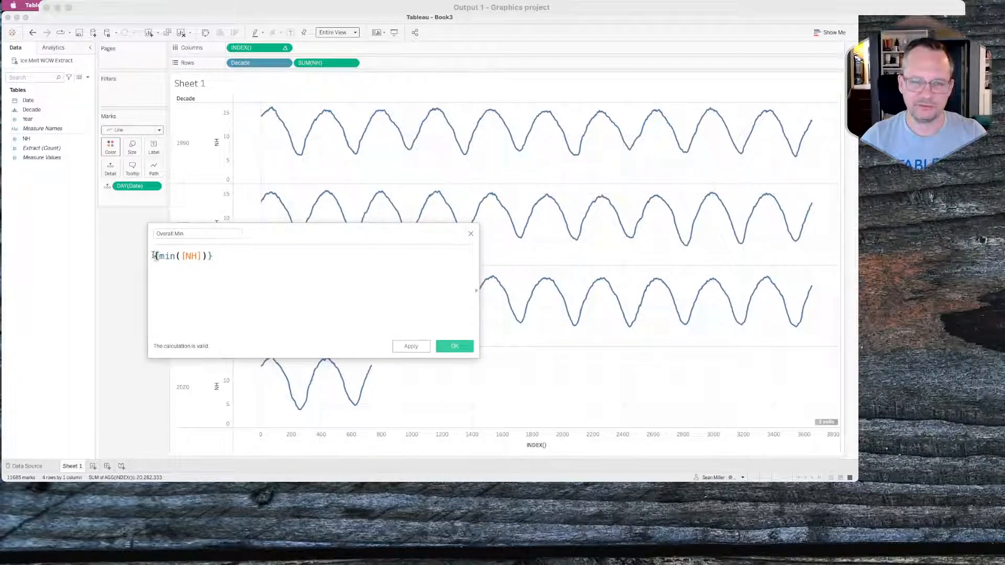
pyautogui.click(219, 254)
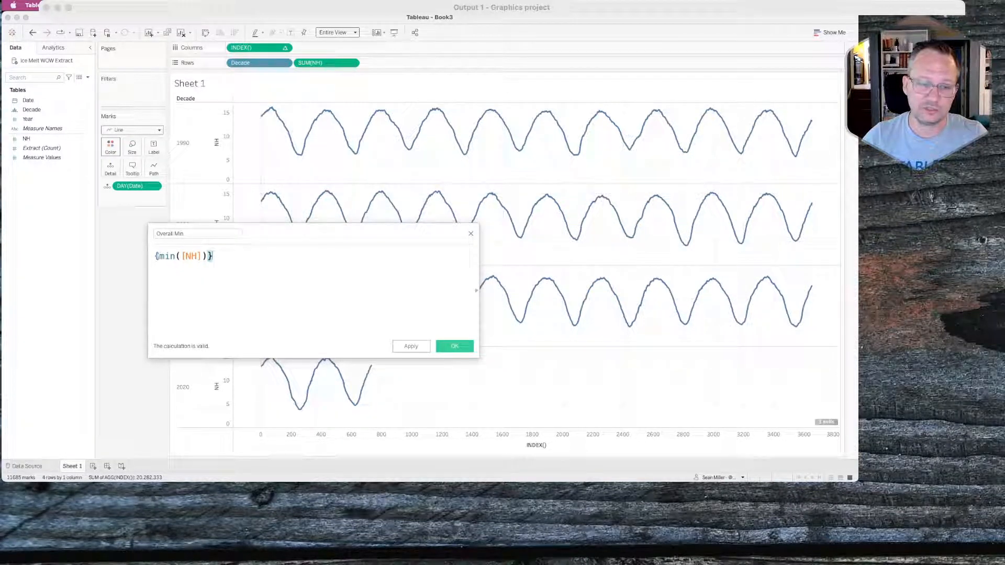
pyautogui.press('Up')
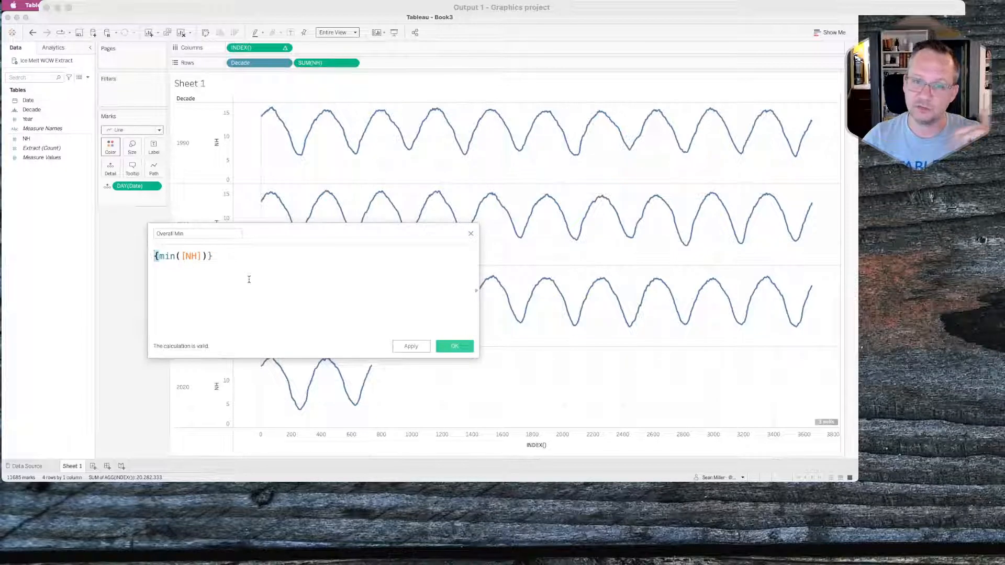
pyautogui.click(453, 344)
# Start another calculated field named Overall Max.
pyautogui.click(88, 78)
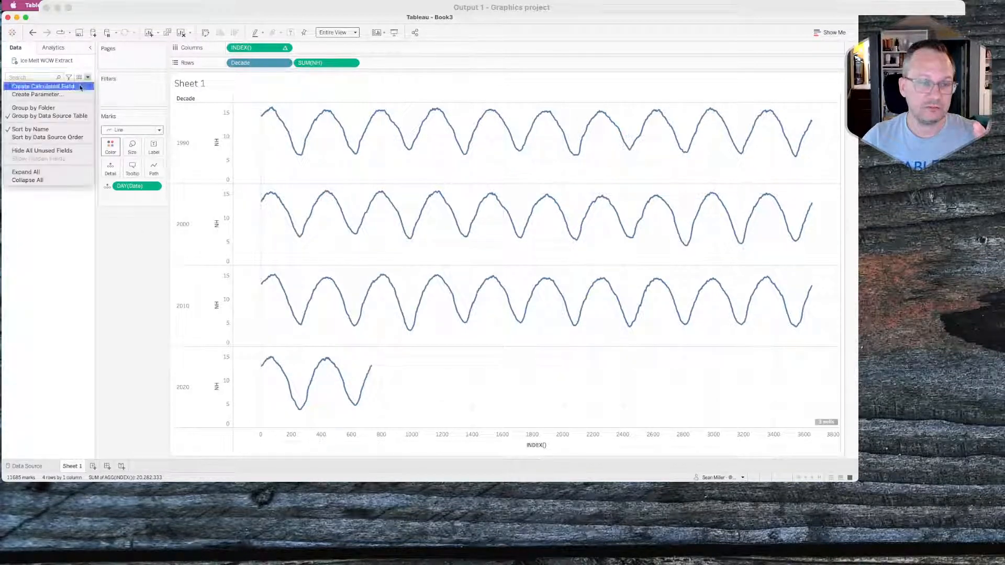
pyautogui.click(78, 87)
pyautogui.write('Ove')
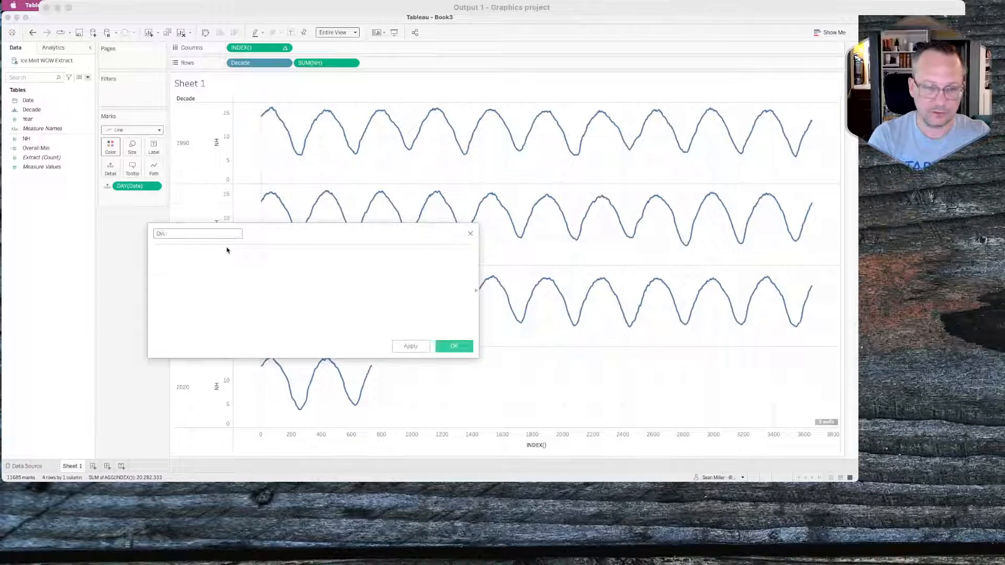
pyautogui.write('rall Miax')
pyautogui.click(226, 250)
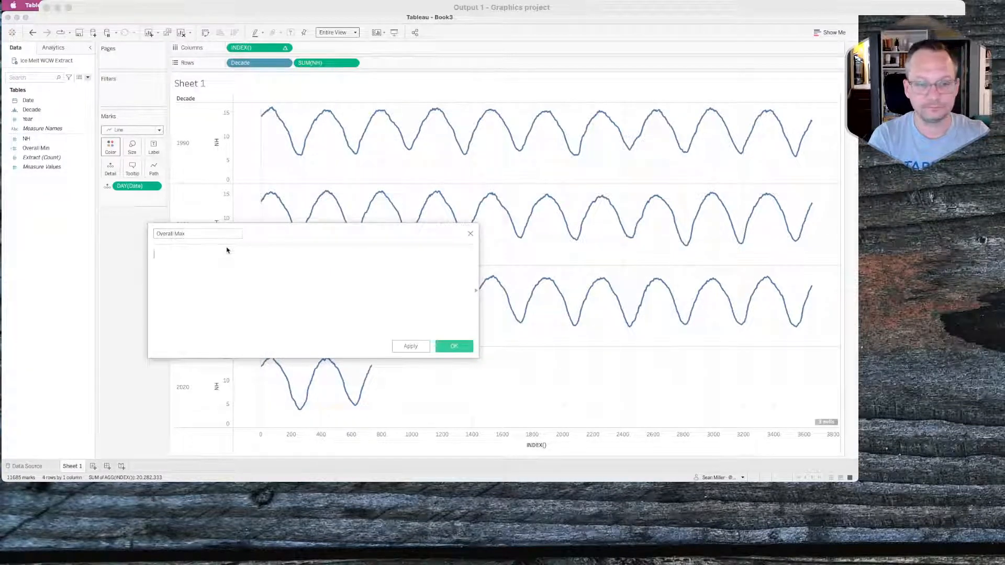
# Enter the formula {MAX([NH])} for the Overall Max field and save the calculation.
pyautogui.write('{')
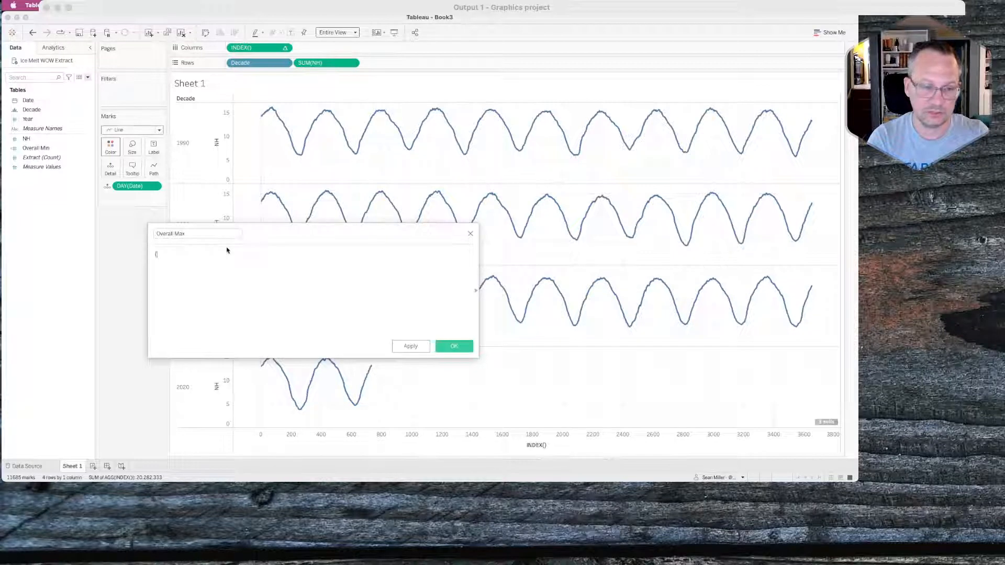
pyautogui.write('MAX(')
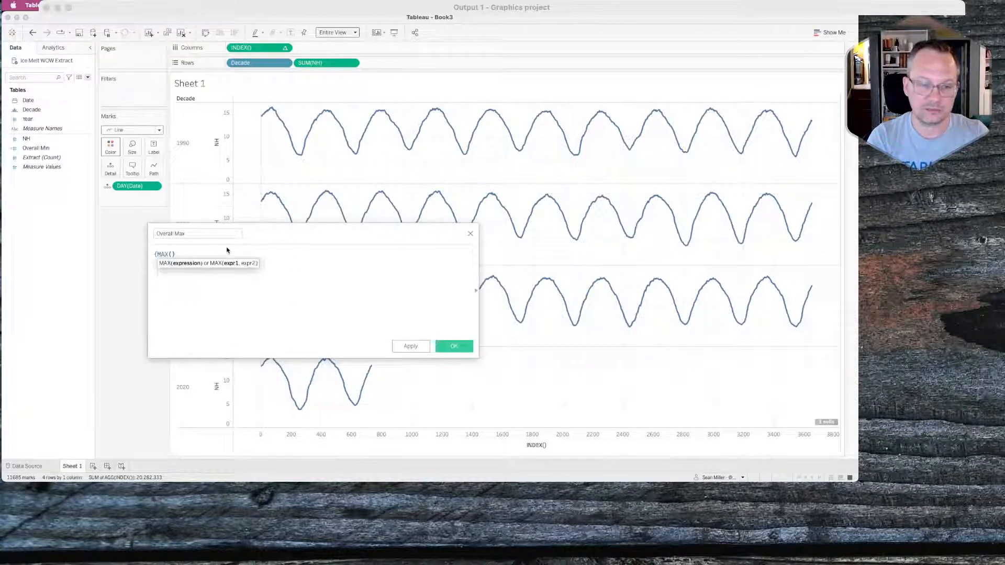
pyautogui.write('nh')
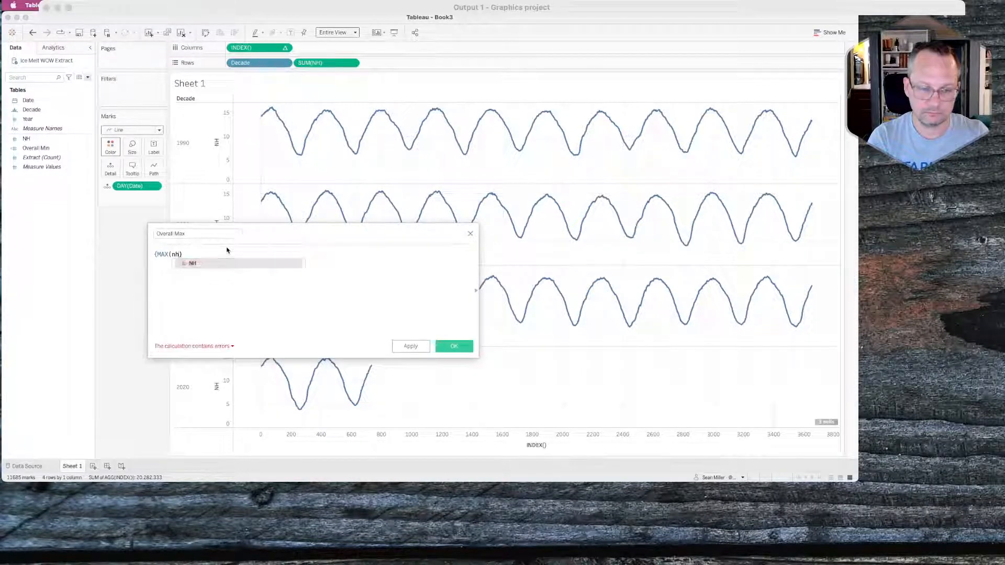
pyautogui.press('Return')
pyautogui.press('Right')
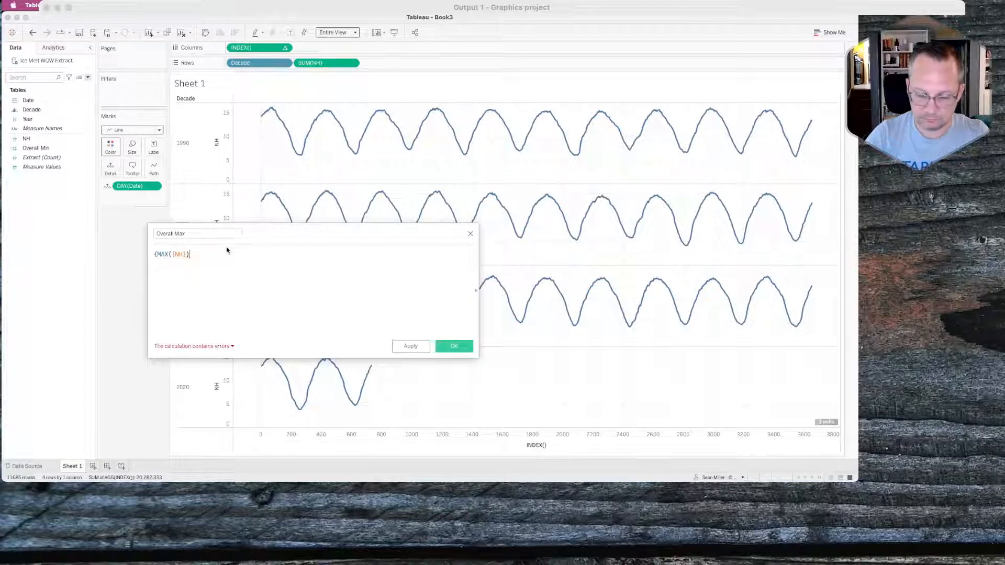
pyautogui.write('}')
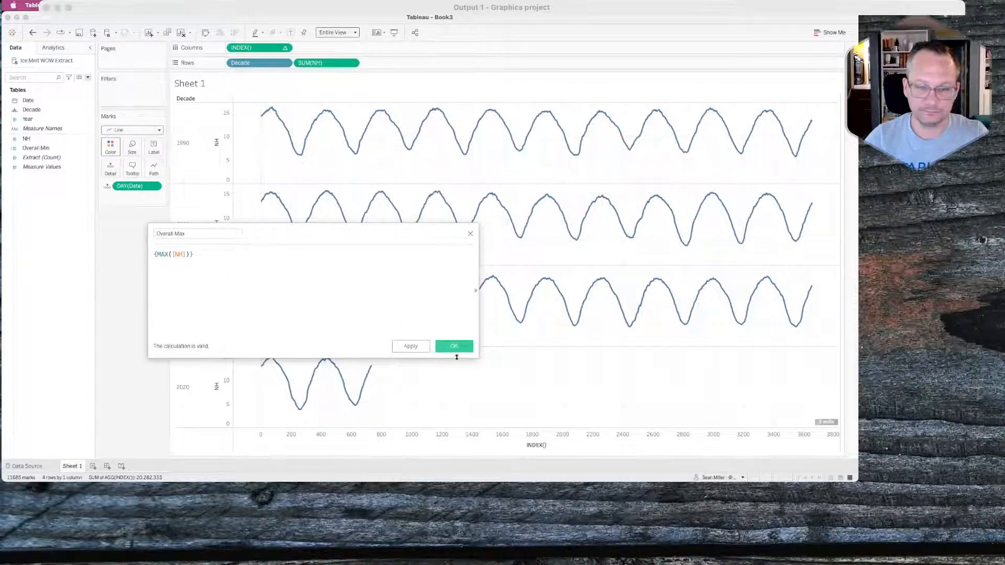
pyautogui.click(444, 347)
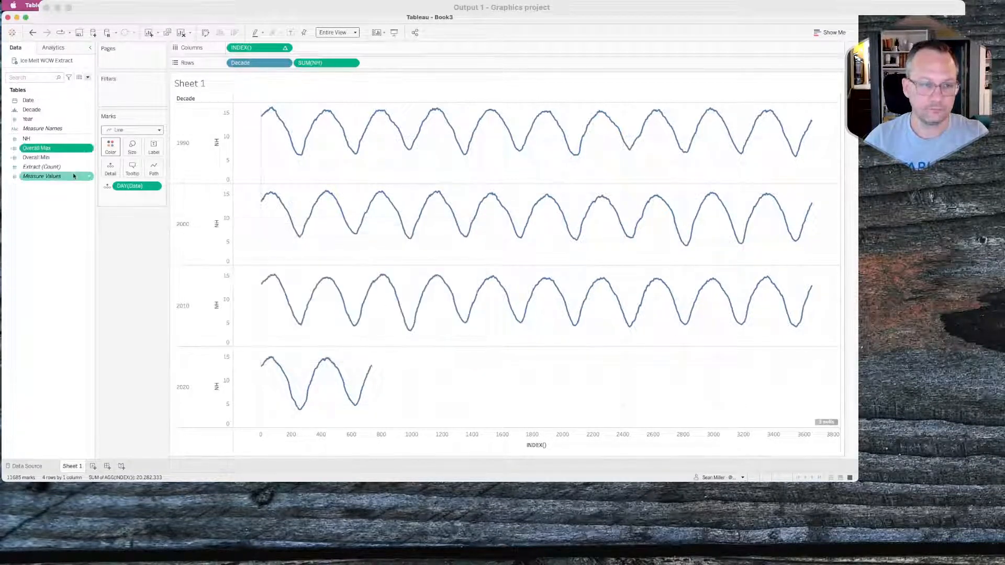
# Plot Overall Min and Overall Max as rows after SUM(NH) to check them, and remove both from the view.
pyautogui.moveTo(45, 164); pyautogui.dragTo(376, 65)
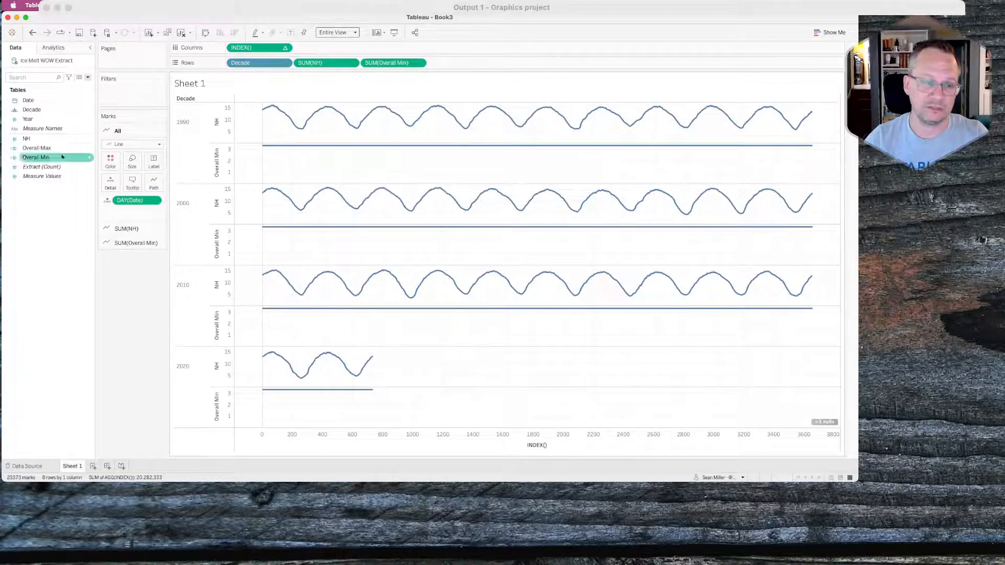
pyautogui.moveTo(44, 148); pyautogui.dragTo(465, 69)
pyautogui.moveTo(453, 87); pyautogui.dragTo(454, 88)
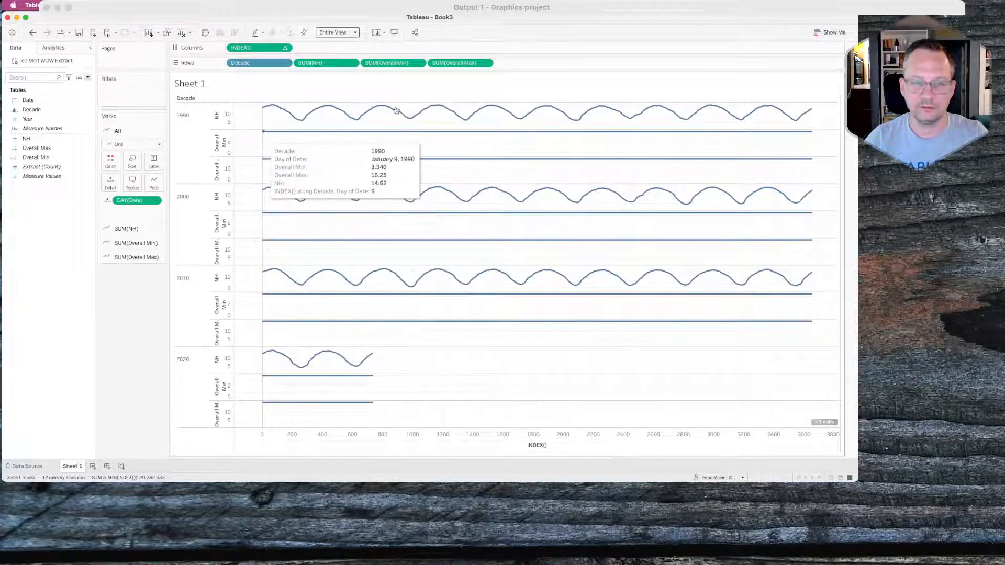
pyautogui.moveTo(454, 67); pyautogui.dragTo(128, 307)
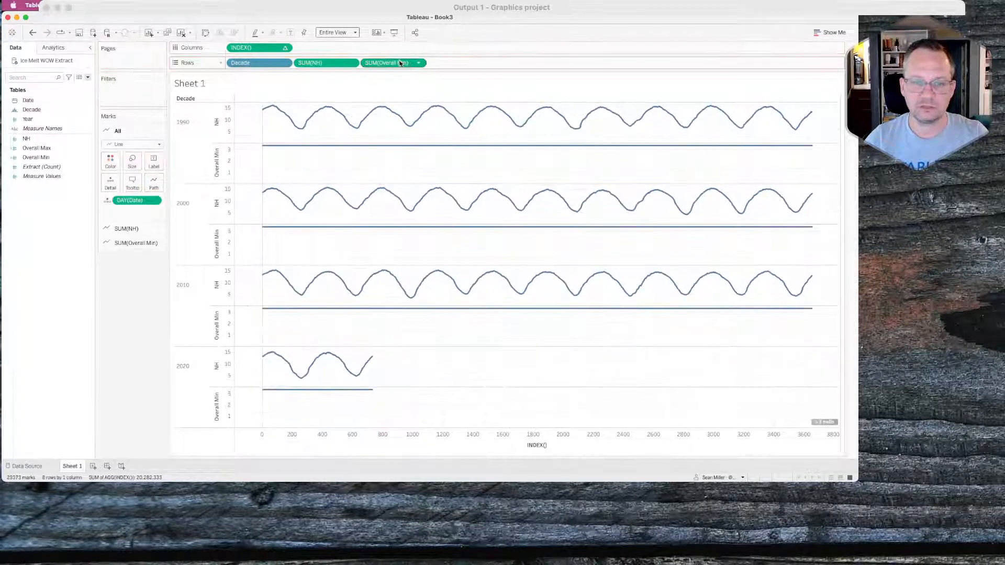
pyautogui.moveTo(401, 63); pyautogui.dragTo(129, 307)
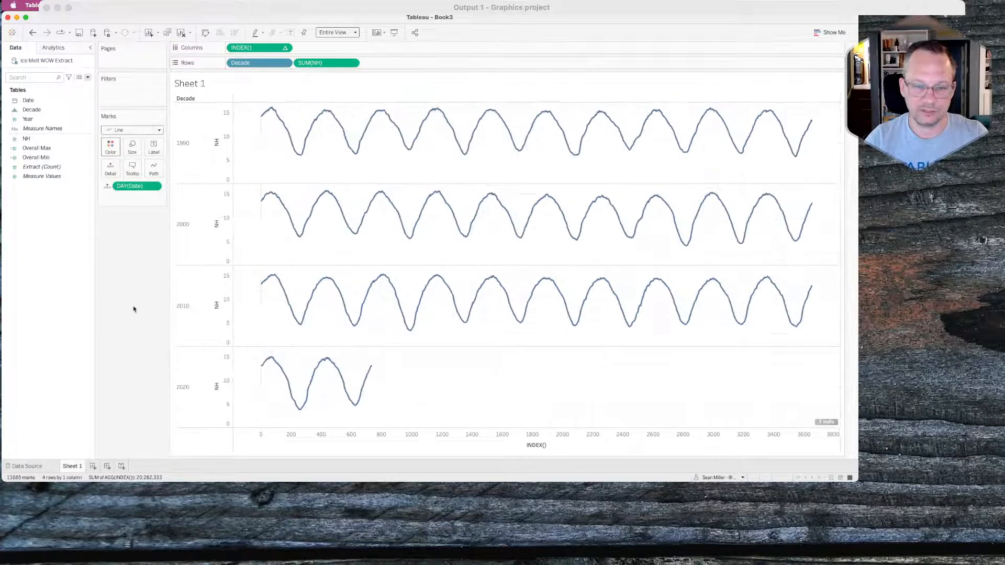
# Start a calculated field named Normalized Value.
pyautogui.rightClick(56, 224)
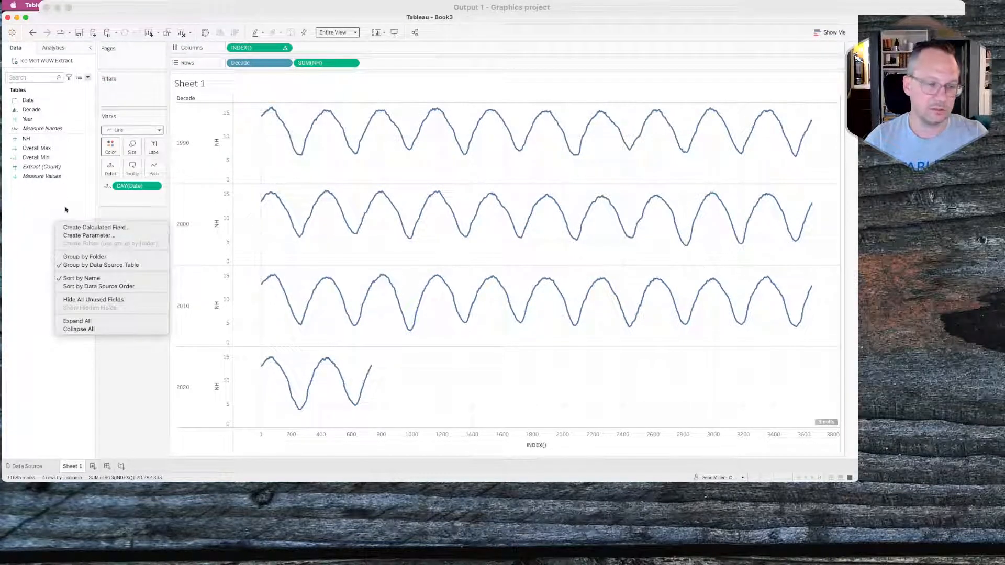
pyautogui.click(68, 206)
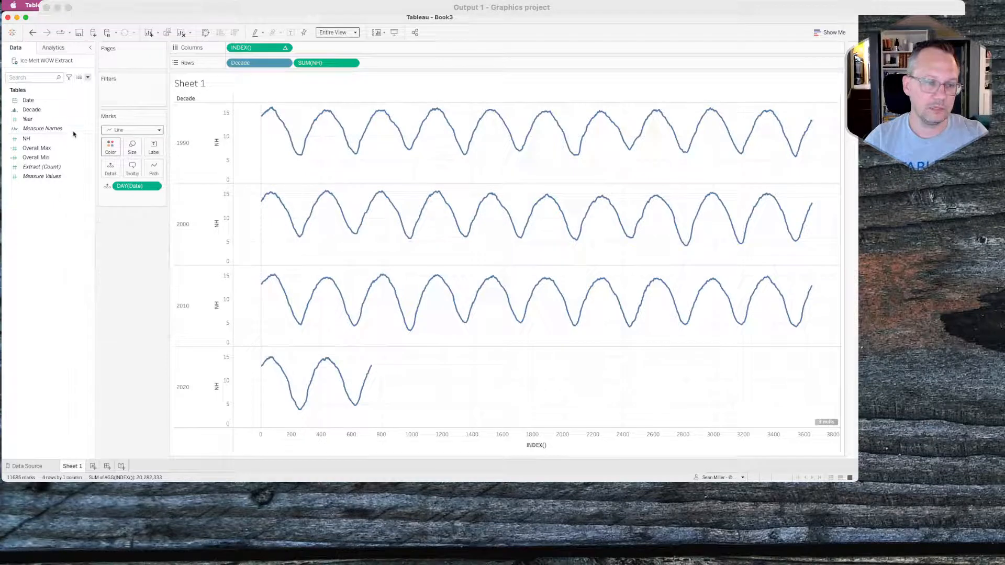
pyautogui.rightClick(63, 213)
pyautogui.click(67, 219)
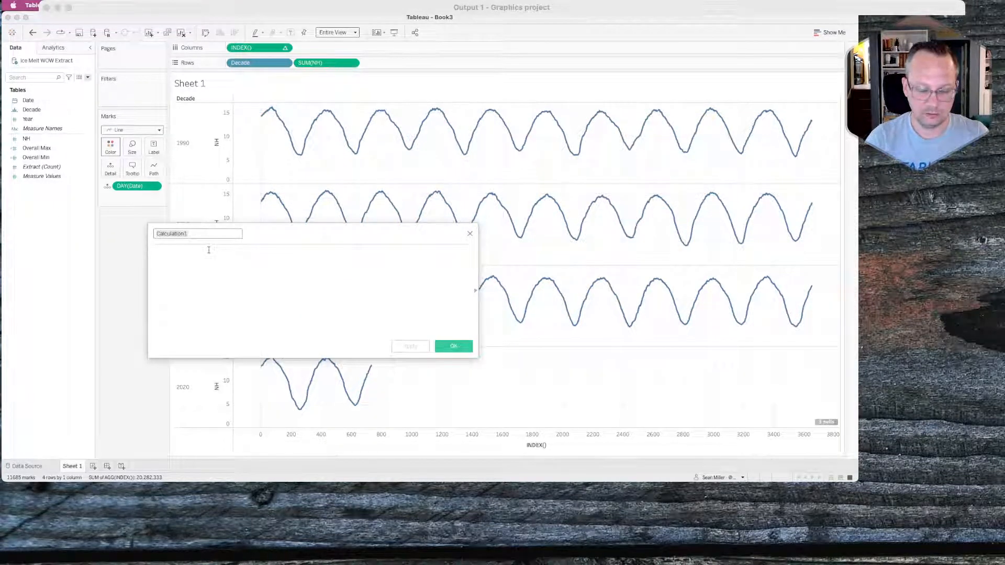
pyautogui.write('Normalized ')
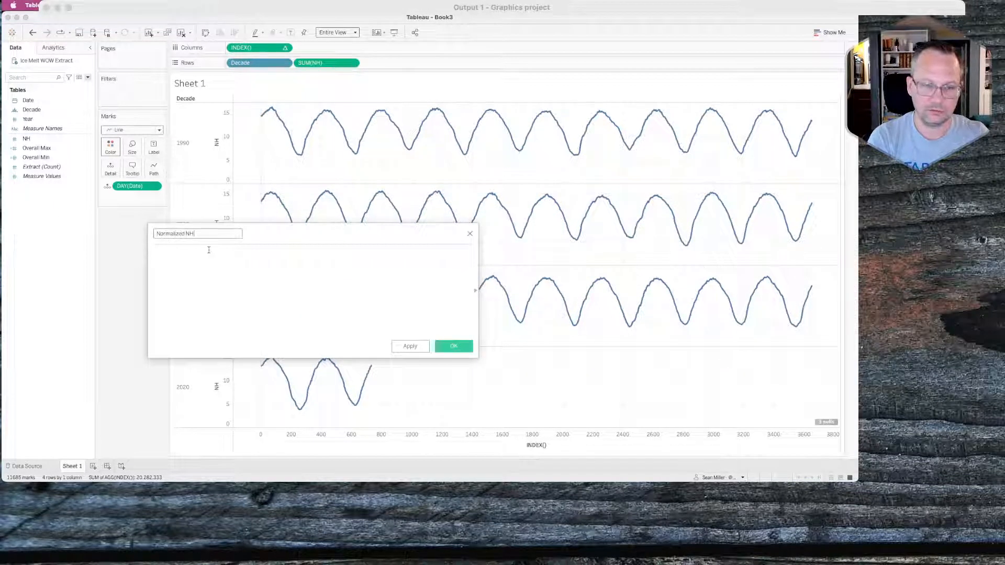
pyautogui.write('NH')
pyautogui.press('BackSpace')
pyautogui.press('BackSpace')
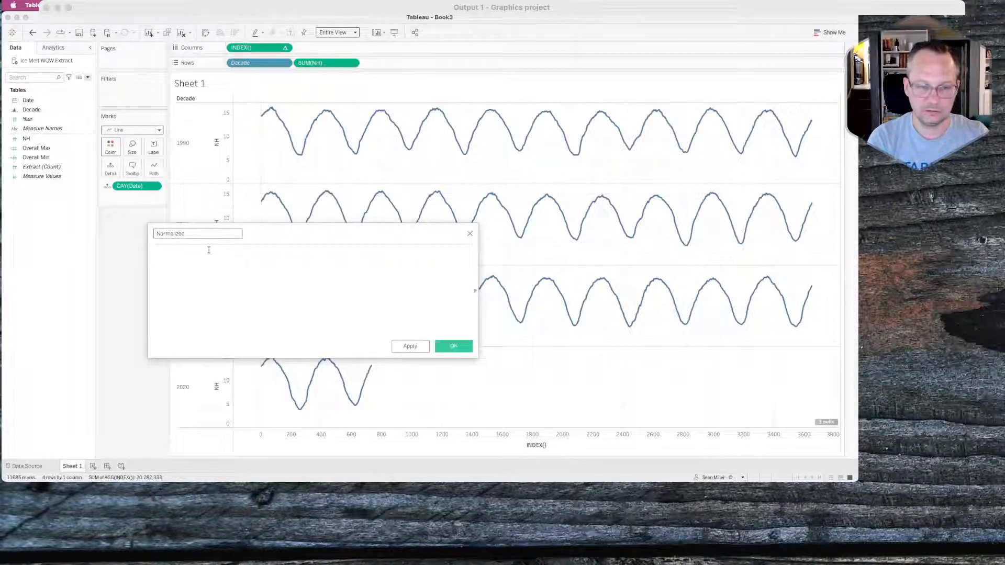
pyautogui.write('Value')
pyautogui.click(208, 249)
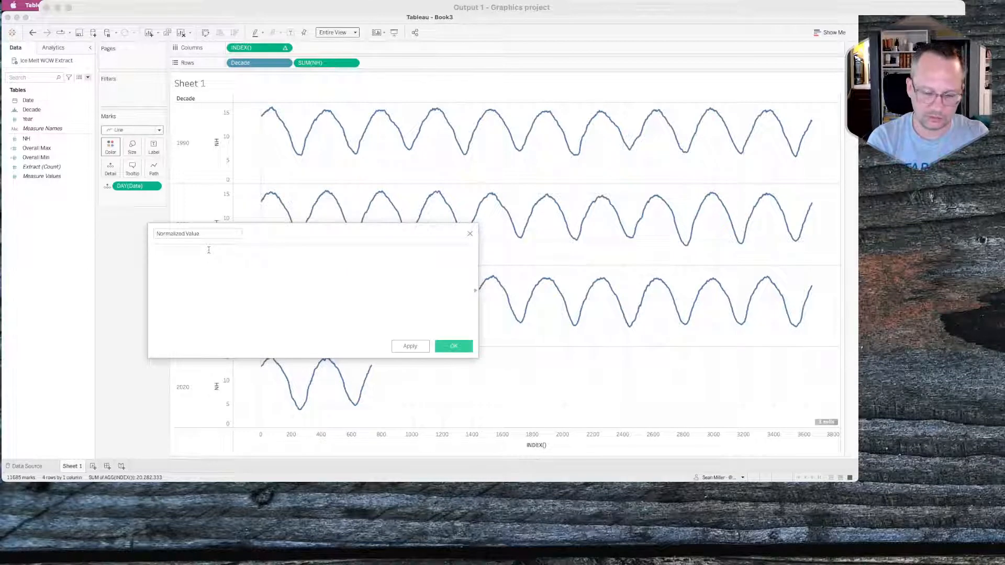
# Lay out the Normalized Value formula as one parenthesised part divided by another, and begin the numerator with the average of [NH].
pyautogui.write('()')
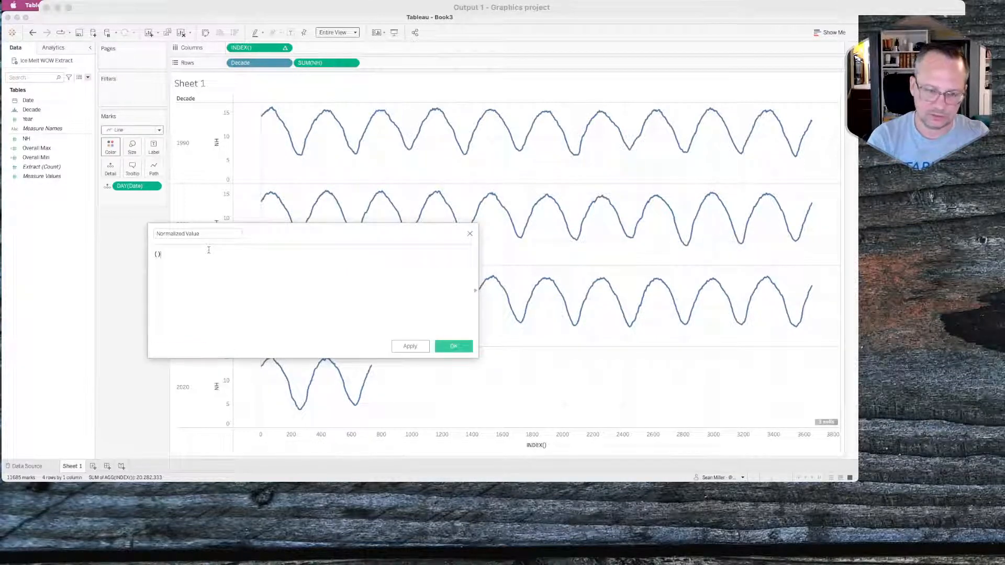
pyautogui.write('/')
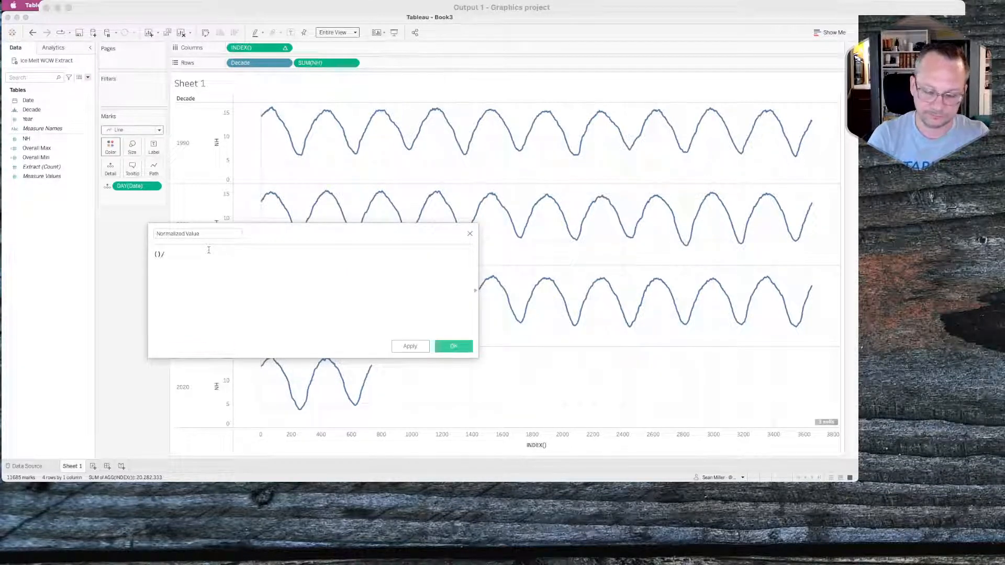
pyautogui.write('(')
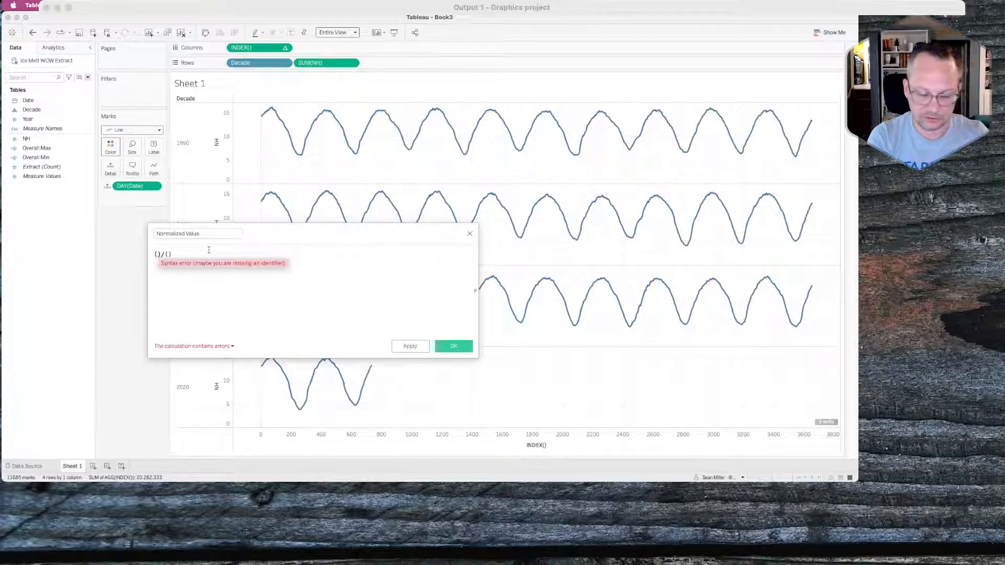
pyautogui.write('avg')
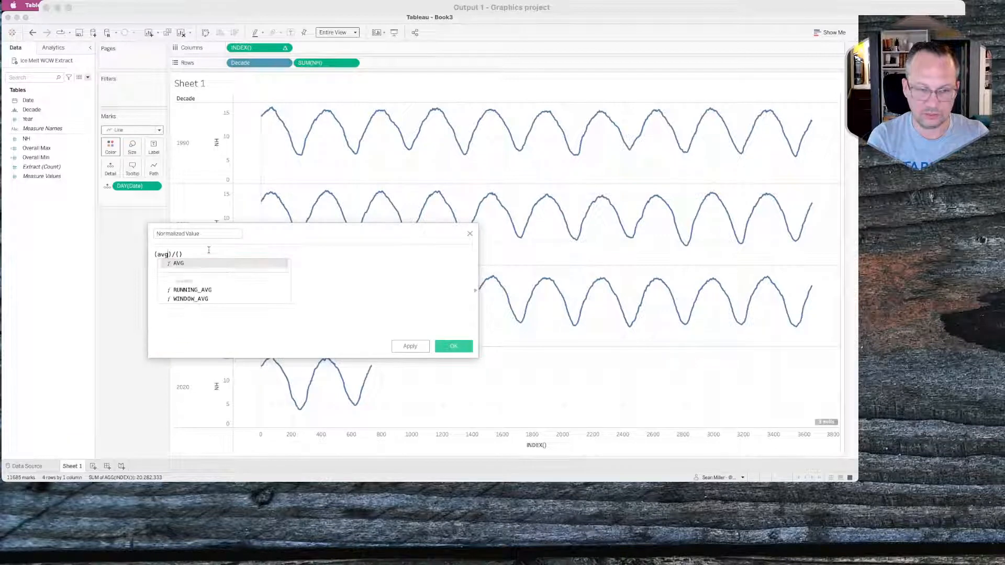
pyautogui.write('(')
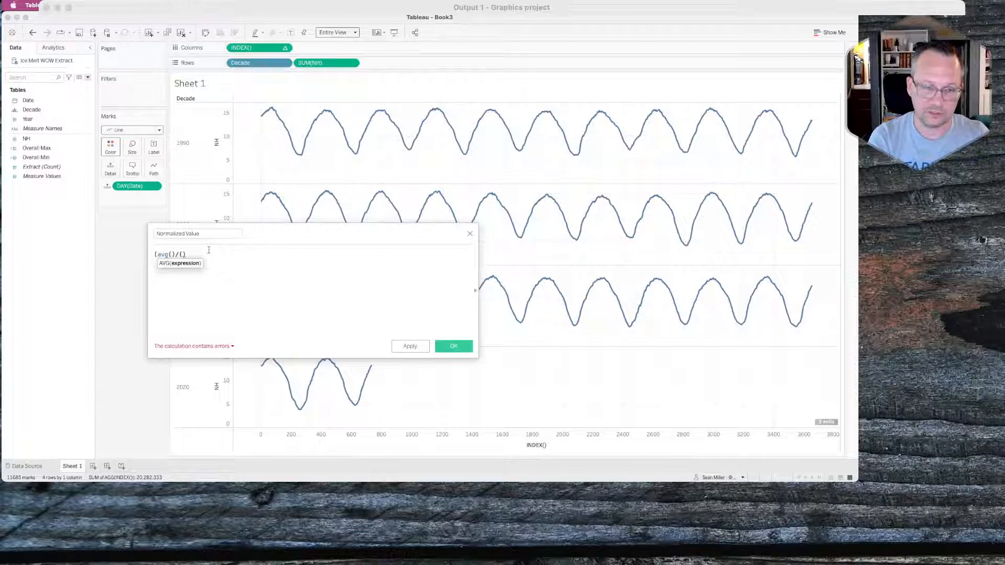
pyautogui.hotkey('ctrl', 'space')
pyautogui.press('Escape')
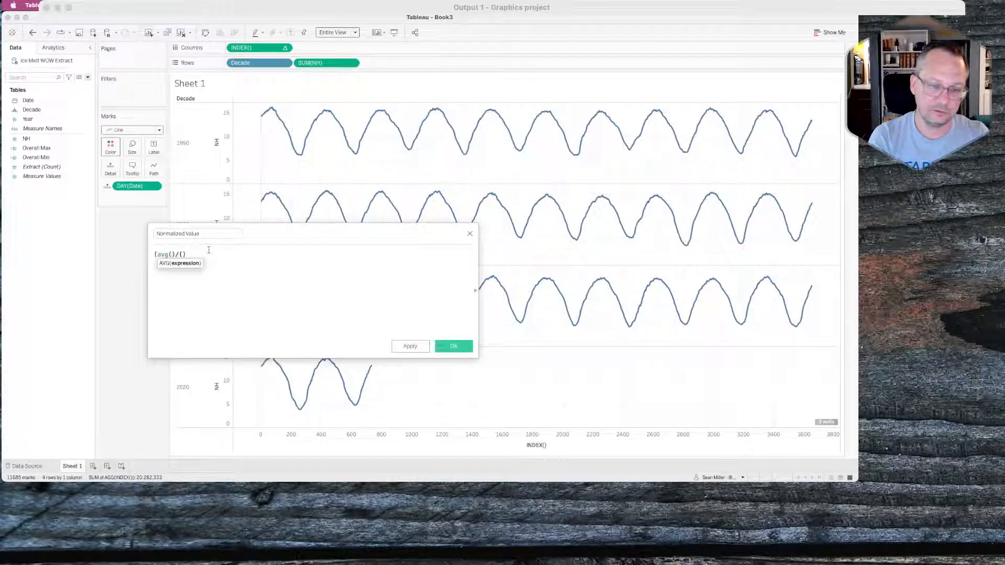
pyautogui.write('[NH]')
pyautogui.press('Return')
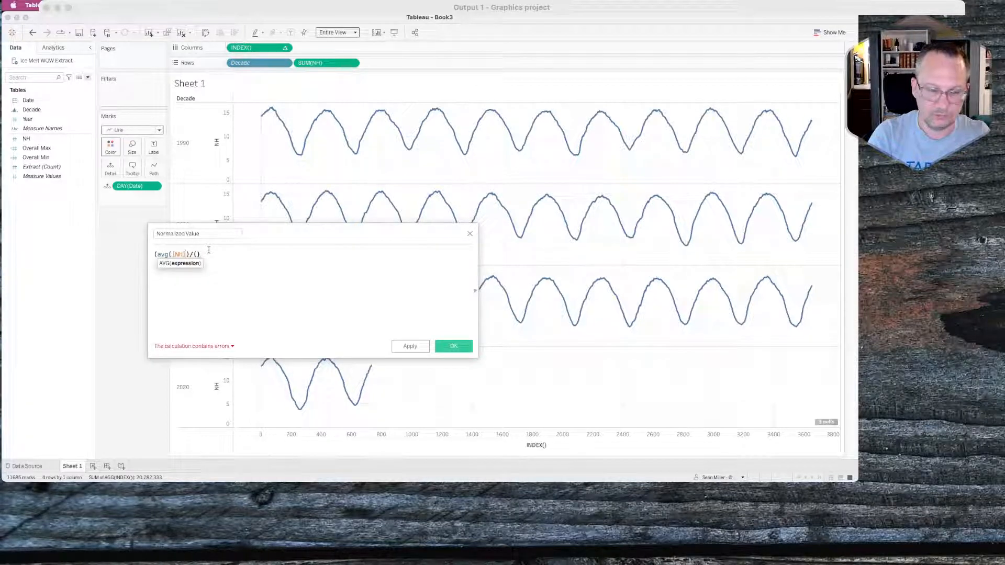
# Subtract sum([Overall Min]) in the numerator and close the parenthesis after avg([NH]).
pyautogui.write('-')
pyautogui.write('sum(over')
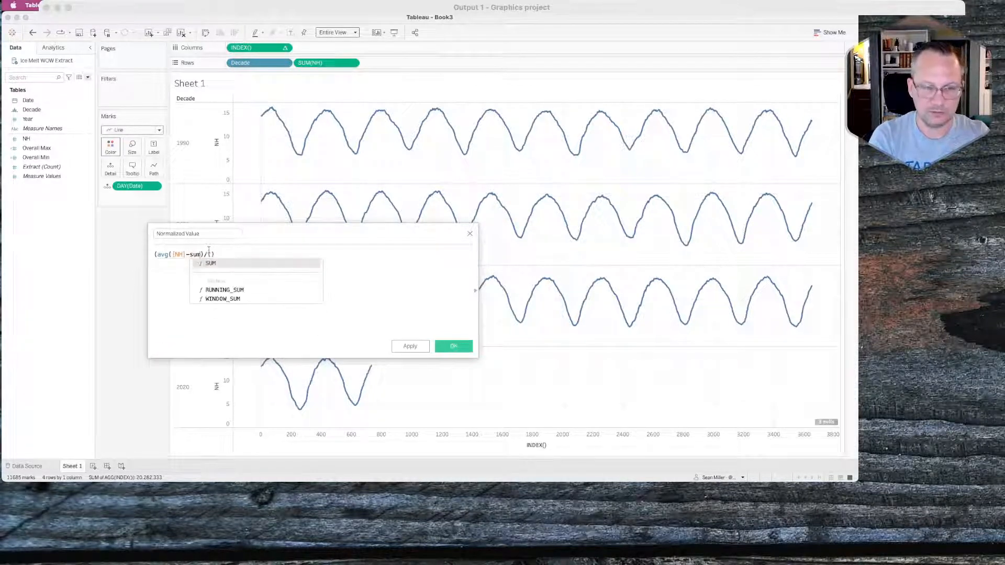
pyautogui.press('Down')
pyautogui.press('Return')
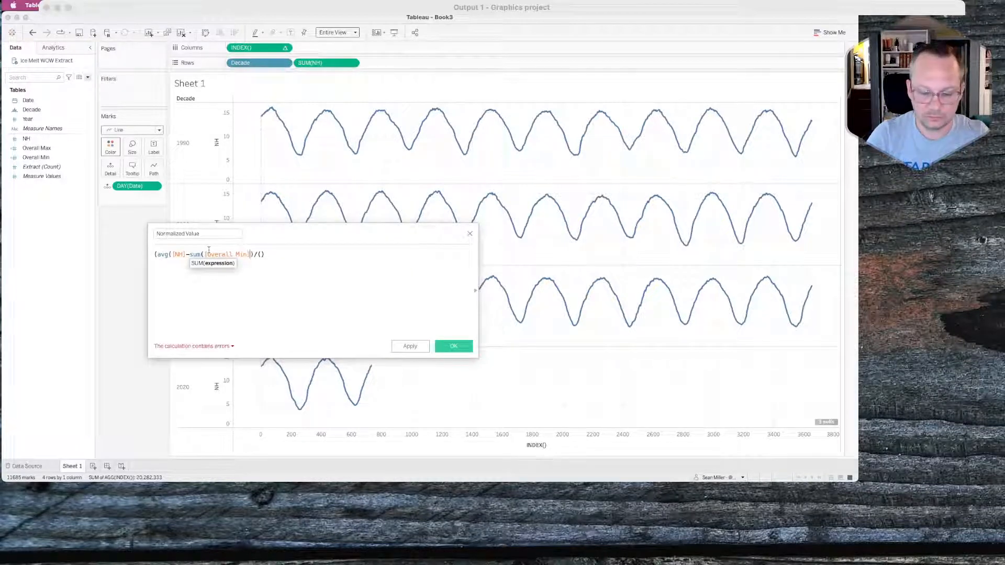
pyautogui.write(')')
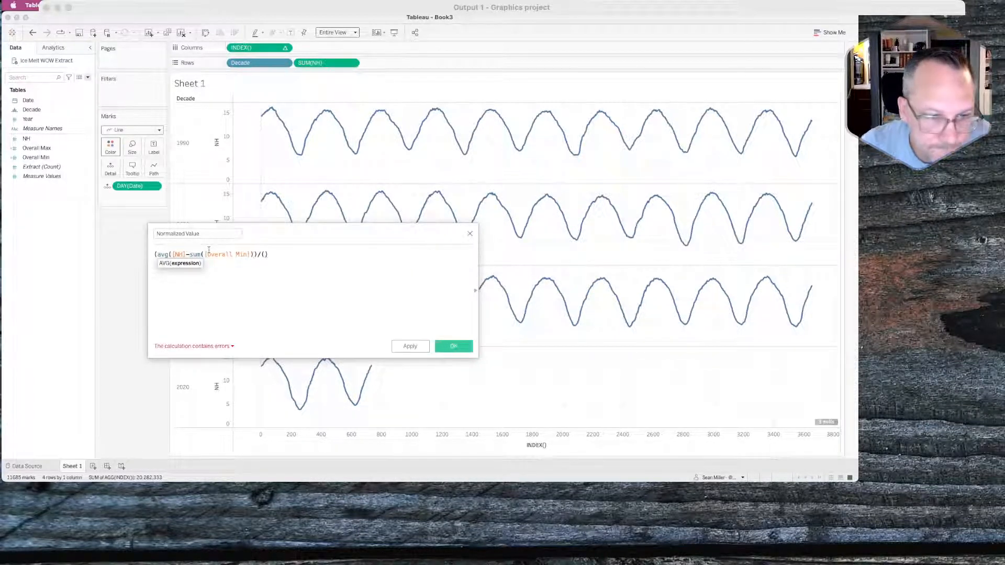
pyautogui.press('Left')
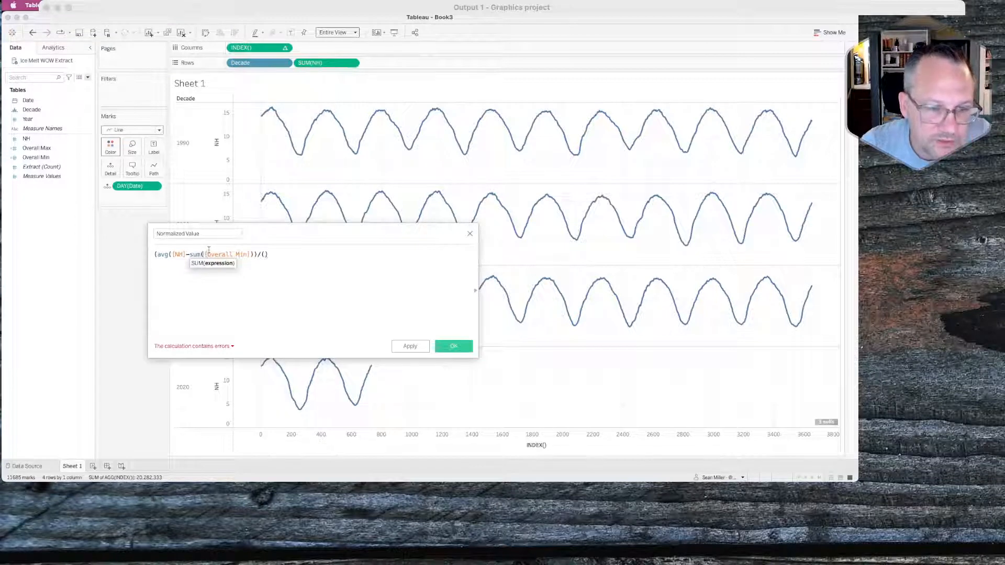
pyautogui.press('Left')
pyautogui.press('Left')
pyautogui.press('Left')
pyautogui.press('Left')
pyautogui.press('Left')
pyautogui.write(')')
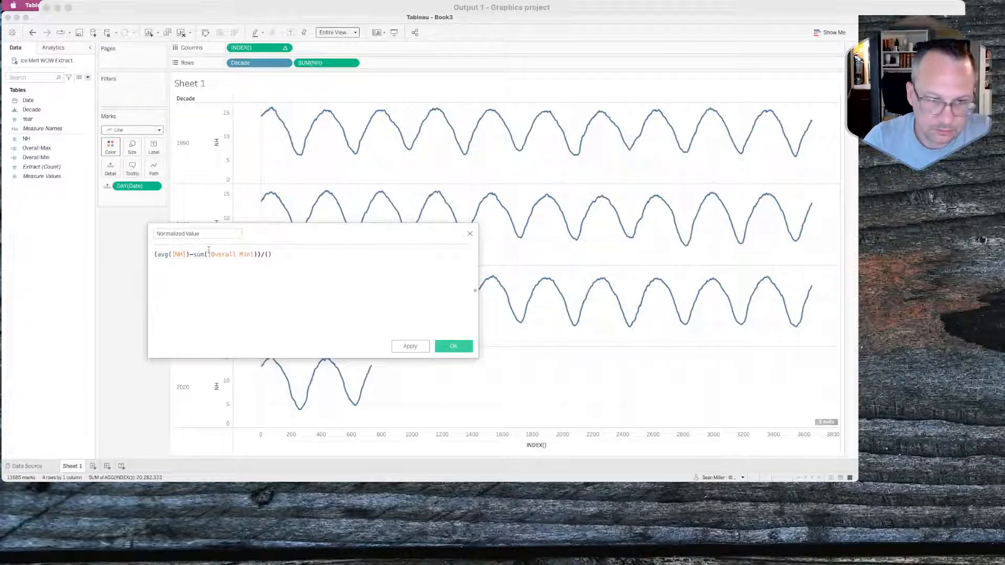
# Enter sum([Overall Max])-SUM([Overall Min]) as the denominator of the Normalized Value formula.
pyautogui.click(269, 253)
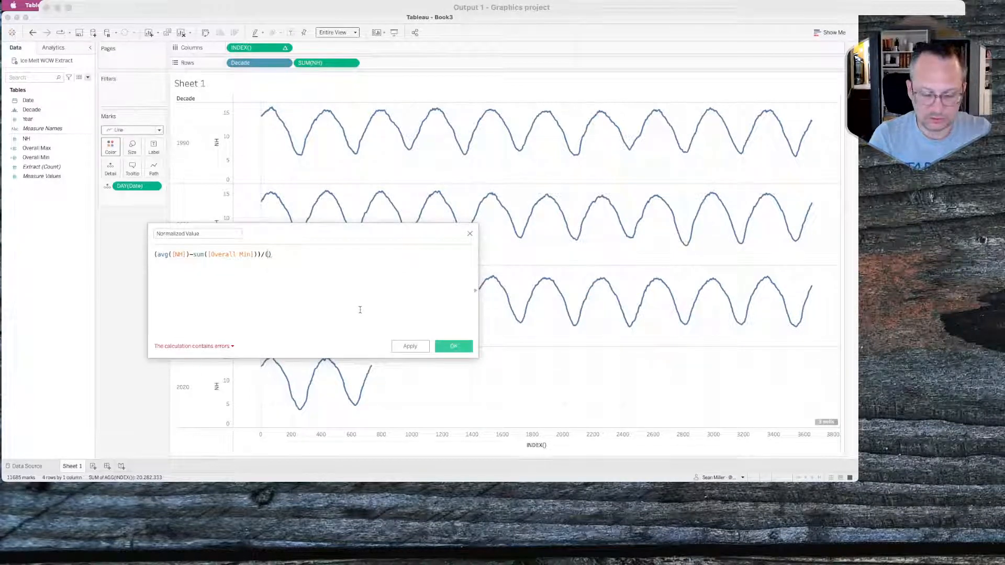
pyautogui.write('sum([Overall M')
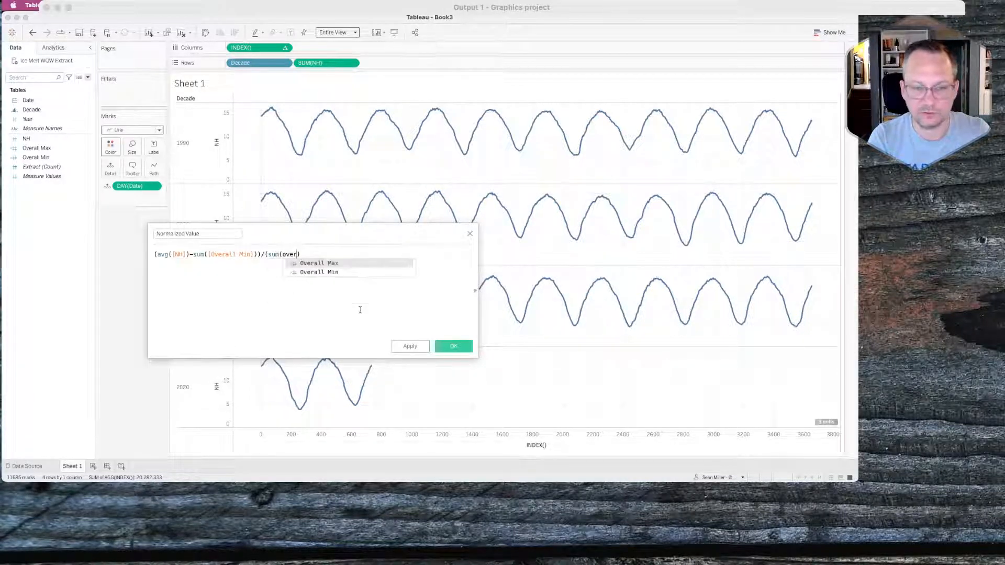
pyautogui.press('Return')
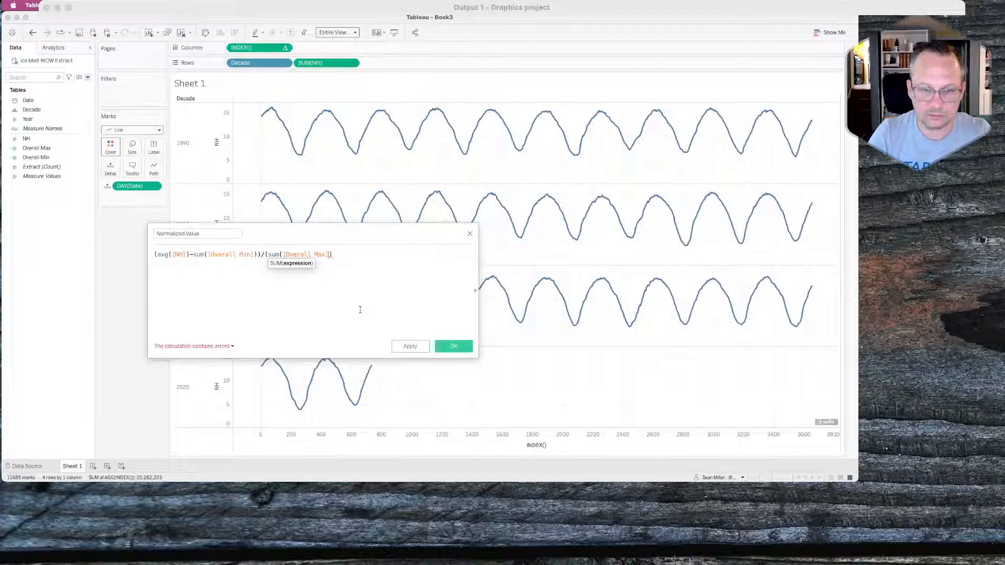
pyautogui.press('Right')
pyautogui.write('-sum')
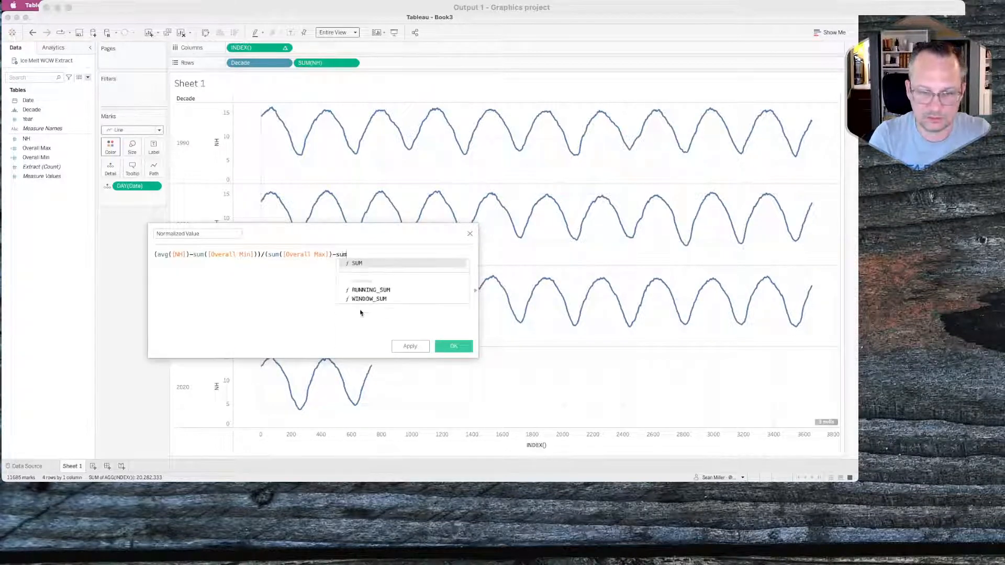
pyautogui.press('Return')
pyautogui.write('over')
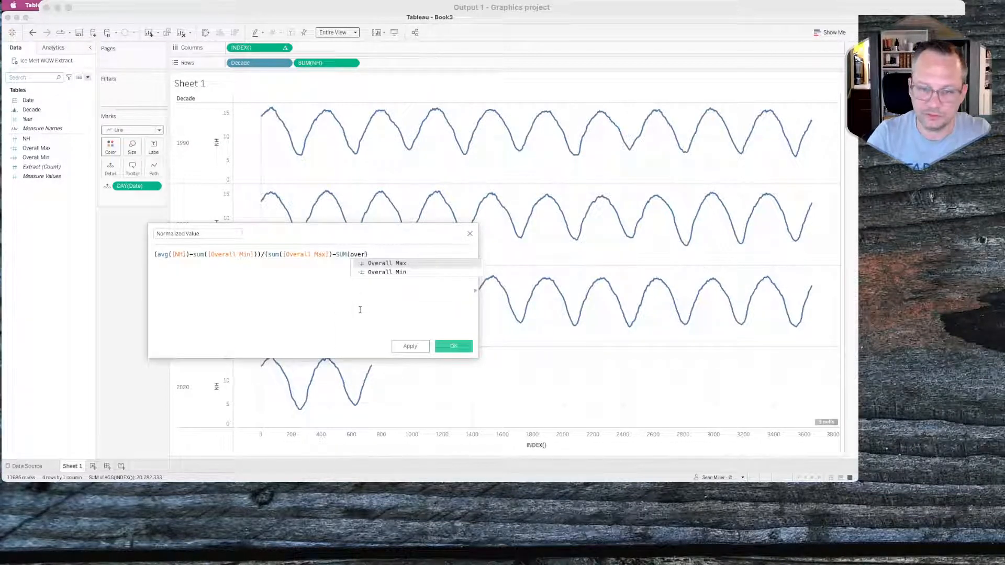
pyautogui.press('Down')
pyautogui.press('Return')
pyautogui.write(')')
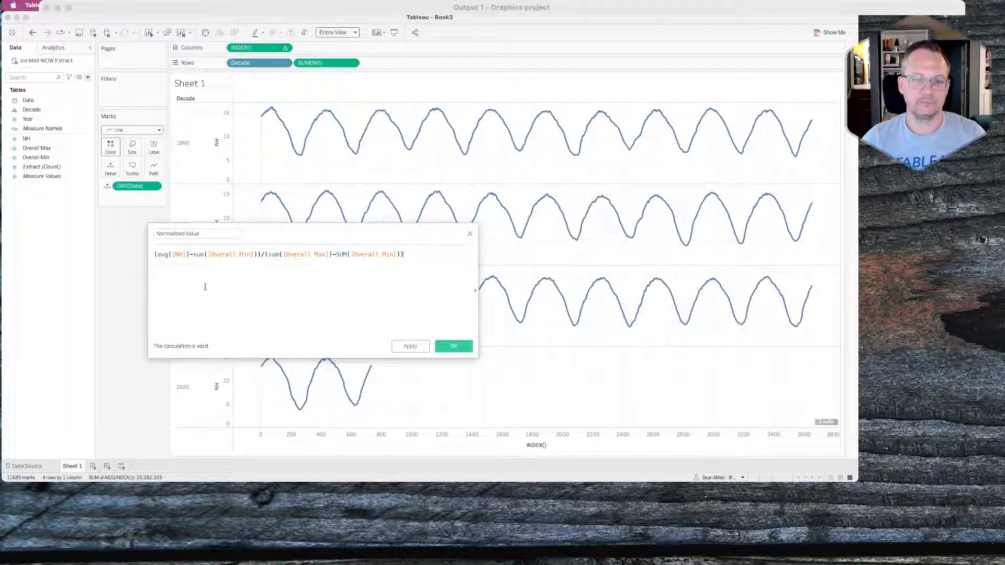
# Enlarge the formula text and split the numerator, division sign and denominator onto separate lines.
pyautogui.scroll(3, 174, 258)
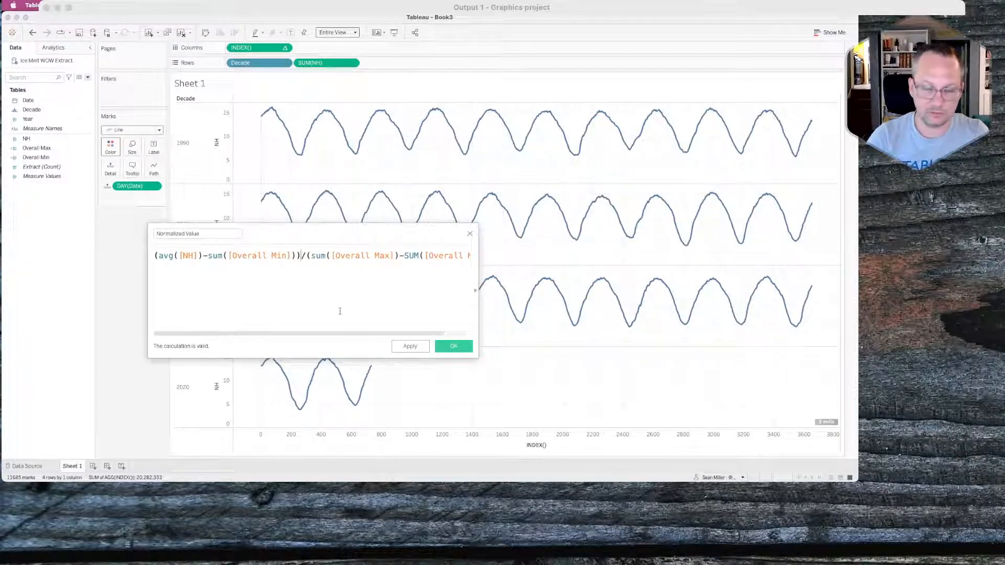
pyautogui.press('Return')
pyautogui.press('Right')
pyautogui.press('Return')
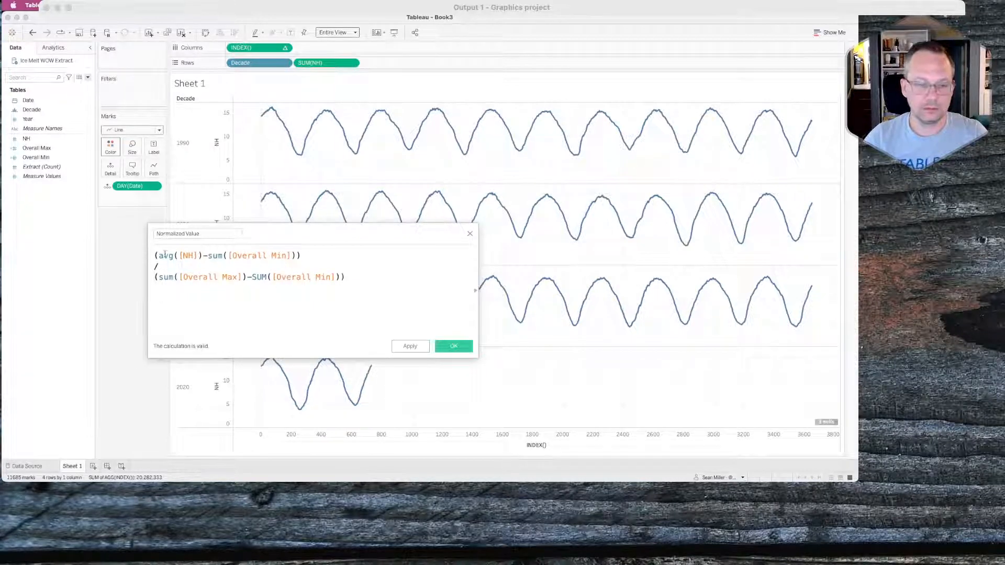
# Review the terms of the Normalized Value formula and save the calculation.
pyautogui.moveTo(159, 255); pyautogui.dragTo(198, 256)
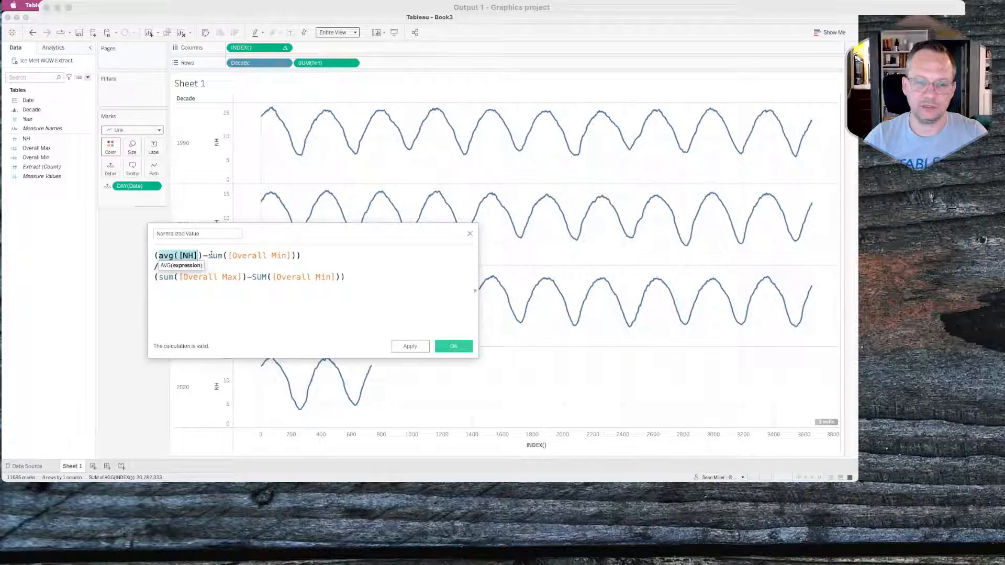
pyautogui.doubleClick(212, 256)
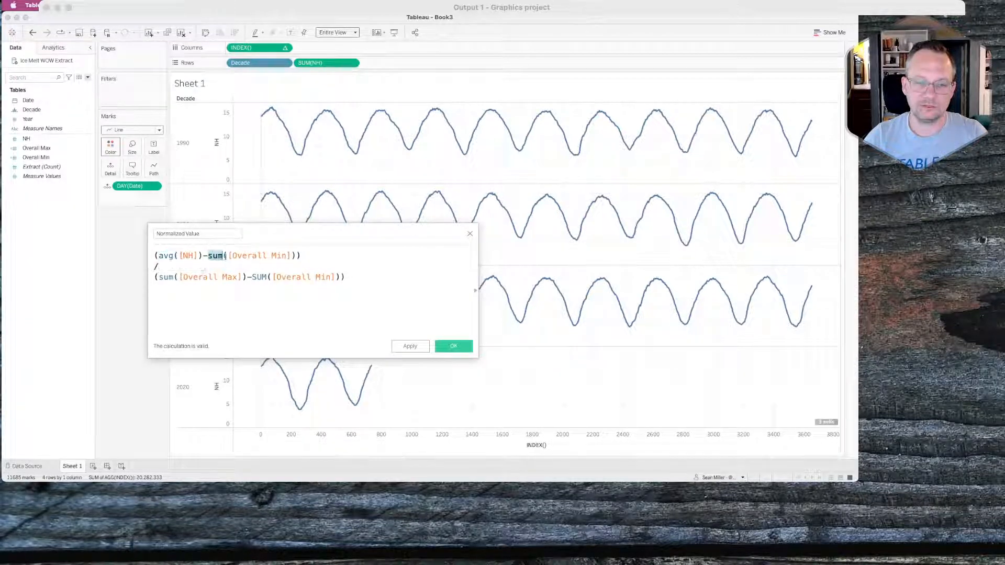
pyautogui.moveTo(224, 255); pyautogui.dragTo(296, 257)
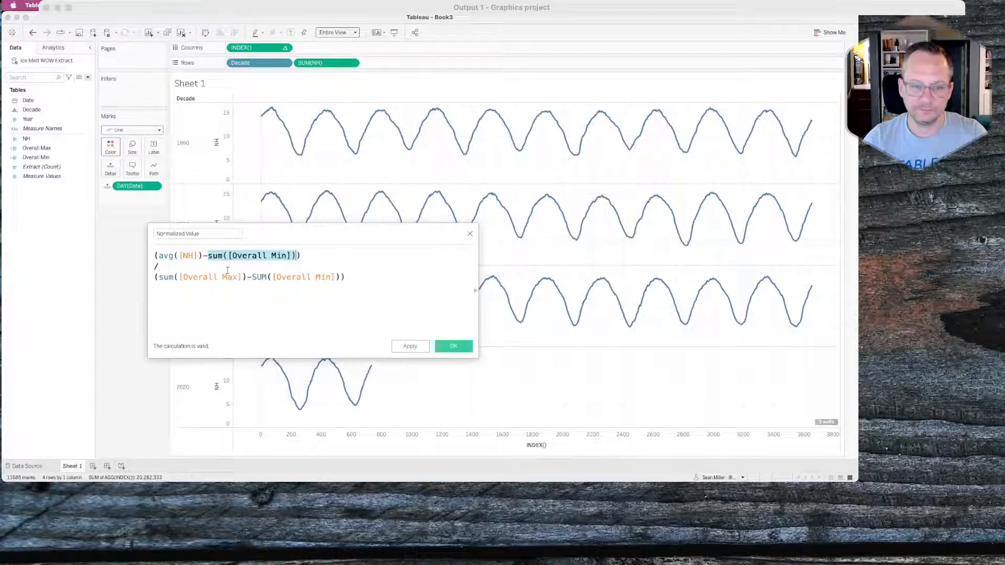
pyautogui.moveTo(347, 279); pyautogui.dragTo(155, 254)
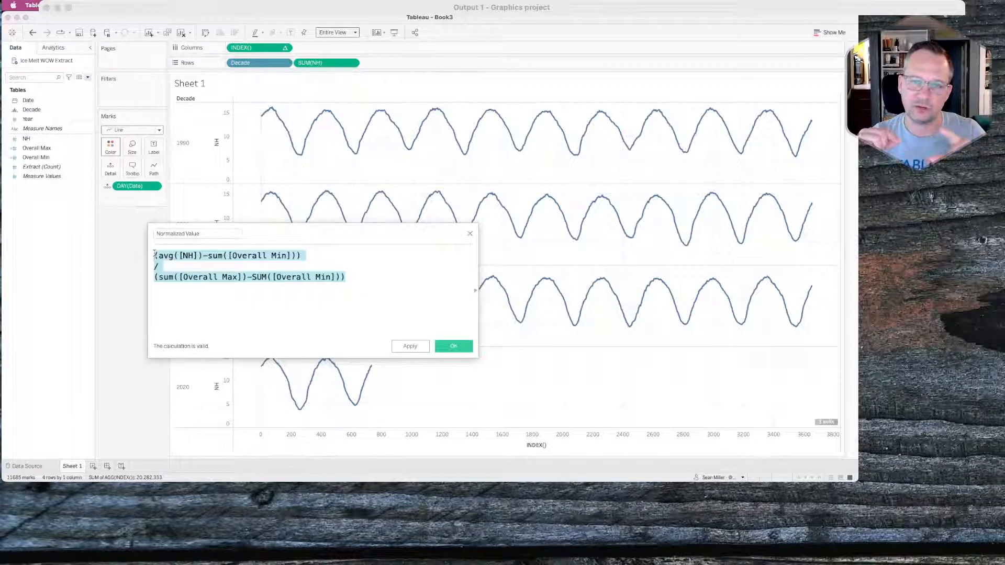
pyautogui.click(399, 287)
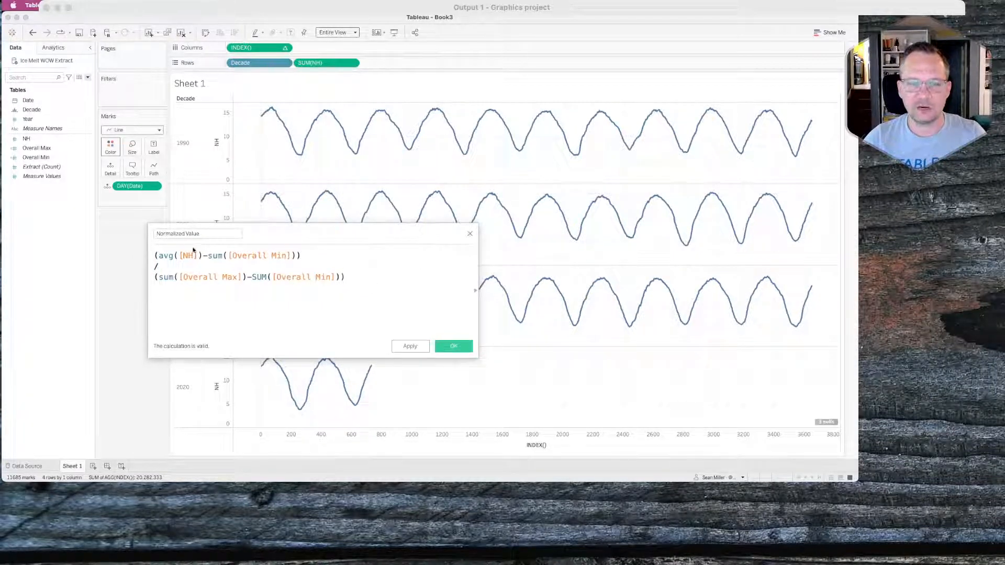
pyautogui.click(453, 347)
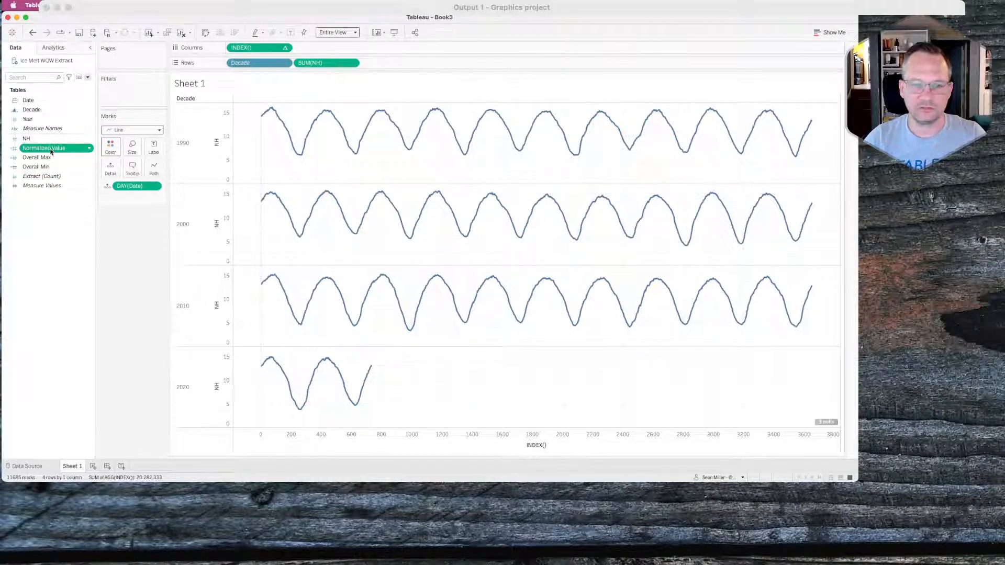
# Plot Normalized Value as a row after SUM(NH) to compare them, and remove SUM(NH) from the view.
pyautogui.moveTo(50, 151)
pyautogui.mouseDown()
pyautogui.moveTo(342, 68)
pyautogui.moveTo(398, 68)
pyautogui.moveTo(60, 153)
pyautogui.mouseUp()
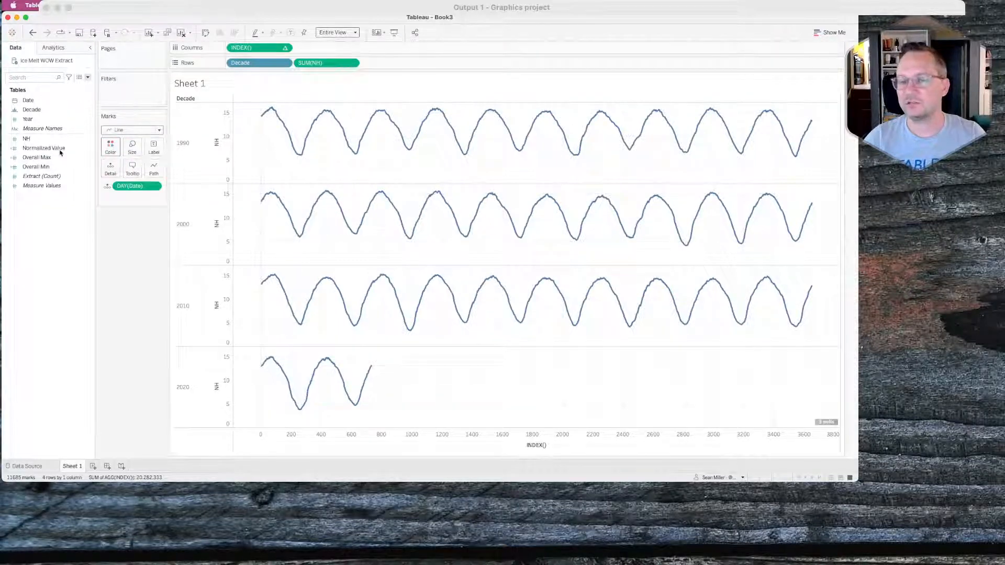
pyautogui.moveTo(275, 112)
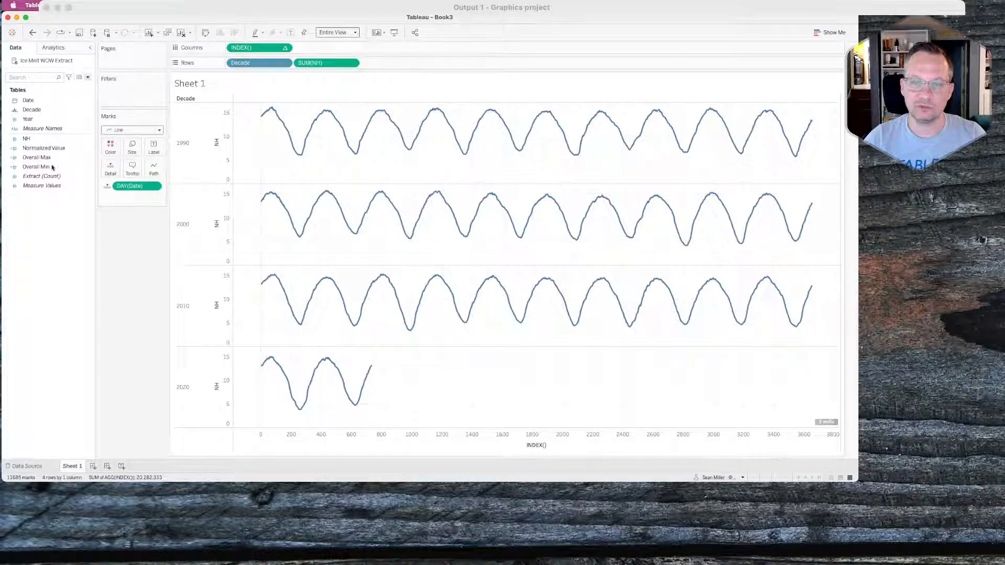
pyautogui.moveTo(45, 148); pyautogui.dragTo(364, 60)
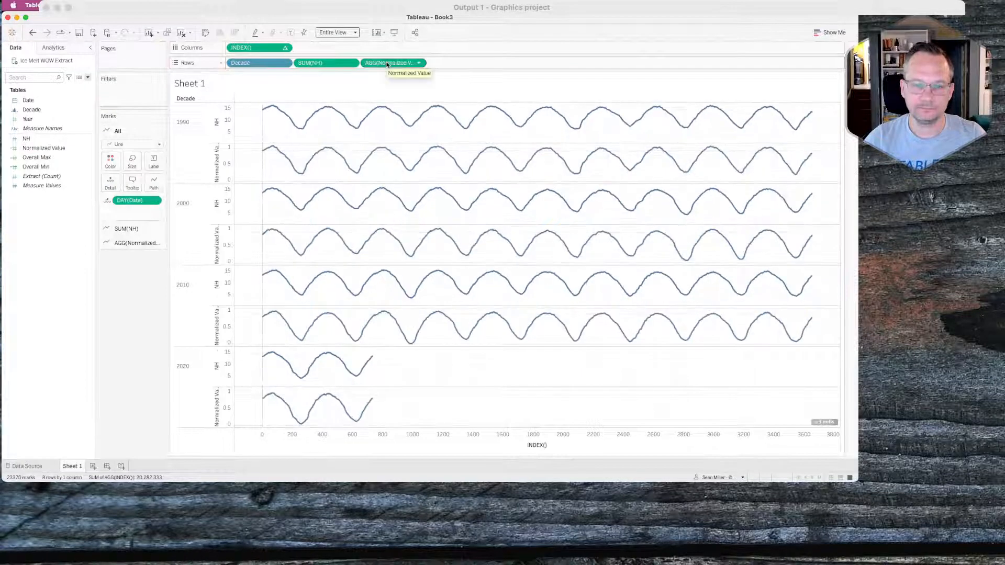
pyautogui.moveTo(267, 150)
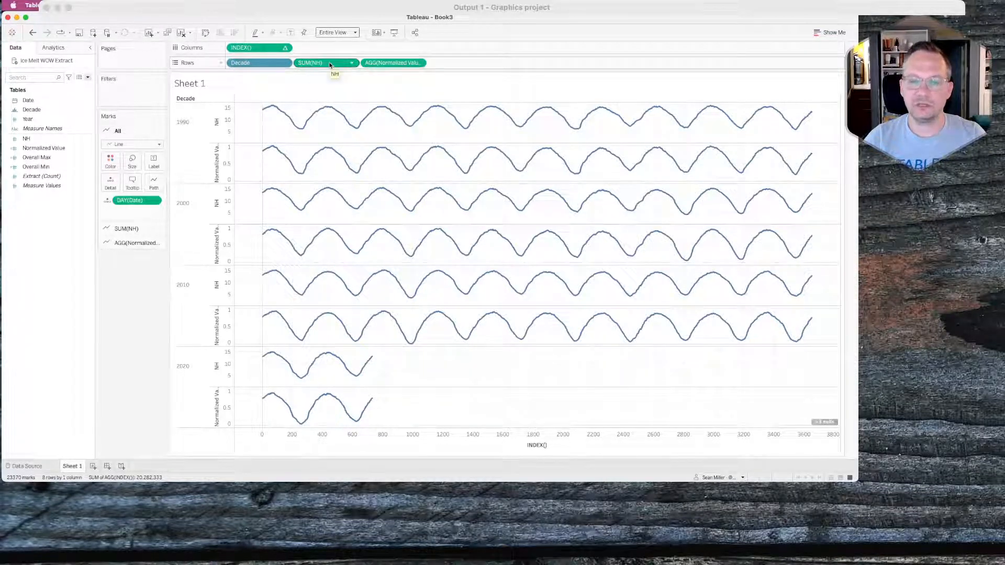
pyautogui.moveTo(330, 64); pyautogui.dragTo(102, 192)
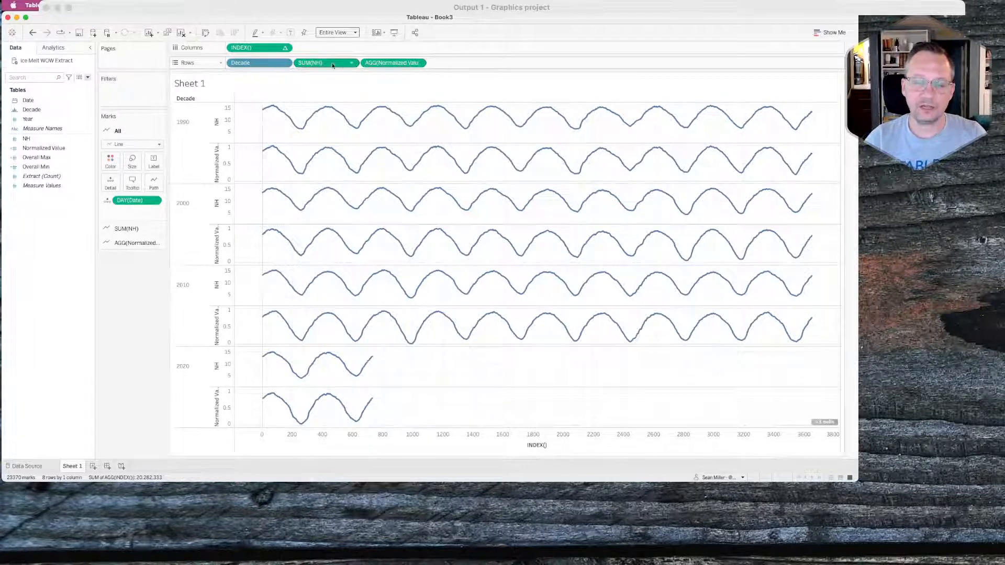
pyautogui.moveTo(332, 65); pyautogui.dragTo(128, 282)
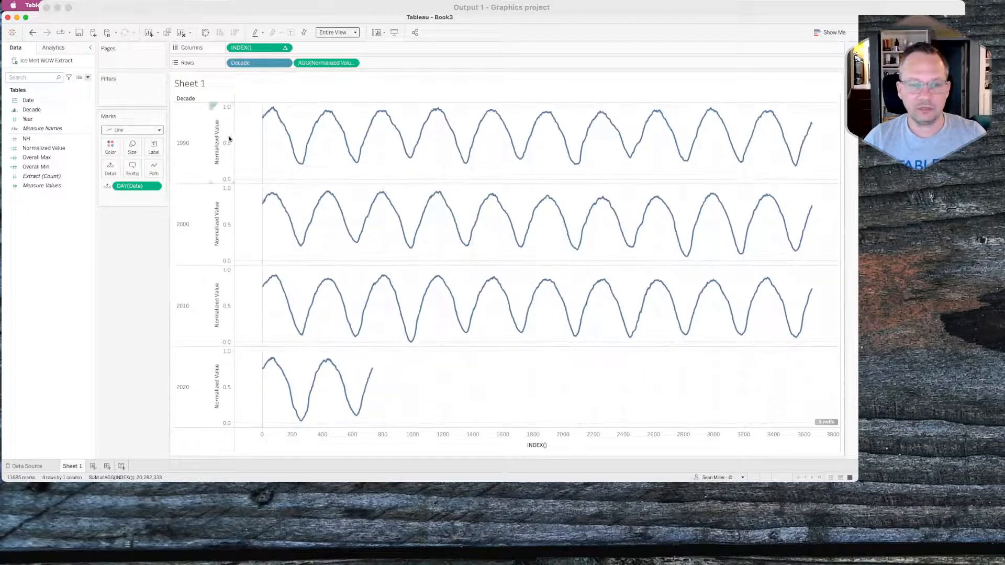
# Check the horizon chart's level and color requirements on the Workout Wednesday page in the browser, and return to Tableau.
pyautogui.moveTo(292, 147)
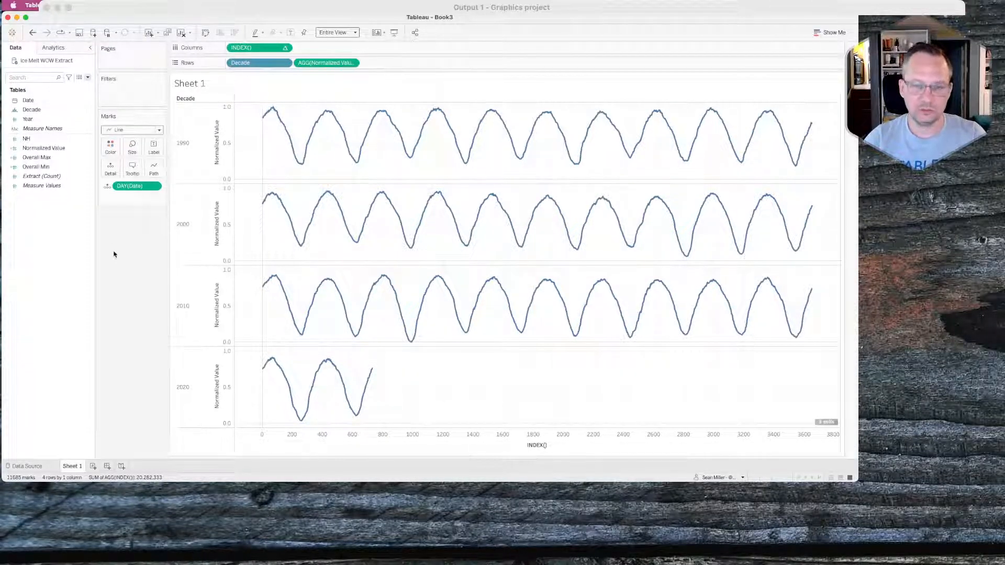
pyautogui.press('super+Tab')
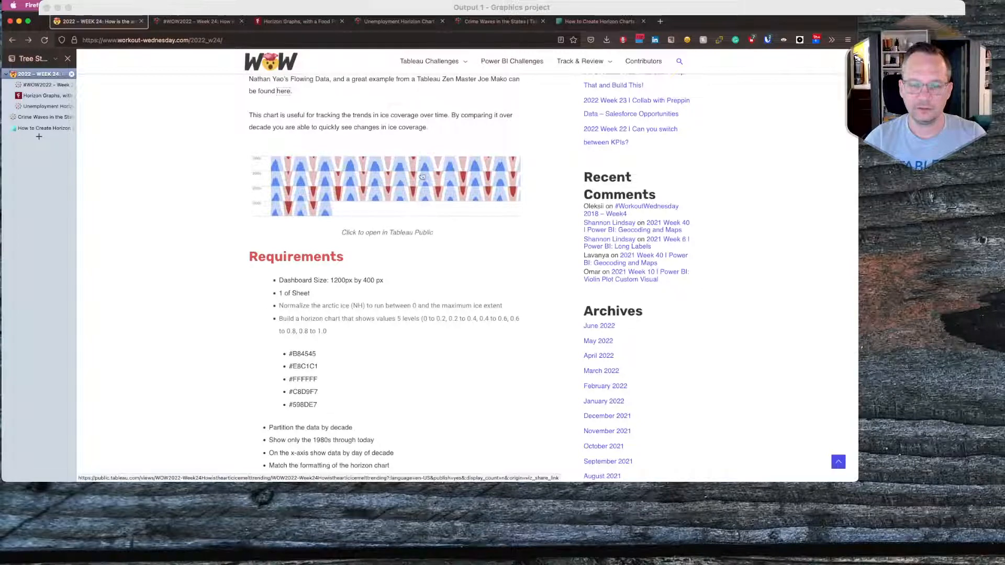
pyautogui.press('super+Tab')
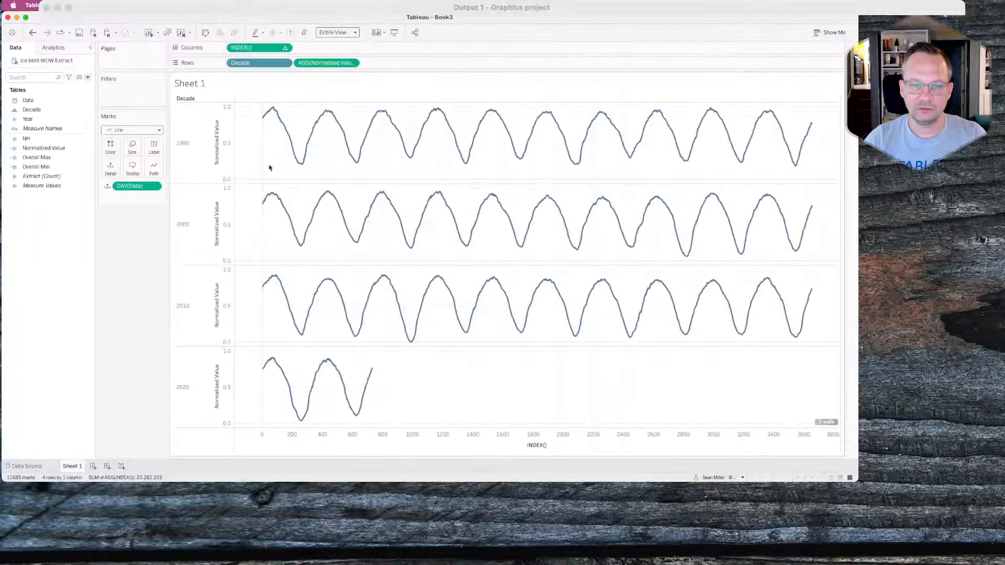
# Change the mark type to Area, and check the first level's range on the Workout Wednesday page in the browser before returning to Tableau.
pyautogui.click(140, 130)
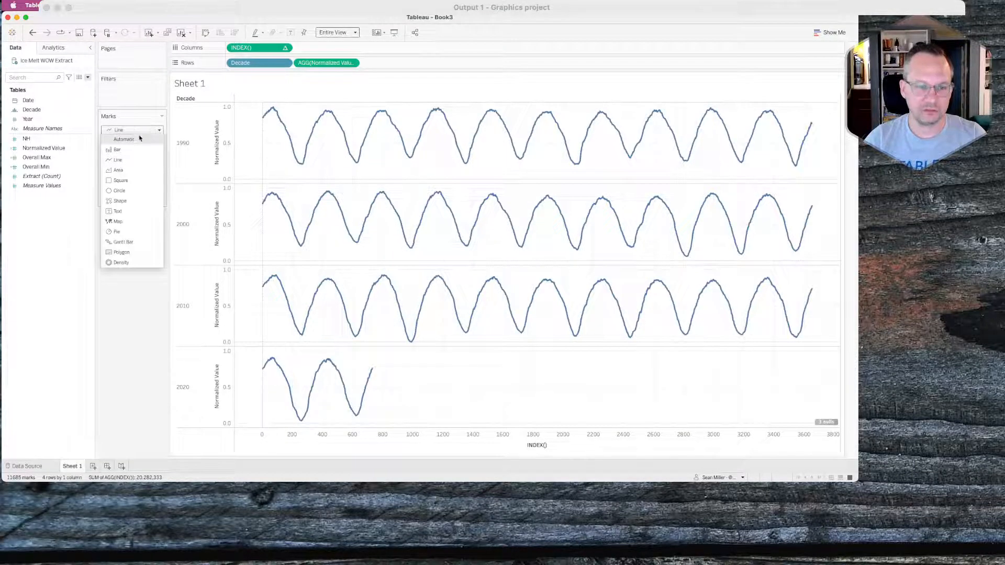
pyautogui.click(126, 171)
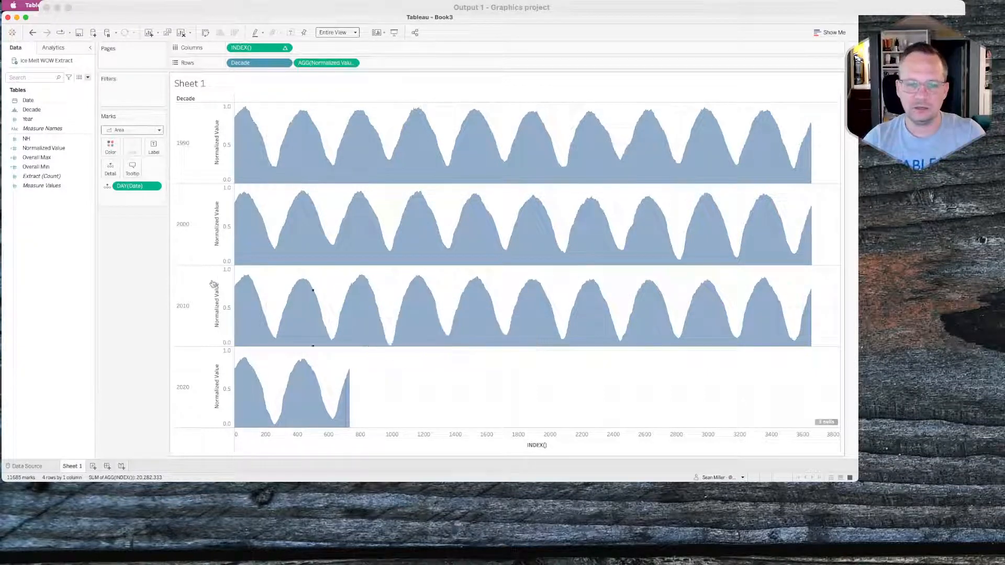
pyautogui.press('super+Tab')
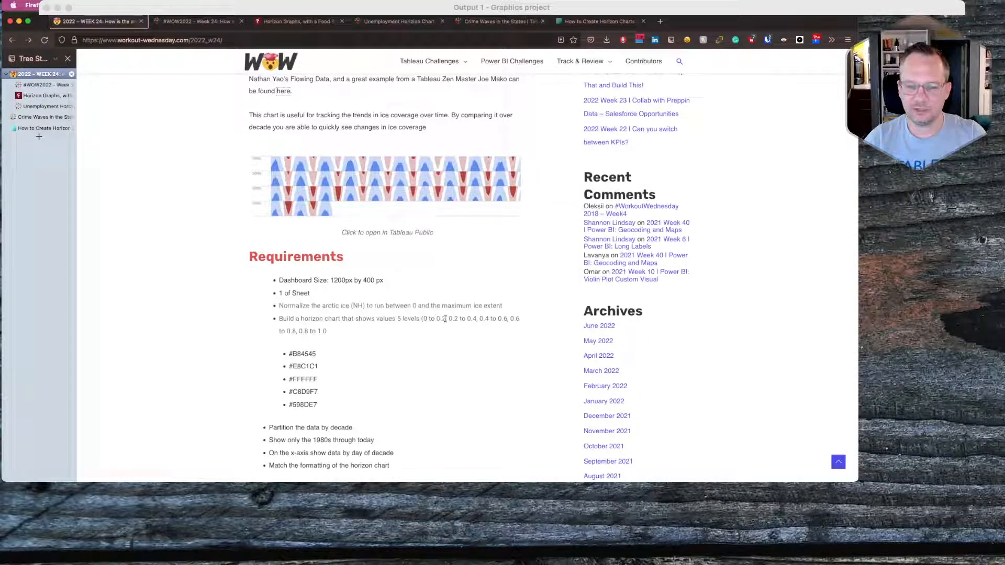
pyautogui.moveTo(446, 318); pyautogui.dragTo(424, 318)
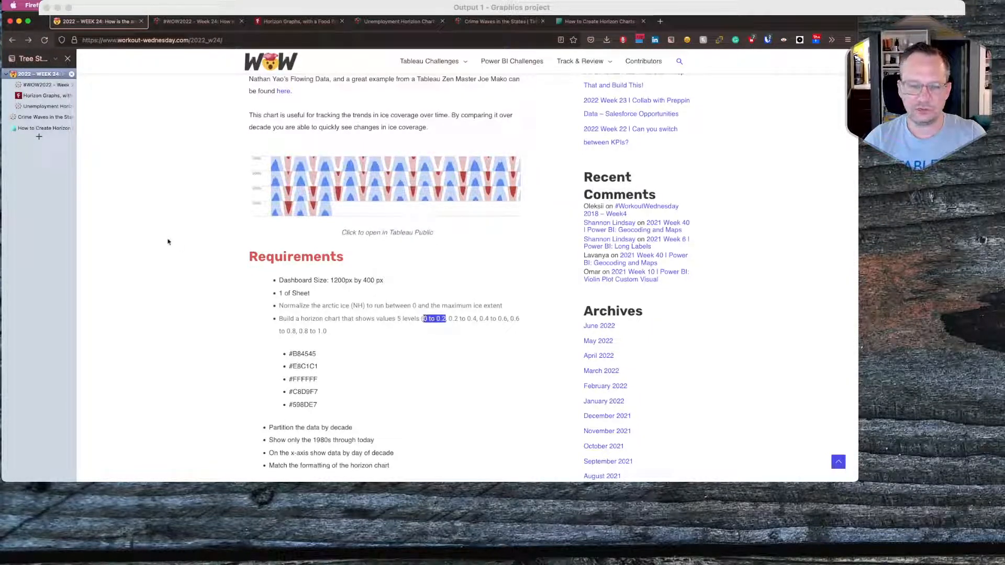
pyautogui.press('super+Tab')
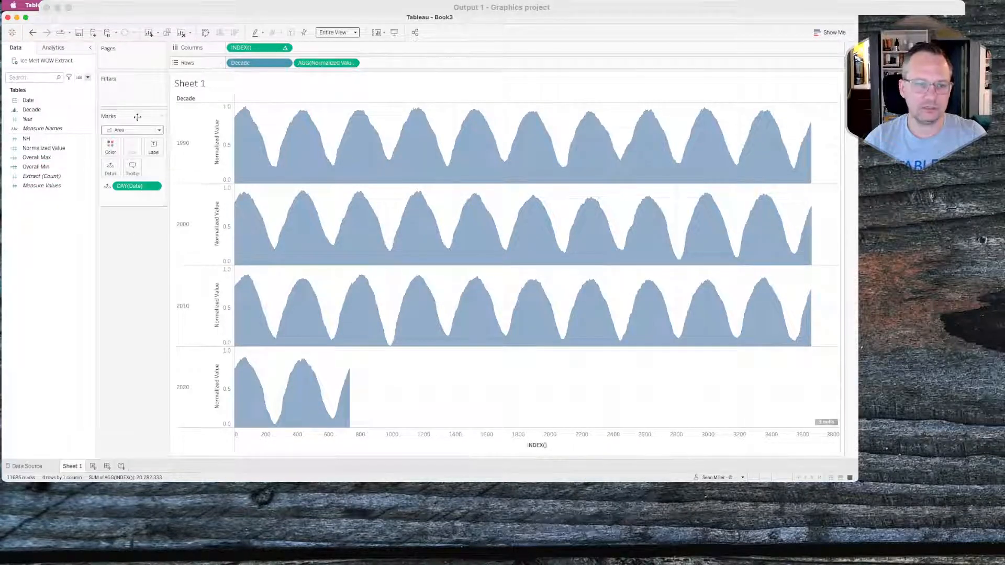
pyautogui.click(58, 151)
pyautogui.rightClick(42, 150)
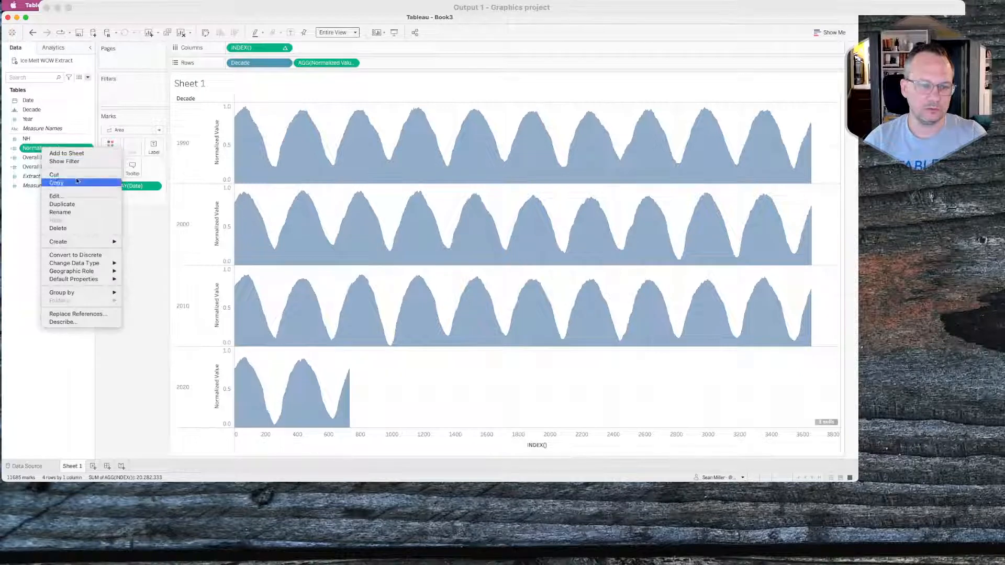
pyautogui.moveTo(80, 242)
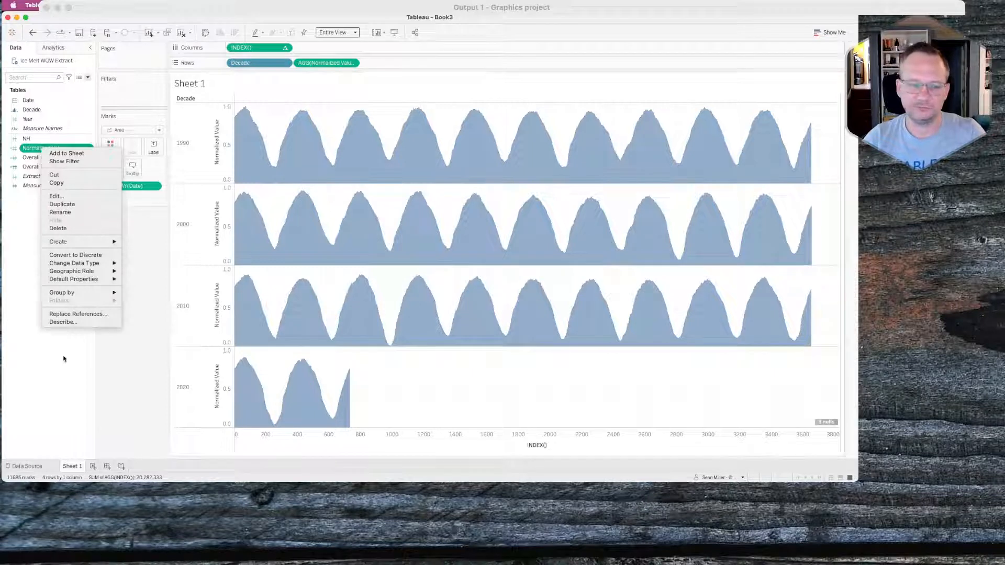
pyautogui.click(22, 236)
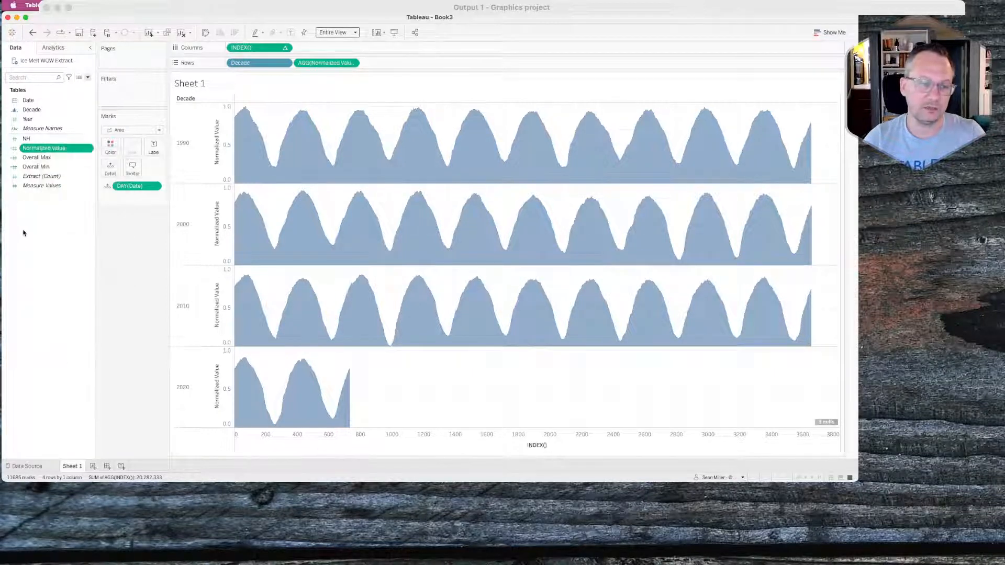
# Create a calculated field whose first condition is "if [Normalized Value]<=.2 then 1".
pyautogui.rightClick(41, 222)
pyautogui.click(79, 226)
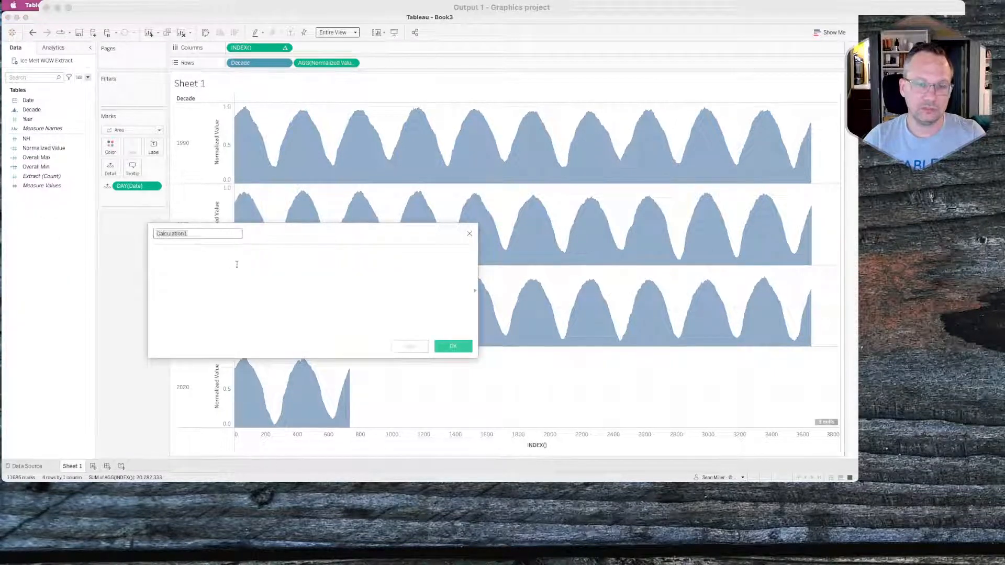
pyautogui.click(221, 258)
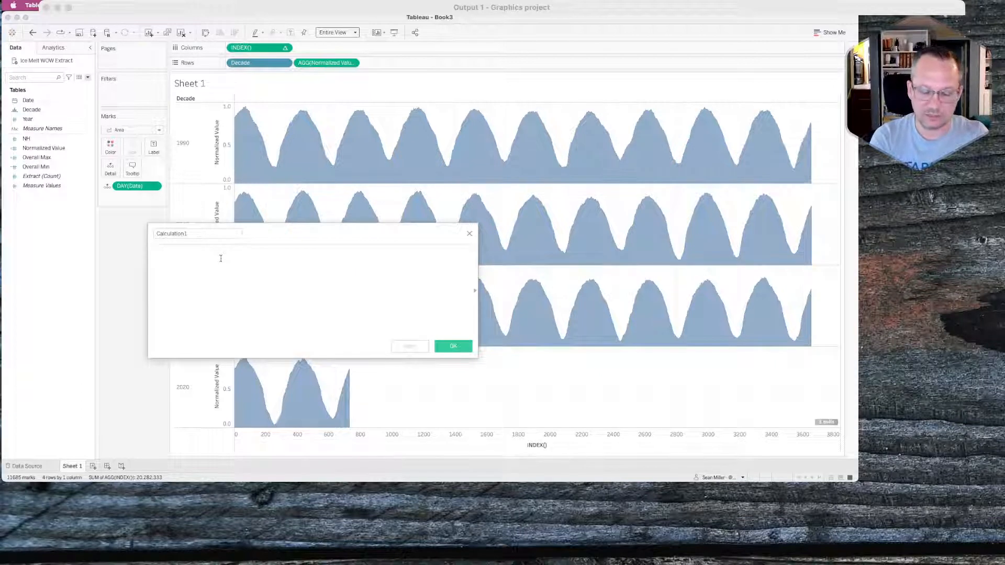
pyautogui.write('sum')
pyautogui.press('BackSpace')
pyautogui.press('BackSpace')
pyautogui.press('BackSpace')
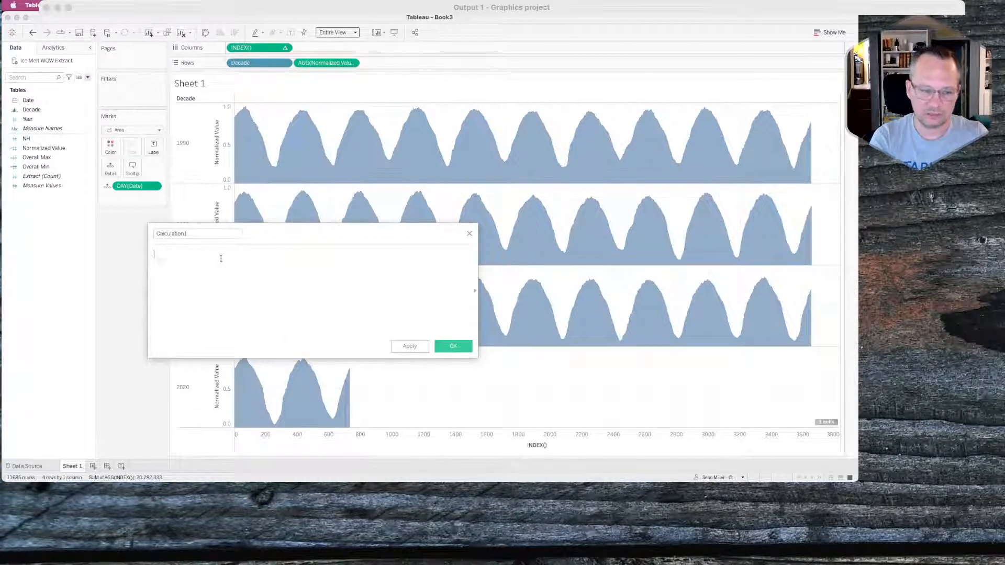
pyautogui.write('if ')
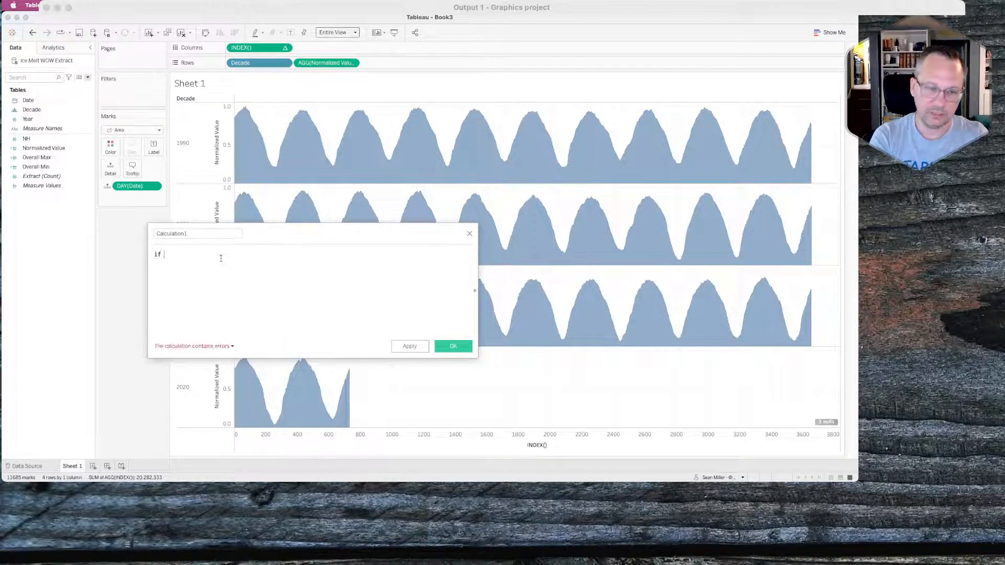
pyautogui.write('[Normalized Value')
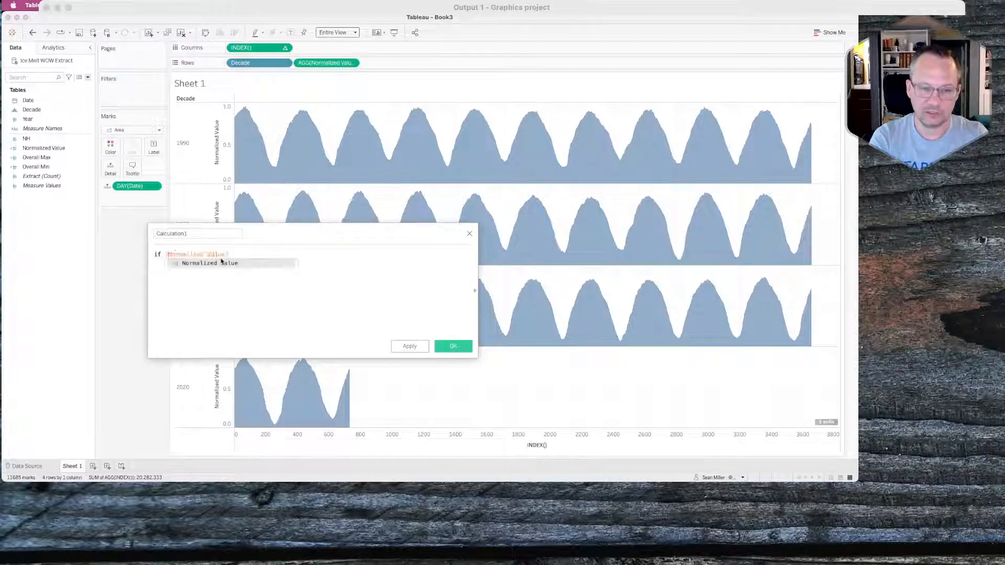
pyautogui.press('Return')
pyautogui.write('<')
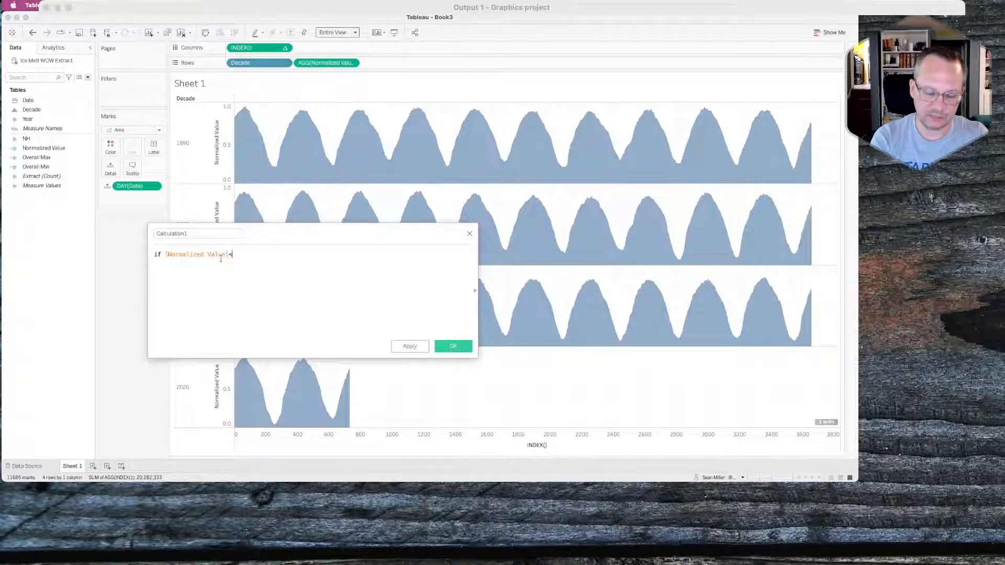
pyautogui.write('=.')
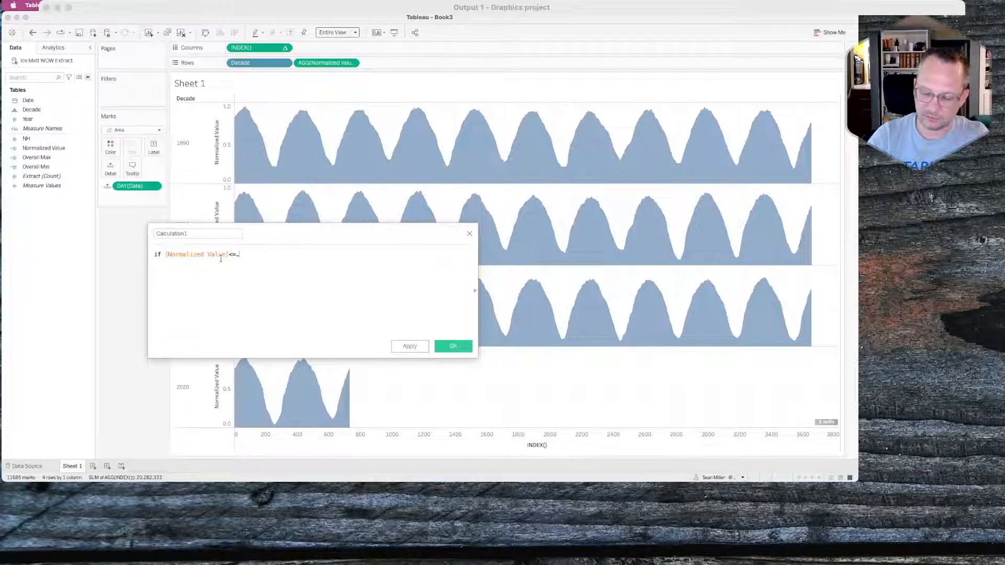
pyautogui.write('2 then ')
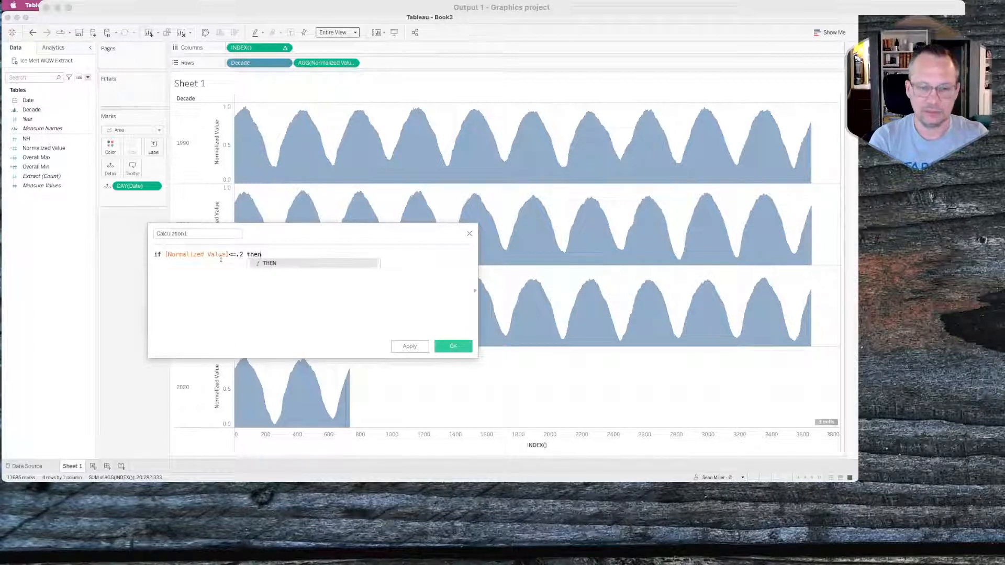
pyautogui.write('1')
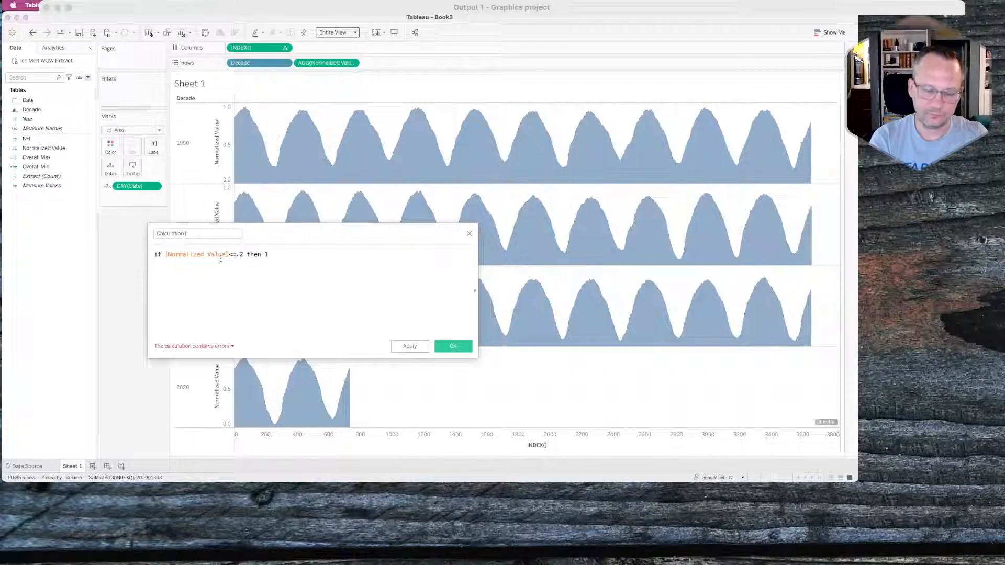
# Add two elseif conditions to the calculation, returning 2 for Normalized Value <=.4 and 3 for <=.6.
pyautogui.press('Return')
pyautogui.write('elsei')
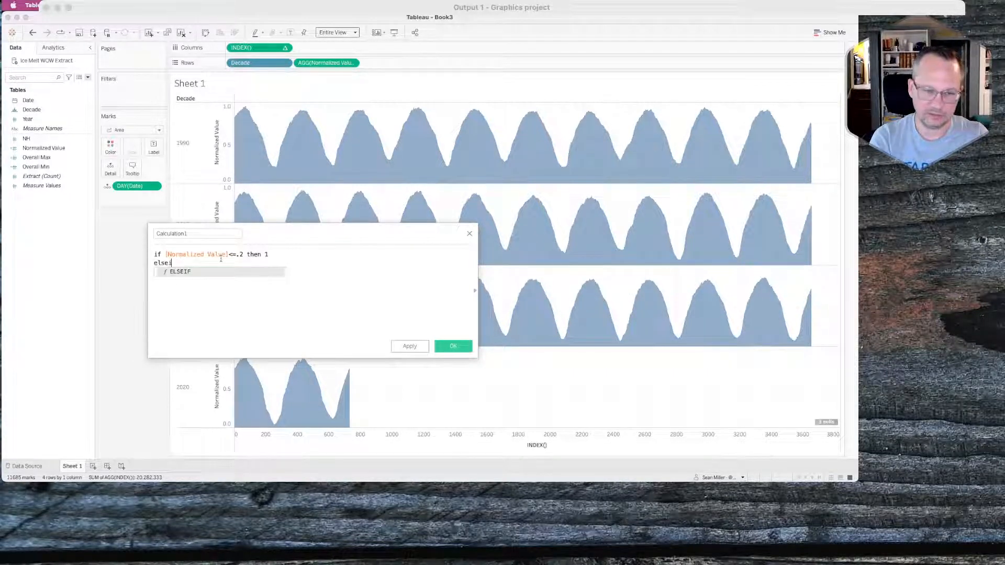
pyautogui.write('f norm')
pyautogui.press('Return')
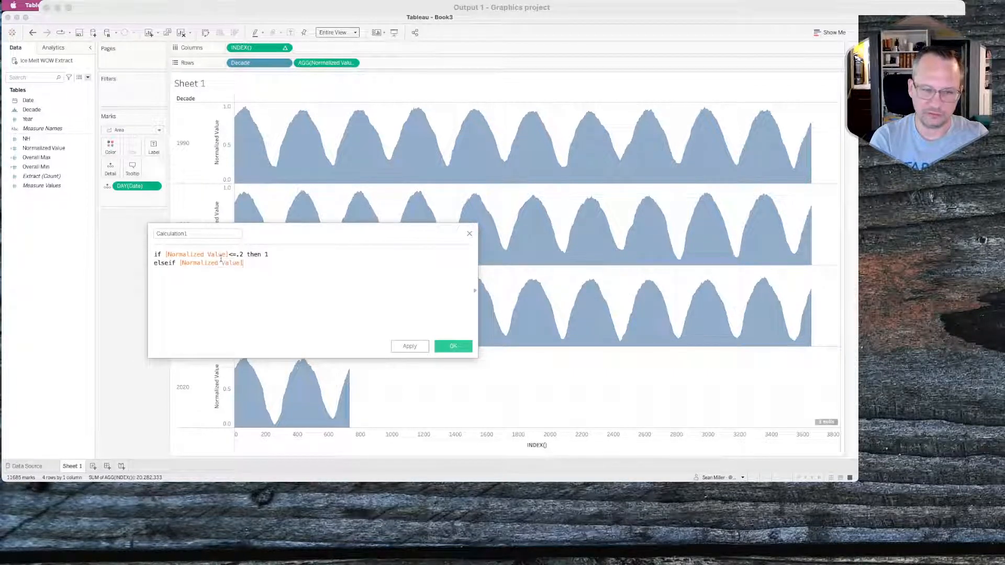
pyautogui.write('<=.4 then 2')
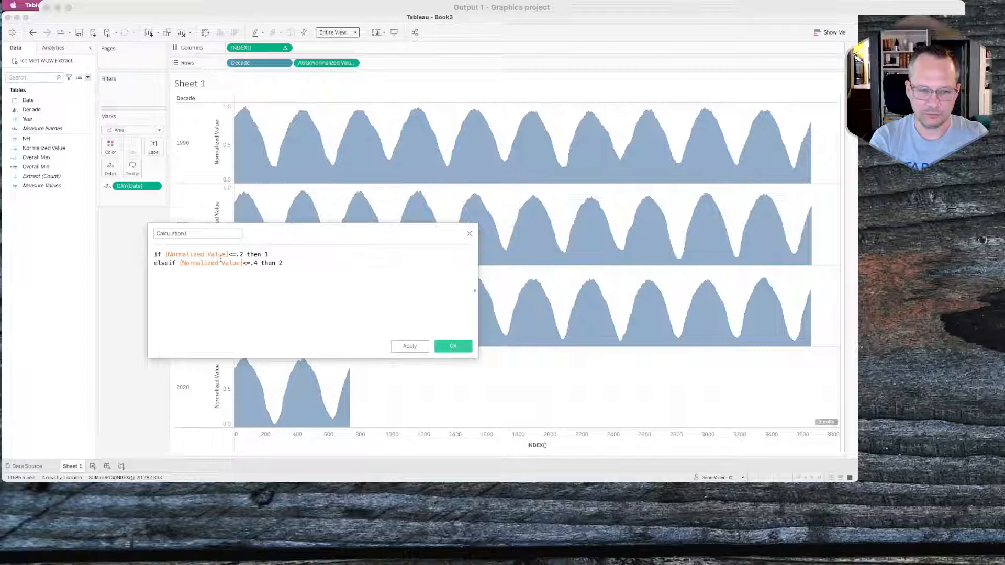
pyautogui.press('Return')
pyautogui.write('elseif norm')
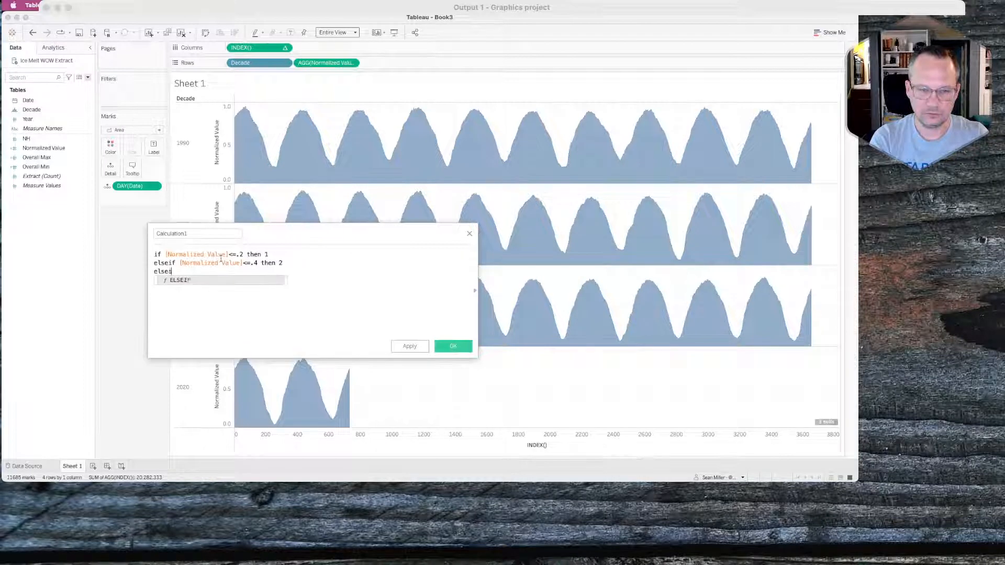
pyautogui.press('Return')
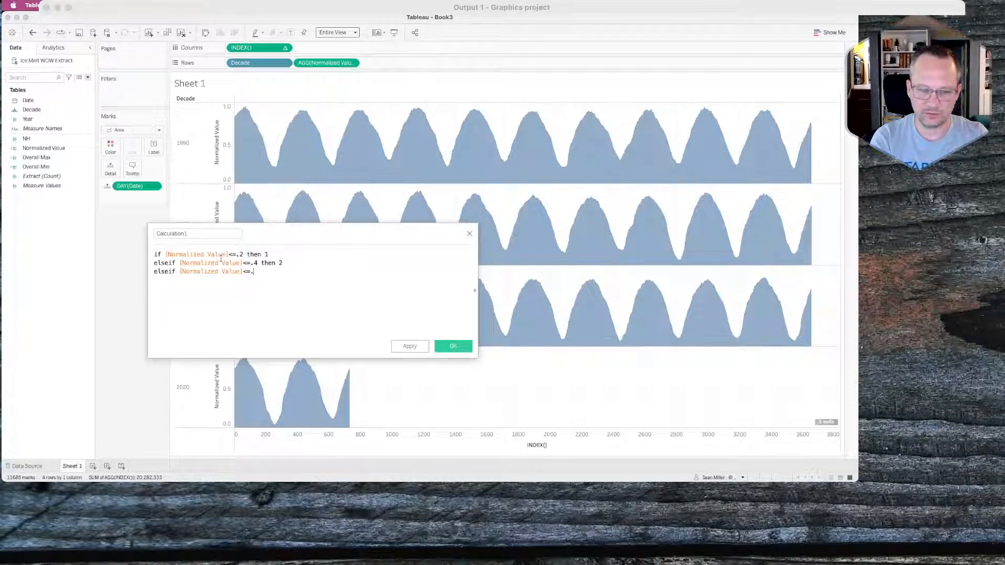
pyautogui.write('<=.6 then 3')
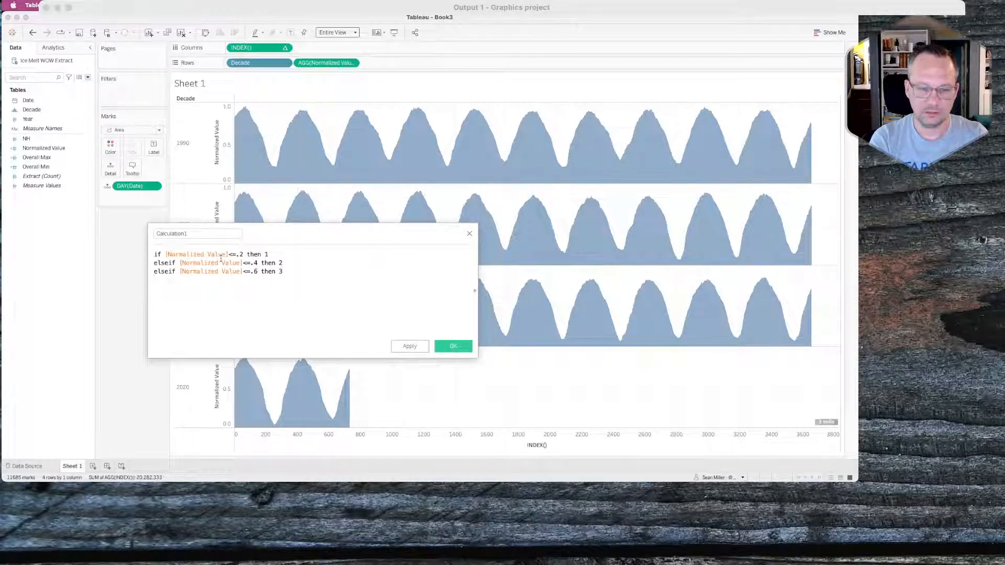
# Complete the calculation with an elseif returning 4 for Normalized Value <=.8, else 5 and END, and save it.
pyautogui.write('elseif ')
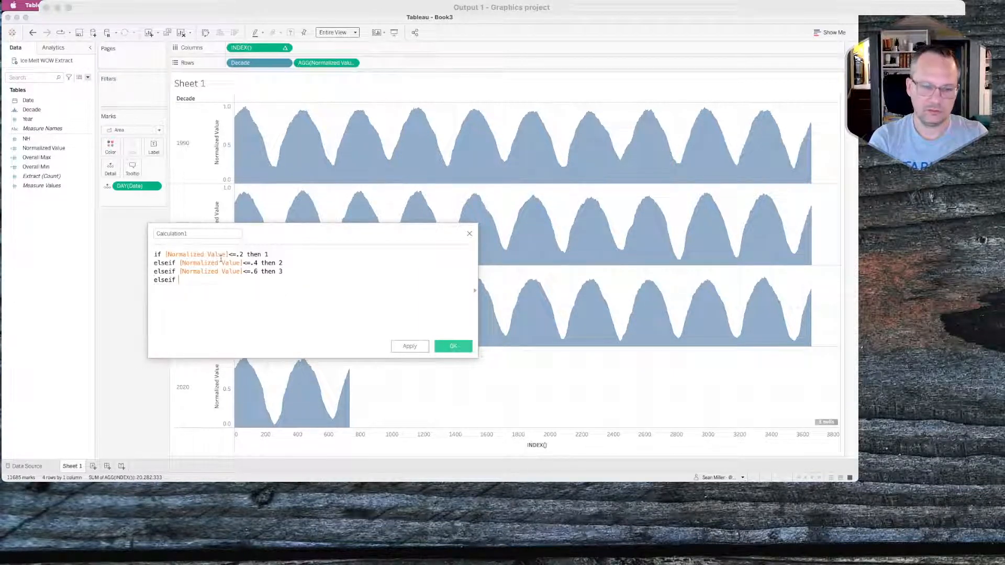
pyautogui.write('normal')
pyautogui.press('Return')
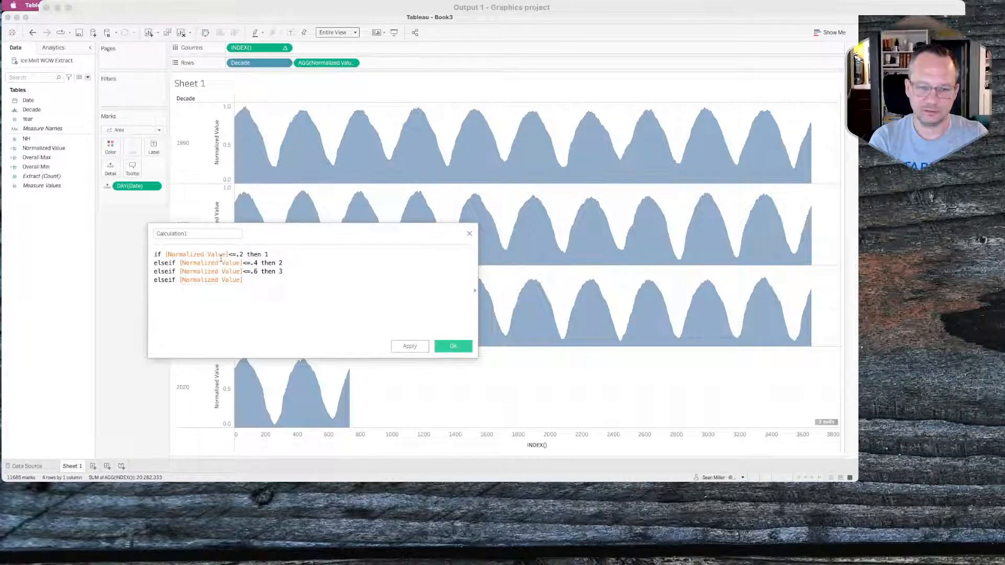
pyautogui.write('<=.8')
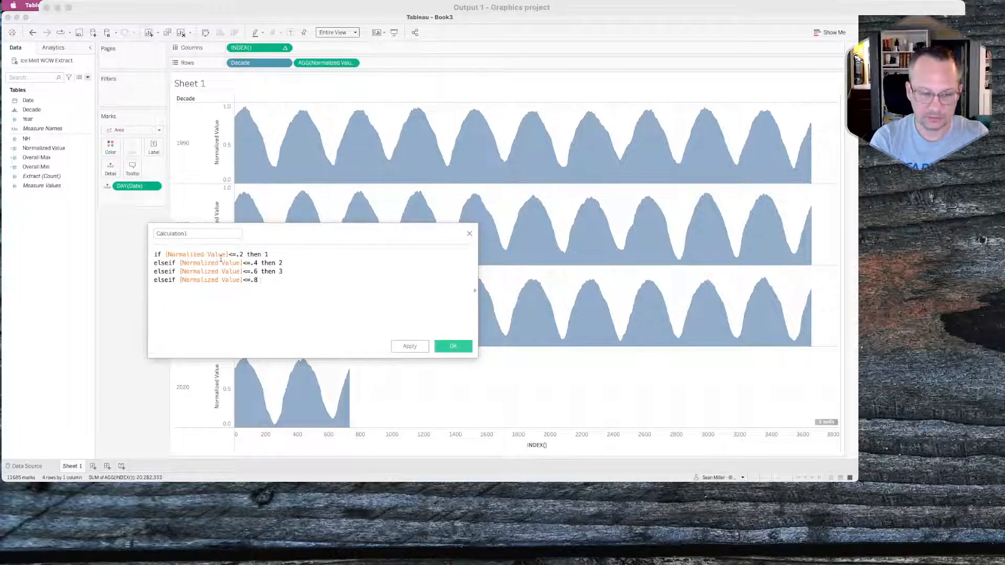
pyautogui.write(' then 4')
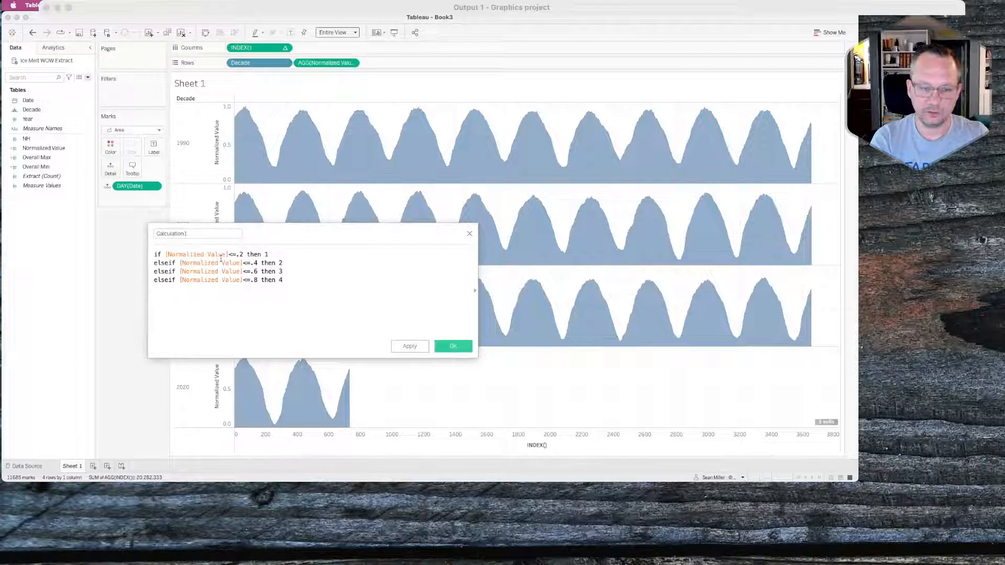
pyautogui.press('Return')
pyautogui.write('else 5')
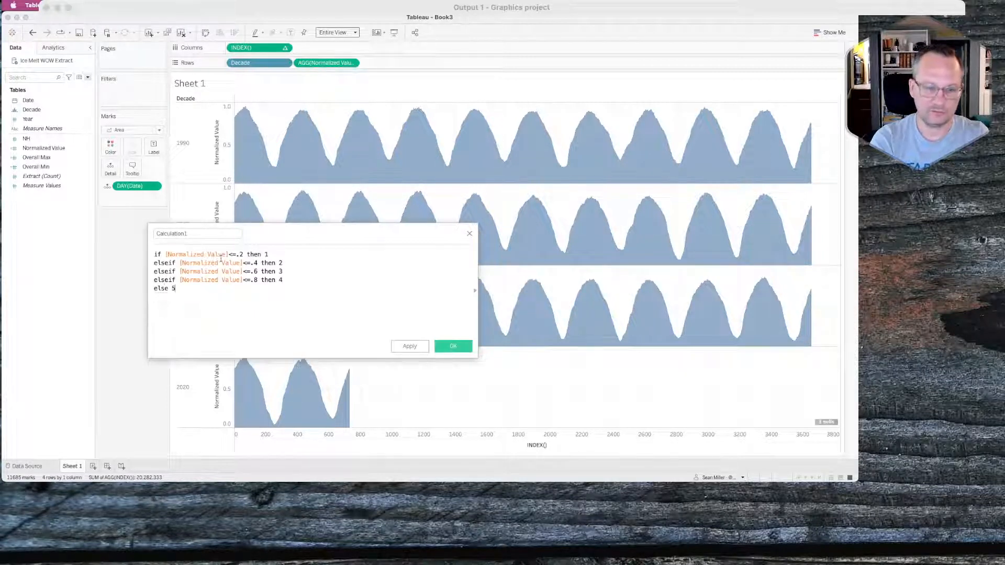
pyautogui.press('Return')
pyautogui.write('END')
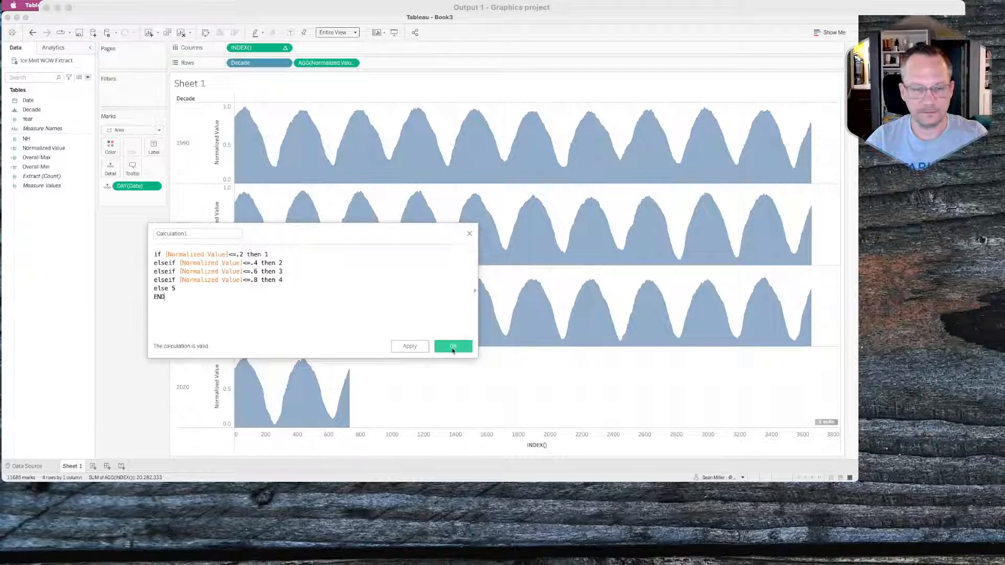
pyautogui.click(453, 346)
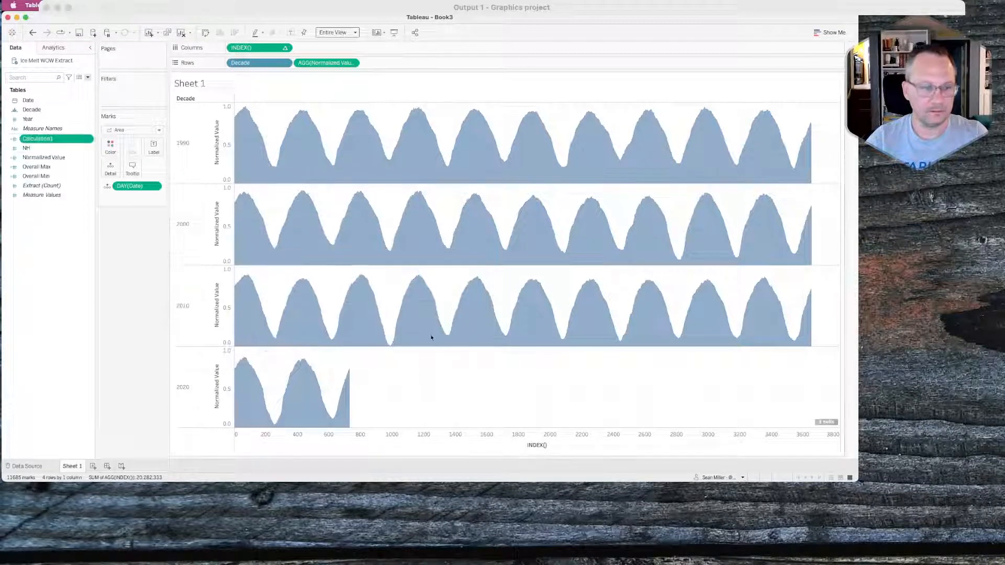
# Try coloring the area marks by Calculation1, and remove it from the view.
pyautogui.rightClick(46, 144)
pyautogui.press('Escape')
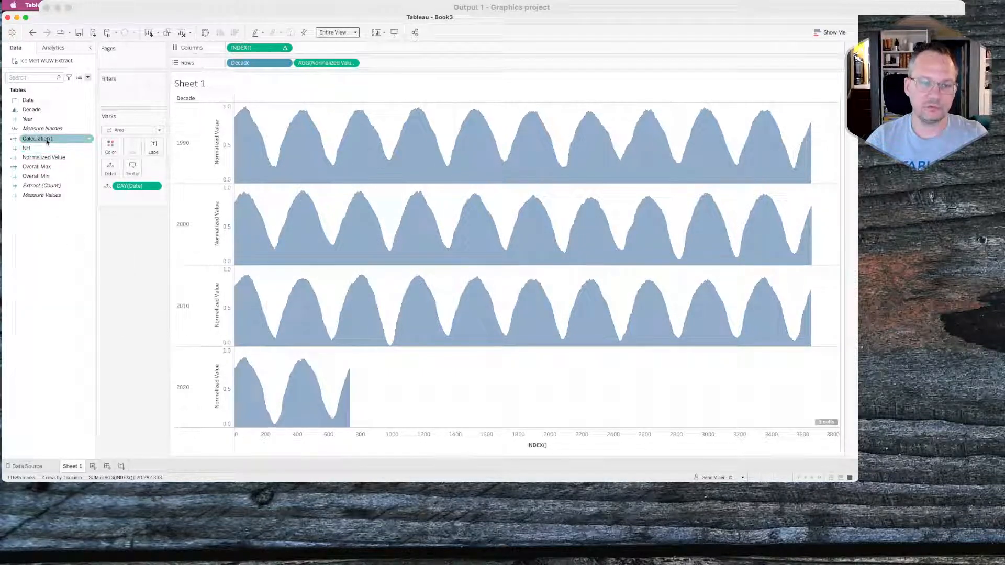
pyautogui.click(62, 121)
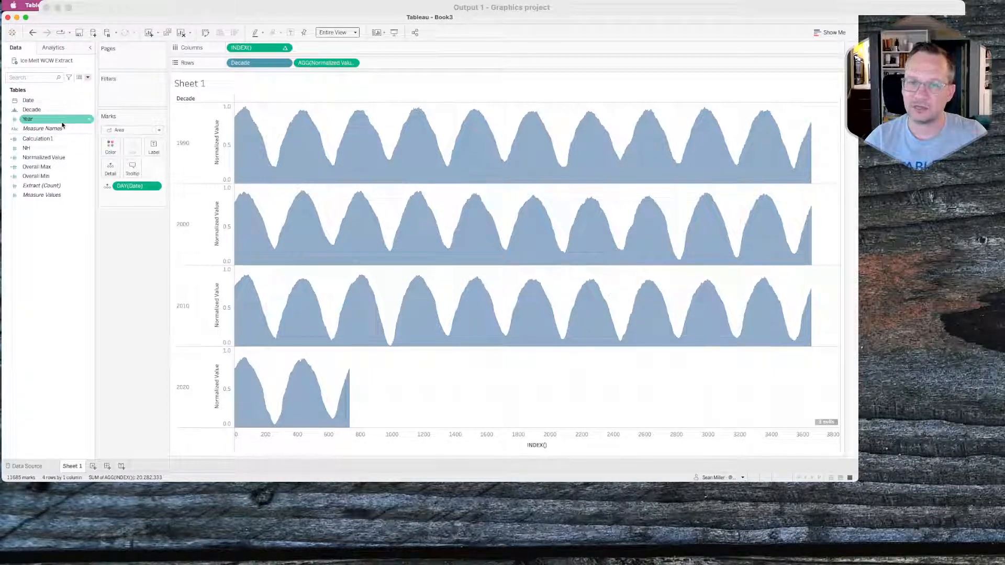
pyautogui.click(52, 139)
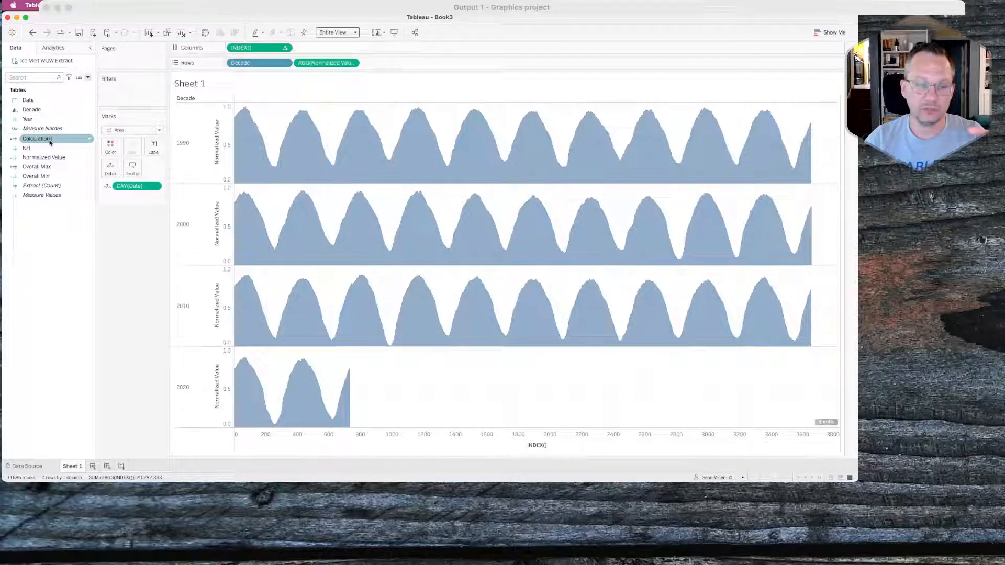
pyautogui.moveTo(51, 139); pyautogui.dragTo(110, 150)
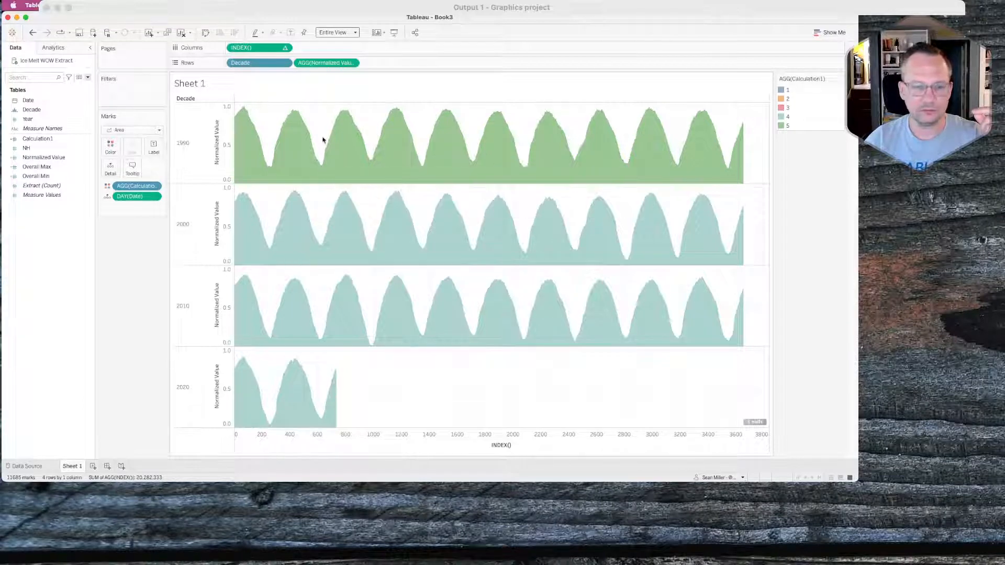
pyautogui.moveTo(129, 189); pyautogui.dragTo(128, 260)
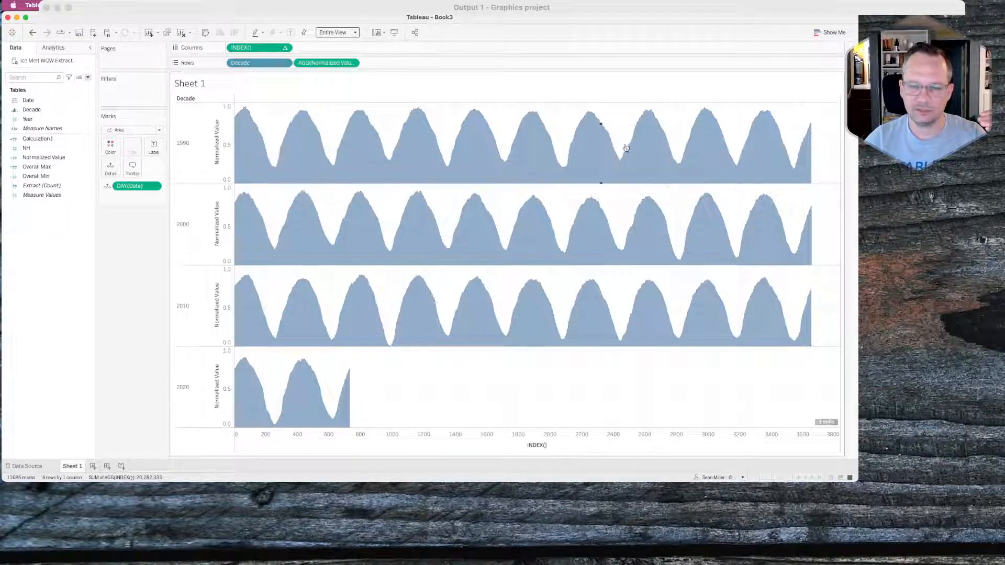
# Delete the Calculation1 field from the data source.
pyautogui.moveTo(627, 148)
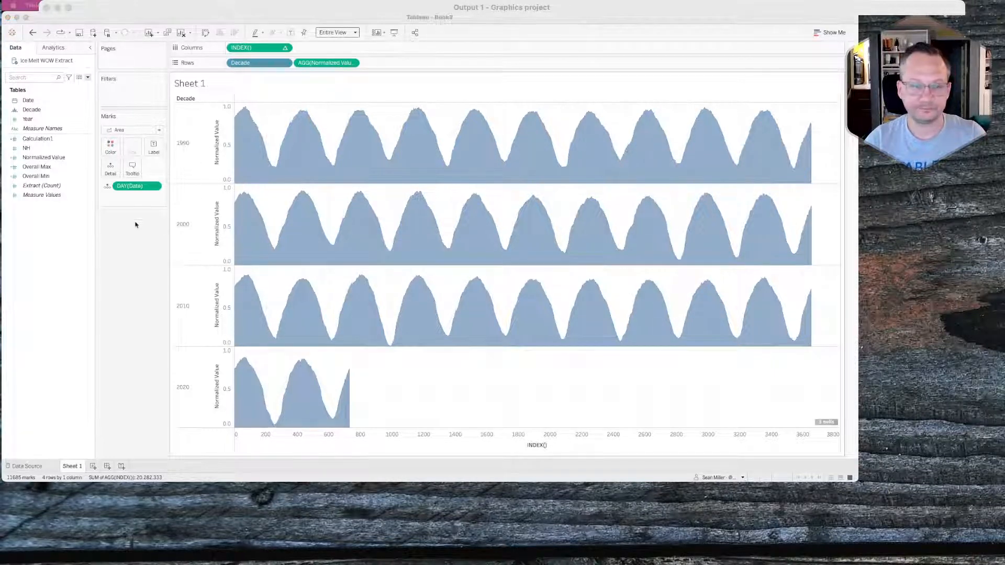
pyautogui.click(58, 227)
pyautogui.rightClick(58, 227)
pyautogui.click(38, 208)
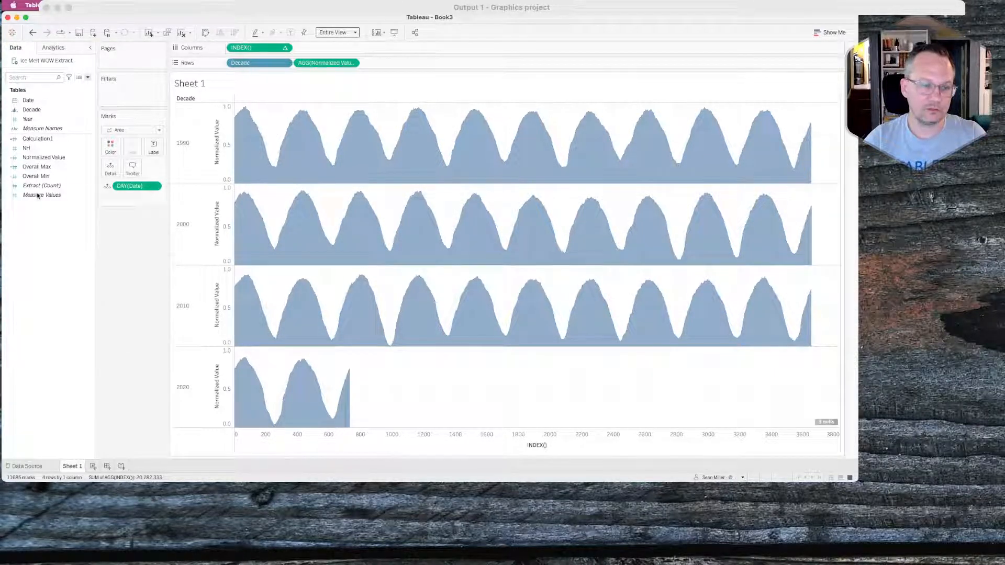
pyautogui.rightClick(38, 140)
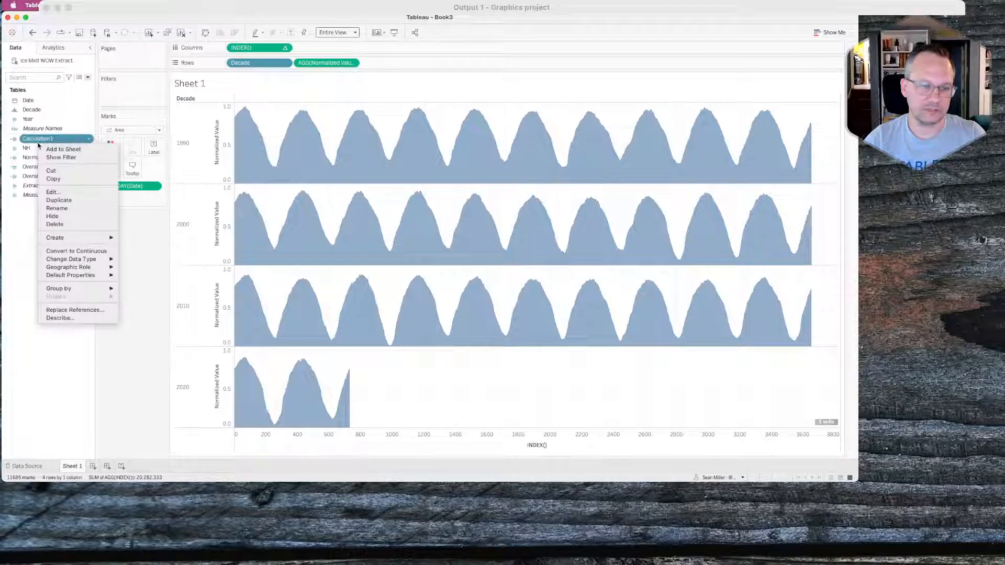
pyautogui.click(61, 224)
# Create a new calculated field named "0-.2".
pyautogui.rightClick(61, 222)
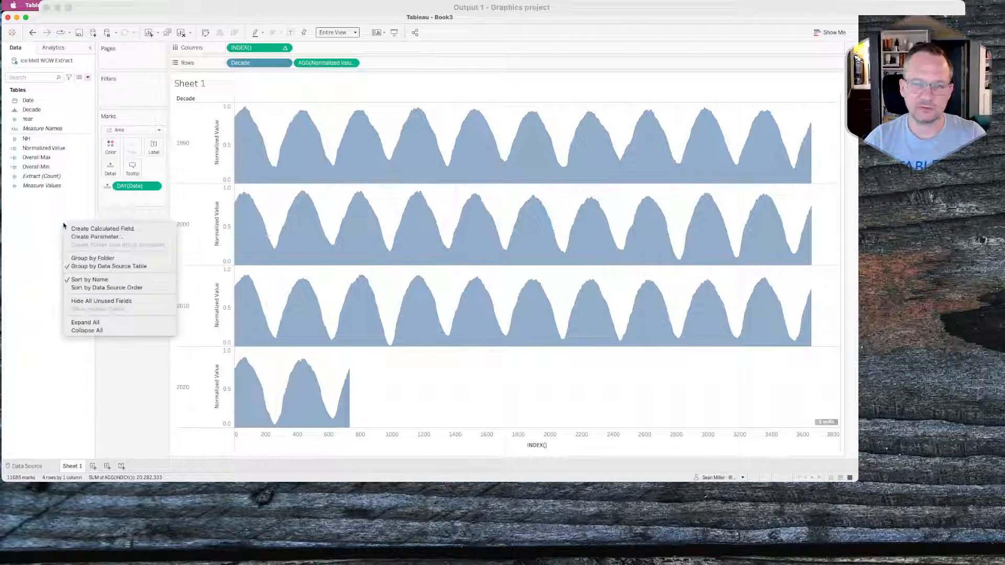
pyautogui.click(83, 228)
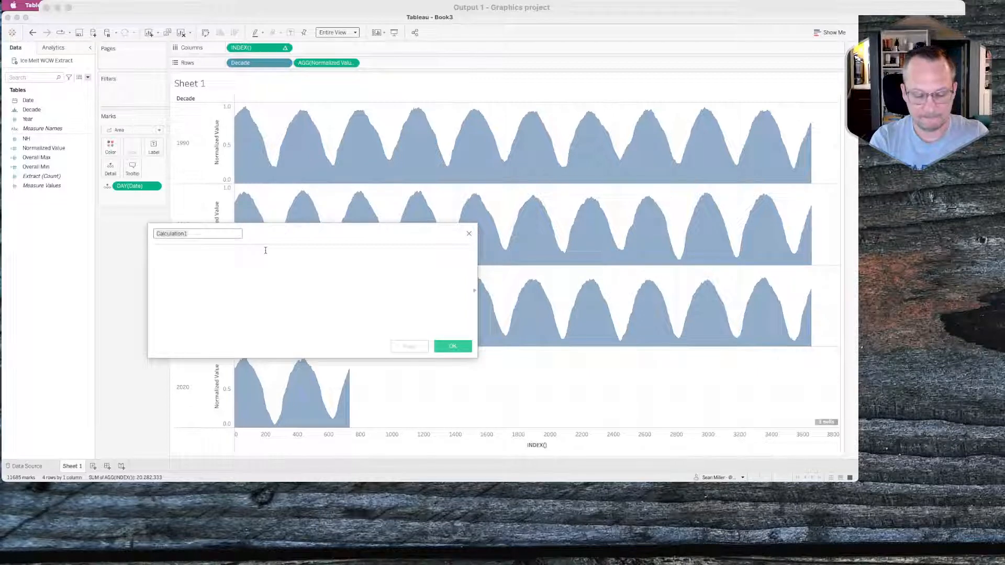
pyautogui.write('0-')
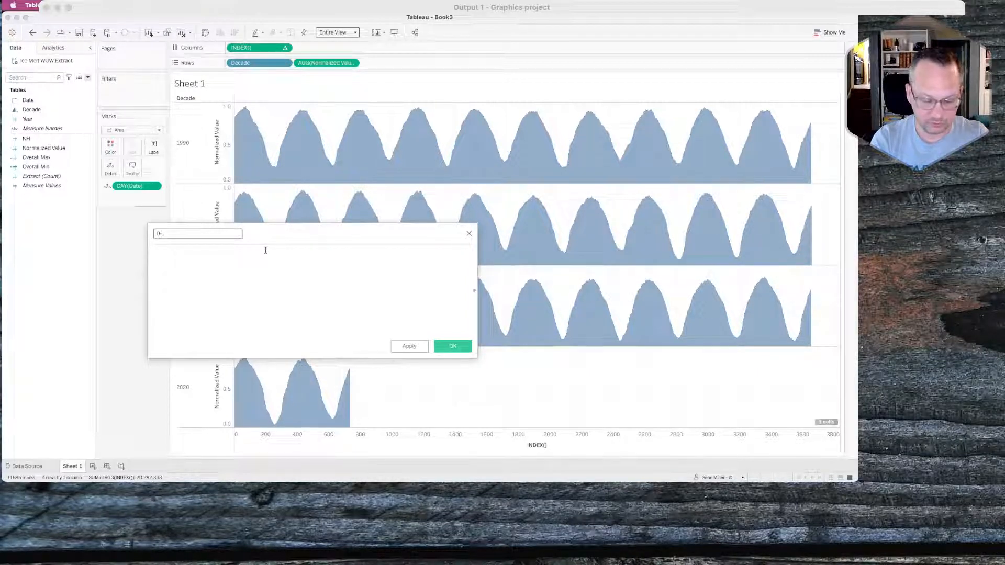
pyautogui.write('2')
pyautogui.click(265, 251)
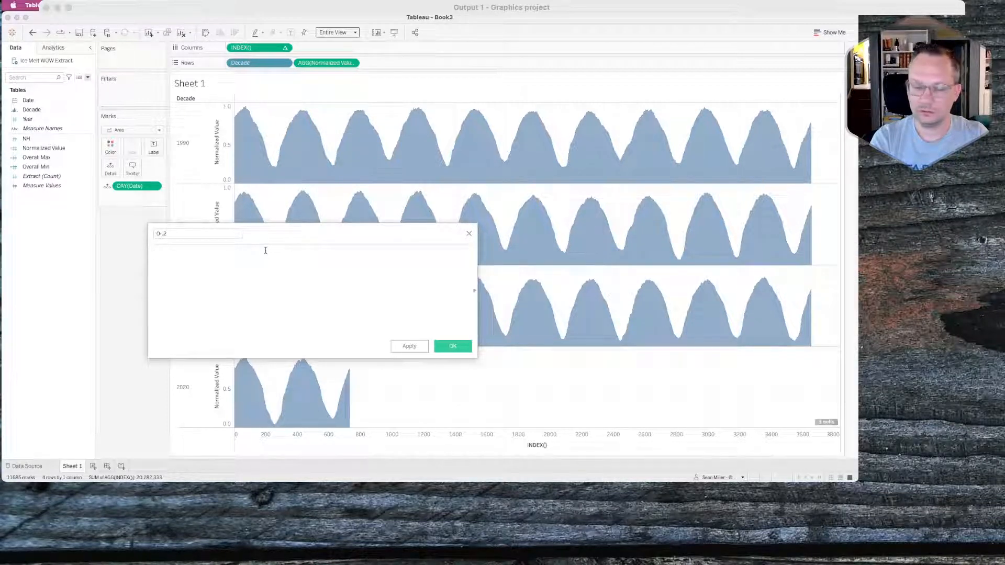
# Enter the calculation's condition as "if [Normalized Value]<.2 then [Normalized Value]-.2".
pyautogui.write('if [Normalized Value]')
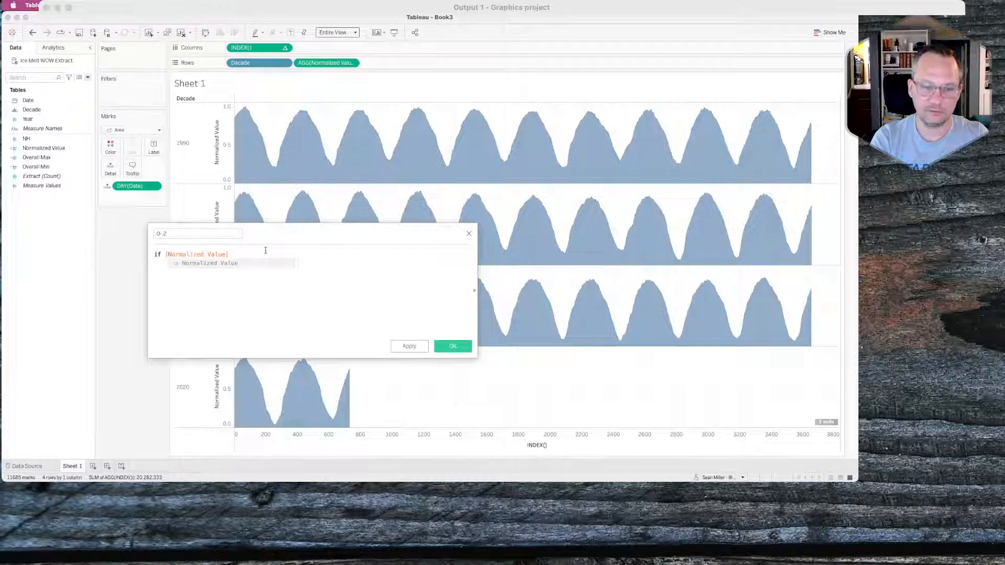
pyautogui.write('<')
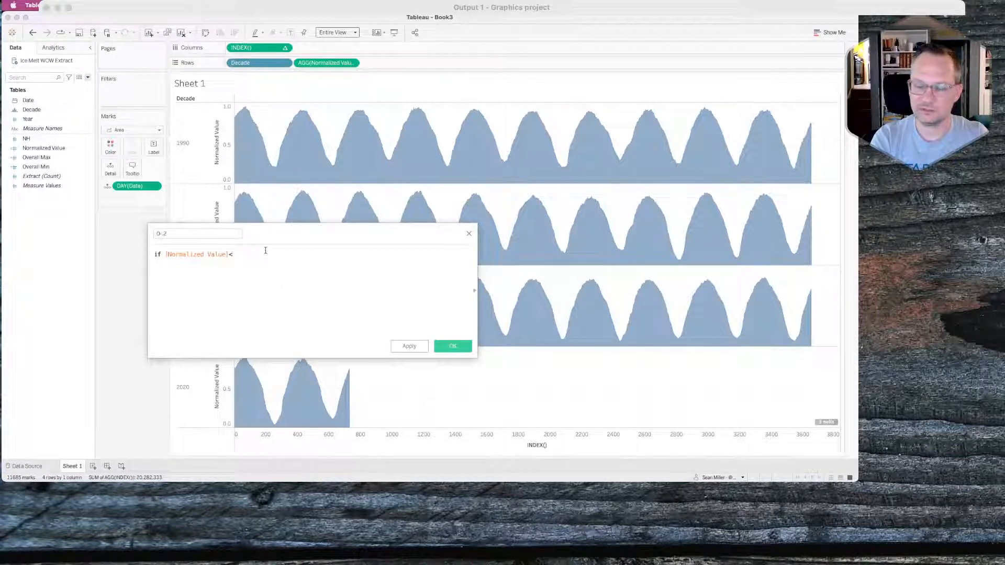
pyautogui.write('.')
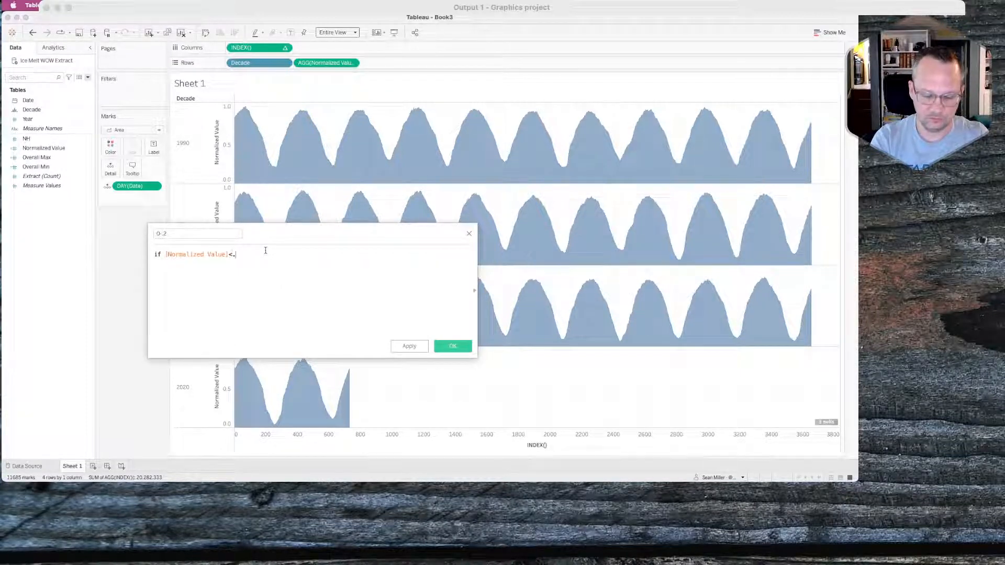
pyautogui.write('2 then ')
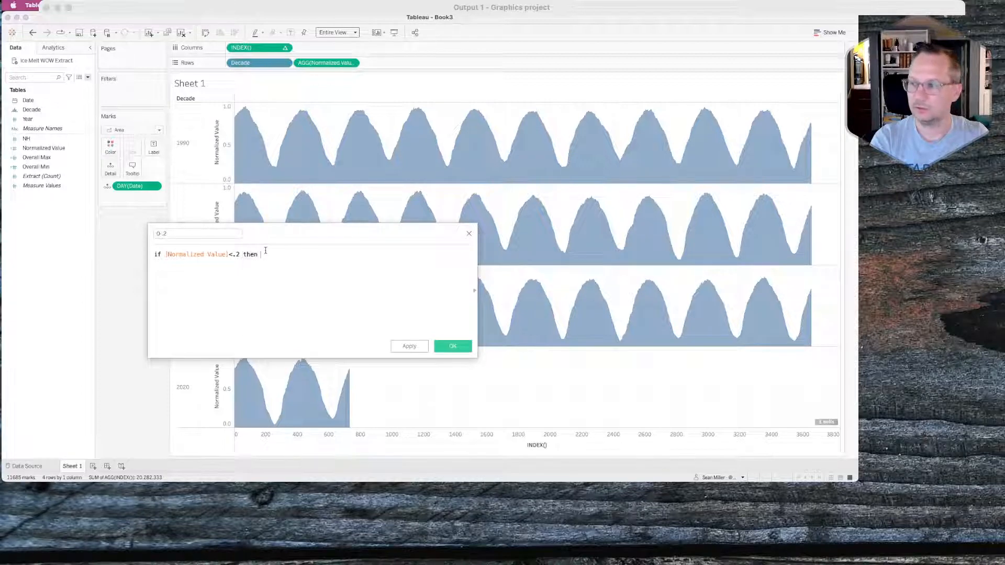
pyautogui.write('norm')
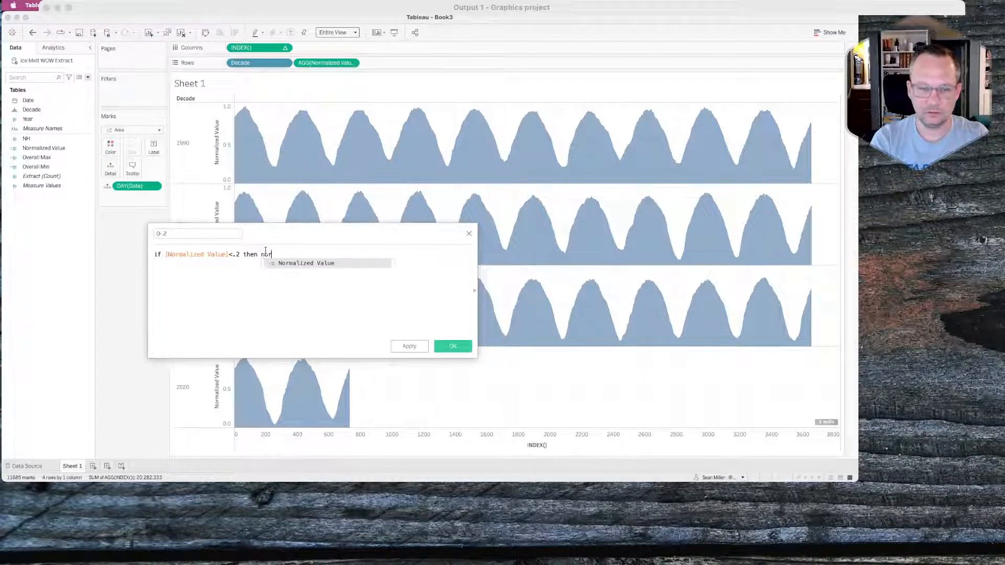
pyautogui.press('Return')
pyautogui.write('-')
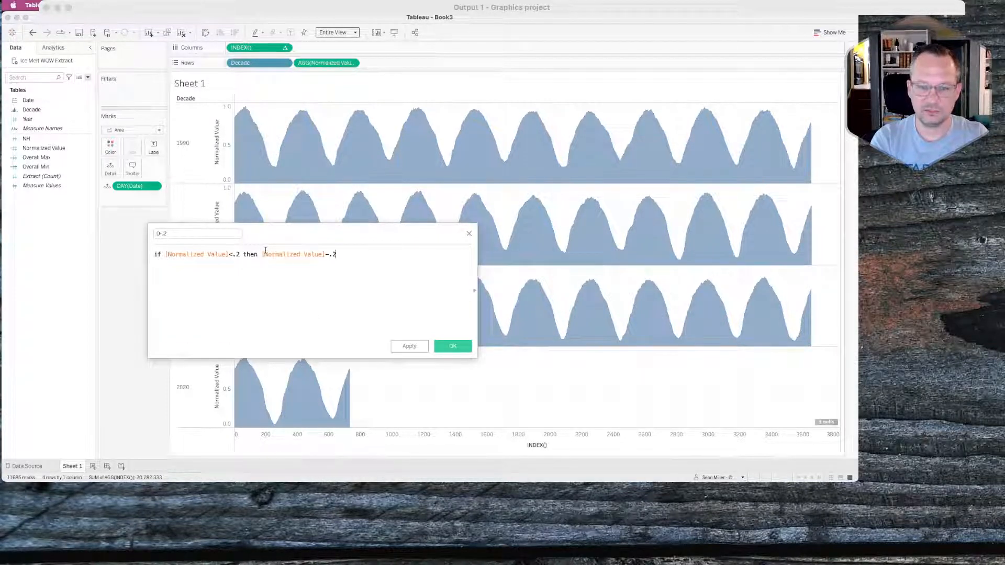
pyautogui.write('.2')
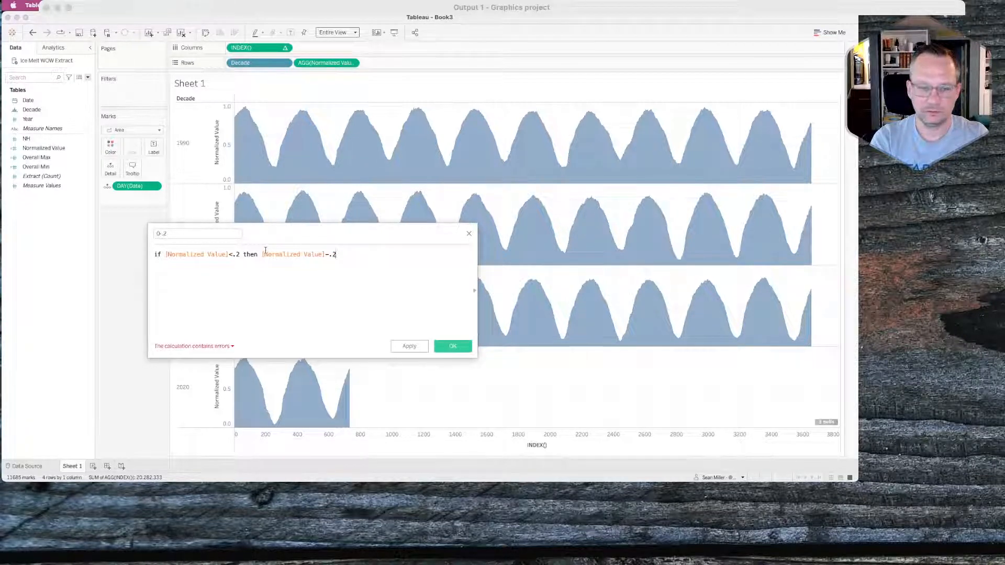
# Complete the 0-.2 calculation with "else NULL" and END on separate lines.
pyautogui.press('Return')
pyautogui.write('else nu')
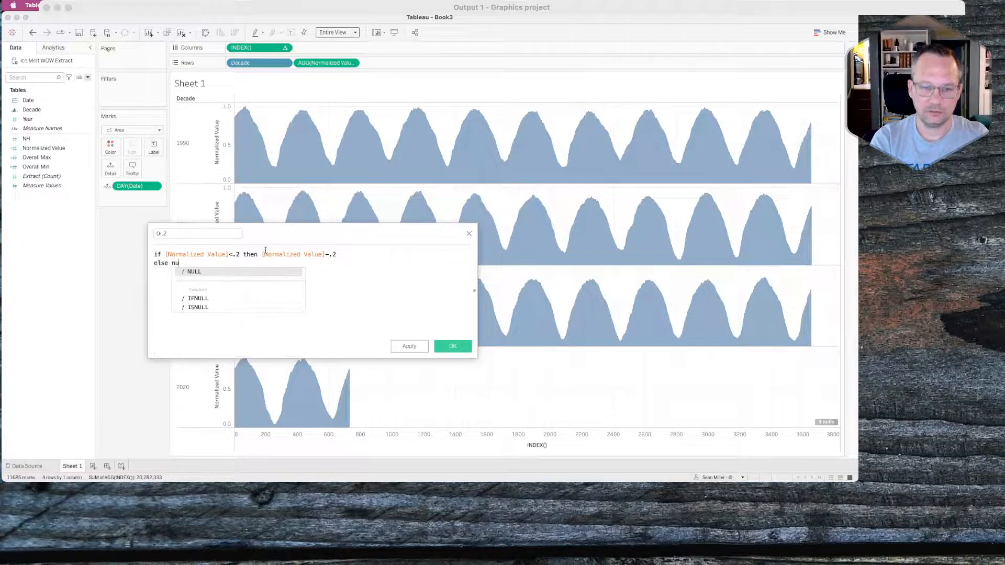
pyautogui.press('Return')
pyautogui.write('END')
pyautogui.press('Return')
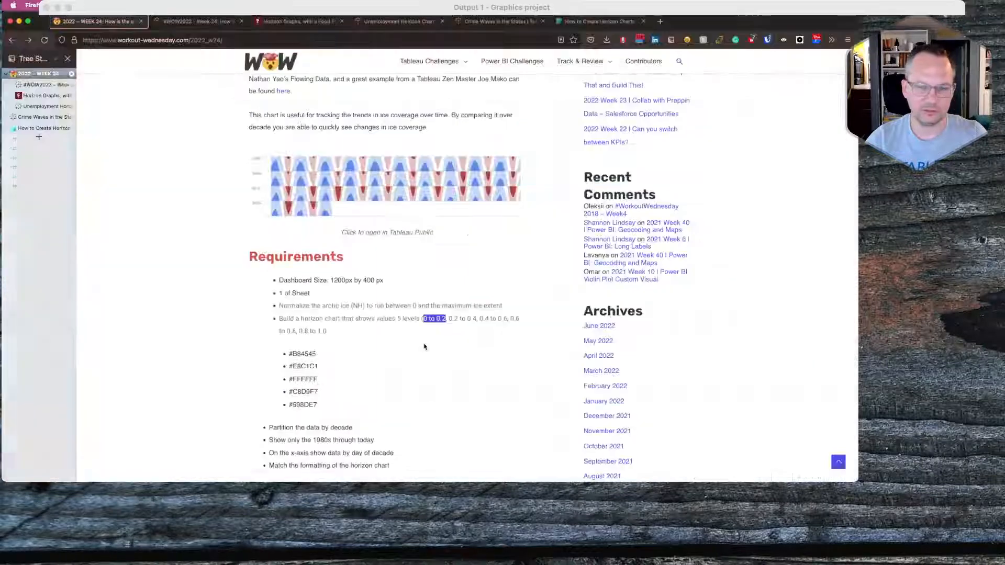
# Review the five level ranges on the Workout Wednesday page in Firefox and compare them with the area chart in Tableau.
pyautogui.press('super+Tab')
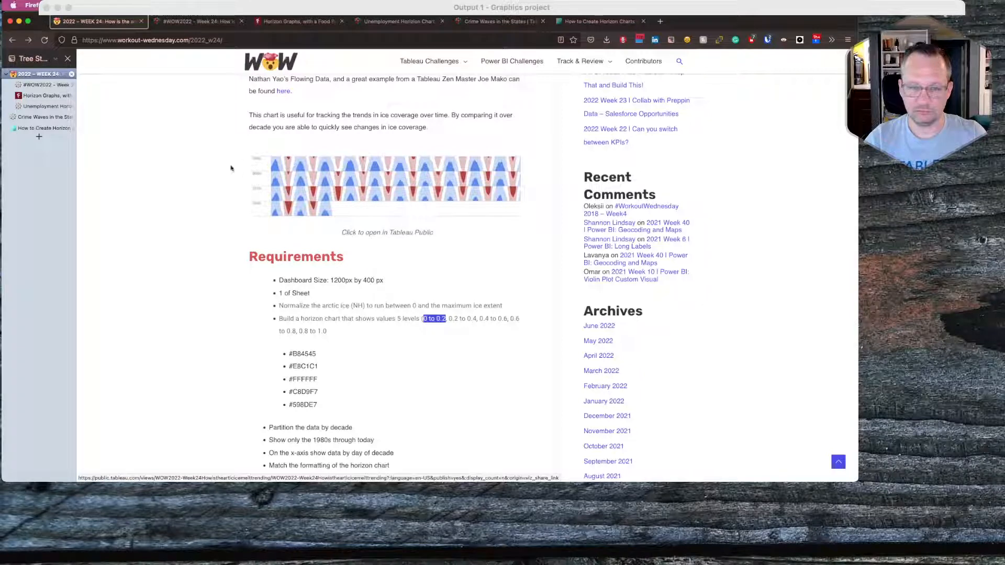
pyautogui.press('super+Tab')
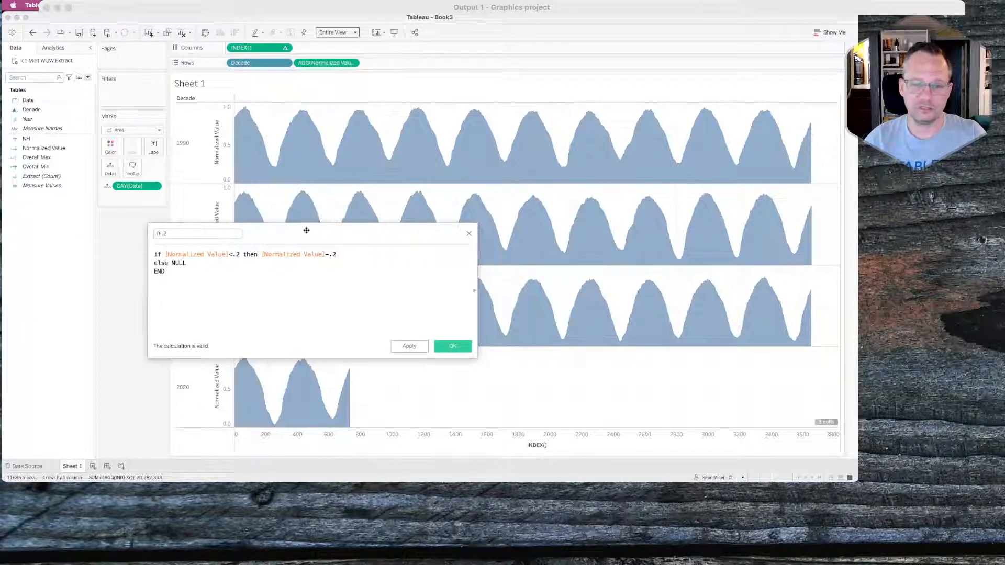
pyautogui.moveTo(306, 230); pyautogui.dragTo(273, 401)
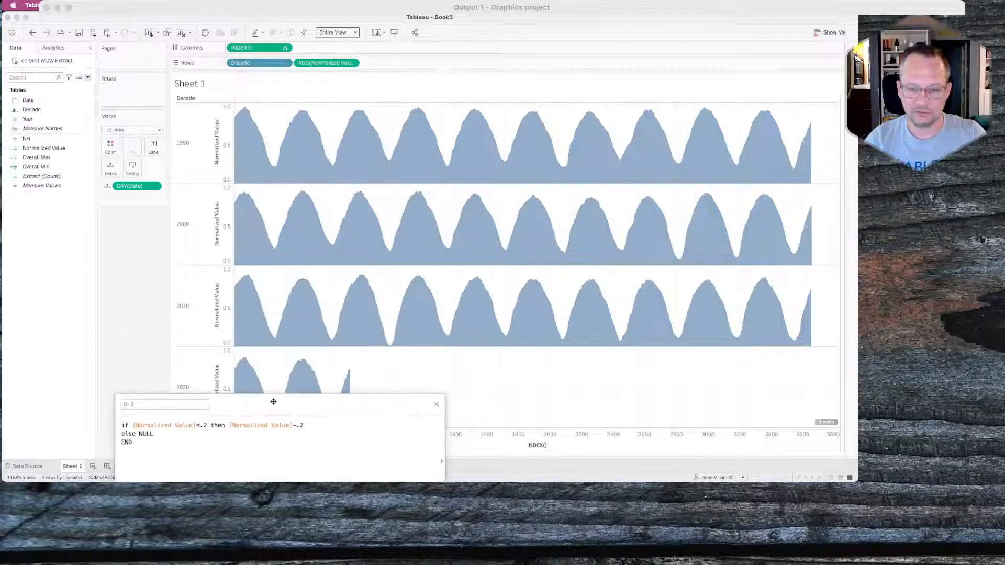
pyautogui.moveTo(391, 347)
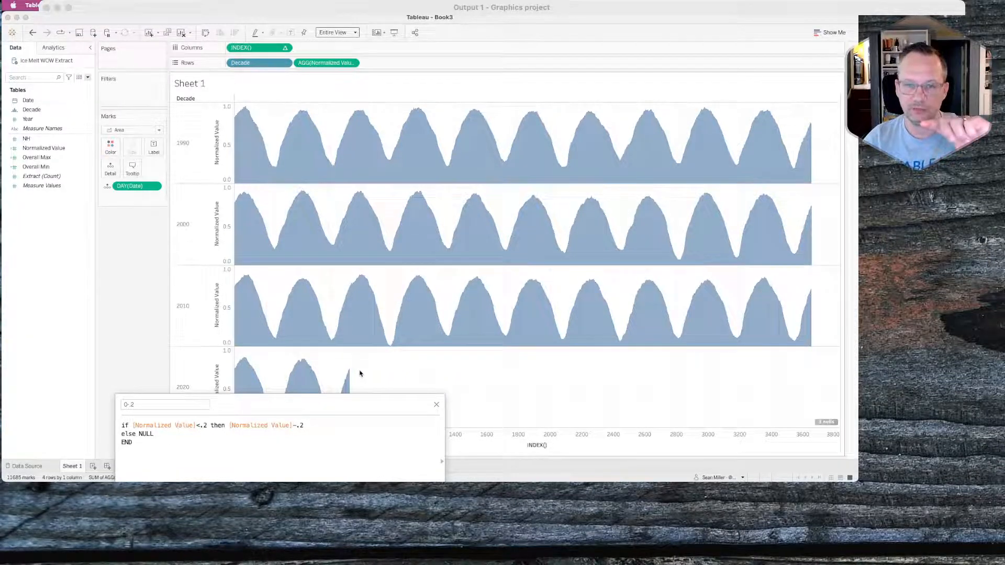
pyautogui.moveTo(337, 407); pyautogui.dragTo(384, 227)
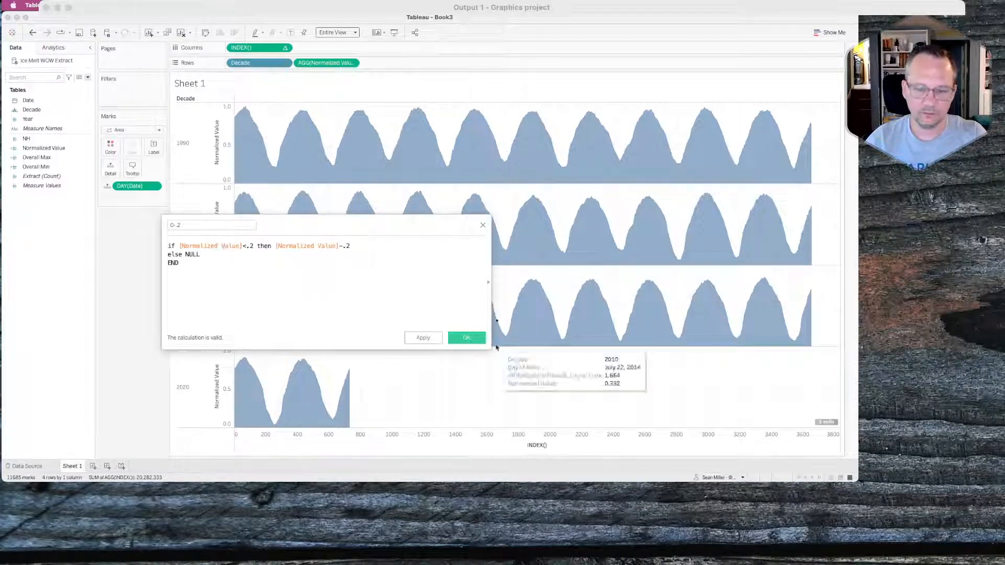
# Recheck the level requirements on the challenge page in Firefox, and save the 0-.2 calculation in Tableau.
pyautogui.click(456, 340)
pyautogui.press('super+Tab')
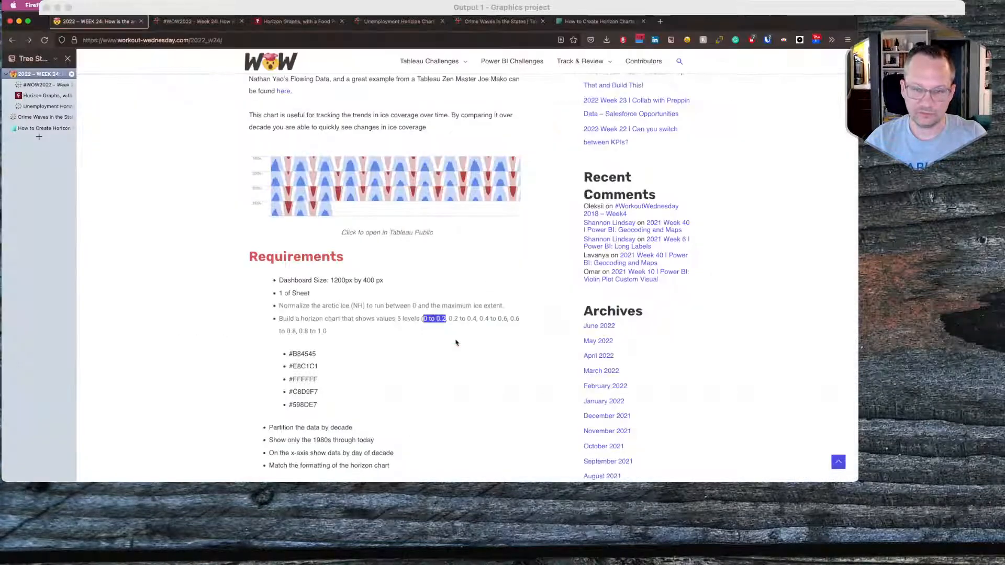
pyautogui.press('super+Tab')
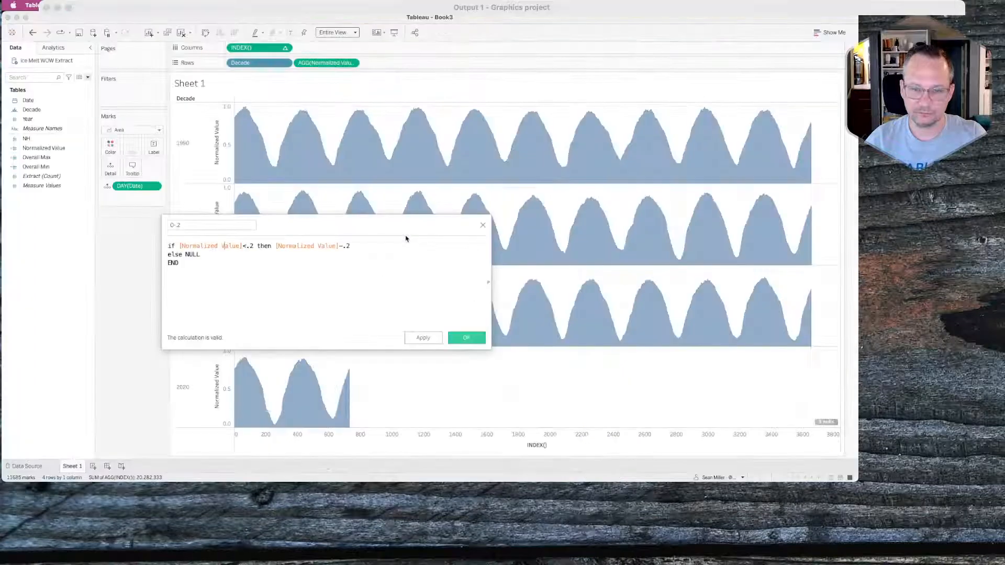
pyautogui.click(466, 338)
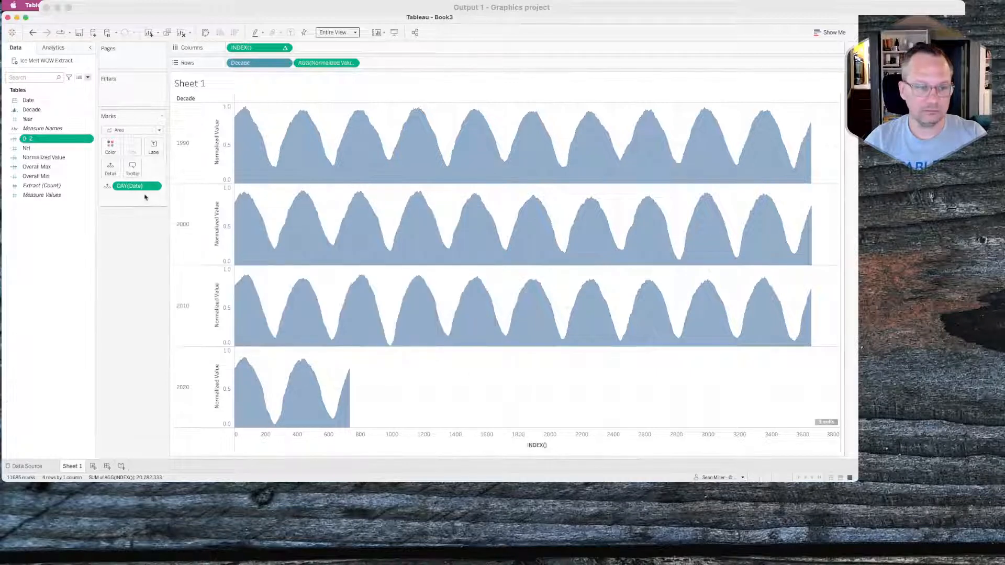
# Create a new calculated field named ".2-.4" in the data source.
pyautogui.rightClick(61, 233)
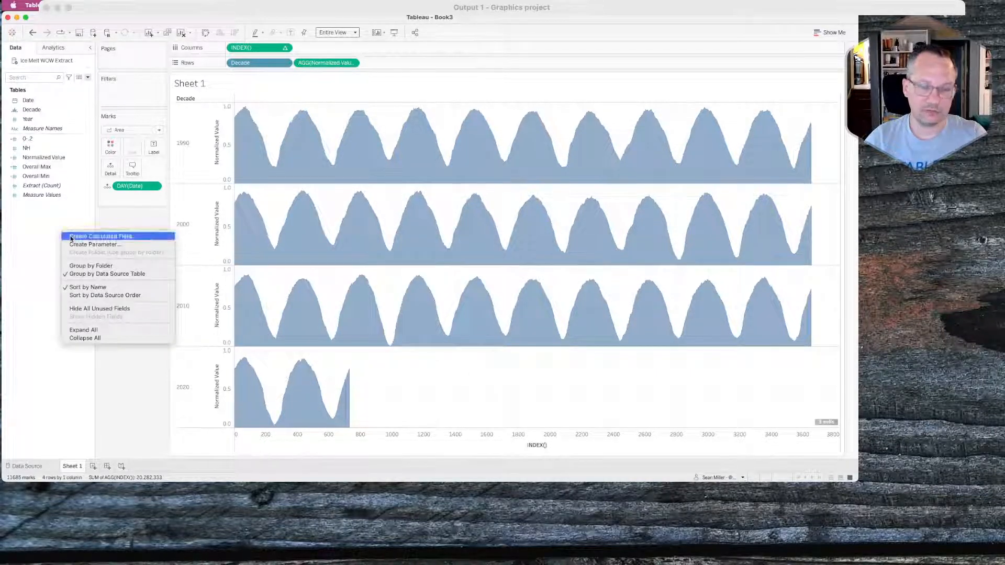
pyautogui.click(71, 238)
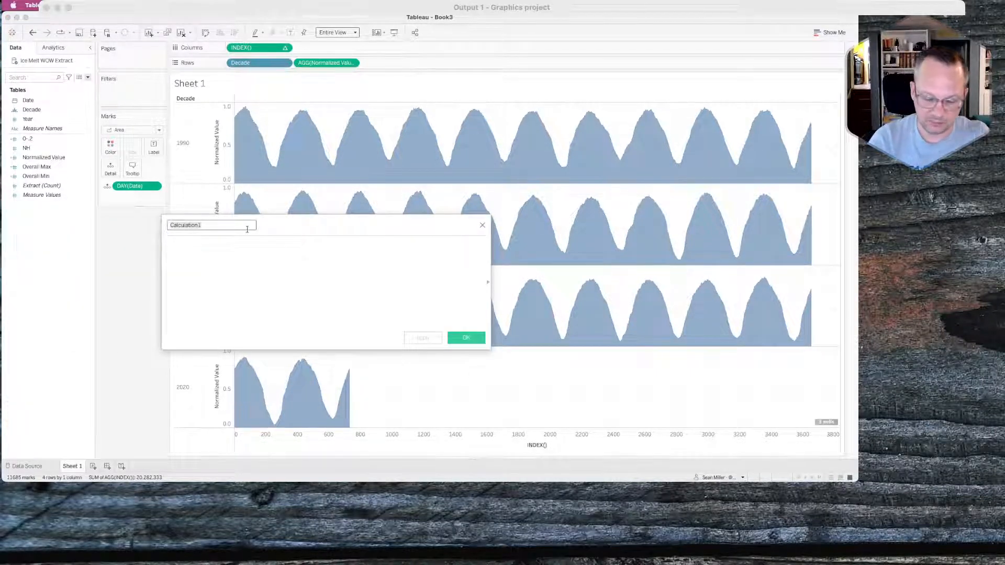
pyautogui.press('BackSpace')
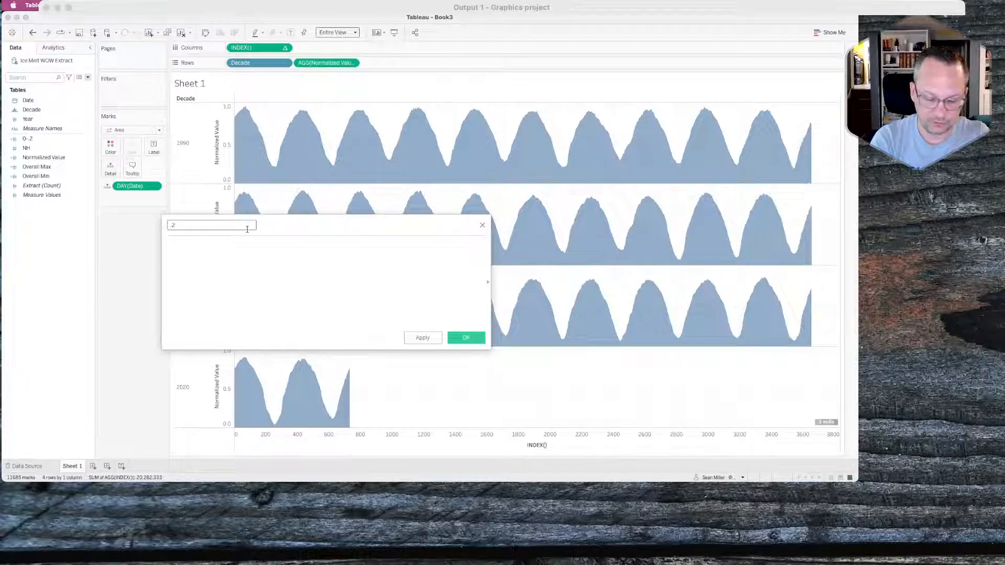
pyautogui.write('.2-.3')
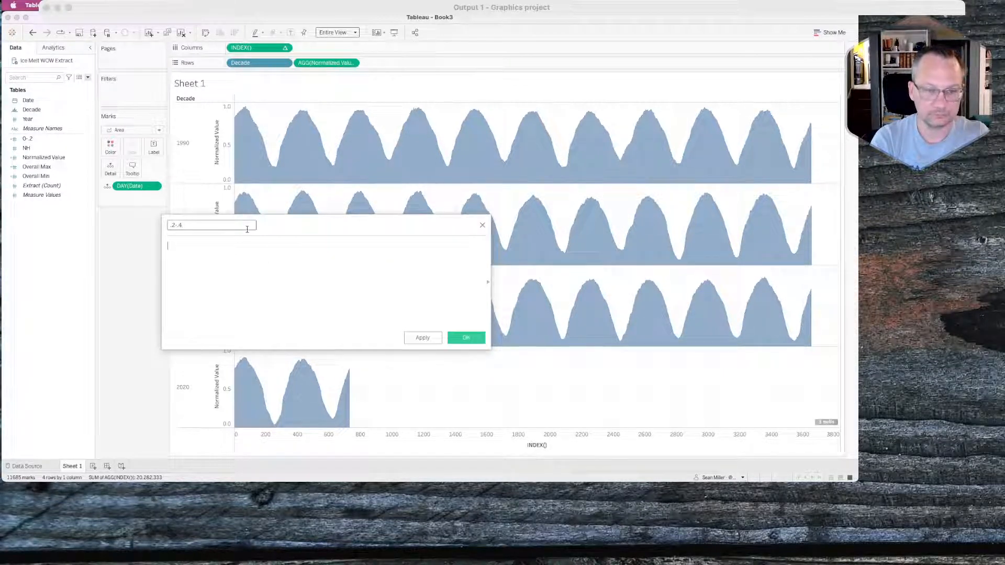
pyautogui.press('Tab')
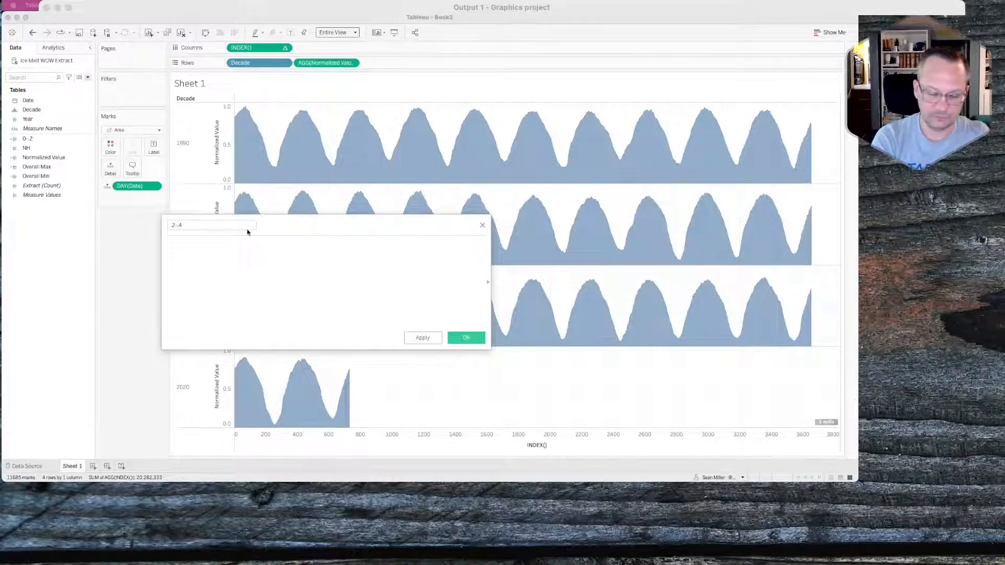
pyautogui.click(246, 243)
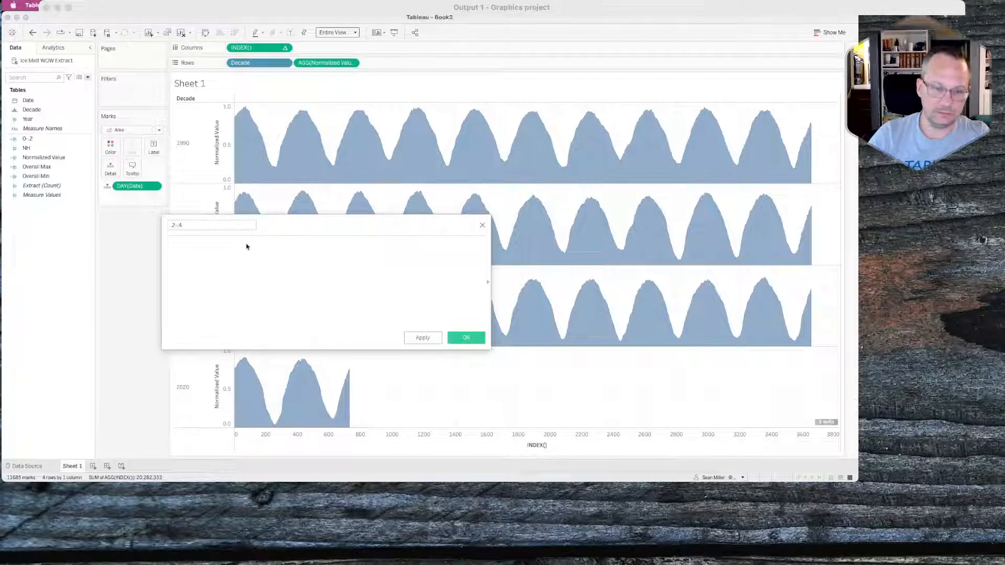
# Begin the formula with a condition returning -.2 when [Normalized Value] is less than .2.
pyautogui.write('if [Normalized Value]')
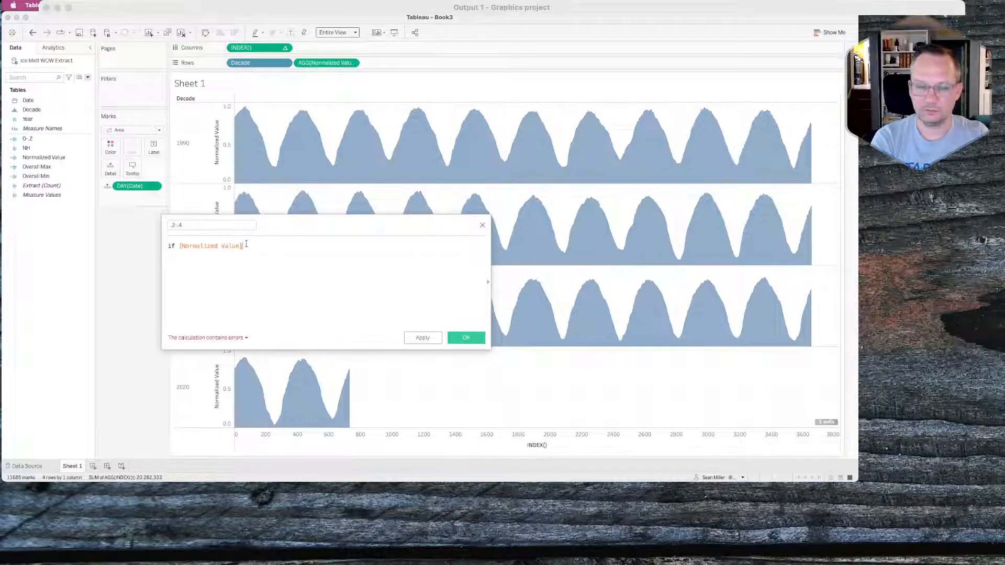
pyautogui.write('<.2')
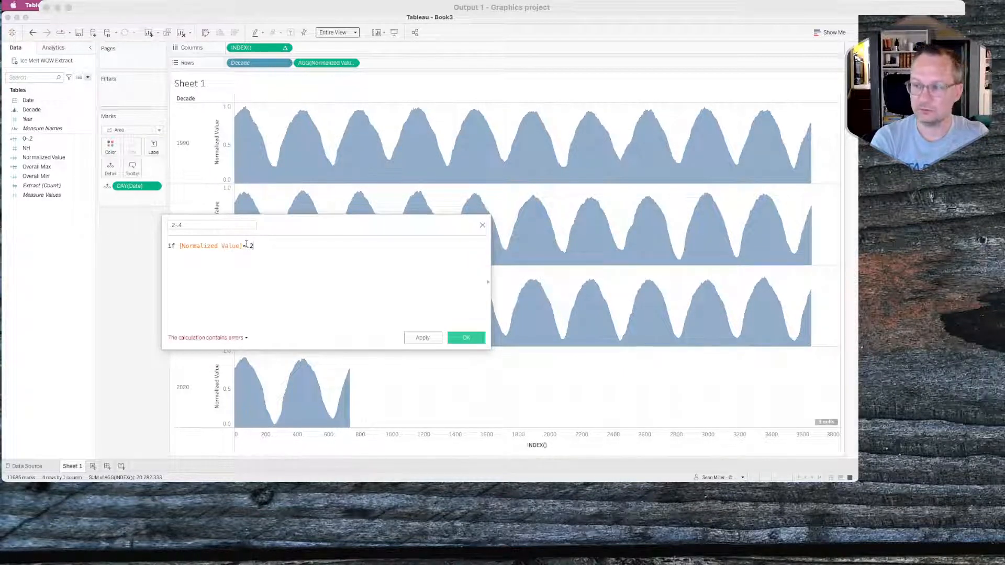
pyautogui.write(' then ')
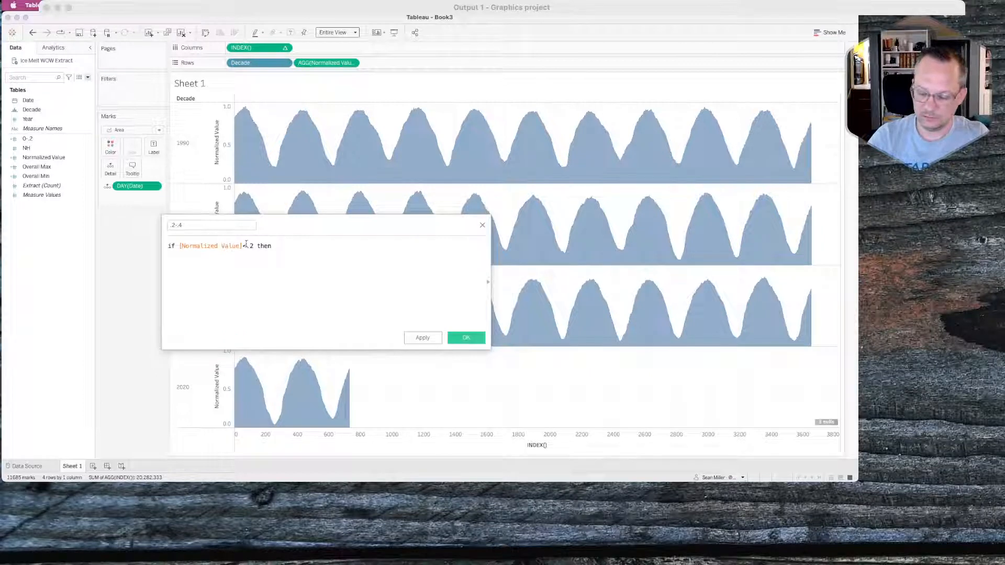
pyautogui.write('-.2')
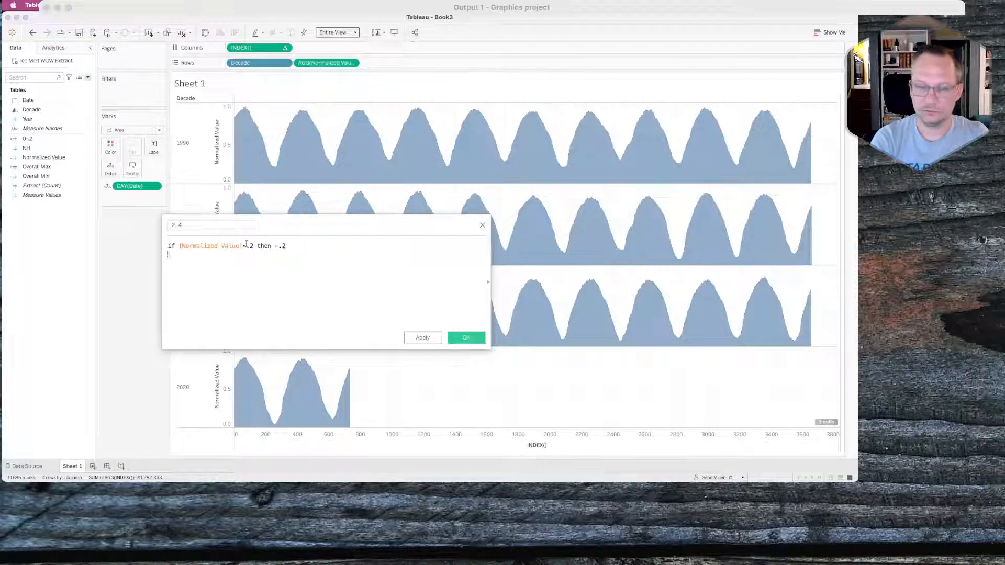
pyautogui.press('Return')
# Add an else branch to the formula with an indented nested if beneath it.
pyautogui.write('else')
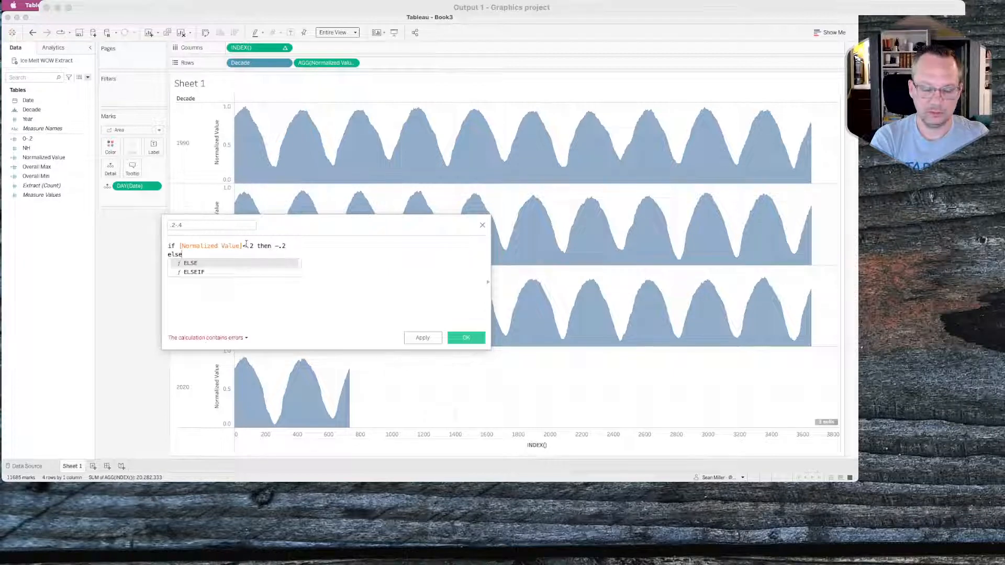
pyautogui.press('BackSpace')
pyautogui.press('BackSpace')
pyautogui.press('BackSpace')
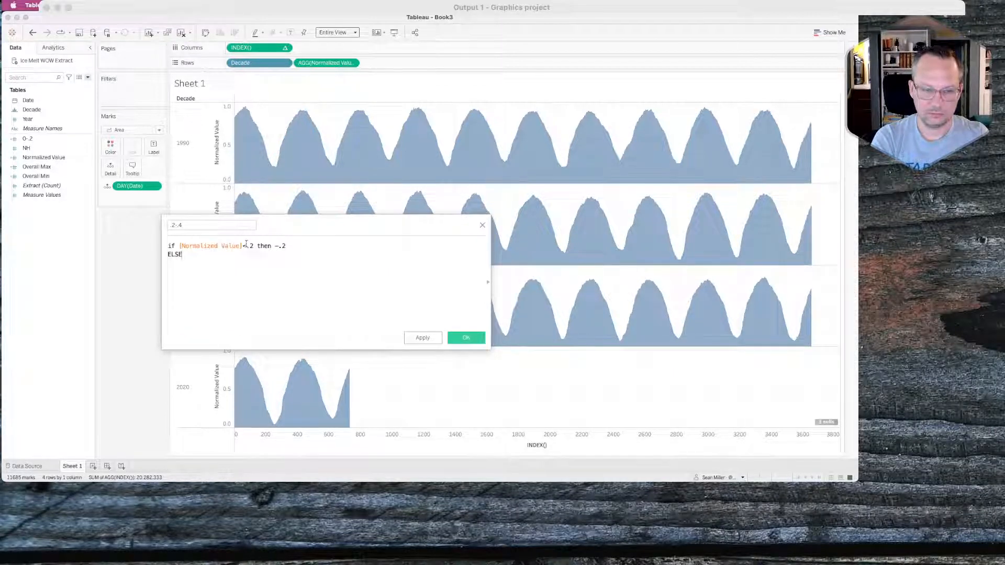
pyautogui.write('lse')
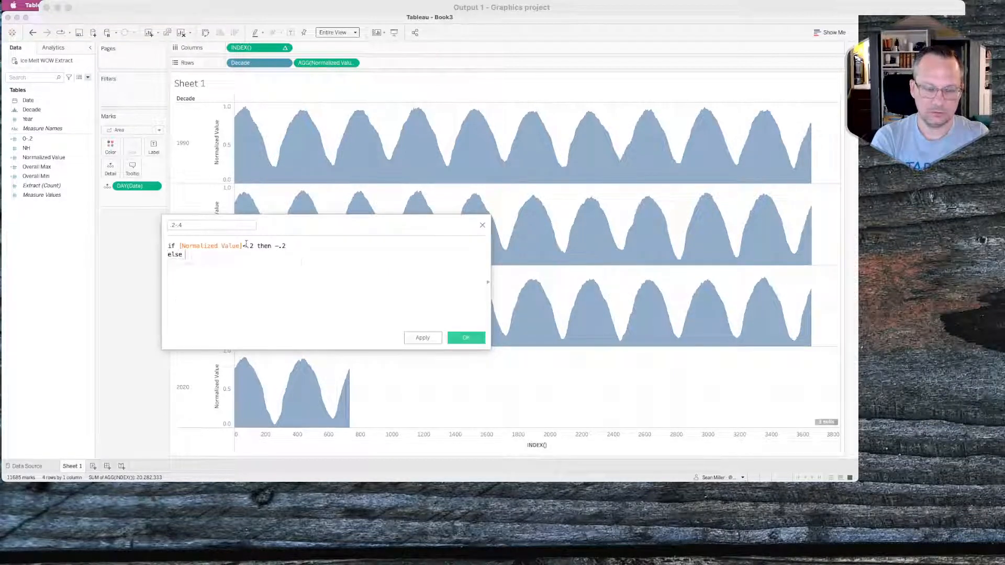
pyautogui.press('Return')
pyautogui.write('if')
pyautogui.press('BackSpace')
pyautogui.press('BackSpace')
pyautogui.press('BackSpace')
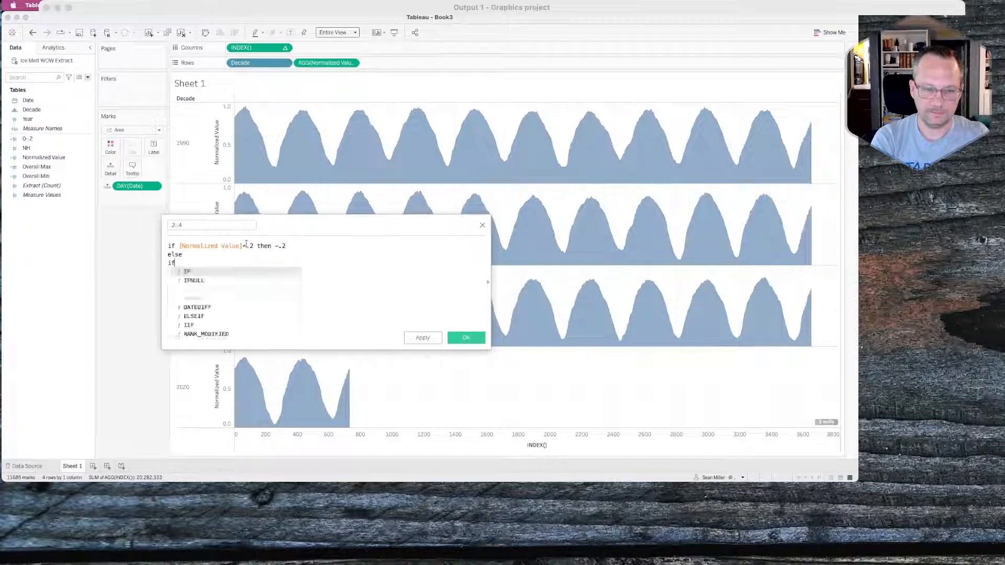
pyautogui.press('Tab')
pyautogui.write('if ')
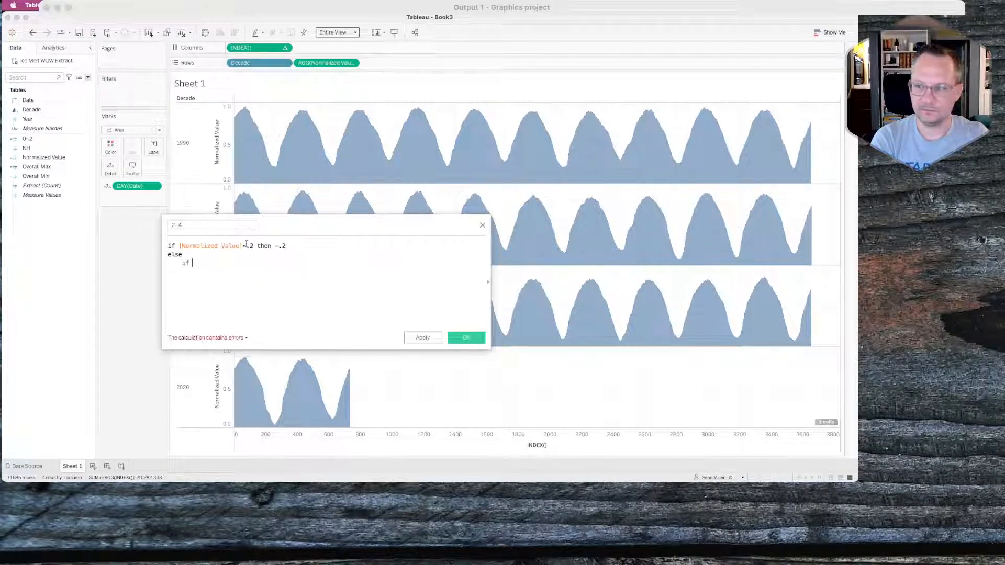
# Complete the nested condition so that [Normalized Value]<.4 returns [Normalized Value]-.4.
pyautogui.write('nor')
pyautogui.press('Return')
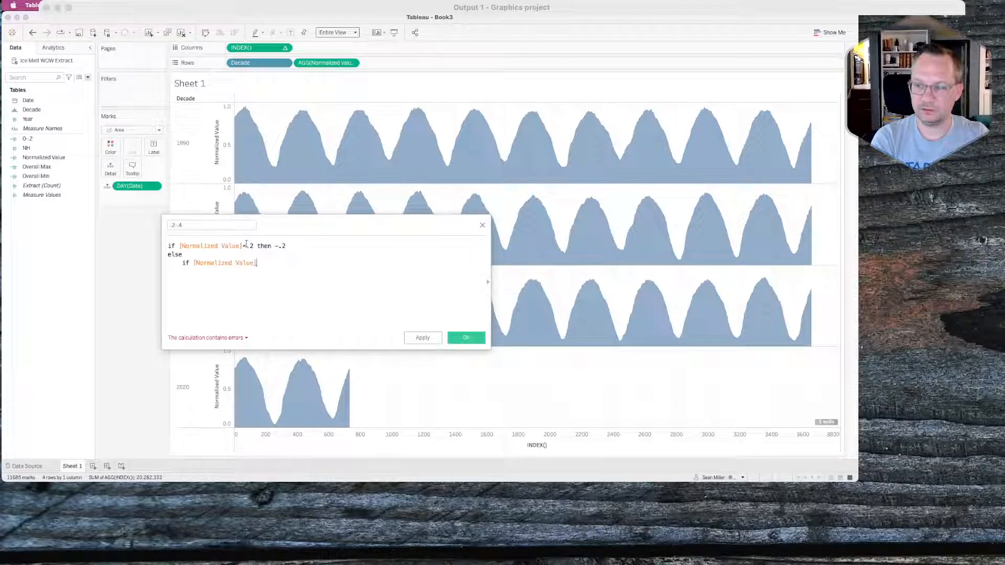
pyautogui.write('<.4')
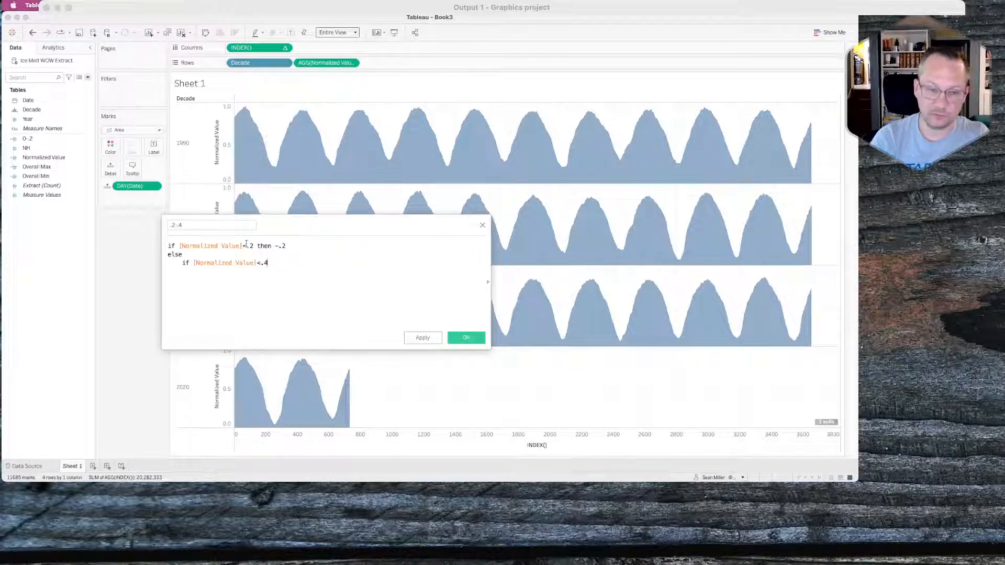
pyautogui.write(' then nu')
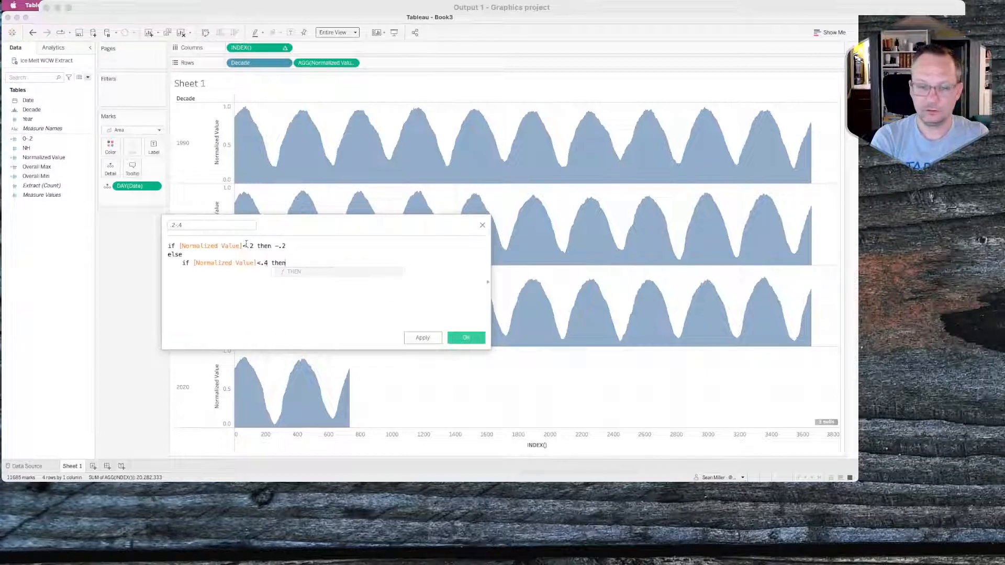
pyautogui.press('BackSpace')
pyautogui.press('BackSpace')
pyautogui.write('[Normalized Value]-')
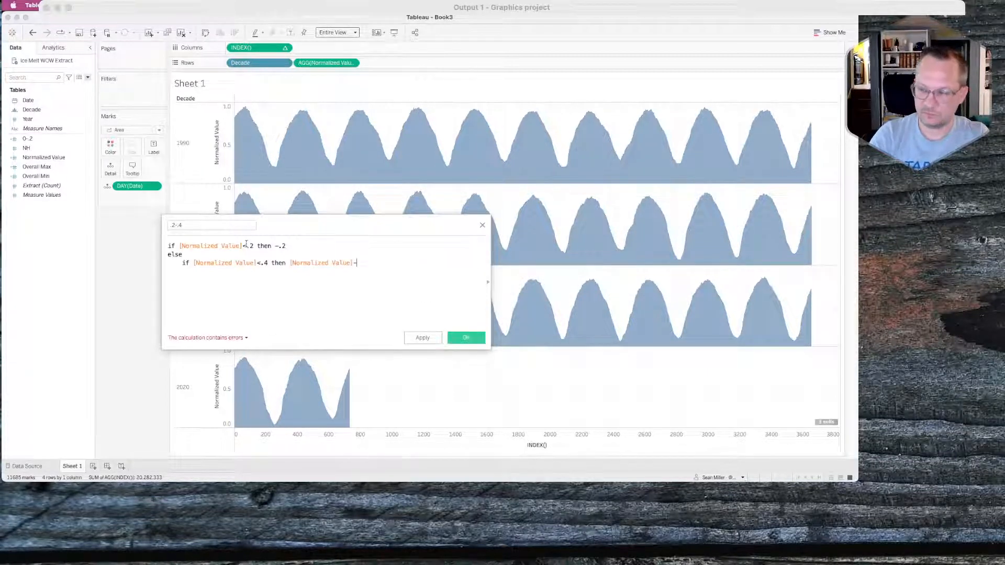
pyautogui.write('.')
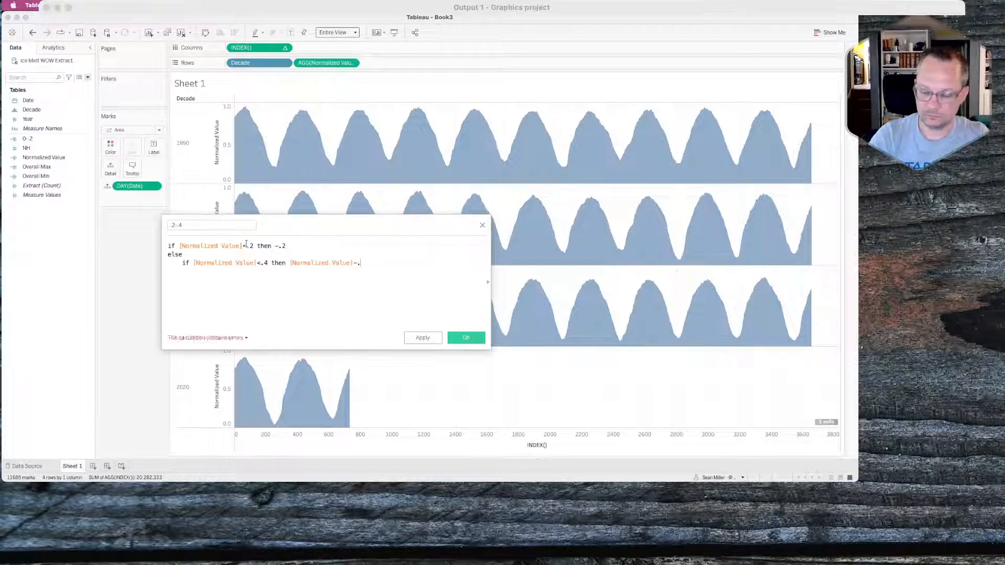
pyautogui.write('4')
# Add an "else null" line to the nested if and indent it to match.
pyautogui.press('Return')
pyautogui.write('else')
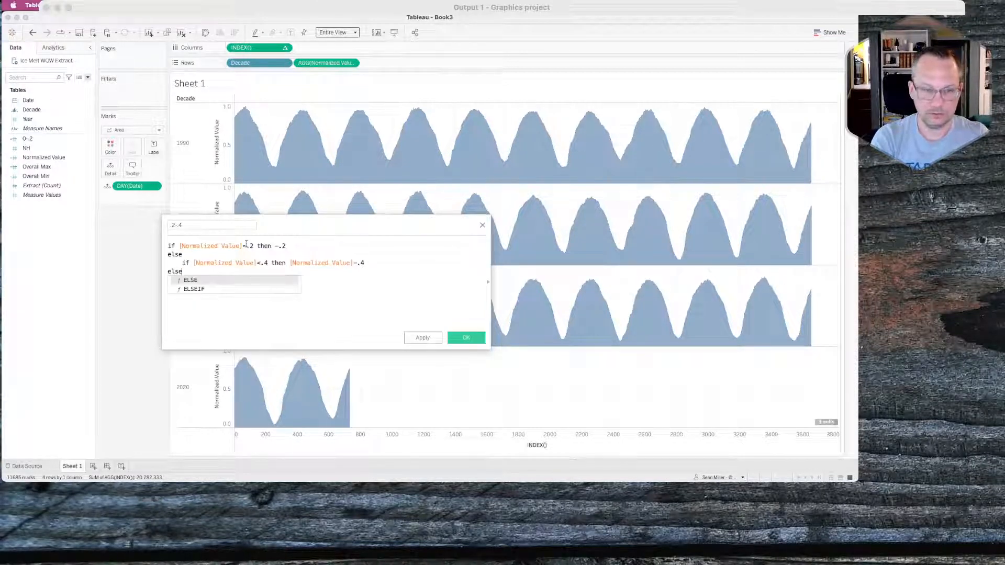
pyautogui.write(' null')
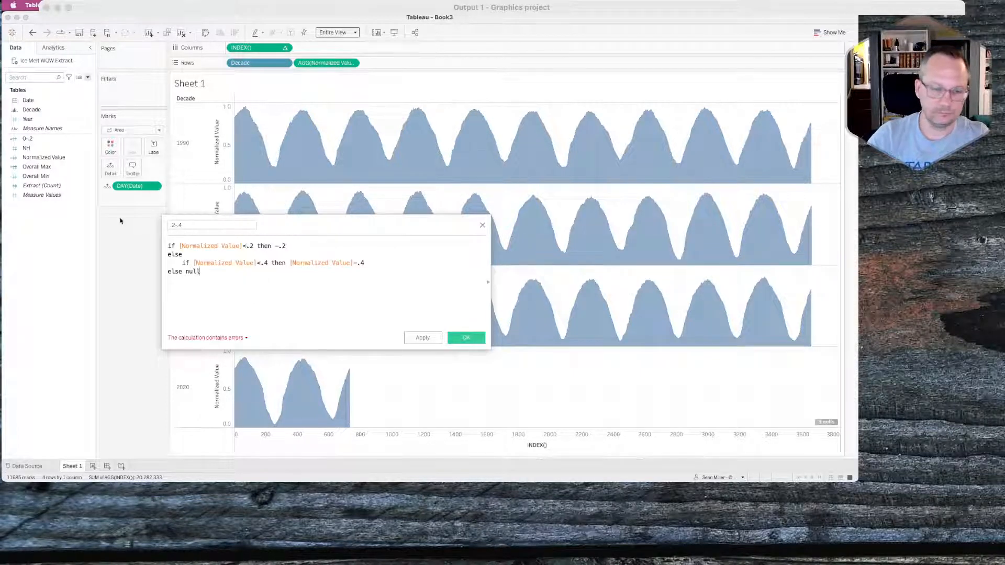
pyautogui.click(168, 271)
pyautogui.press('Tab')
pyautogui.click(227, 273)
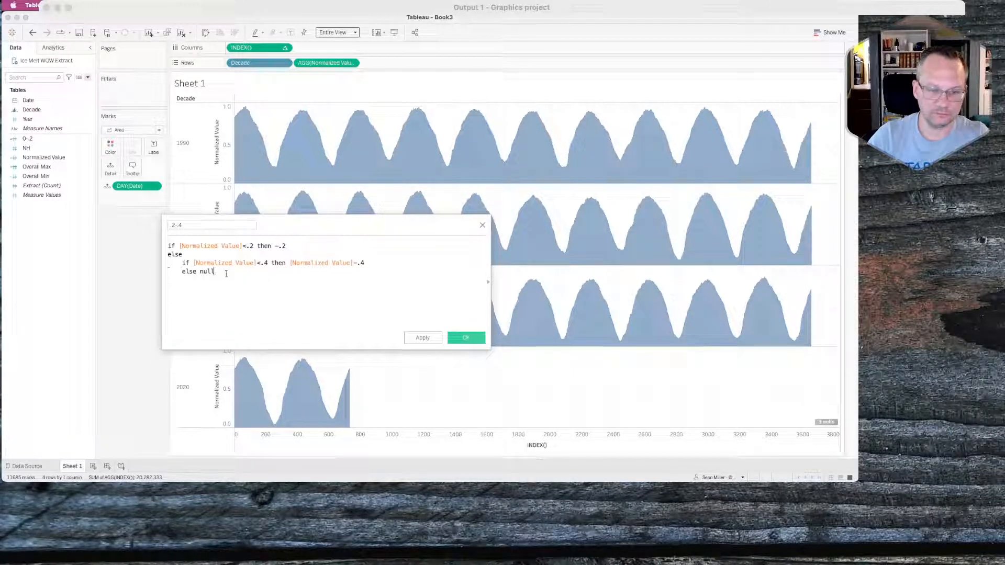
# Close the nested if with an indented end and the outer if with END on its own line.
pyautogui.press('Return')
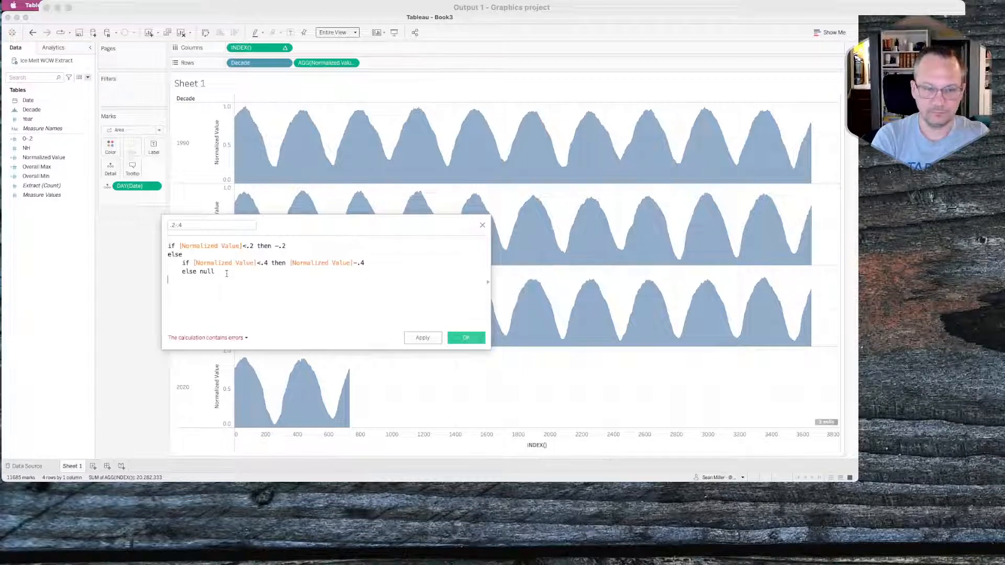
pyautogui.write('END')
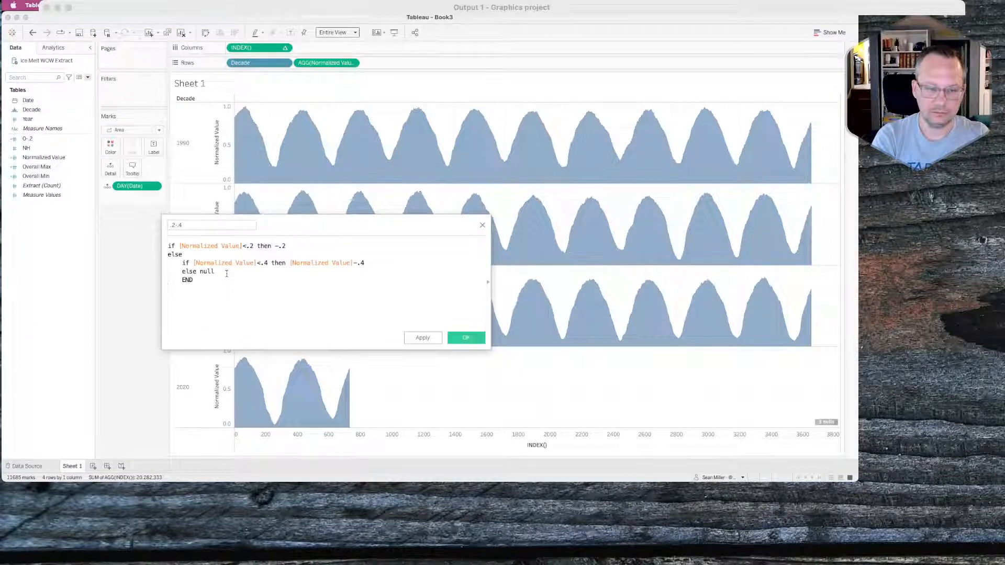
pyautogui.press('BackSpace')
pyautogui.press('BackSpace')
pyautogui.press('BackSpace')
pyautogui.write('end end')
pyautogui.press('Return')
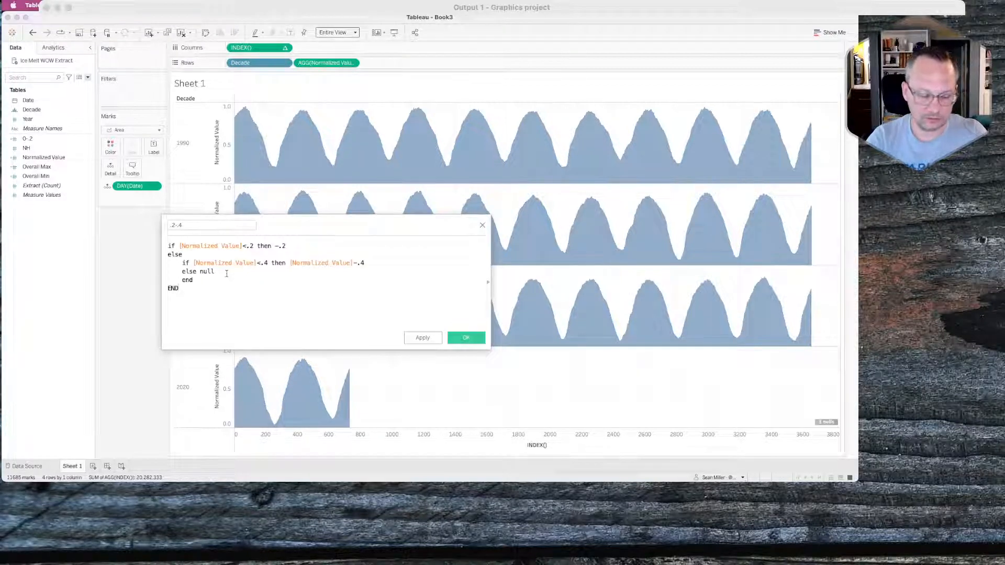
pyautogui.scroll(3, 226, 273)
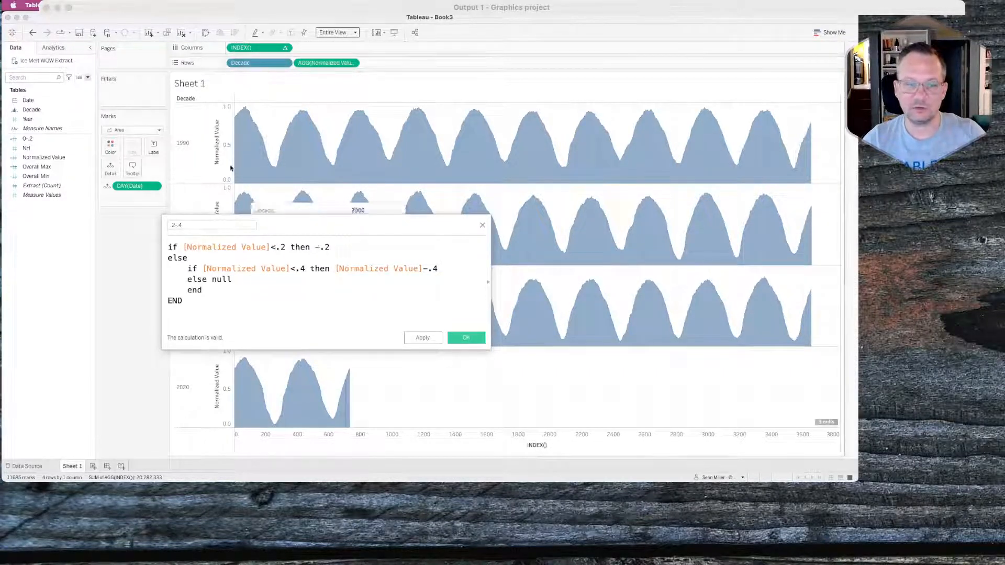
# Switch to Firefox, examine the horizon chart examples and the explanation of splitting data into coloured bands, and return to Tableau.
pyautogui.moveTo(255, 165)
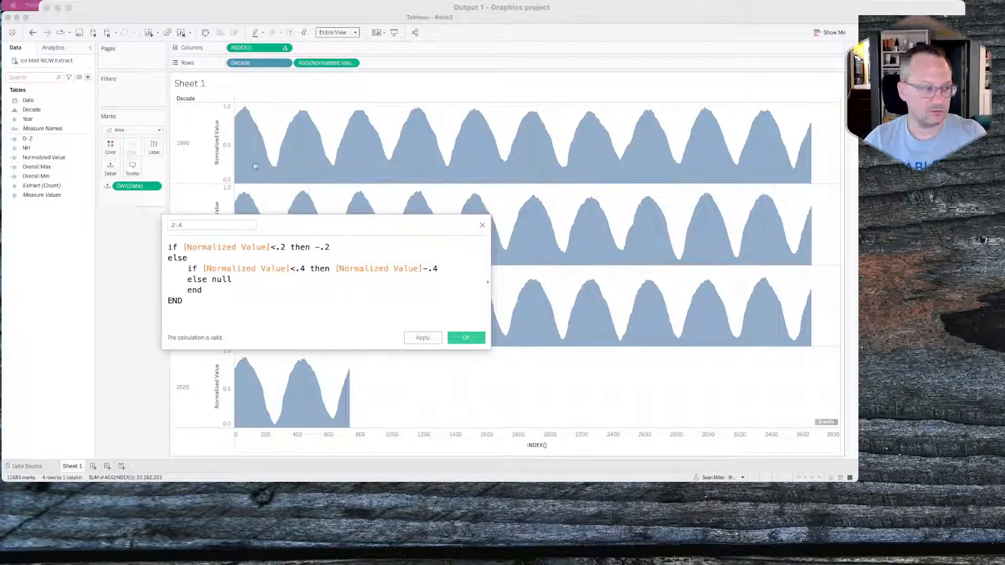
pyautogui.press('super+Tab')
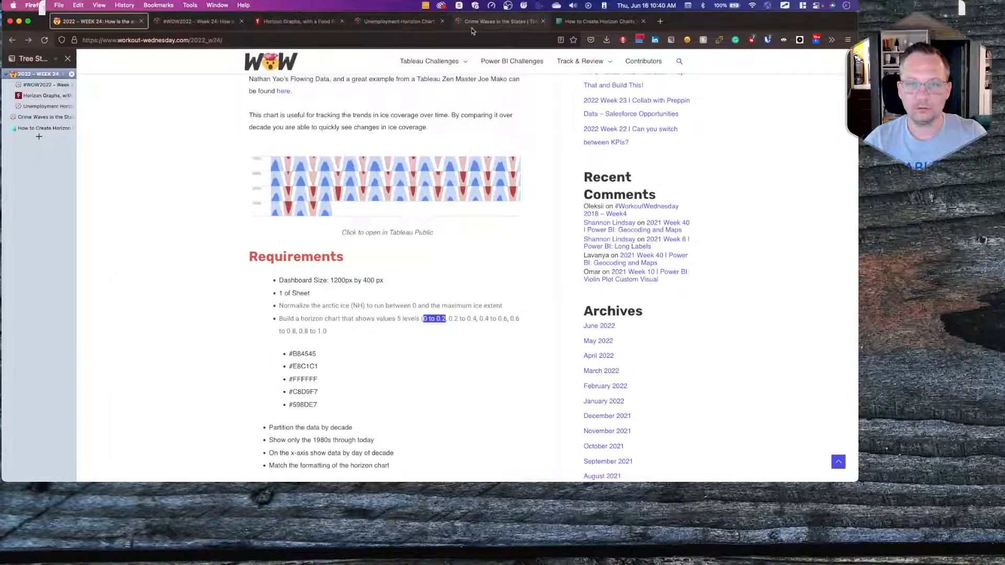
pyautogui.click(433, 24)
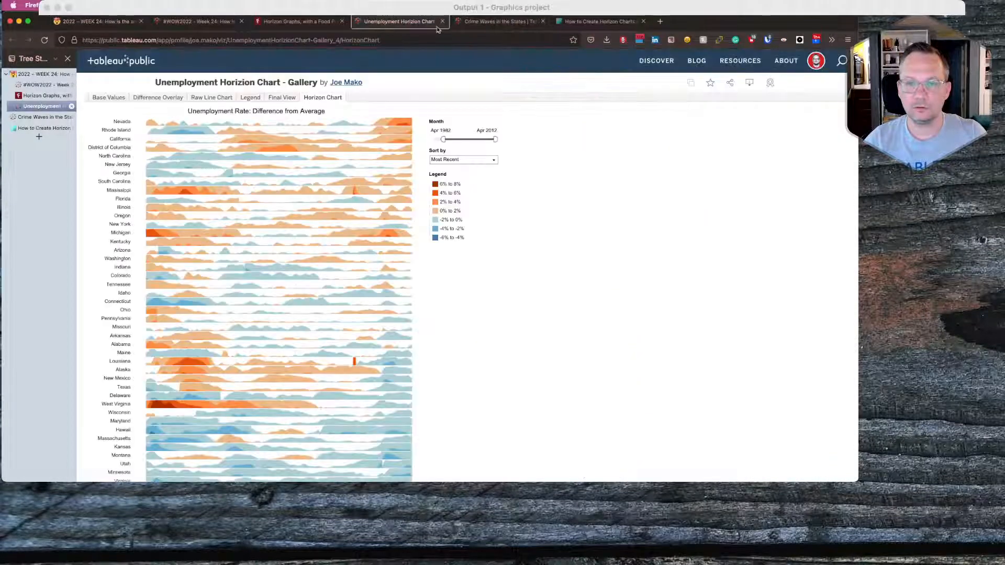
pyautogui.click(492, 24)
pyautogui.click(598, 24)
pyautogui.scroll(-4, 401, 231)
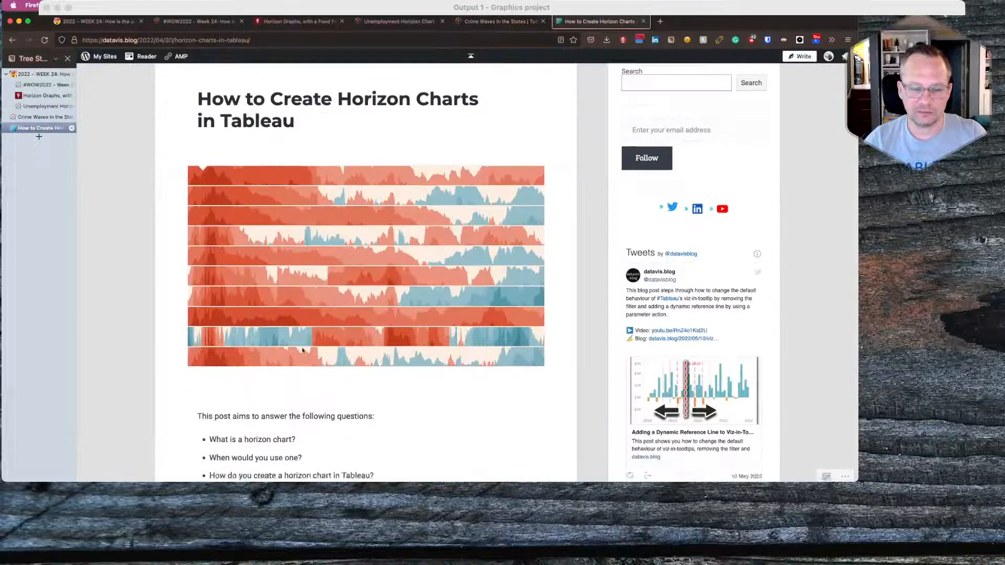
pyautogui.scroll(2, 303, 347)
pyautogui.click(306, 21)
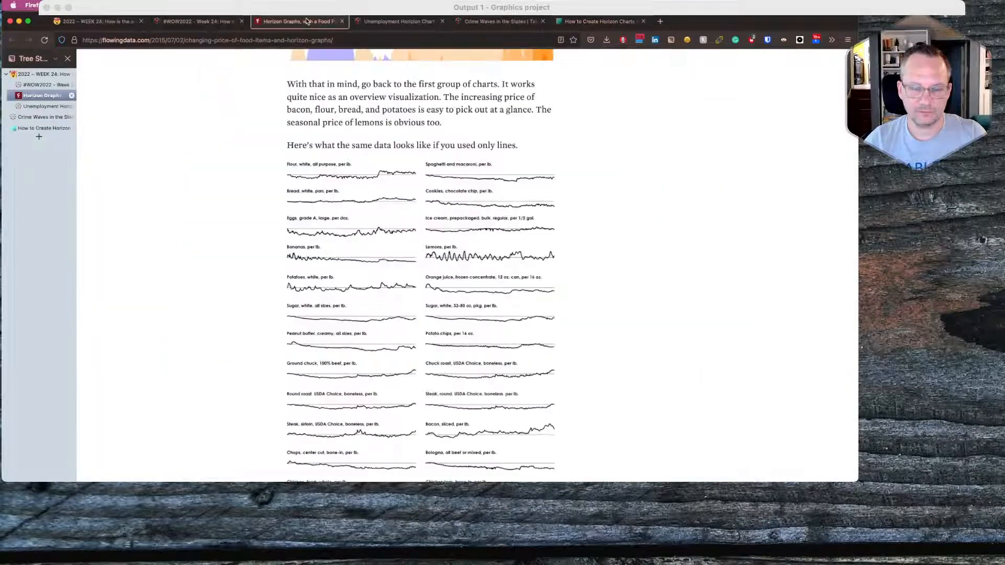
pyautogui.scroll(-15, 332, 273)
pyautogui.scroll(20, 332, 272)
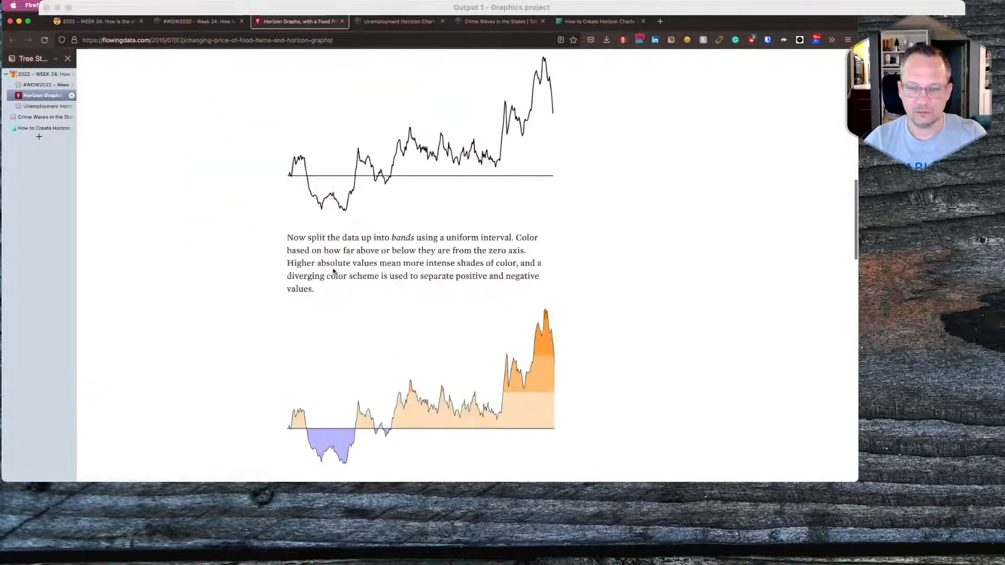
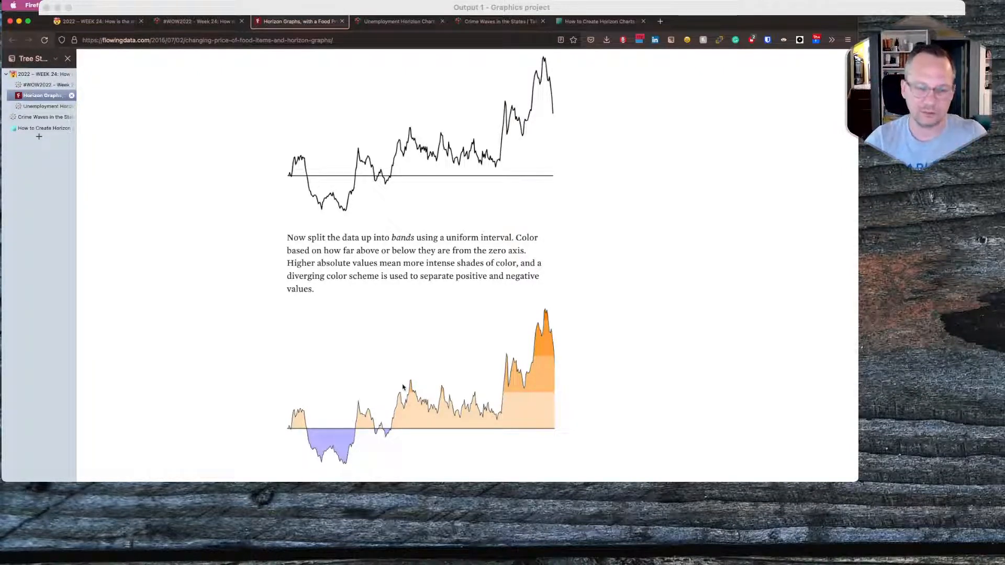
pyautogui.press('super+Tab')
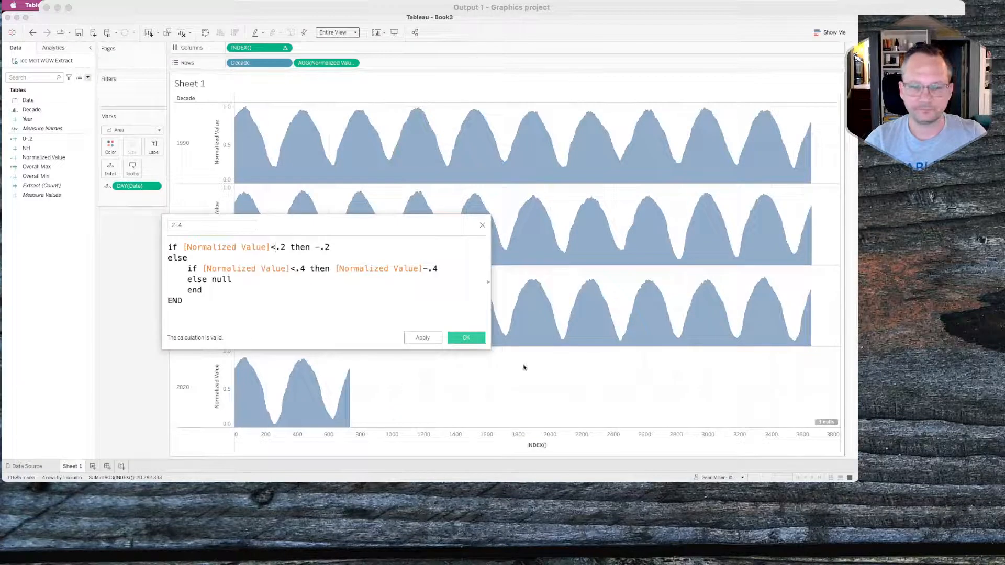
# Save the .2-.4 calculation and create a new calculated field named .4-.6.
pyautogui.click(466, 338)
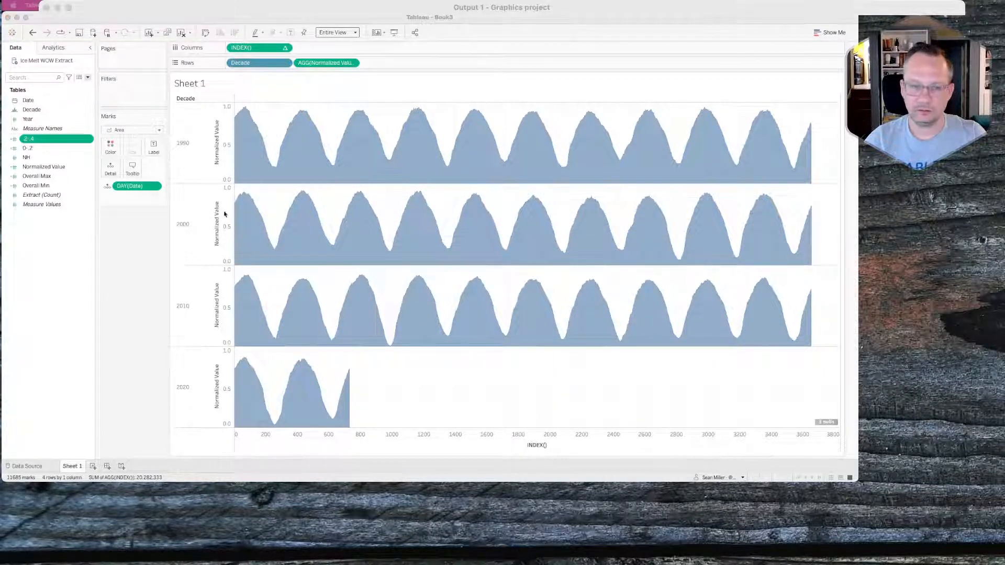
pyautogui.rightClick(34, 246)
pyautogui.click(49, 254)
pyautogui.rightClick(48, 254)
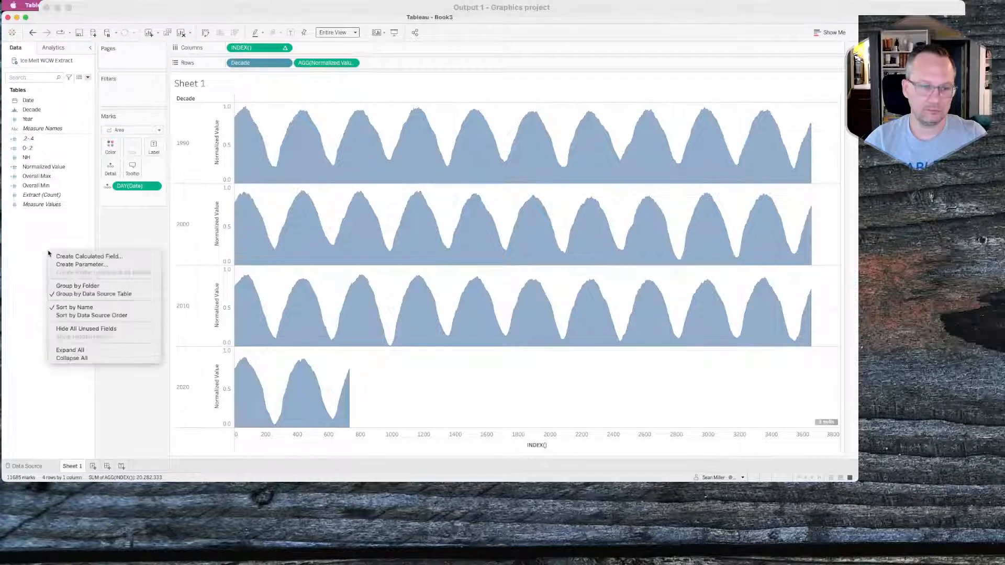
pyautogui.click(79, 254)
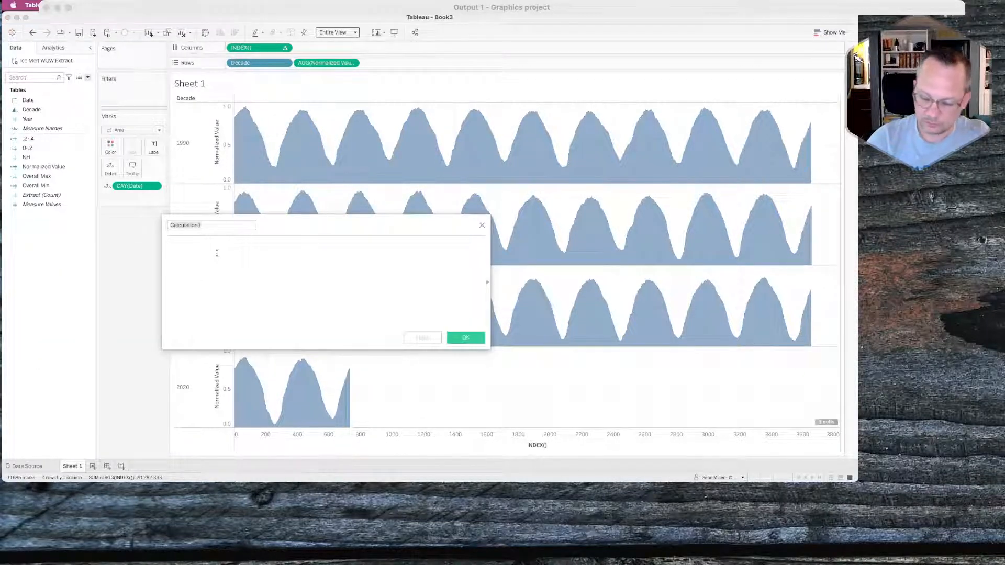
pyautogui.write('.4-.6')
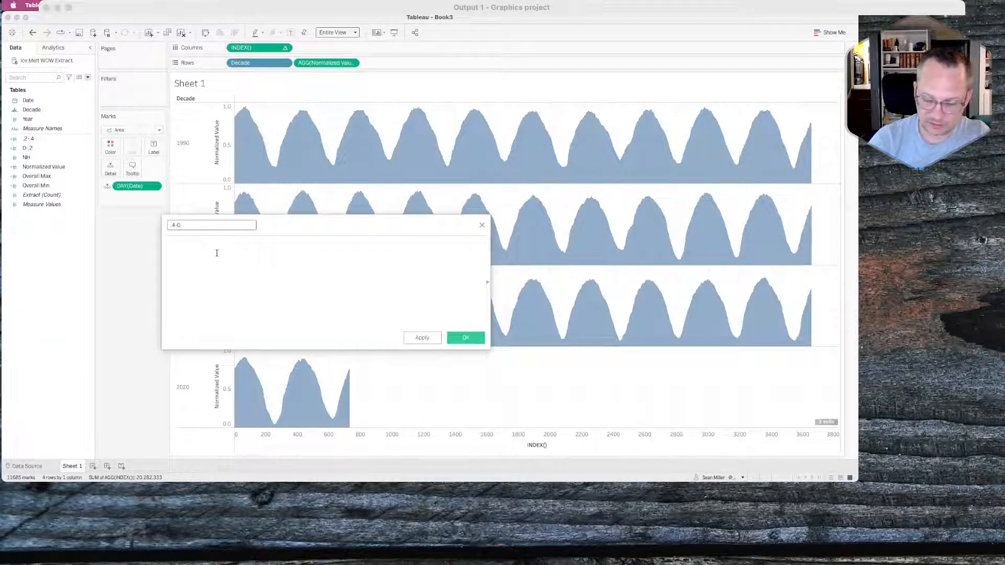
pyautogui.press('BackSpace')
pyautogui.press('BackSpace')
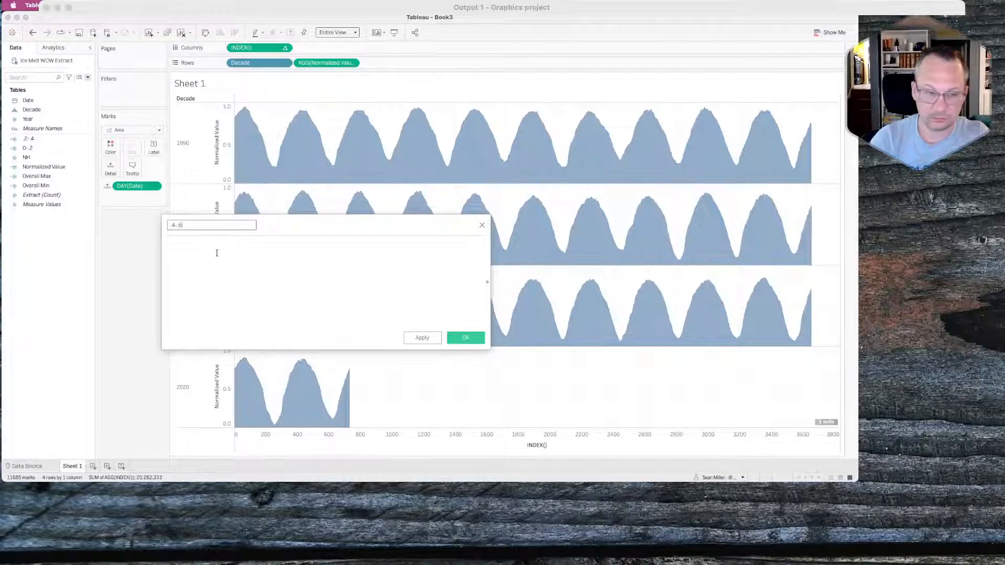
pyautogui.click(217, 253)
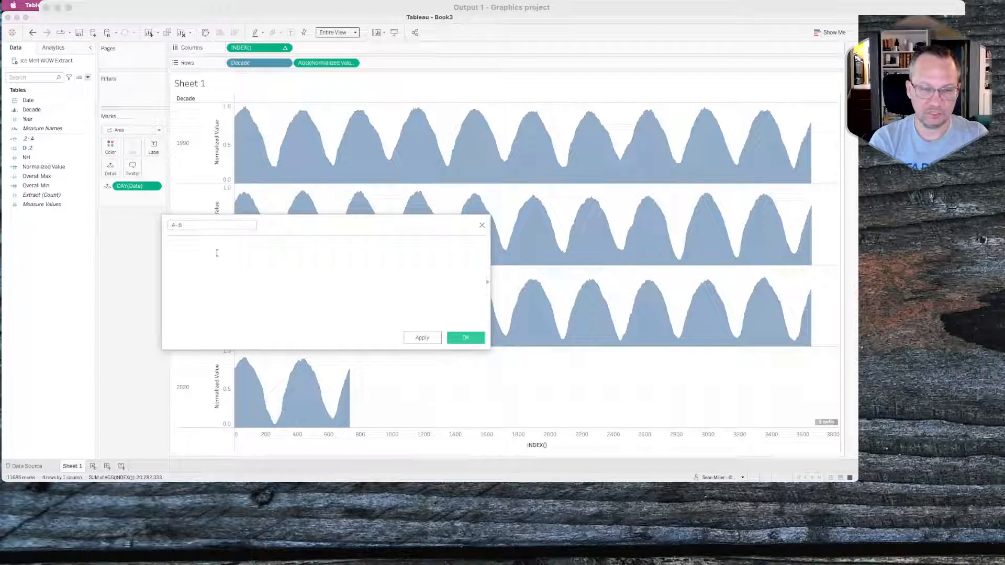
# Write the outer condition "if [Normalized Value]<.6 then .2" in the formula, followed by ELSE on its own line.
pyautogui.write('if [')
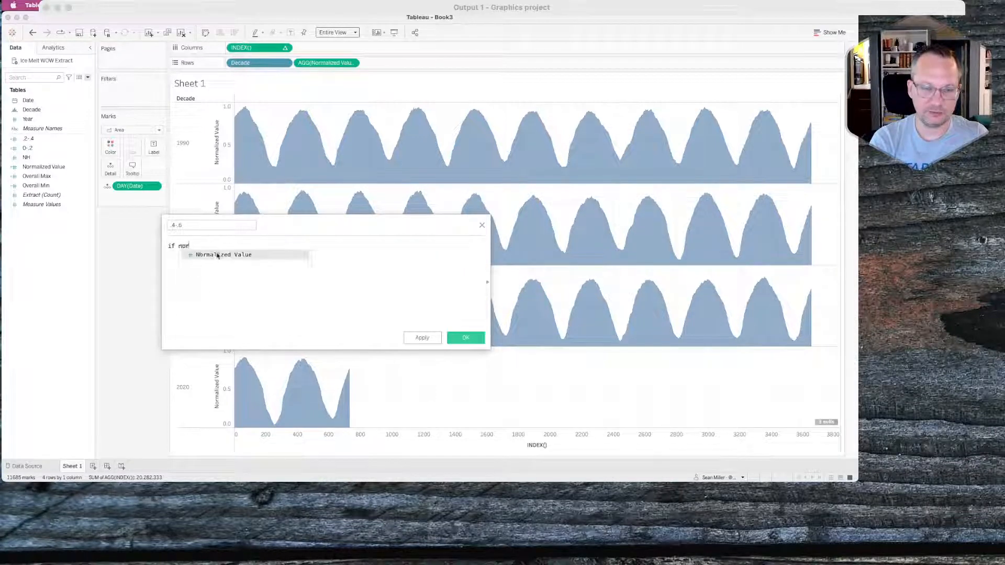
pyautogui.press('Return')
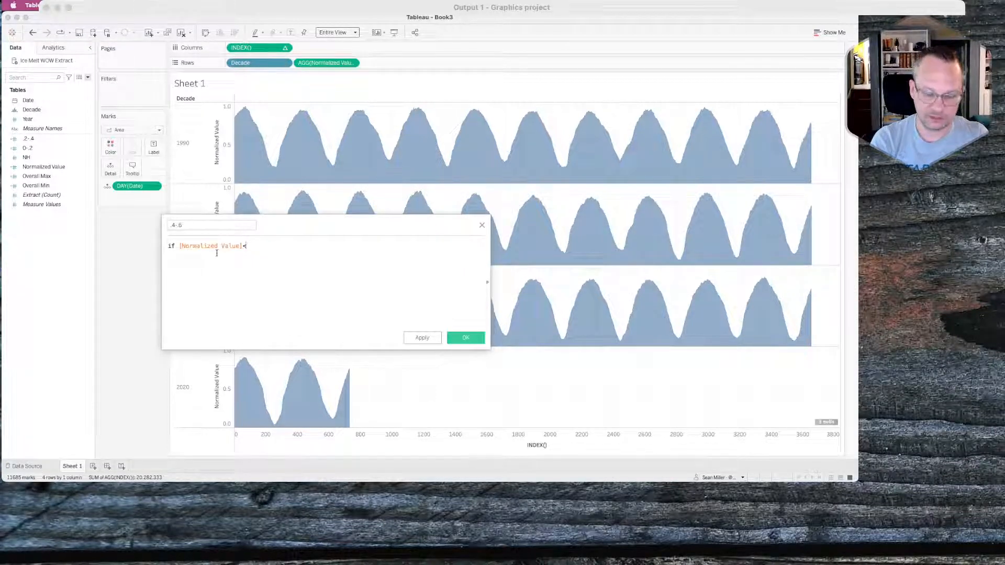
pyautogui.write('<.6')
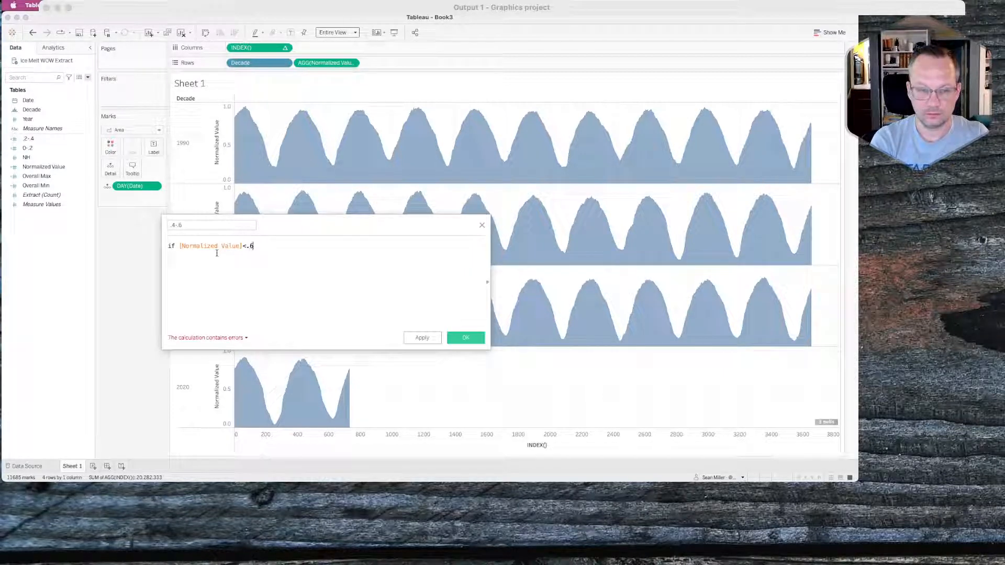
pyautogui.write(' then')
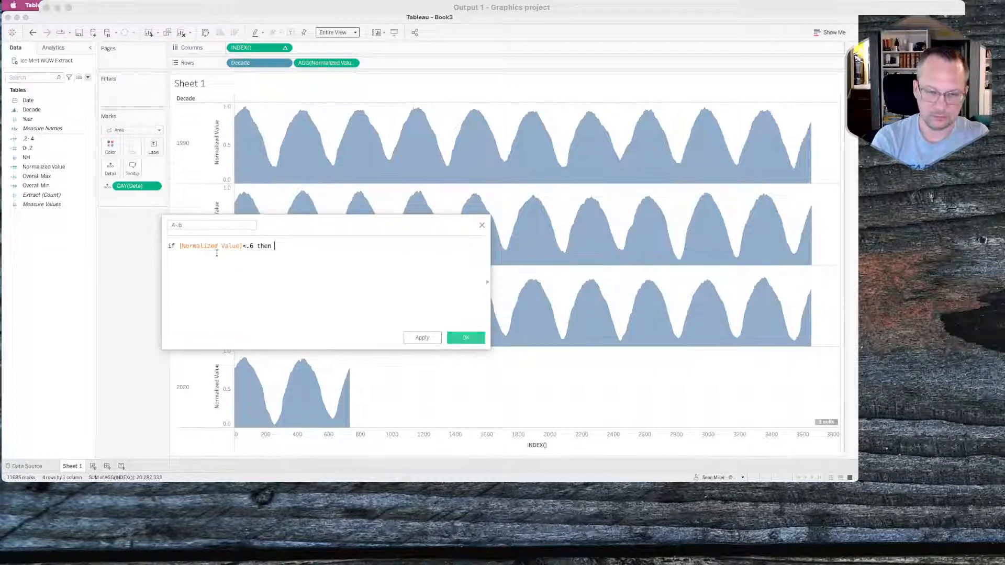
pyautogui.write(' .23')
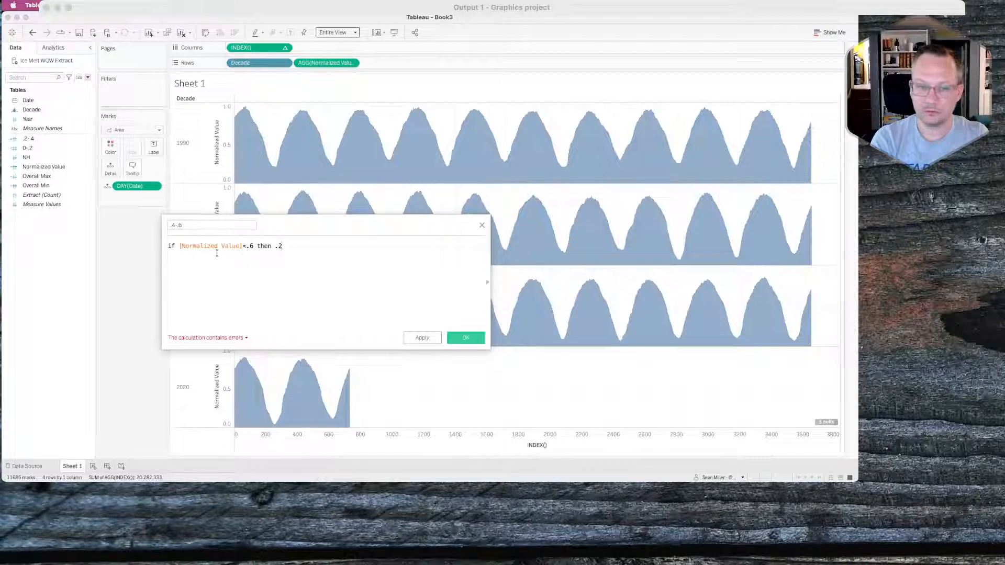
pyautogui.press('Return')
pyautogui.write('ELSE')
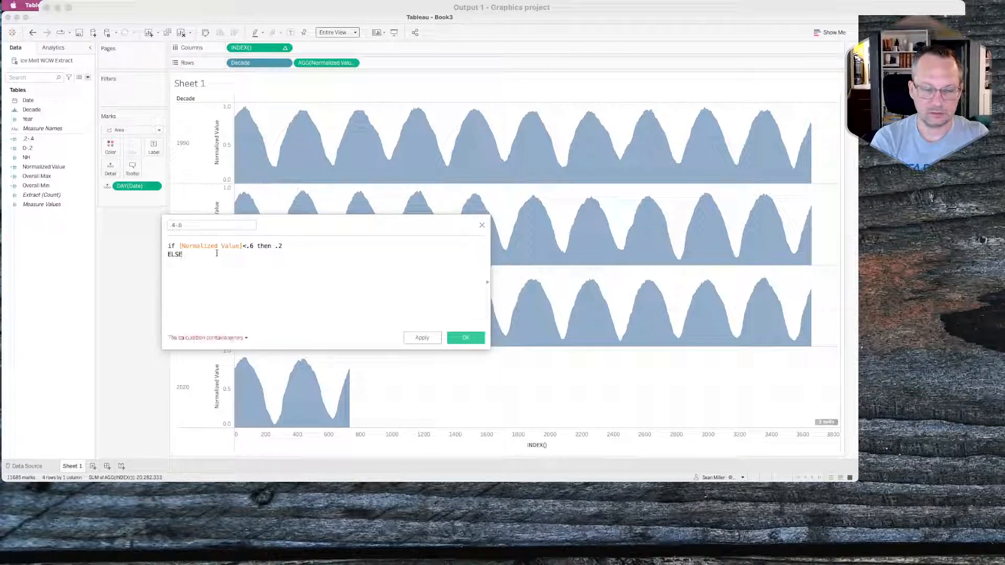
# Add an indented nested condition below ELSE reading "if [Normalized Value]<.4 then null".
pyautogui.press('Return')
pyautogui.write('if ')
pyautogui.write('[Normalized Value]')
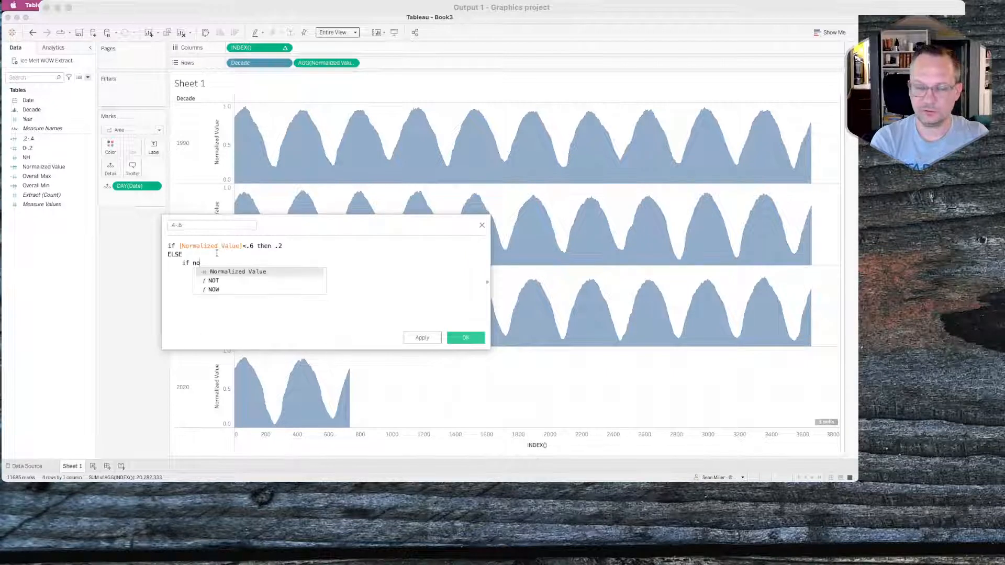
pyautogui.write('<.')
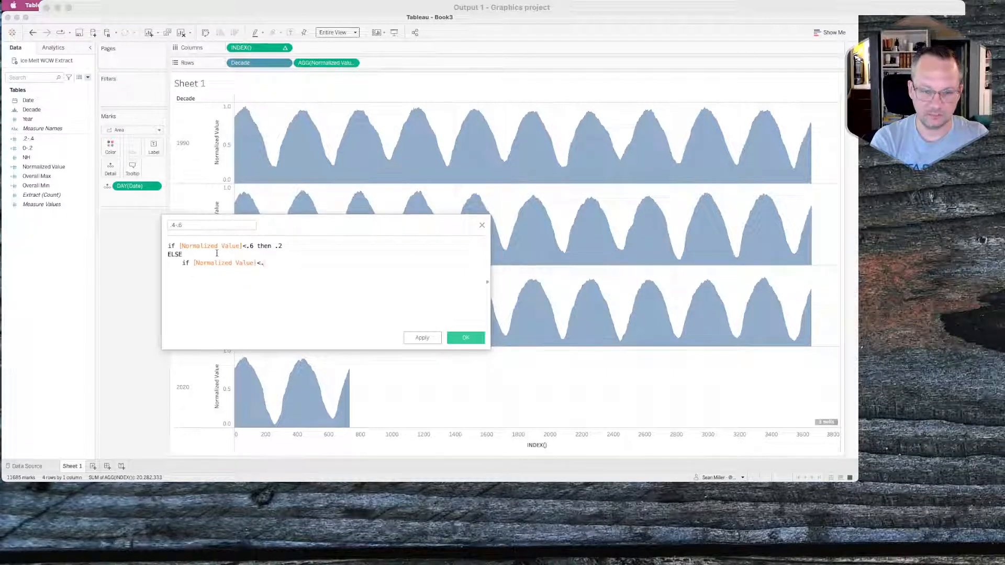
pyautogui.write('3')
pyautogui.press('BackSpace')
pyautogui.write('4')
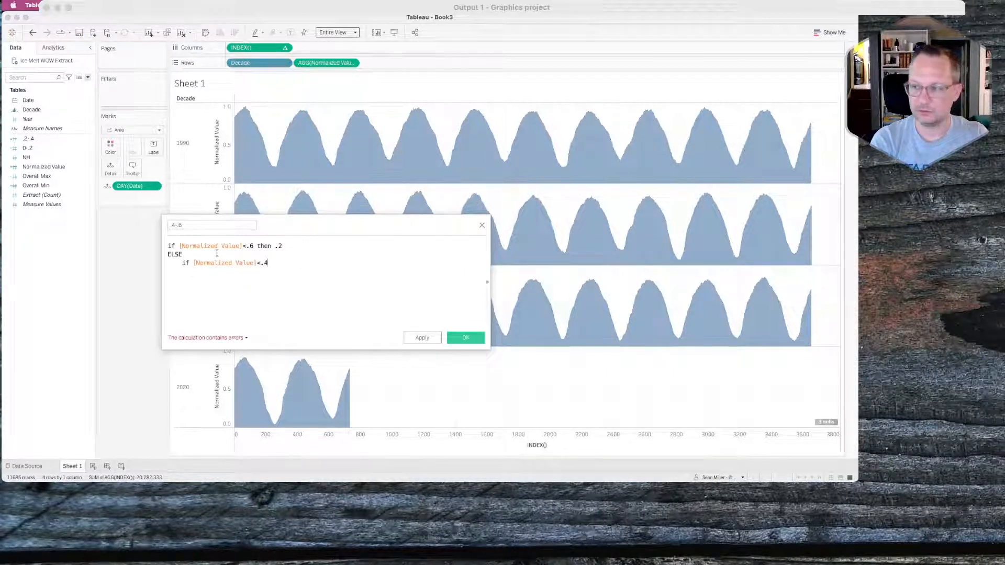
pyautogui.write(' then null     ')
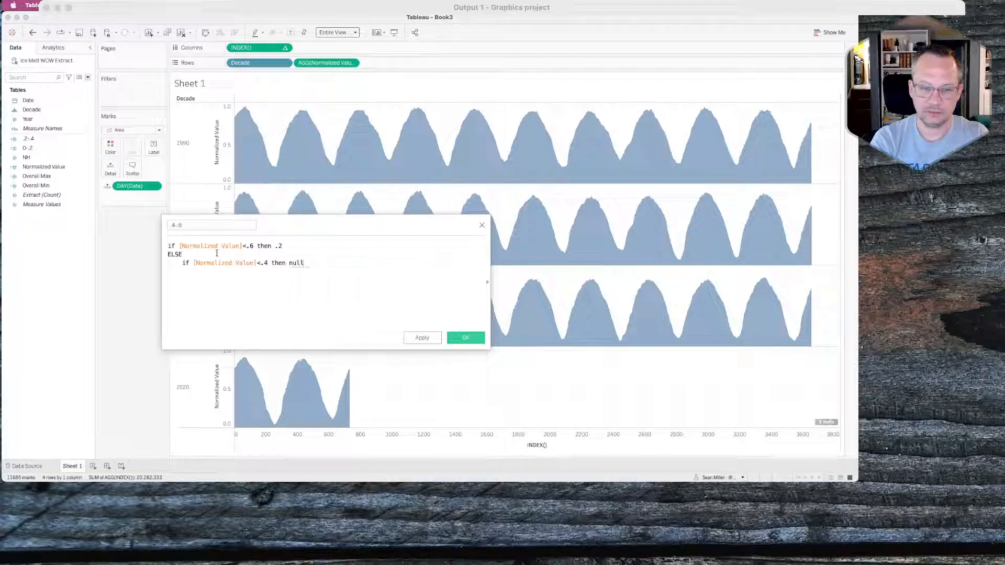
# Add the nested alternative "else [Normalized Value] - .4" on the next indented line.
pyautogui.write('else')
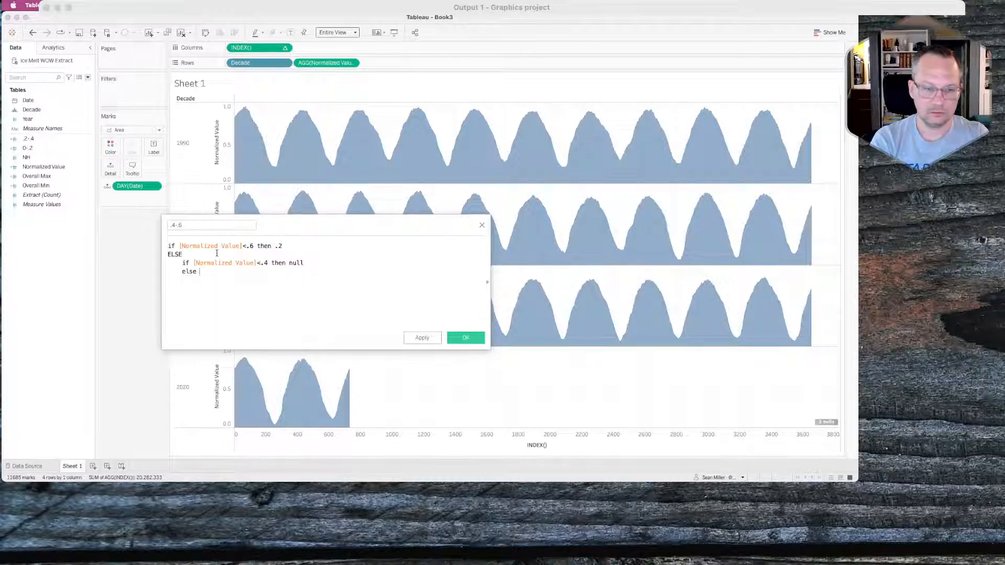
pyautogui.write(' [Normalized Value]')
pyautogui.press('Return')
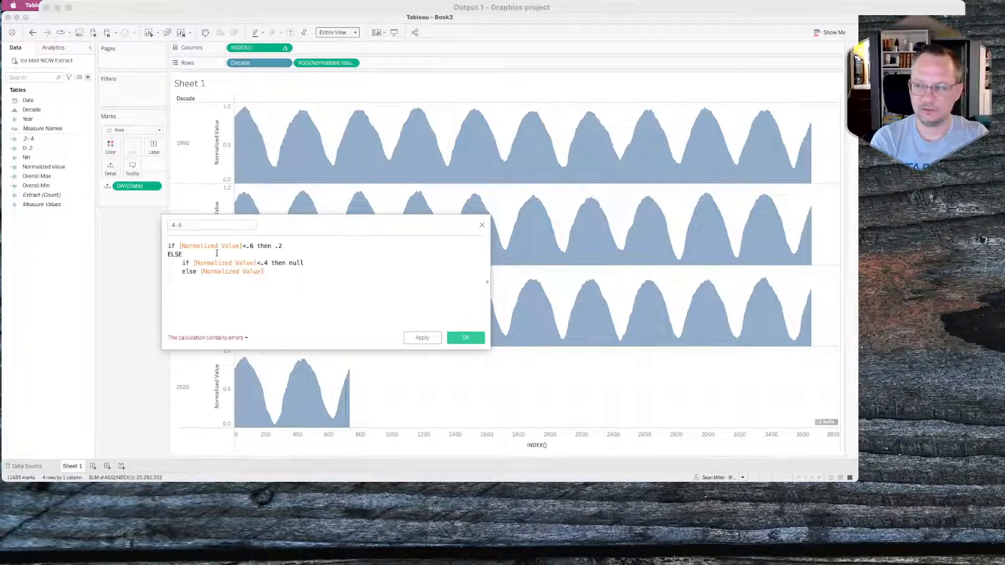
pyautogui.write('+')
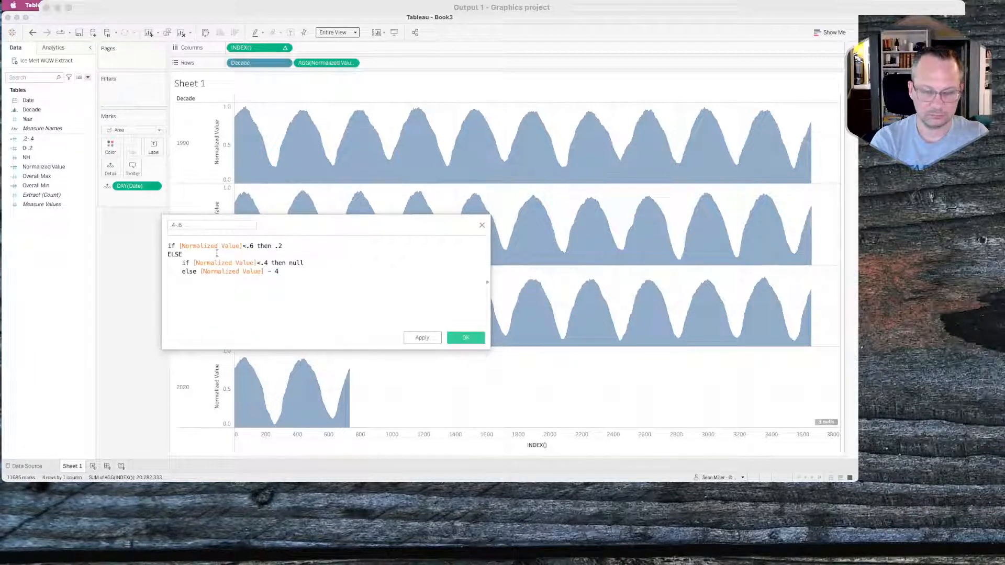
pyautogui.press('BackSpace')
pyautogui.write('.')
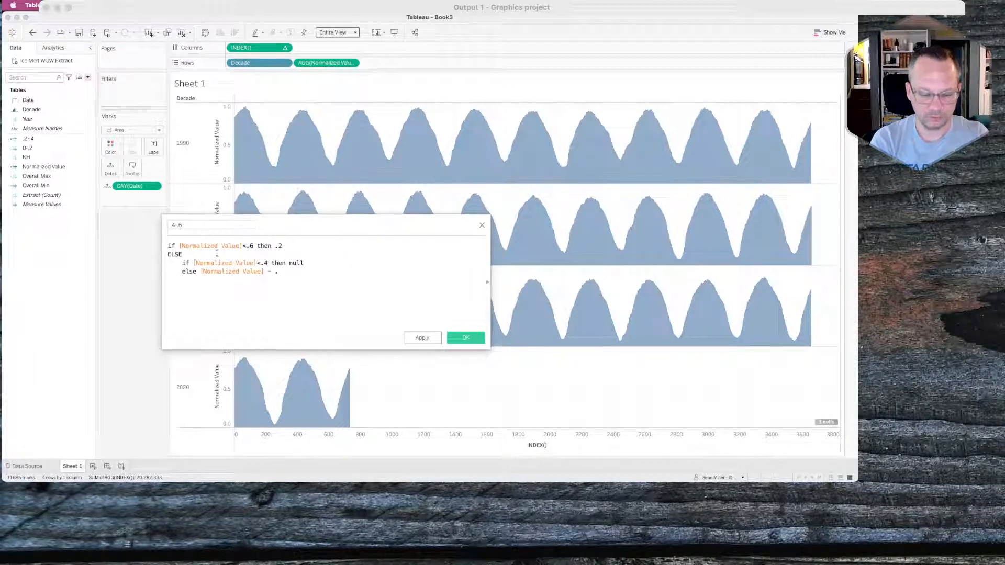
pyautogui.write('4')
pyautogui.press('Return')
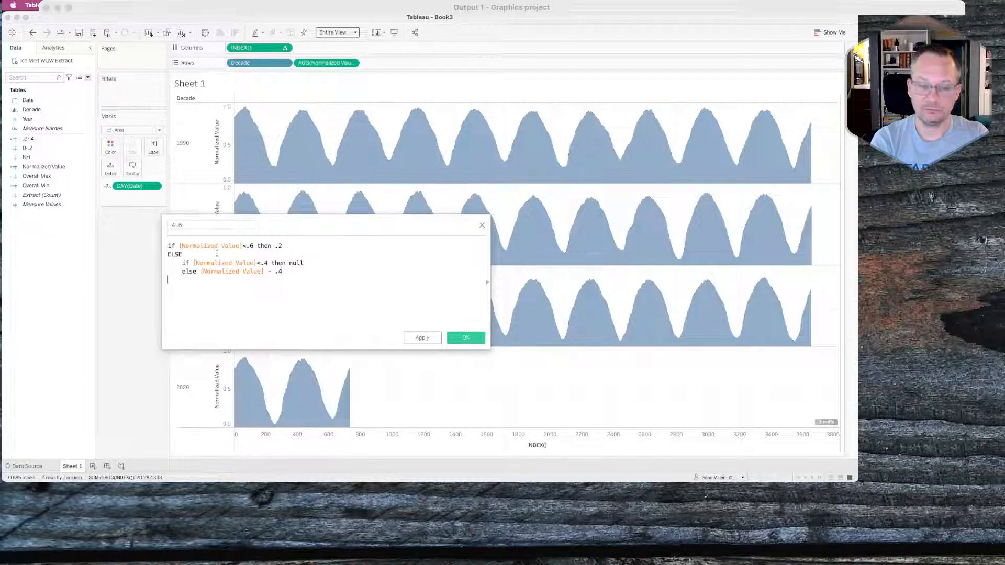
# Close the nested if with an indented END and the outer if with END on its own line.
pyautogui.write('END ')
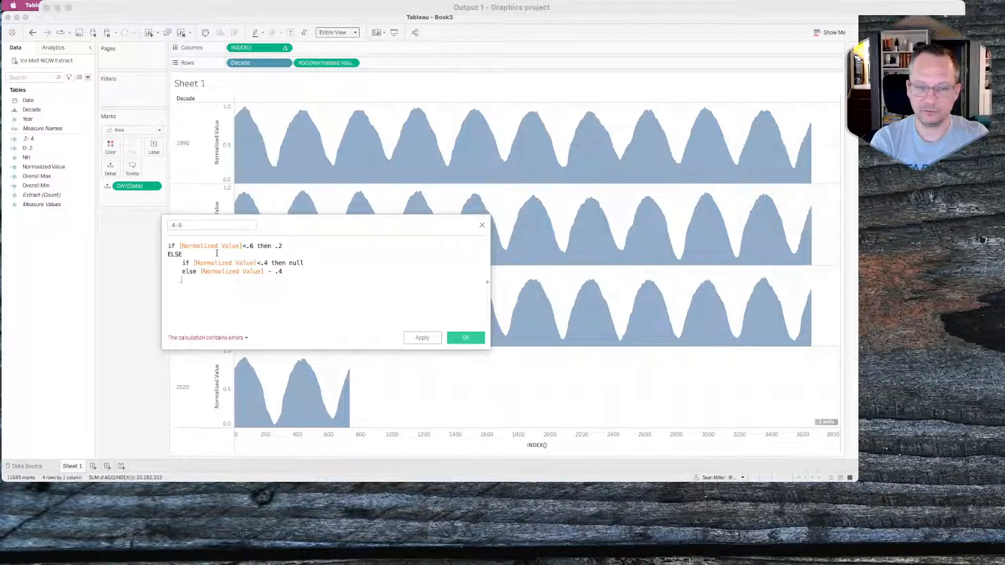
pyautogui.write('END')
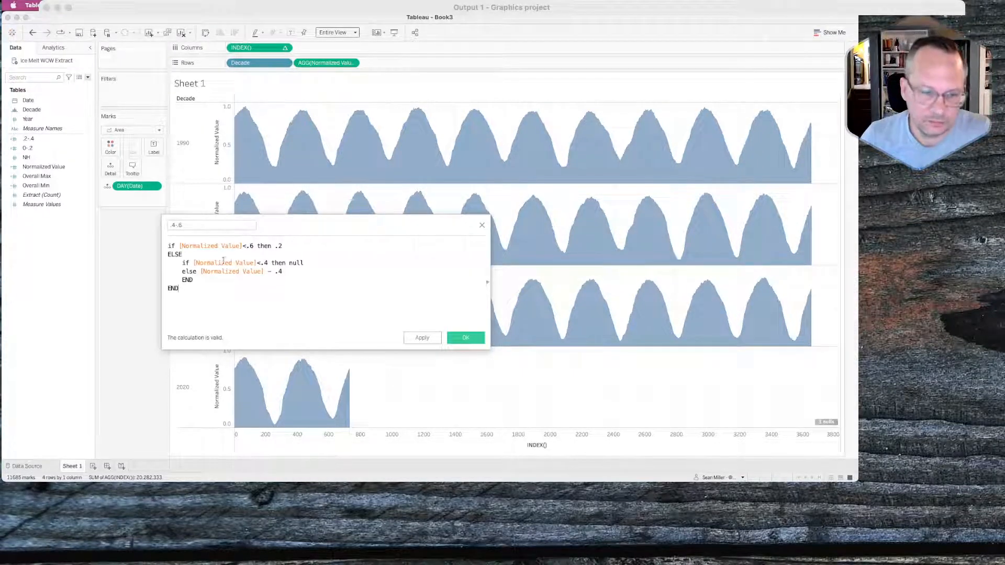
pyautogui.scroll(4, 213, 281)
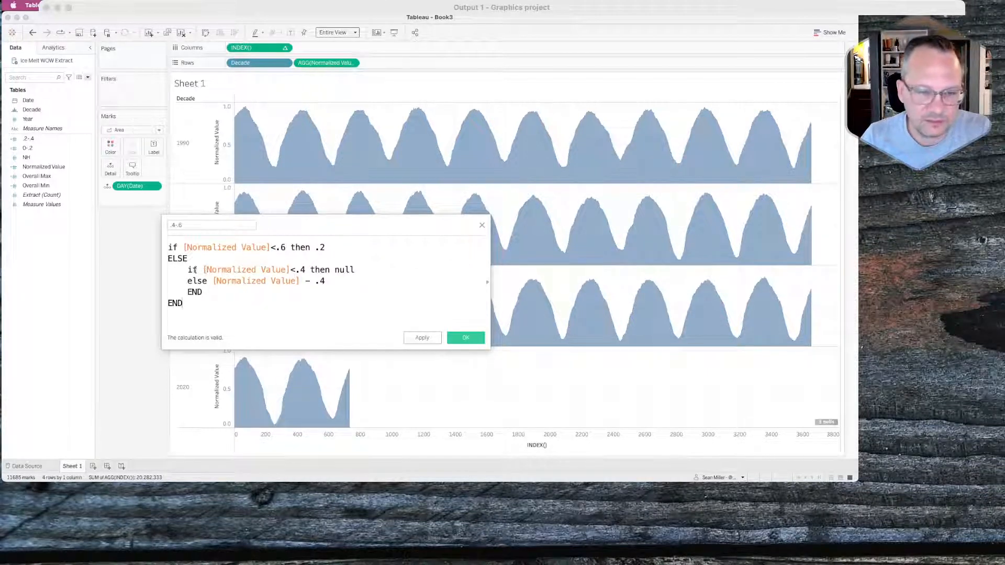
# Correct the outer condition to [Normalized Value]>.6 and save the .4-.6 calculation.
pyautogui.moveTo(189, 268); pyautogui.dragTo(223, 253)
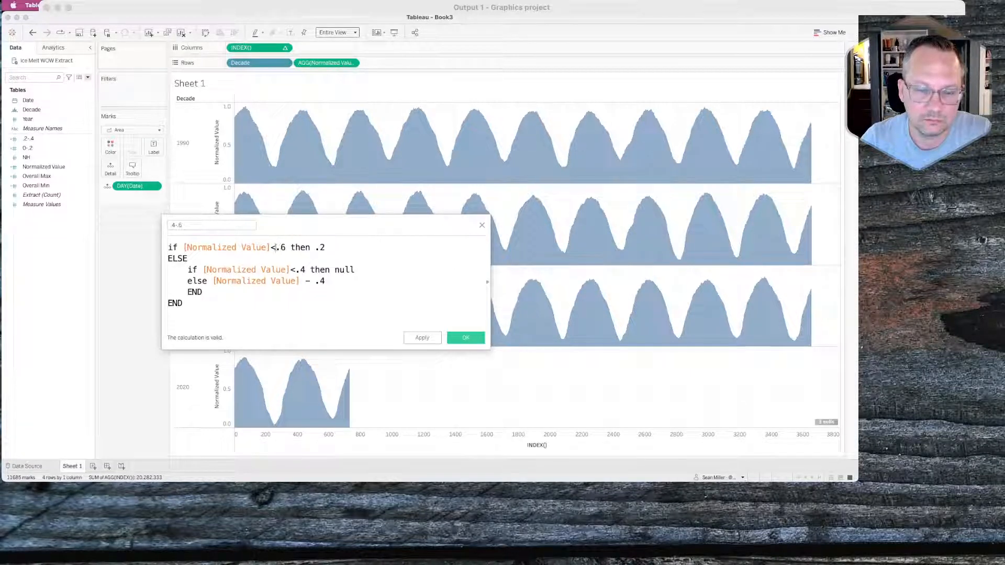
pyautogui.write('.')
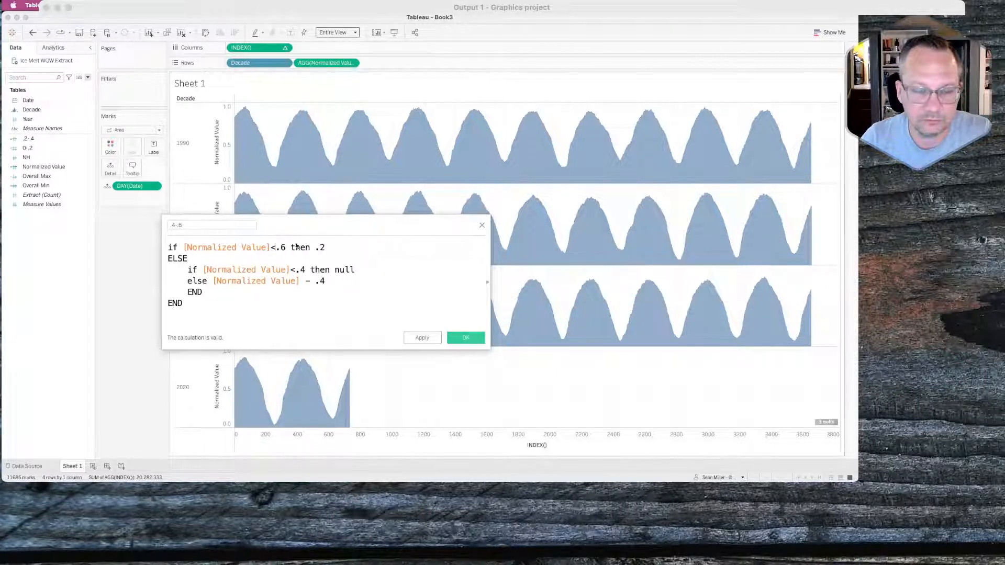
pyautogui.press('BackSpace')
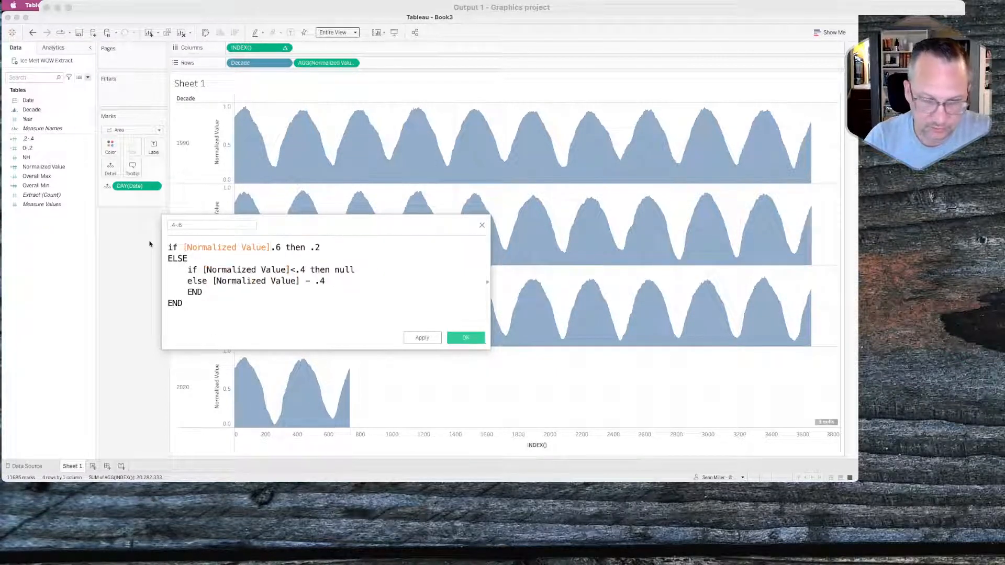
pyautogui.write('>')
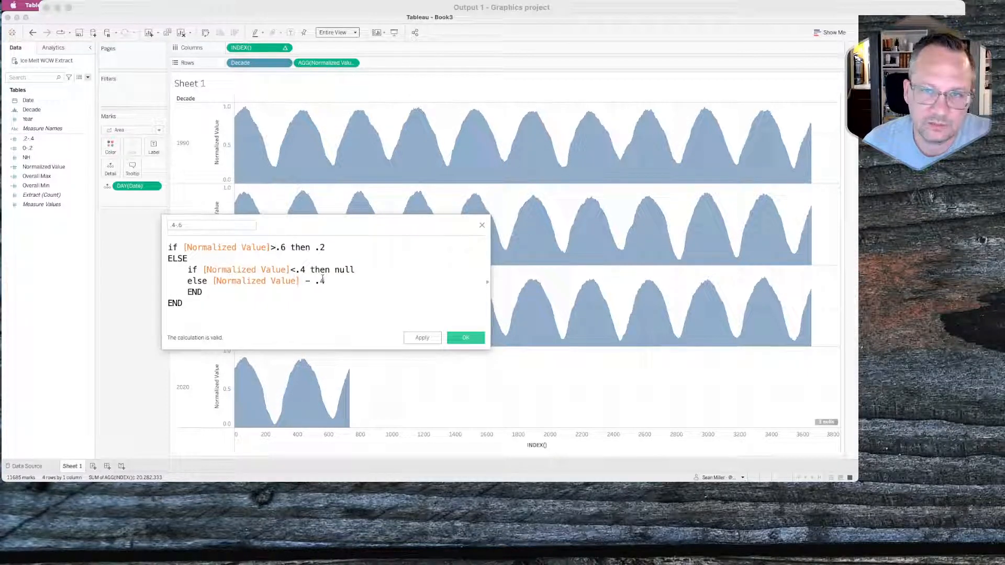
pyautogui.click(465, 337)
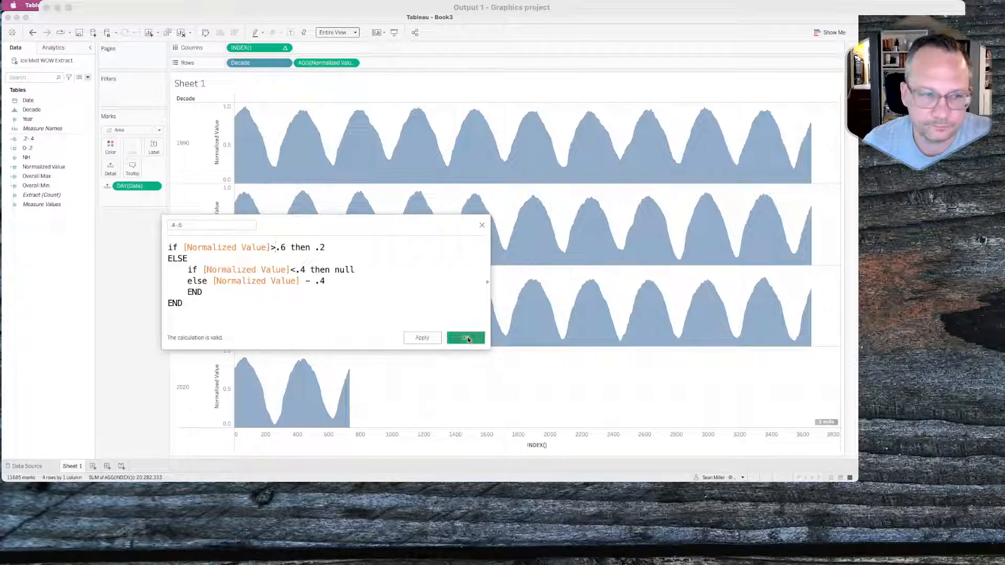
# Create another calculated field named .6-.8 and move to its empty formula.
pyautogui.rightClick(43, 275)
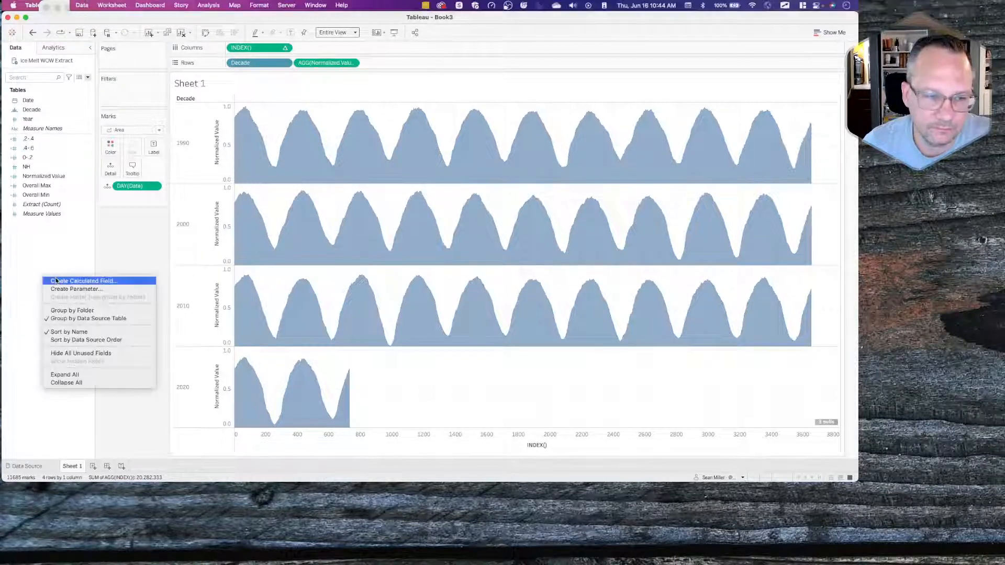
pyautogui.click(52, 279)
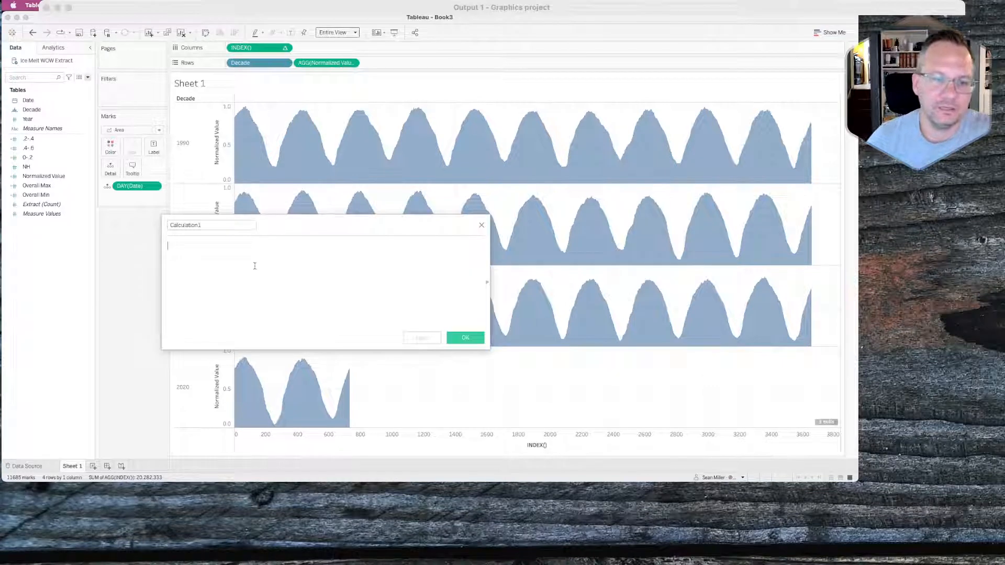
pyautogui.click(212, 225)
pyautogui.doubleClick(212, 226)
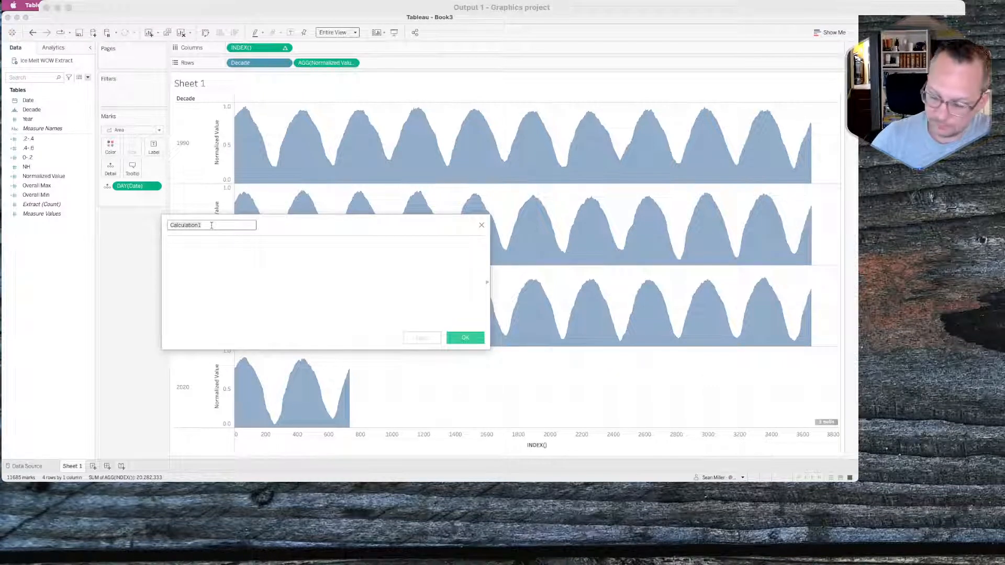
pyautogui.write('d')
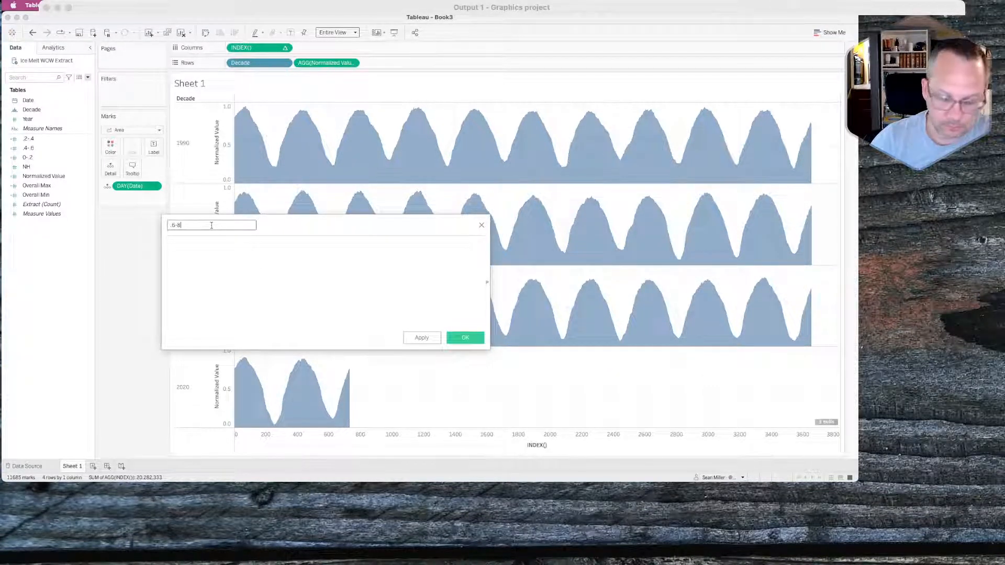
pyautogui.write('6-.8')
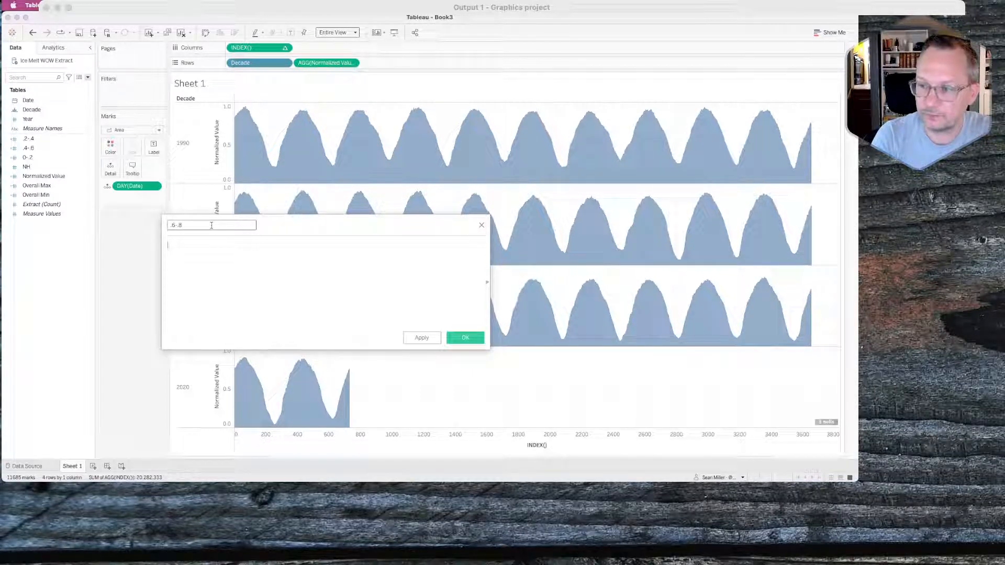
pyautogui.press('Tab')
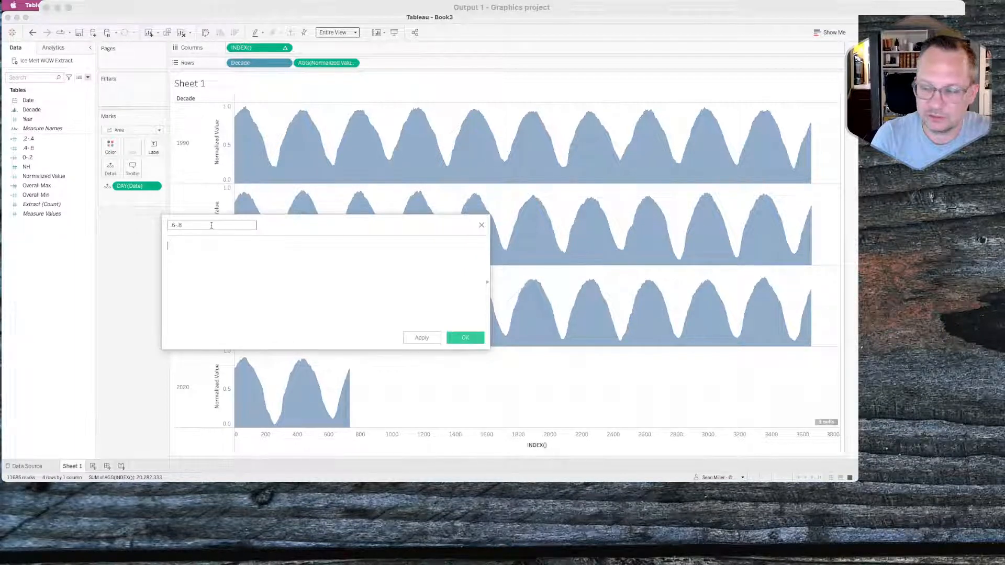
# Start the .6-.8 formula with the outer condition "if [Normalized Value]>.8 then .2".
pyautogui.write('if ')
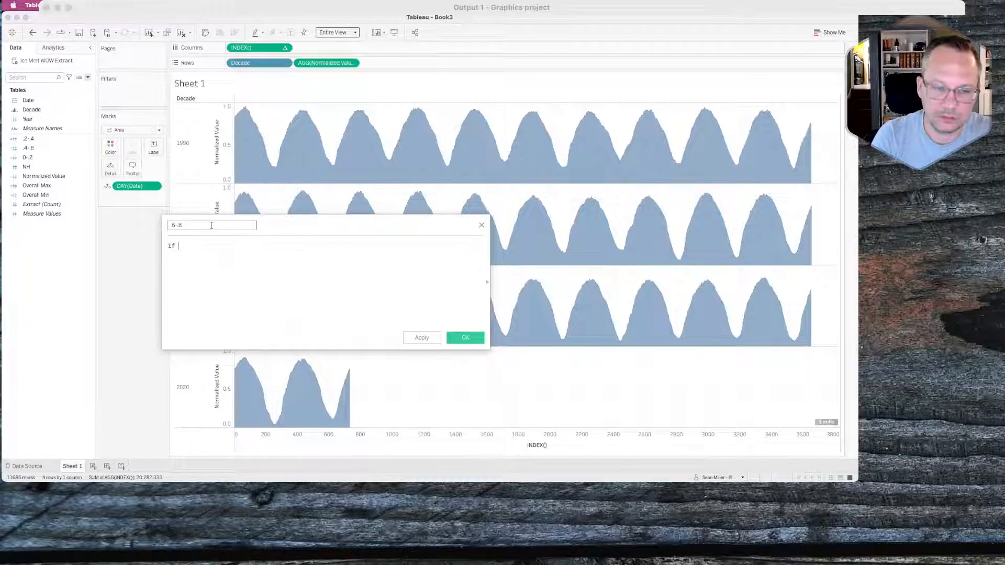
pyautogui.write('norm')
pyautogui.press('Return')
pyautogui.write('?')
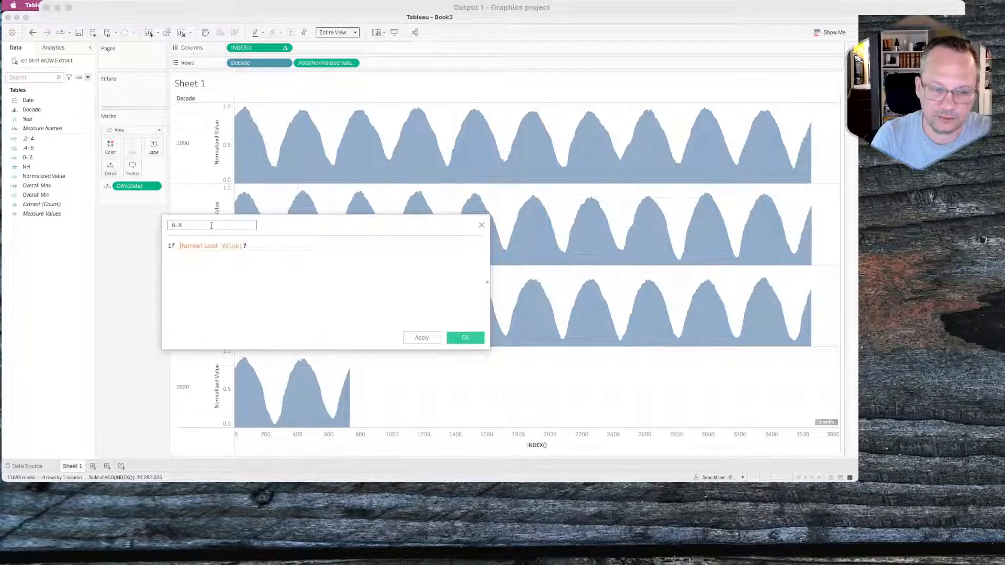
pyautogui.press('BackSpace')
pyautogui.write('>.8')
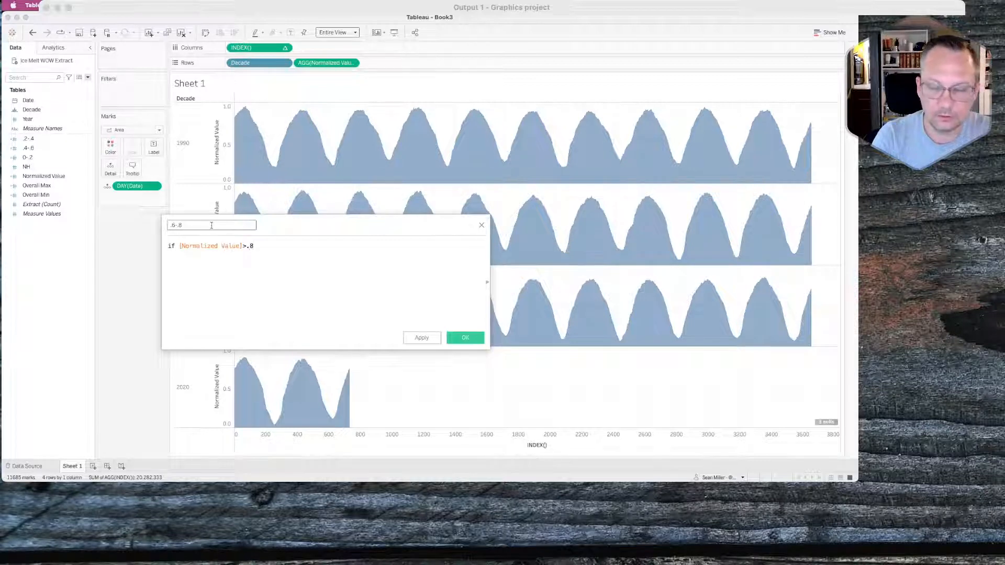
pyautogui.write(' then .2 ')
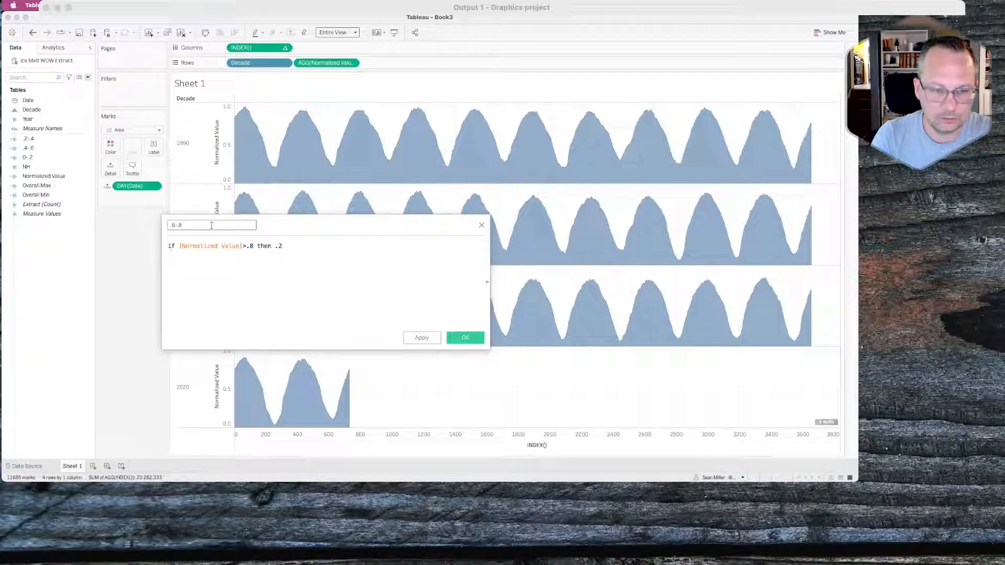
# Add an else line followed by the indented nested condition "if [Normalized Value]<.6 then null".
pyautogui.write('else')
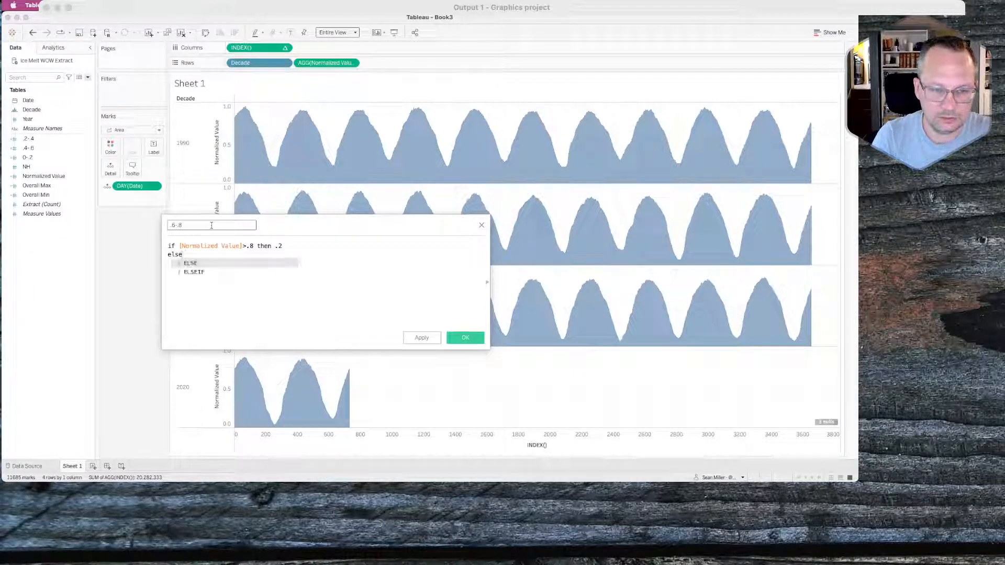
pyautogui.press('Return')
pyautogui.write('if ')
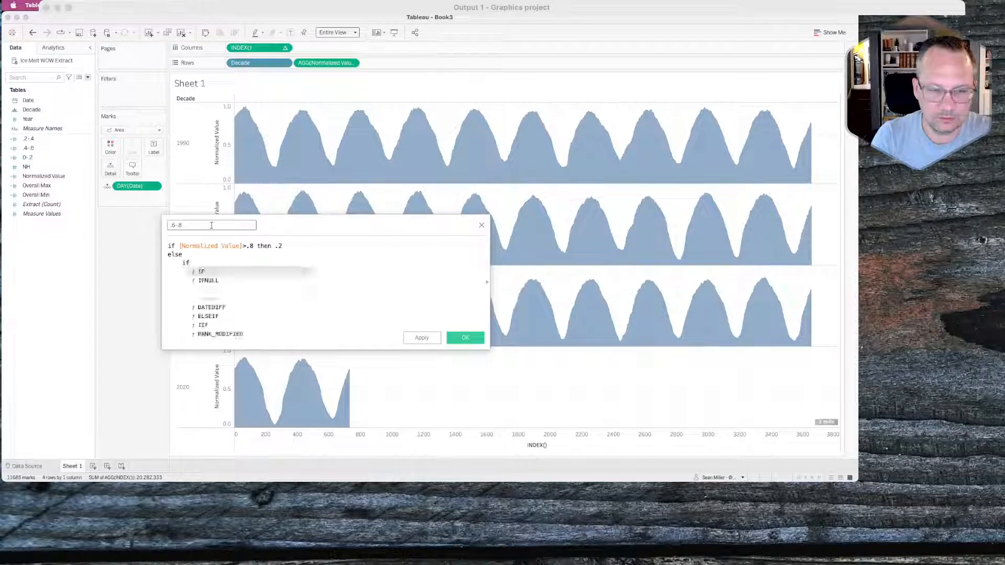
pyautogui.write('[Normalized Value]<')
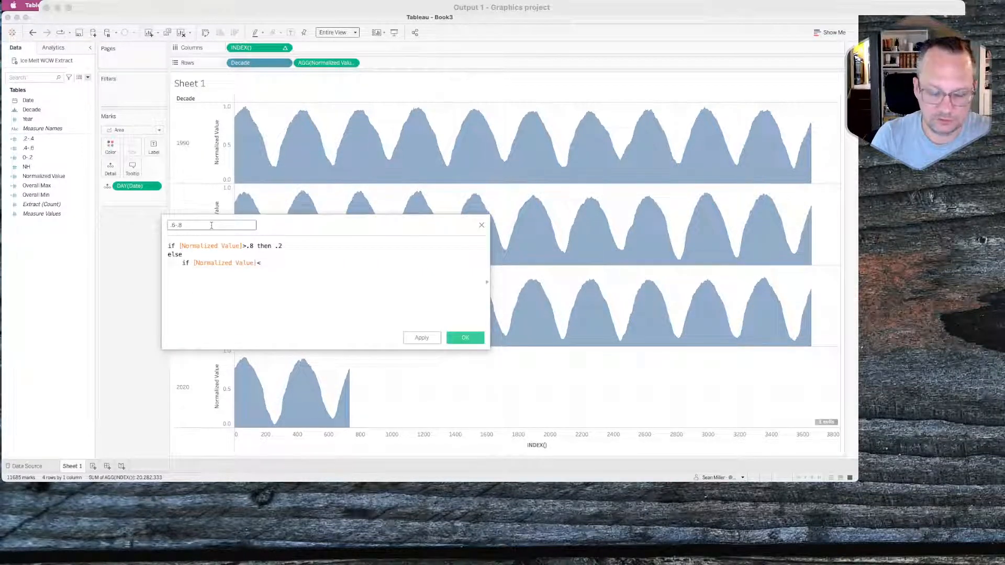
pyautogui.write('.')
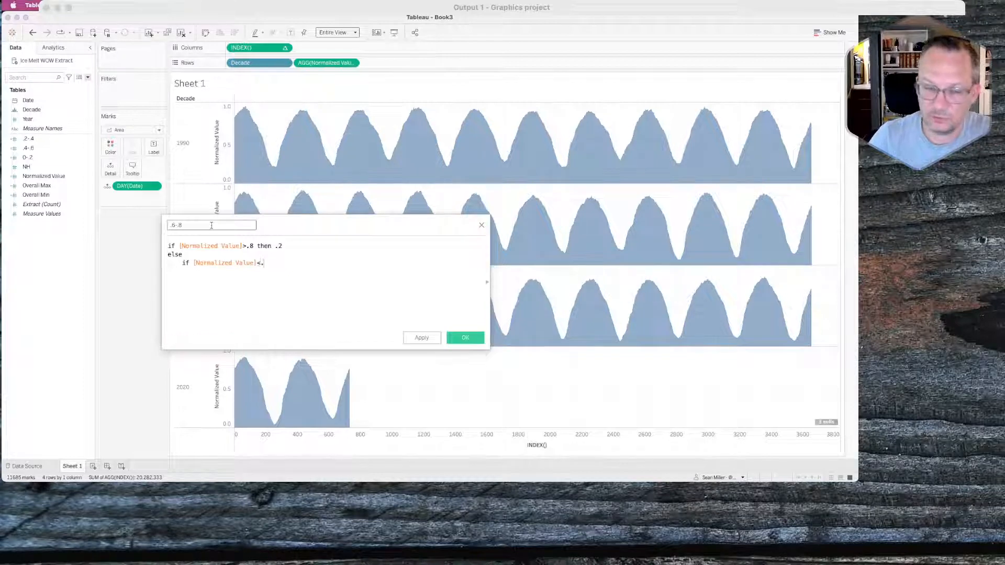
pyautogui.write('6 then null     ')
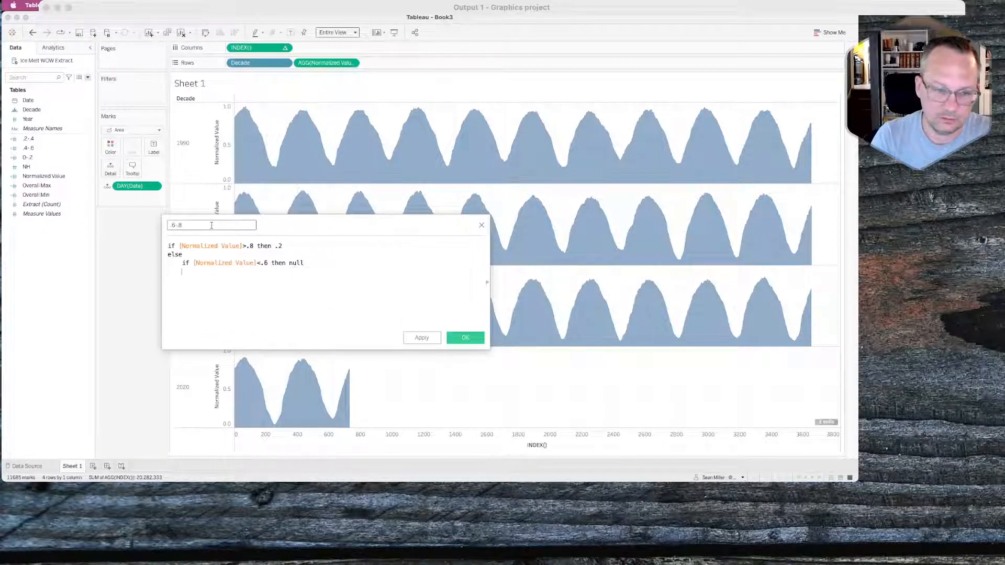
# Add the nested alternative "else [Normalized Value] - .6" on the next indented line.
pyautogui.write('else no')
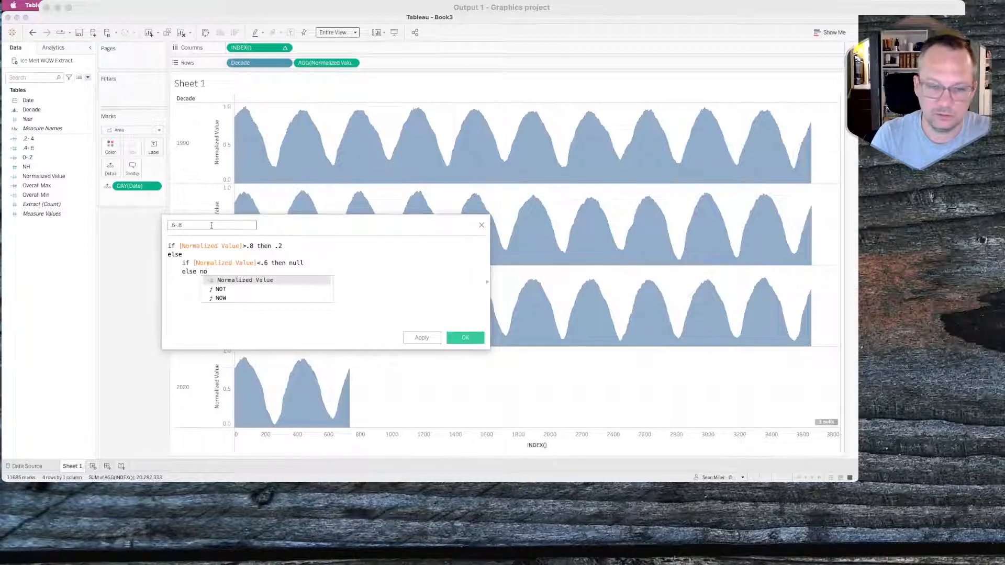
pyautogui.press('Return')
pyautogui.write('- .6')
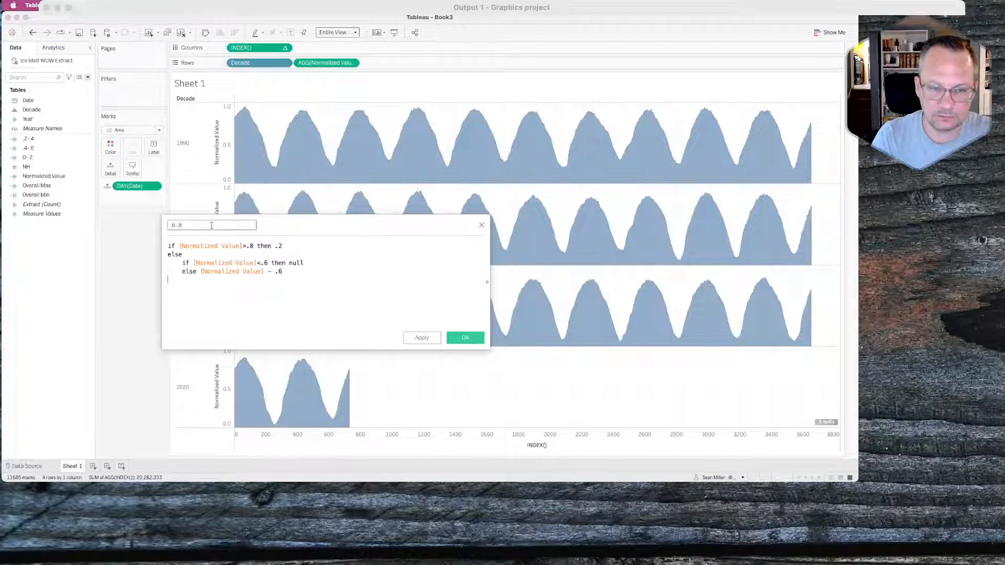
# Close the nested and outer ifs with an END each and save the .6-.8 calculation.
pyautogui.write('end')
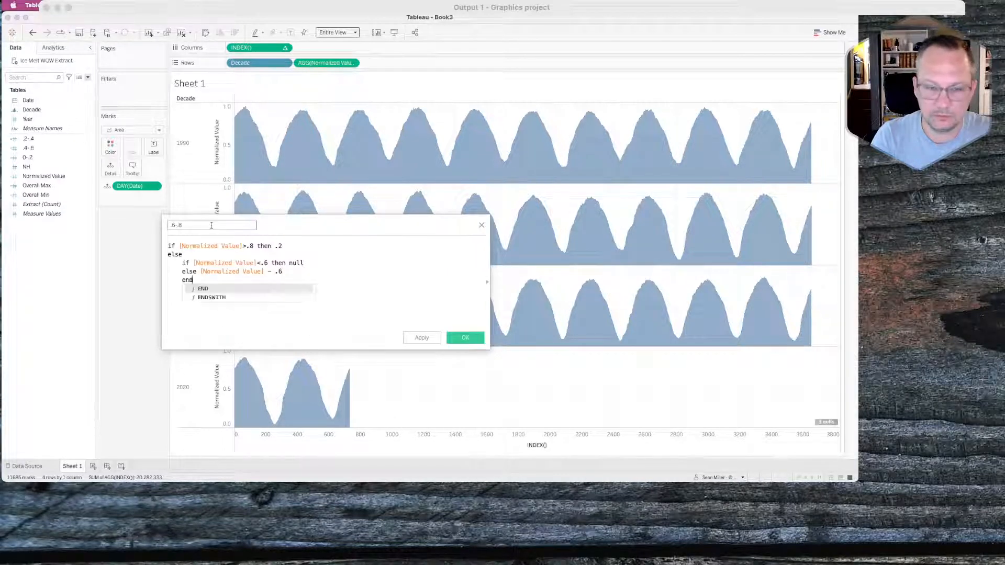
pyautogui.press('Return')
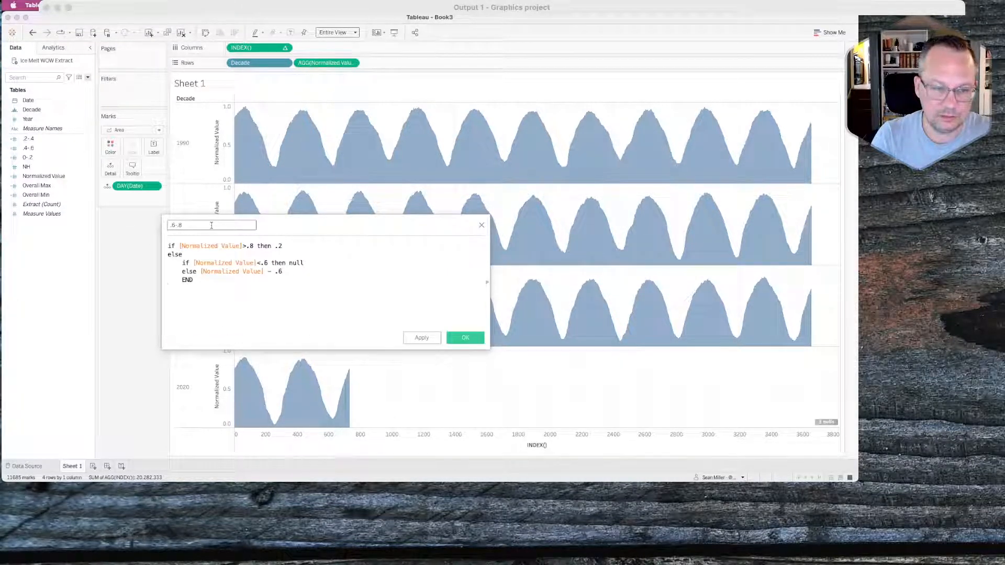
pyautogui.write('end')
pyautogui.press('Return')
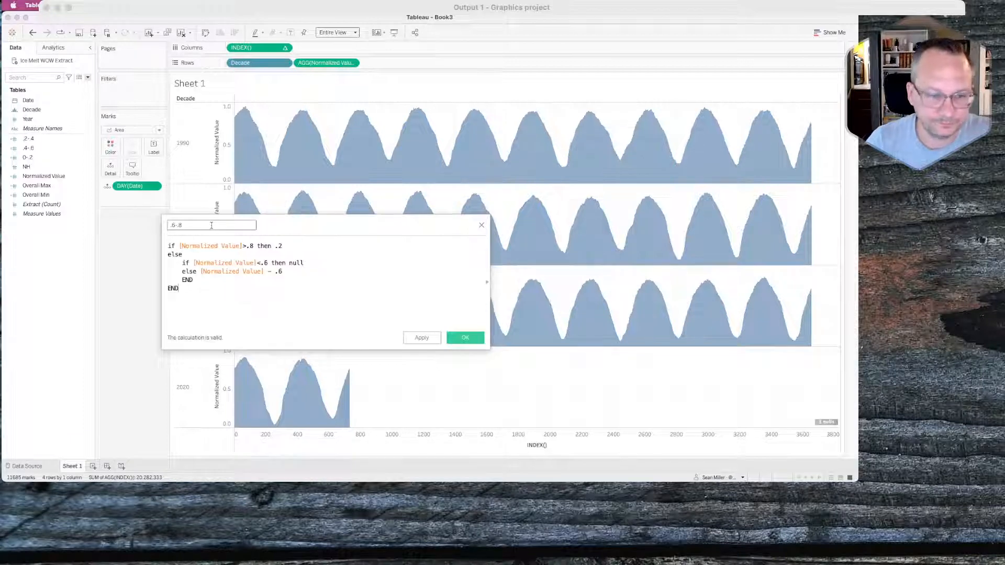
pyautogui.click(464, 337)
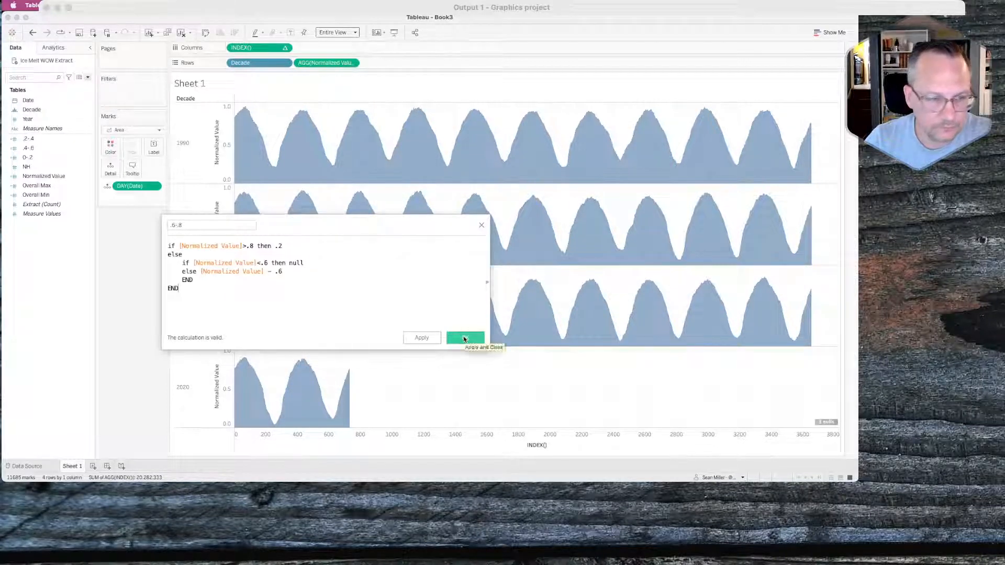
pyautogui.rightClick(23, 276)
pyautogui.click(43, 286)
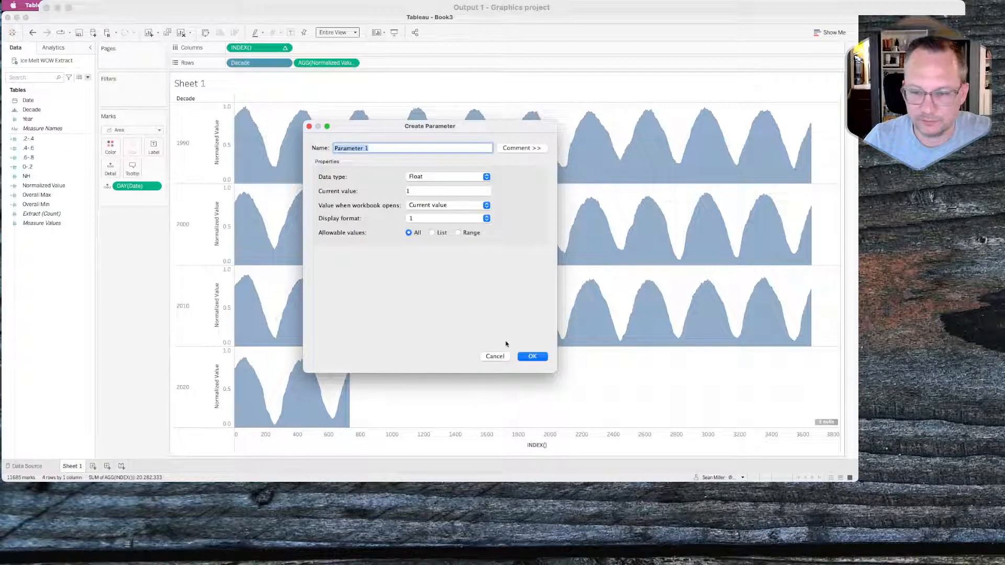
pyautogui.click(494, 356)
# Create a new calculated field and name it .8-1.
pyautogui.rightClick(39, 260)
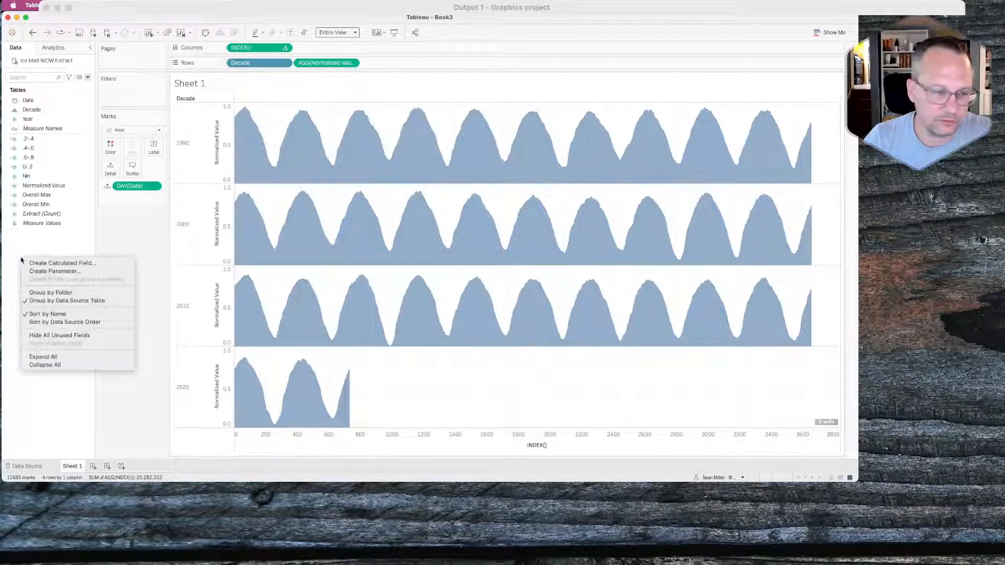
pyautogui.click(38, 264)
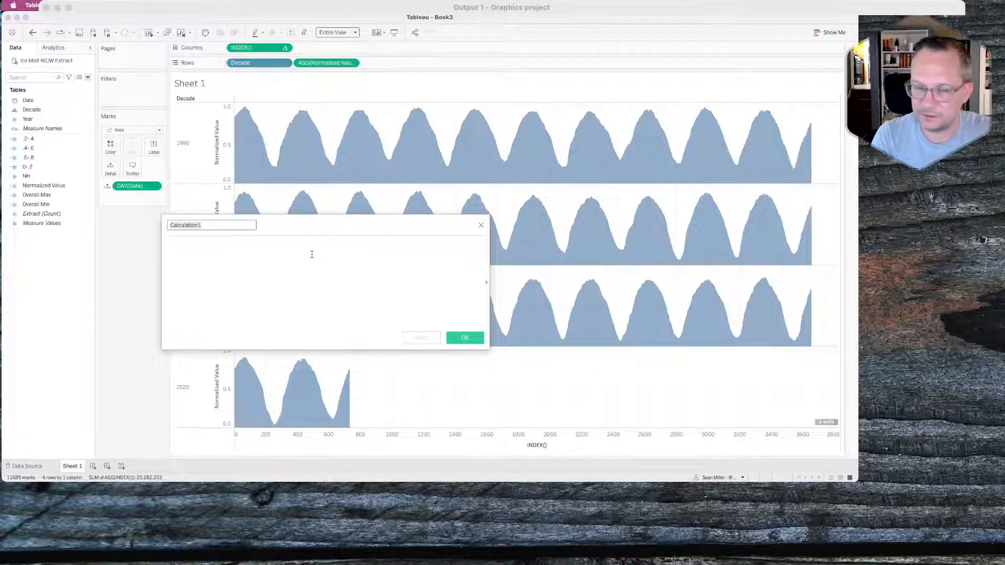
pyautogui.press('BackSpace')
pyautogui.write('.8-1')
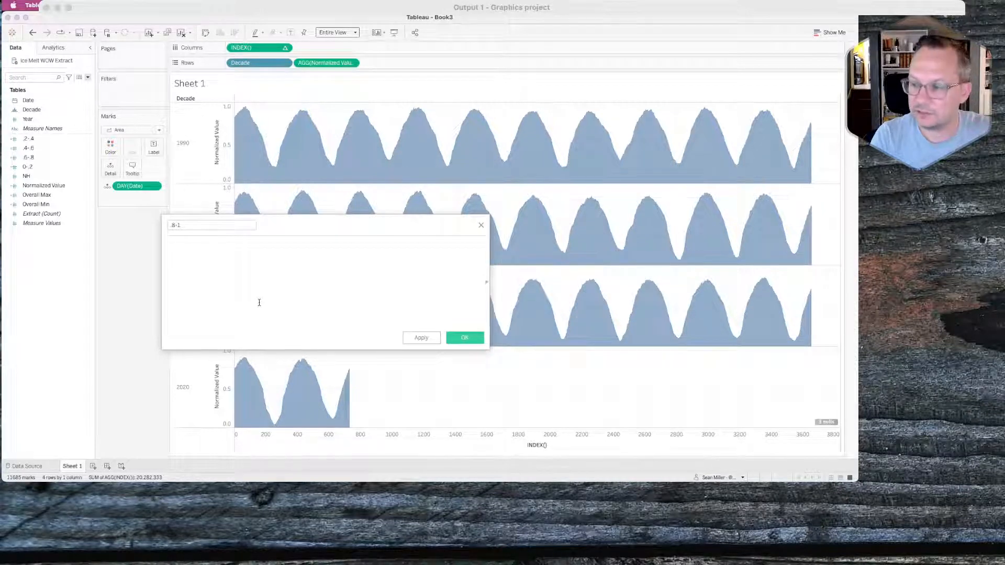
# Start the .8-1 formula with the outer condition "if [Normalized Value]>1 then .2".
pyautogui.write('if no')
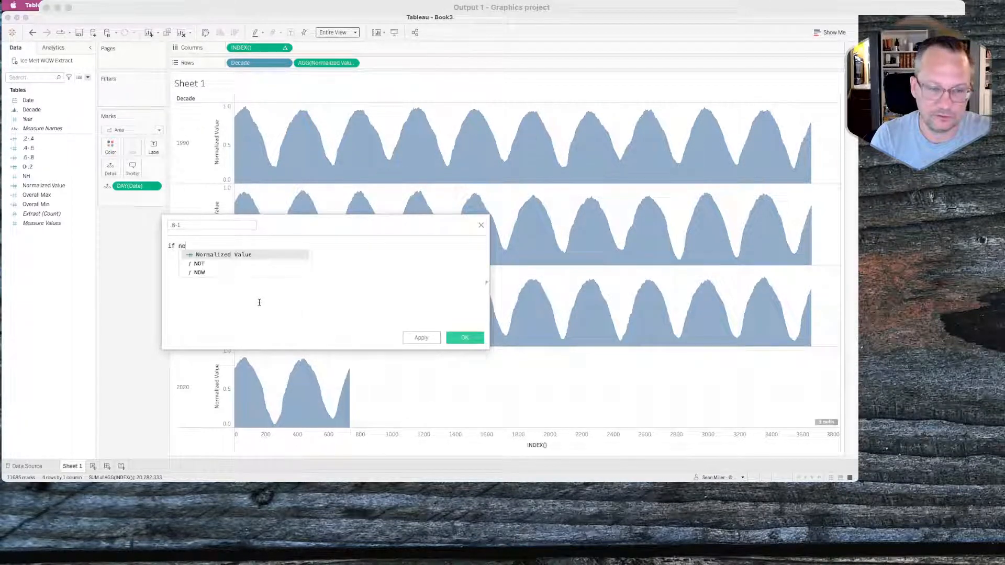
pyautogui.write('r')
pyautogui.press('Return')
pyautogui.write('>')
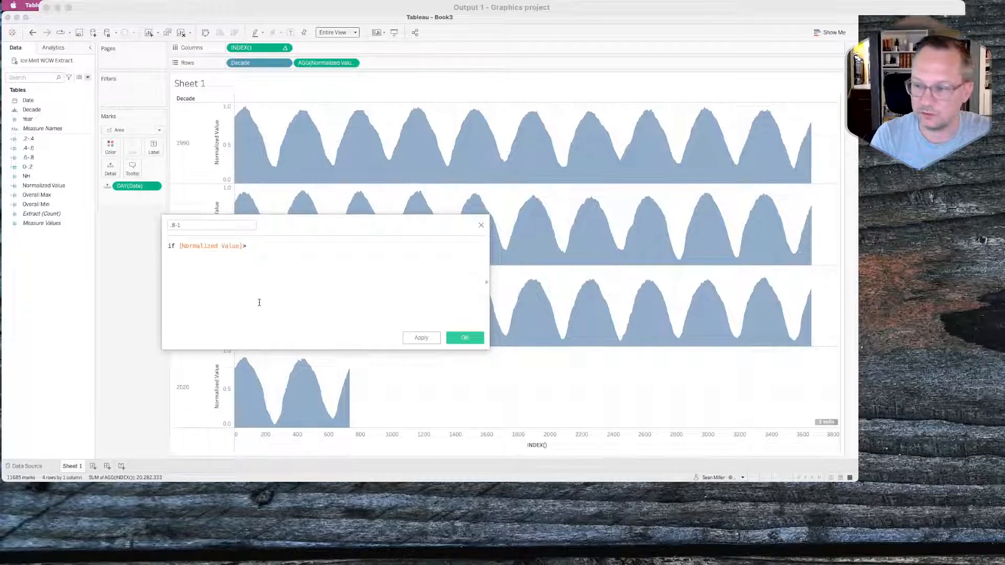
pyautogui.write('1 then .2 ')
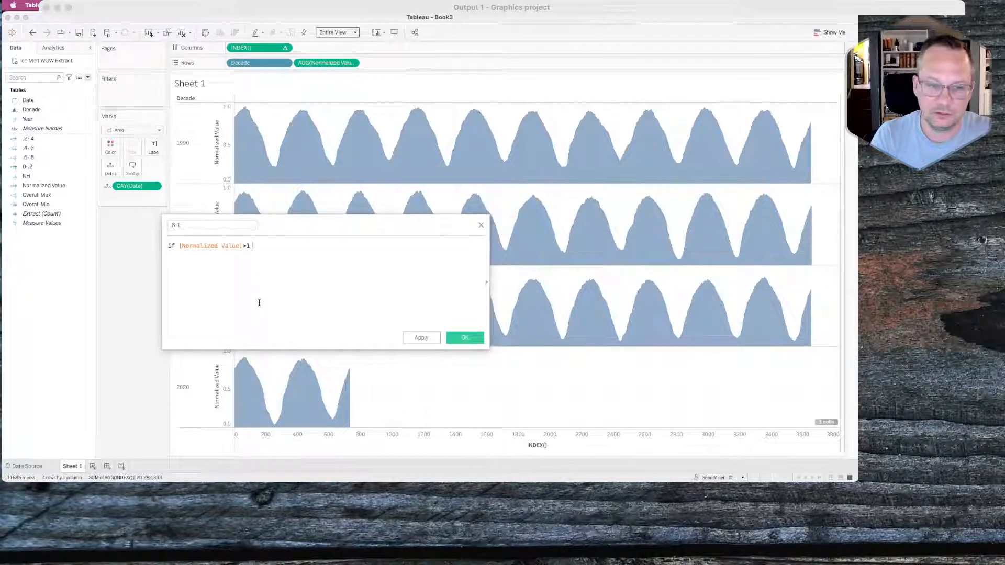
# Add an else line followed by the indented nested condition "if [Normalized Value]<.8 then null".
pyautogui.write('else')
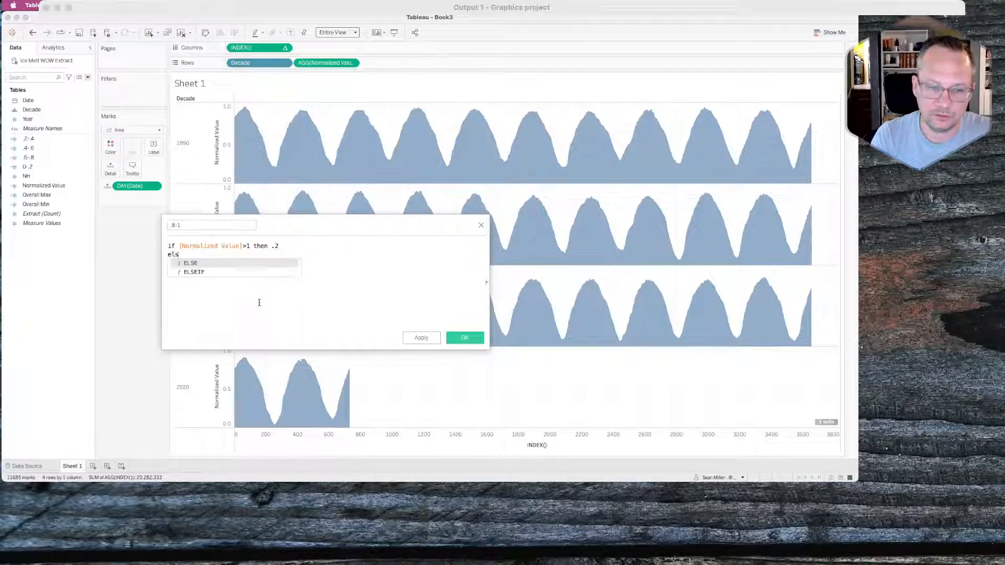
pyautogui.press('Return')
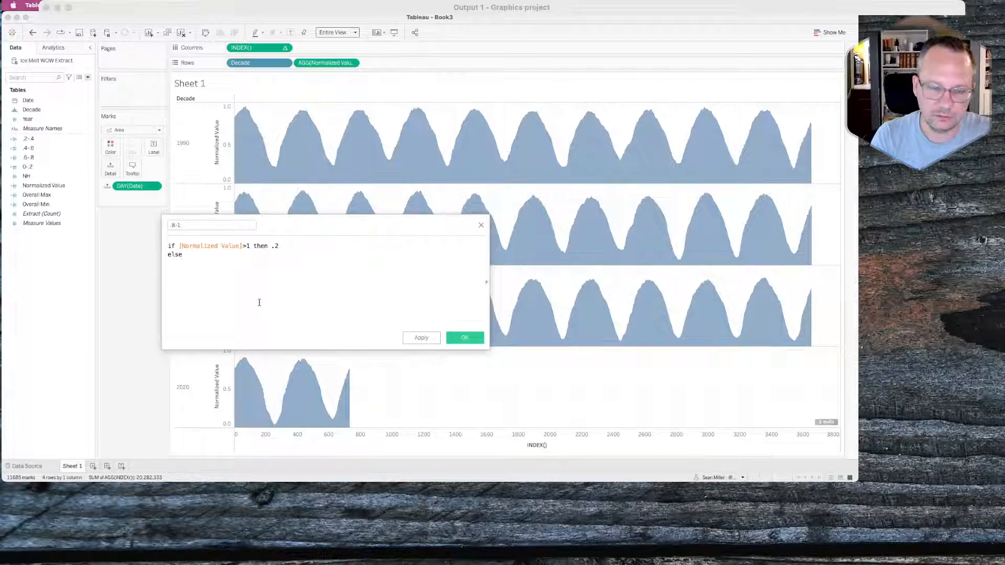
pyautogui.write('if [Normalized Value]')
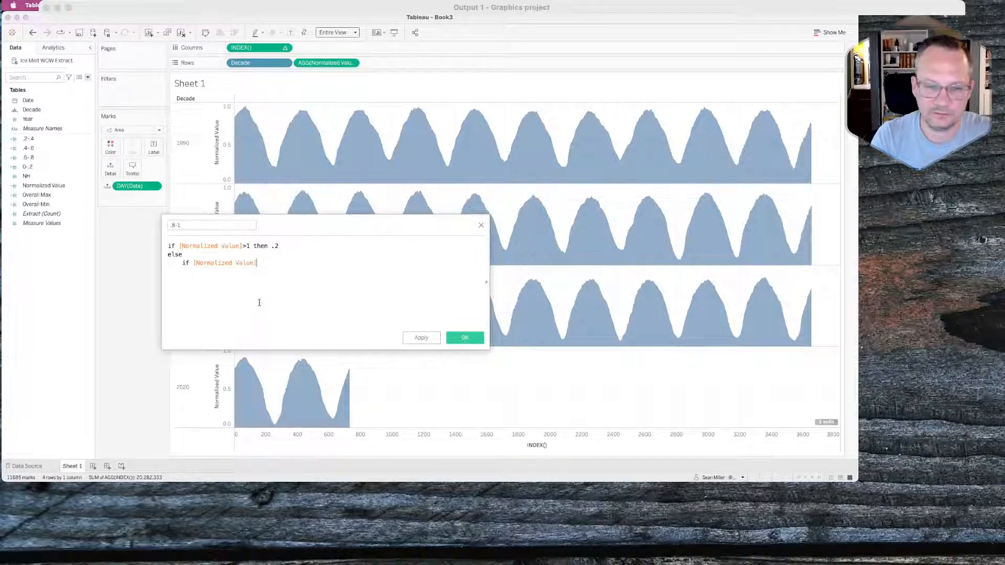
pyautogui.write('<.8')
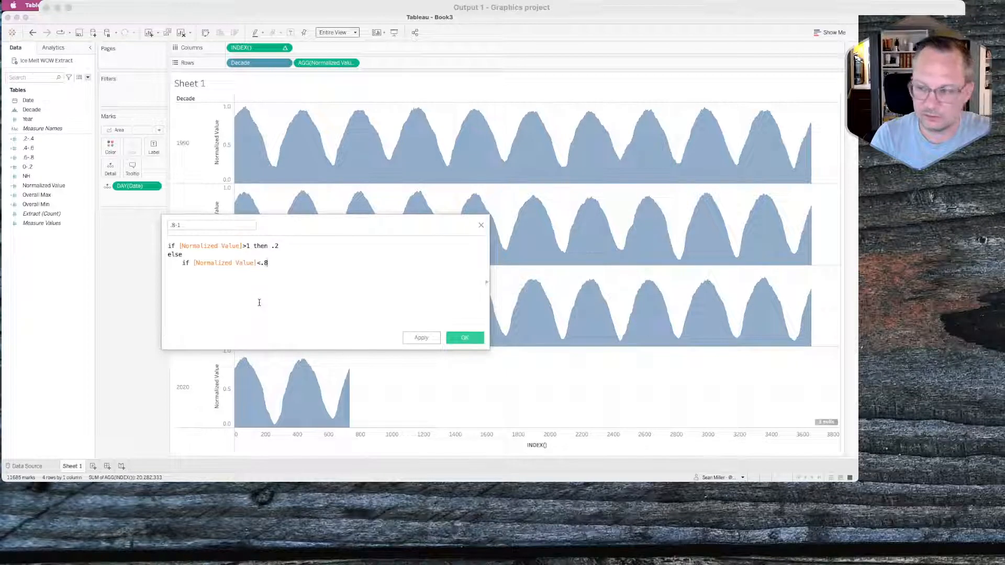
pyautogui.write(' then null')
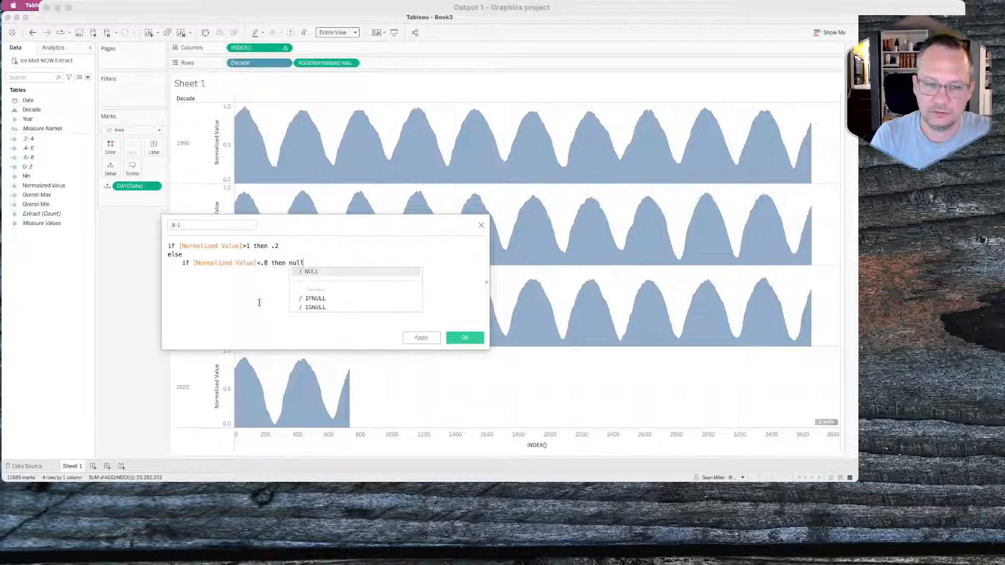
# Add the nested alternative "else [Normalized Value]-.8" on the next indented line.
pyautogui.press('Return')
pyautogui.write('else ')
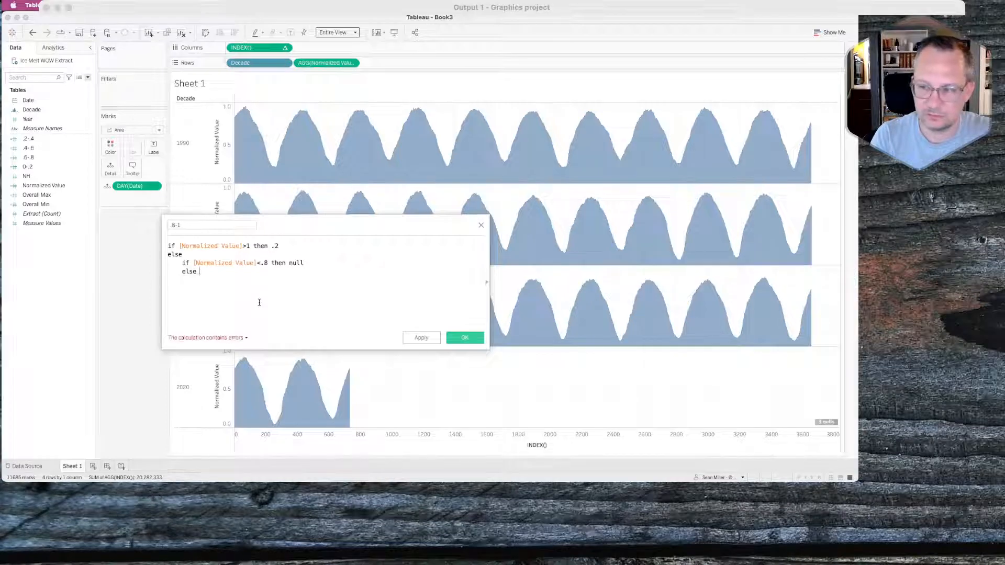
pyautogui.write('no')
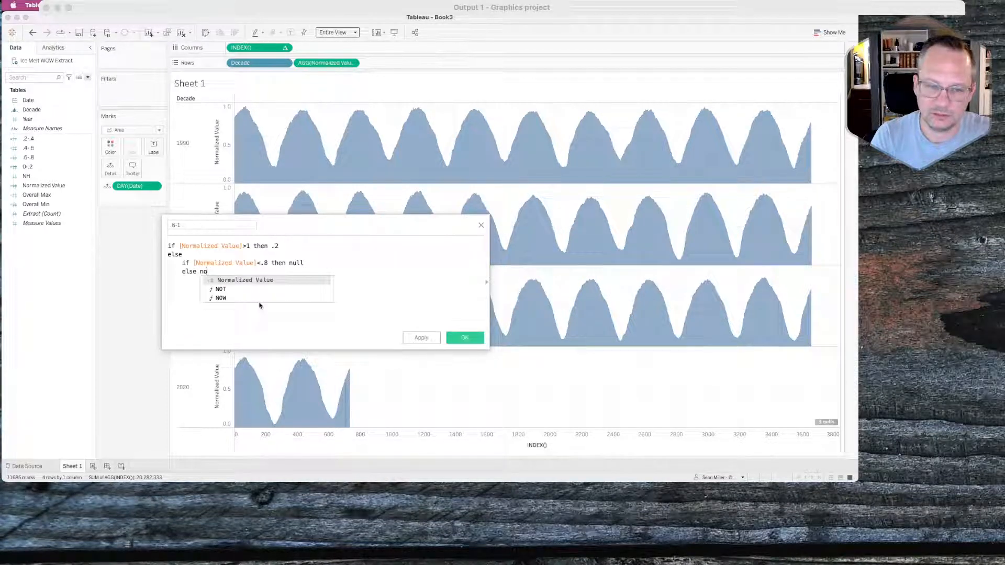
pyautogui.press('Return')
pyautogui.write('-')
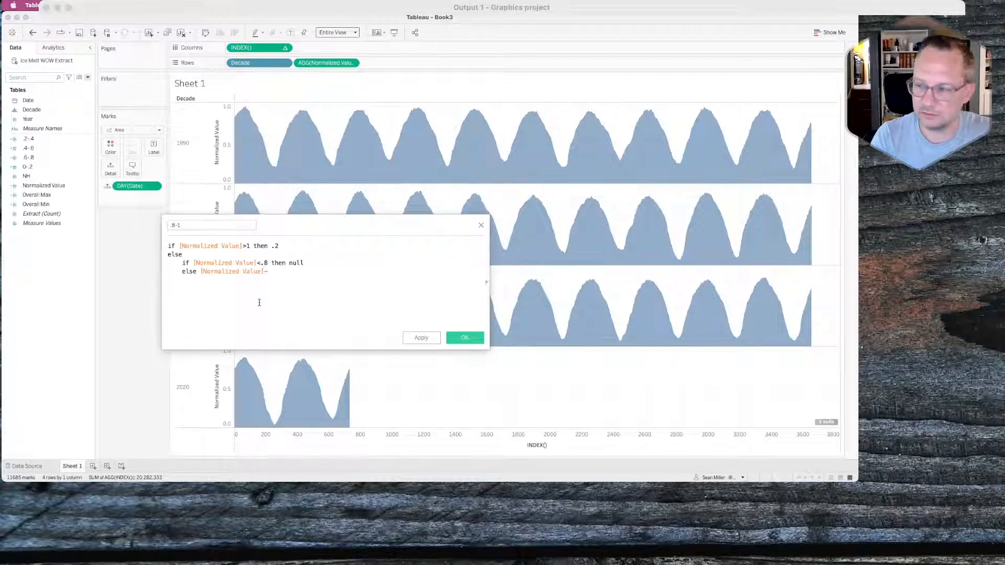
pyautogui.write('.8')
# Close the nested if of the .8-1 formula with an indented END and the outer if with END on its own line.
pyautogui.press('Tab')
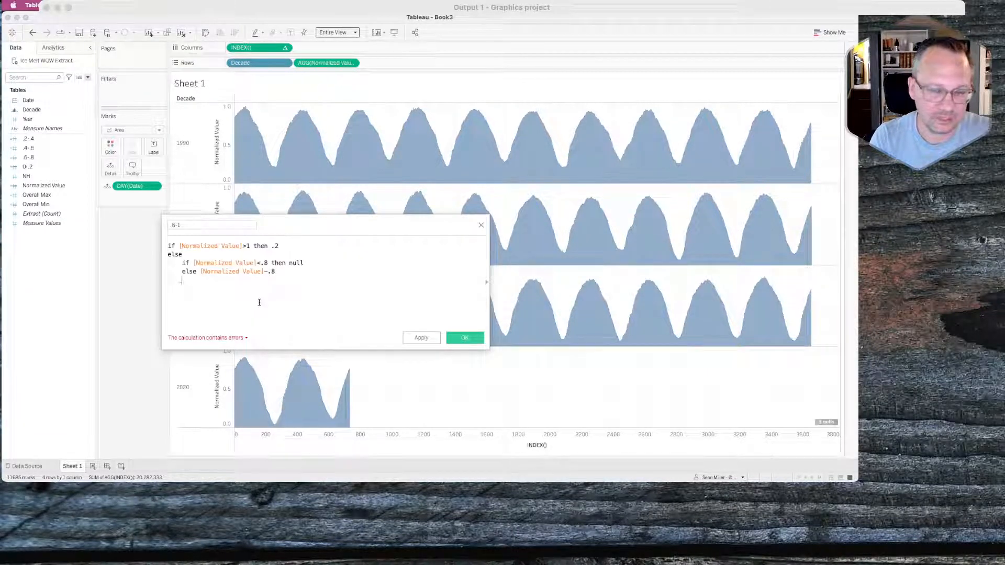
pyautogui.write('END')
pyautogui.press('Return')
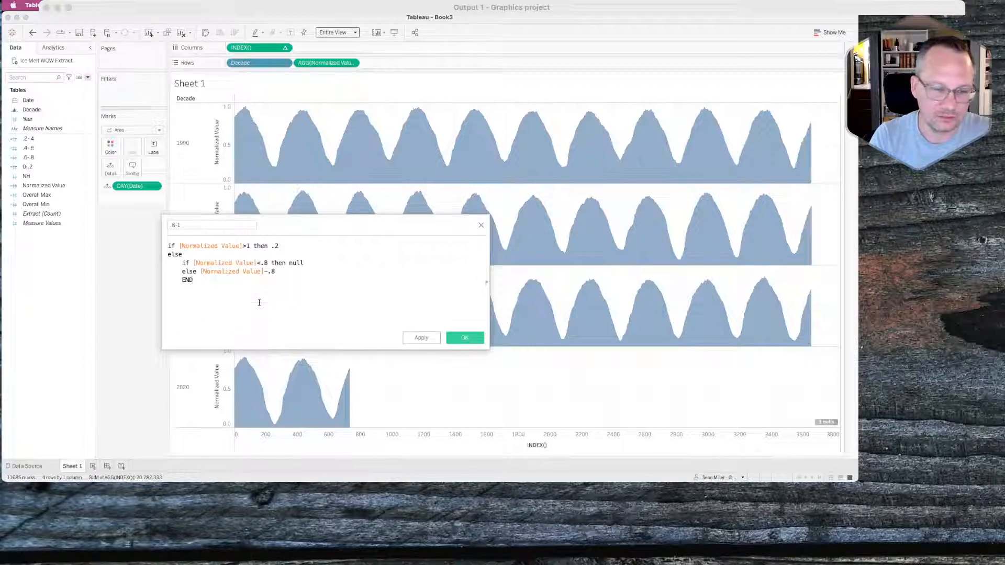
pyautogui.write('END')
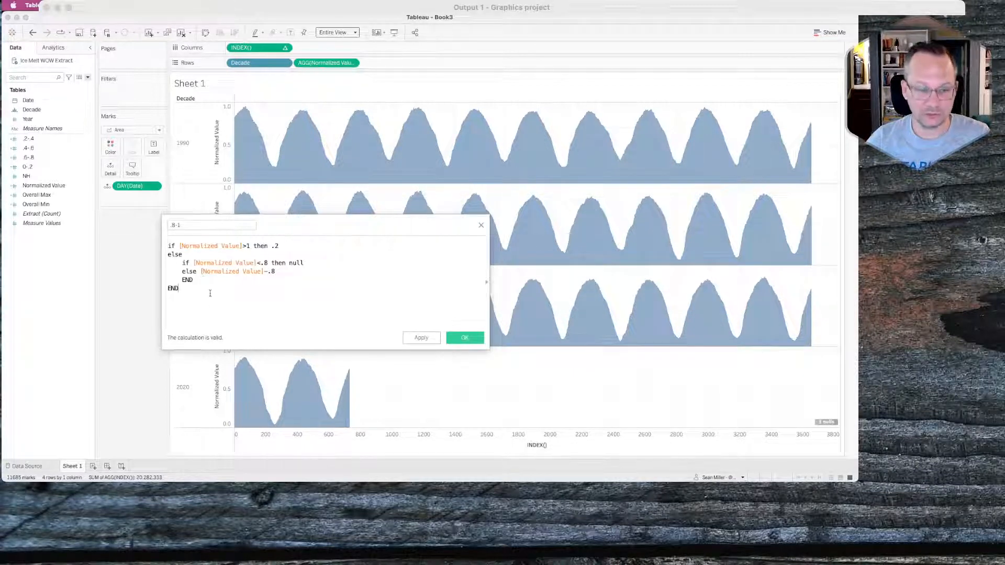
# Enlarge the formula text, remove the stray equals sign after the final END, and save the .8-1 calculated field.
pyautogui.press('super+equal')
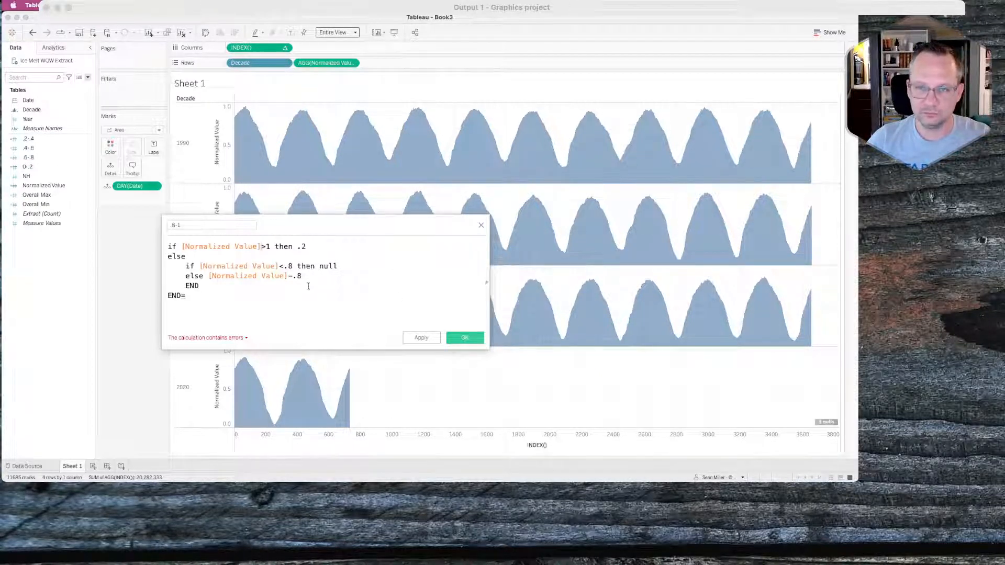
pyautogui.click(188, 296)
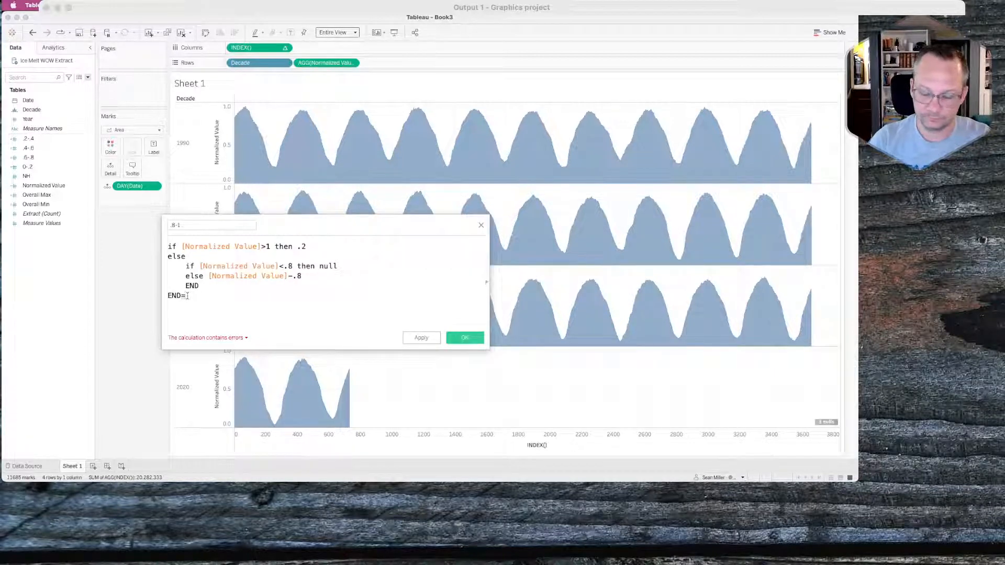
pyautogui.press('BackSpace')
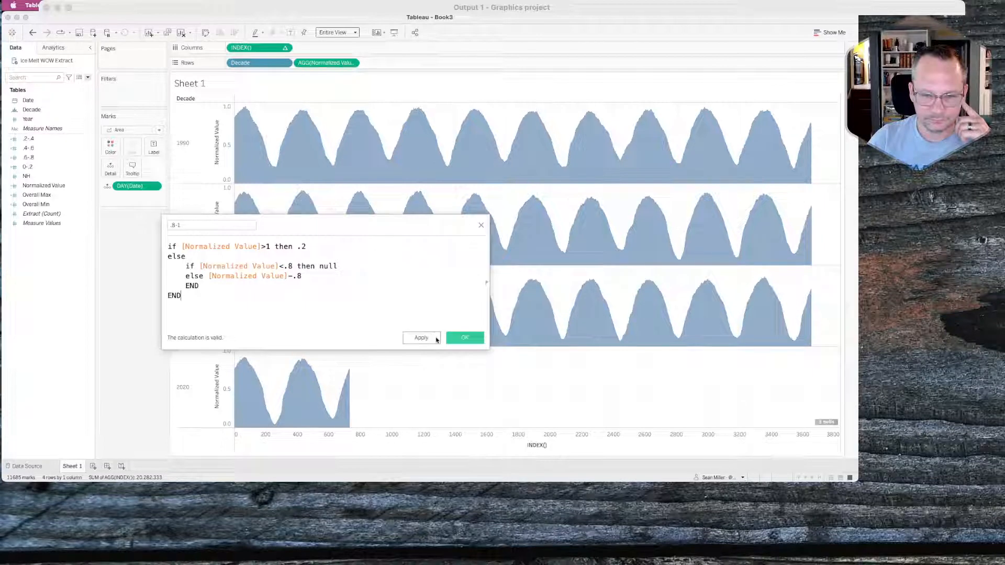
pyautogui.click(460, 338)
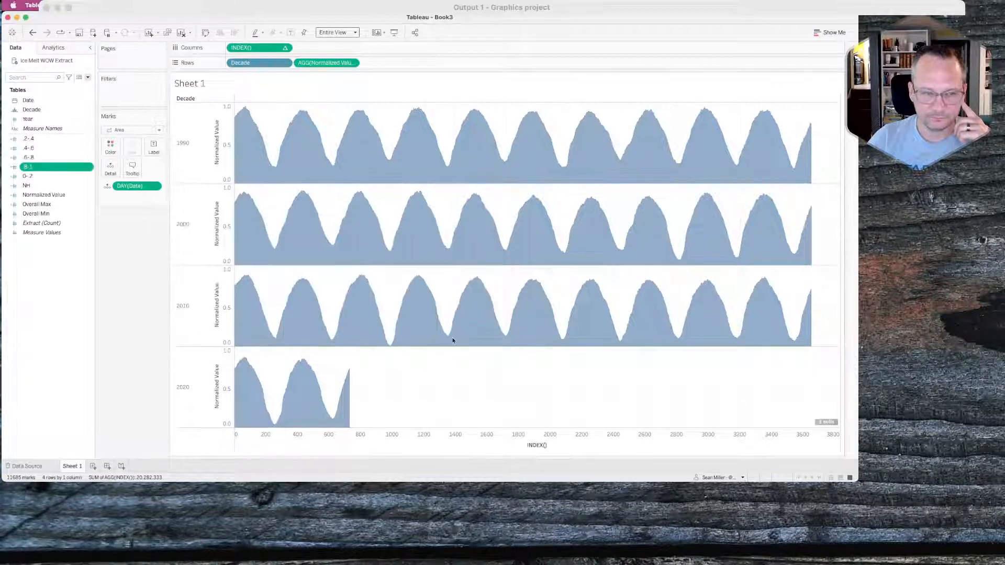
pyautogui.click(78, 298)
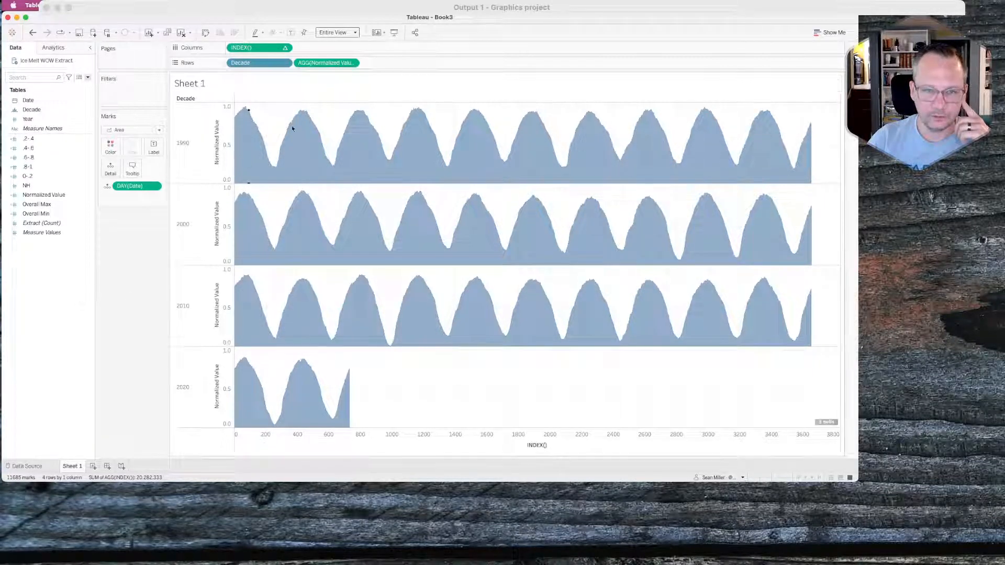
# Remove Normalized Value from Rows and filter Measure Names to 0-.2, .2-.4, .4-.6 and .6-.8.
pyautogui.moveTo(317, 63); pyautogui.dragTo(128, 276)
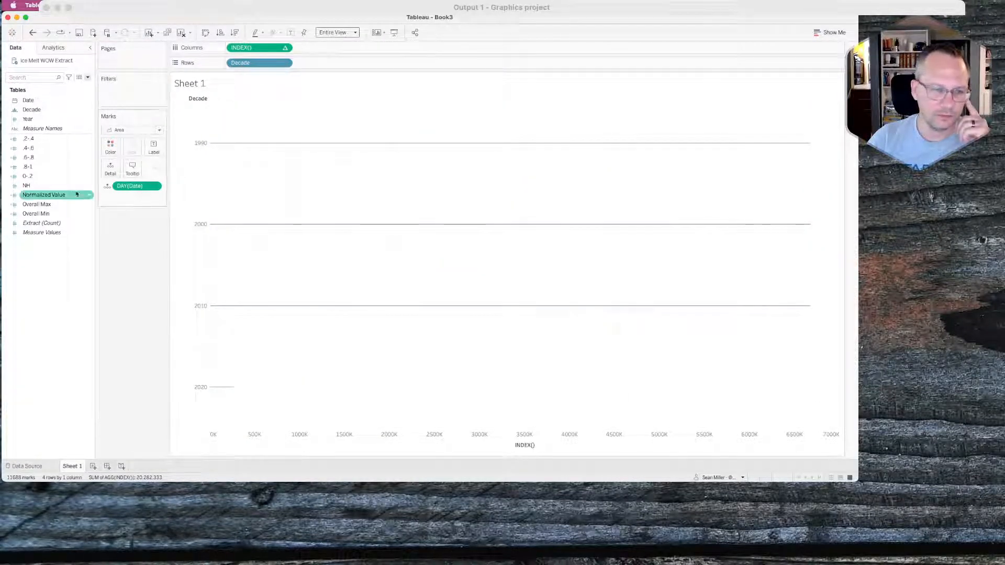
pyautogui.moveTo(51, 128); pyautogui.dragTo(116, 96)
pyautogui.click(397, 264)
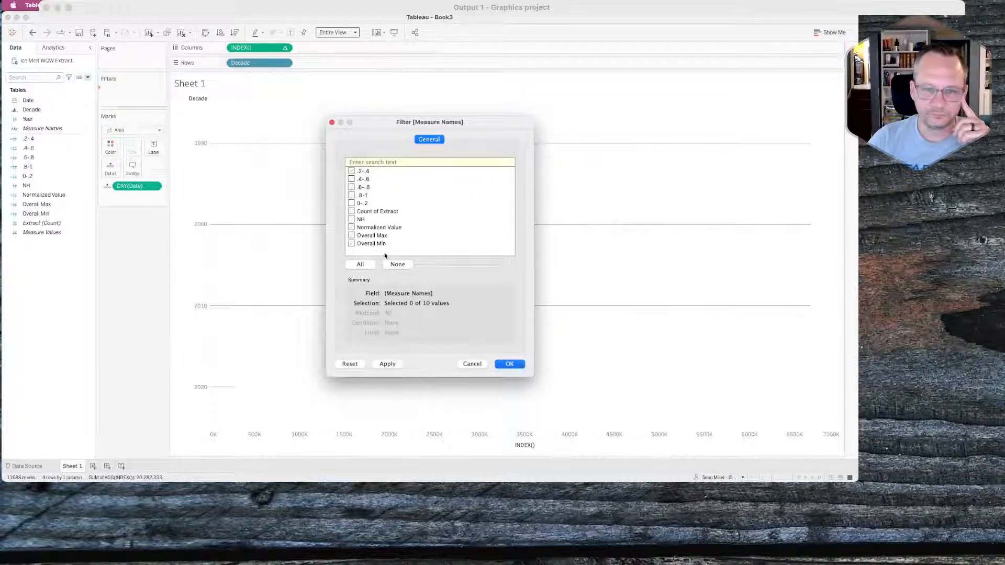
pyautogui.click(351, 203)
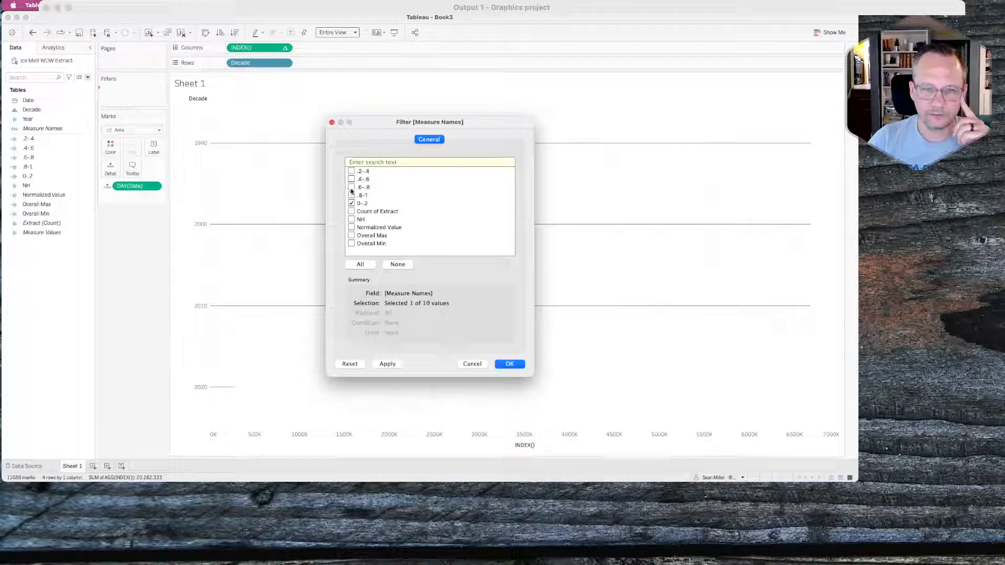
pyautogui.click(351, 179)
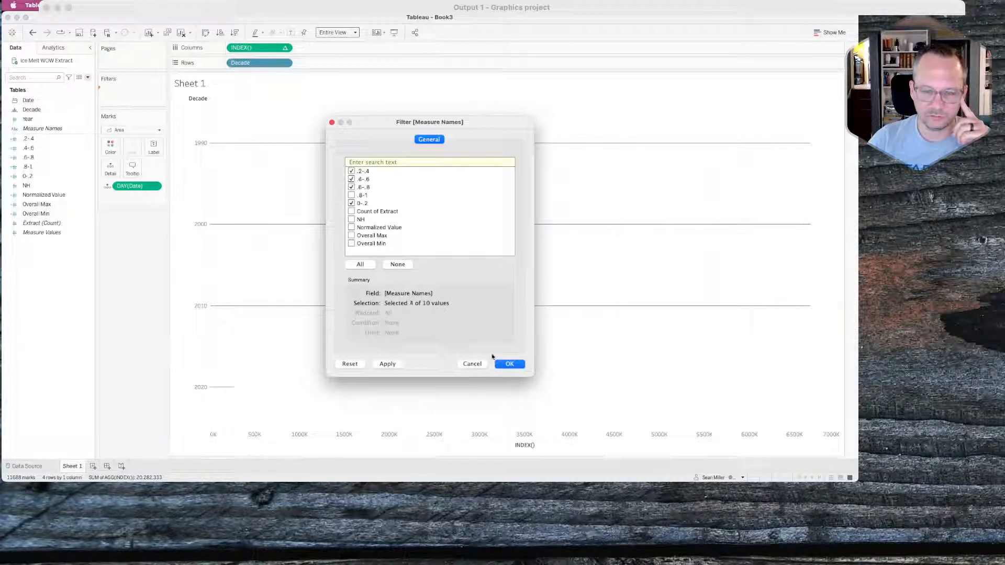
pyautogui.click(510, 366)
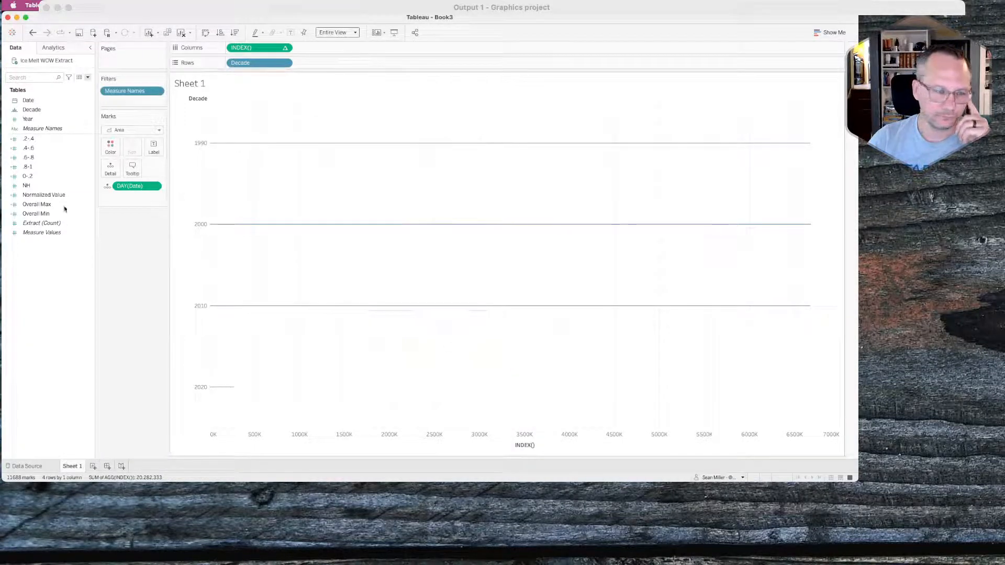
# Add Measure Values to Rows after Decade and color the area marks by Measure Names.
pyautogui.moveTo(51, 237); pyautogui.dragTo(329, 65)
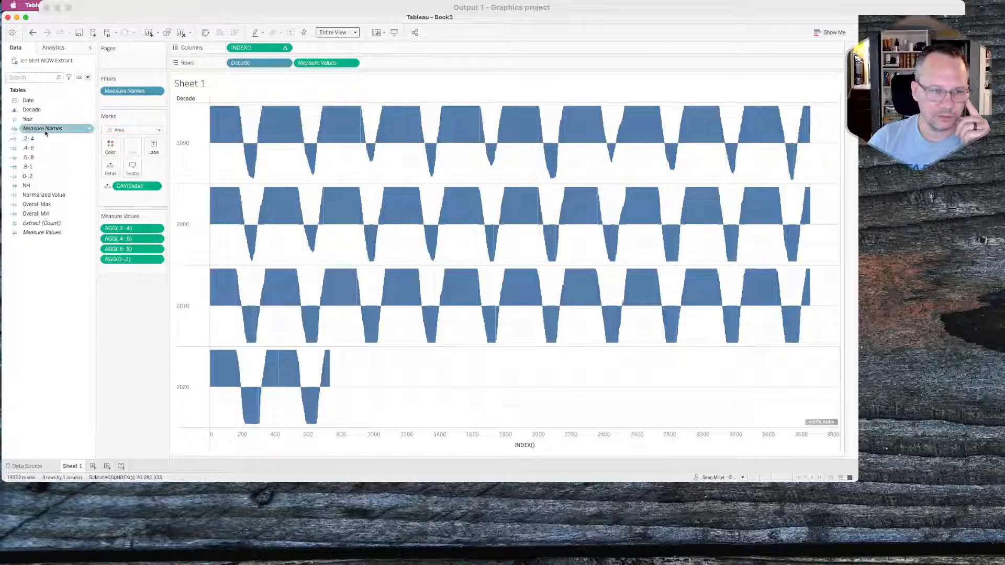
pyautogui.moveTo(46, 133); pyautogui.dragTo(109, 149)
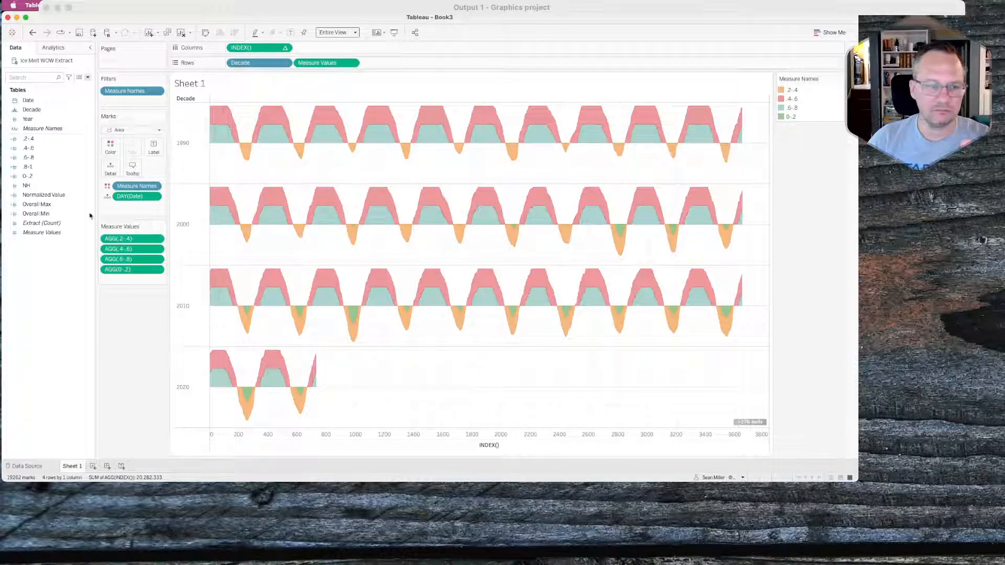
# Include .8-1 in the Measure Names filter and show the header of the Measure Values axis.
pyautogui.click(157, 91)
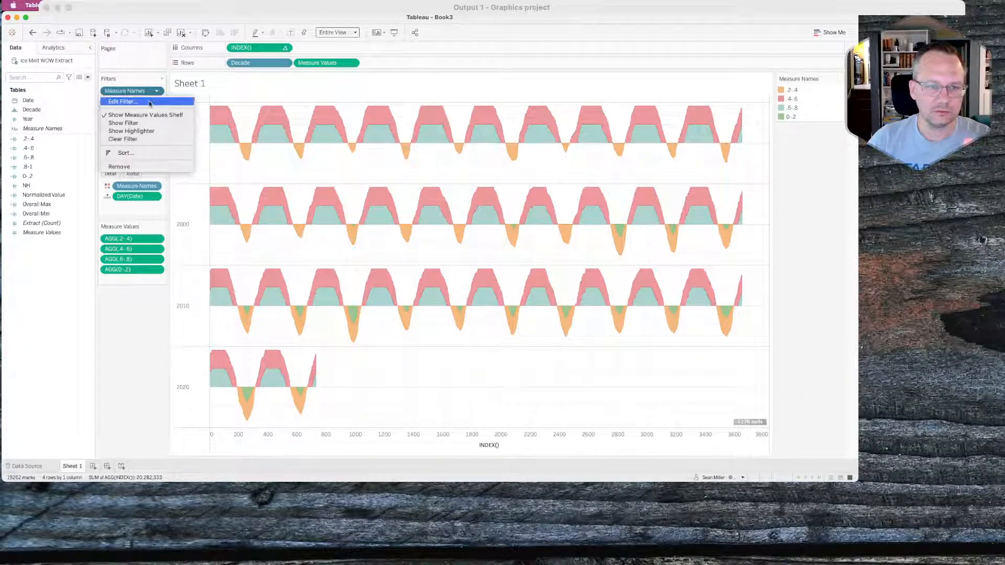
pyautogui.click(151, 103)
pyautogui.click(351, 195)
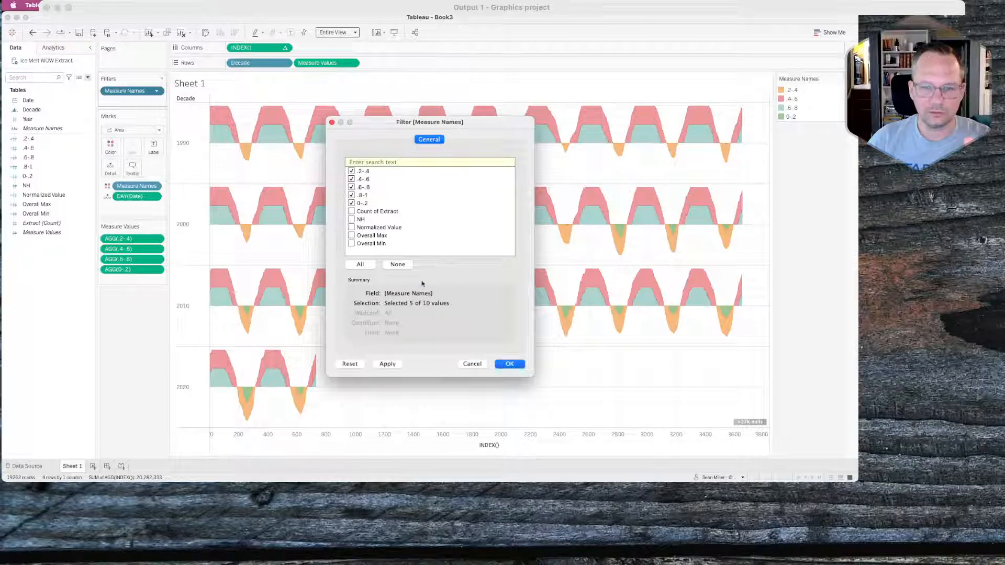
pyautogui.click(511, 366)
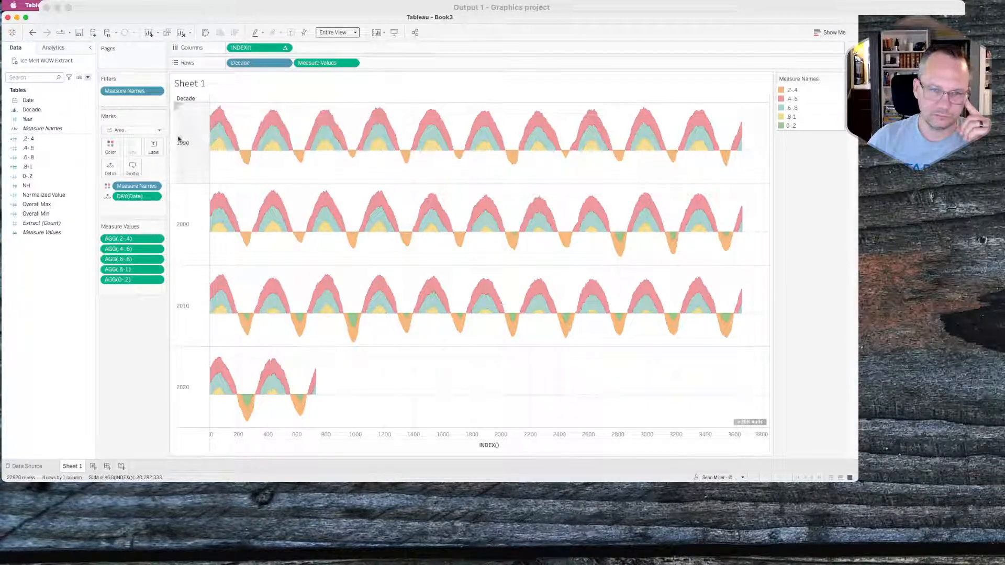
pyautogui.click(352, 63)
pyautogui.click(326, 116)
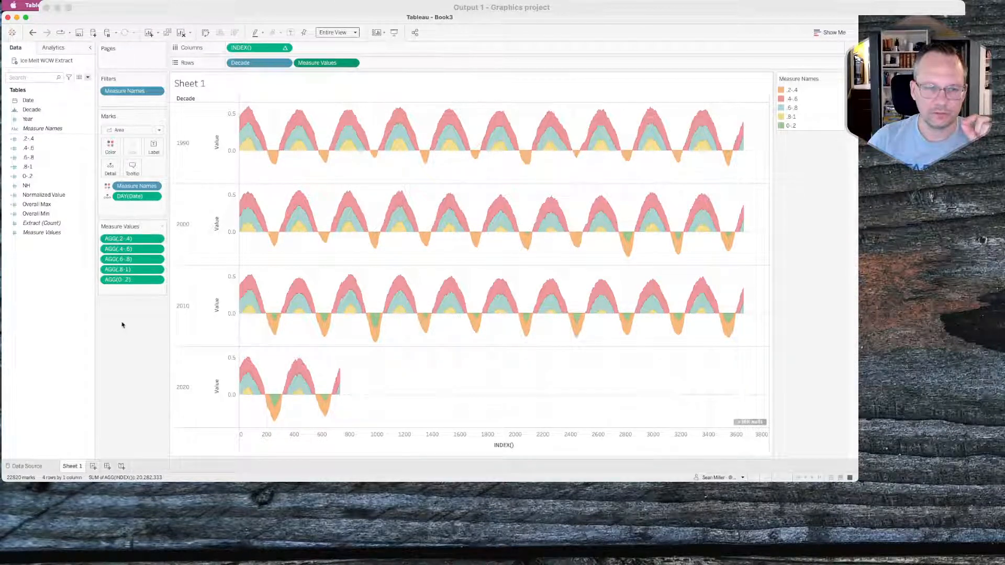
pyautogui.click(110, 150)
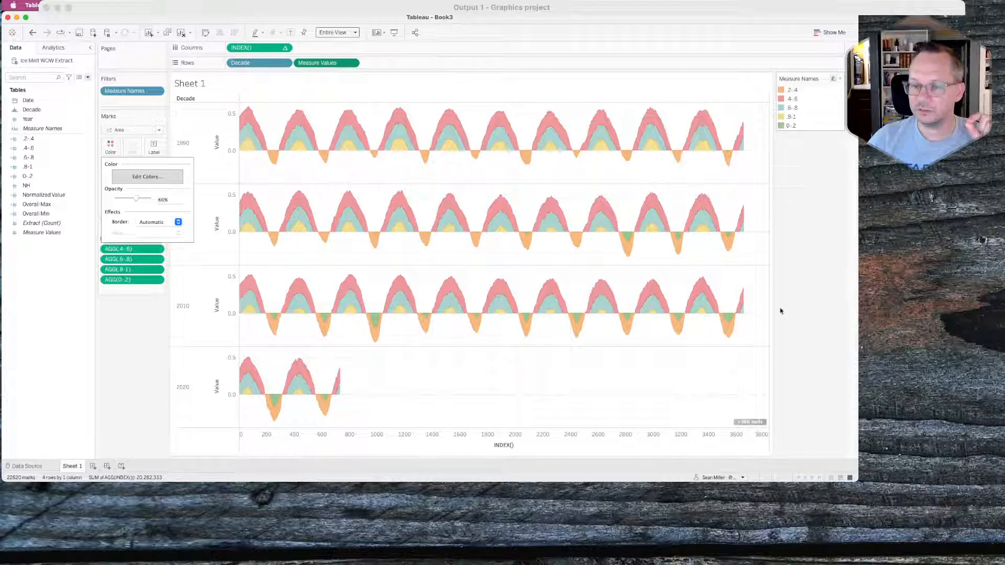
pyautogui.click(324, 413)
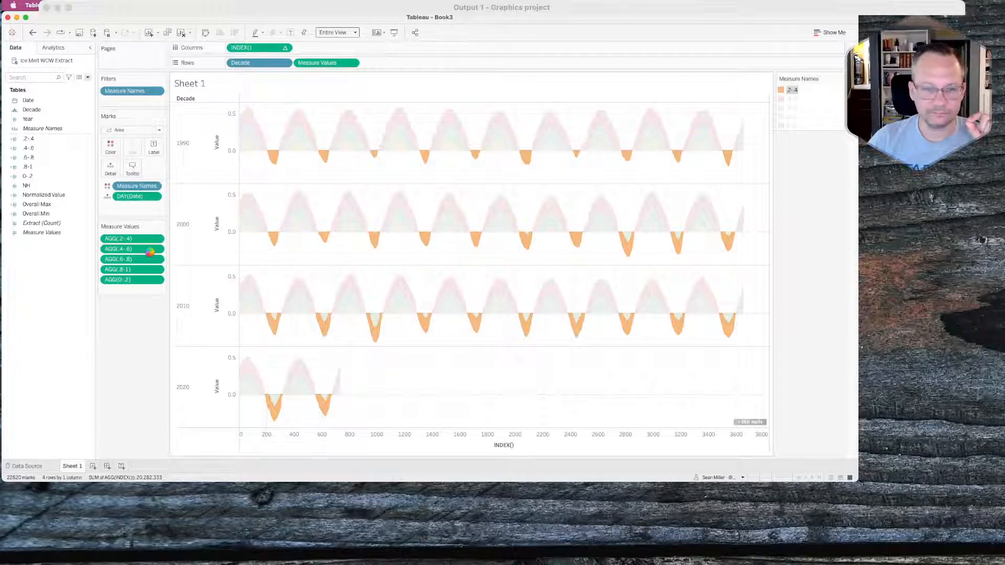
pyautogui.click(111, 146)
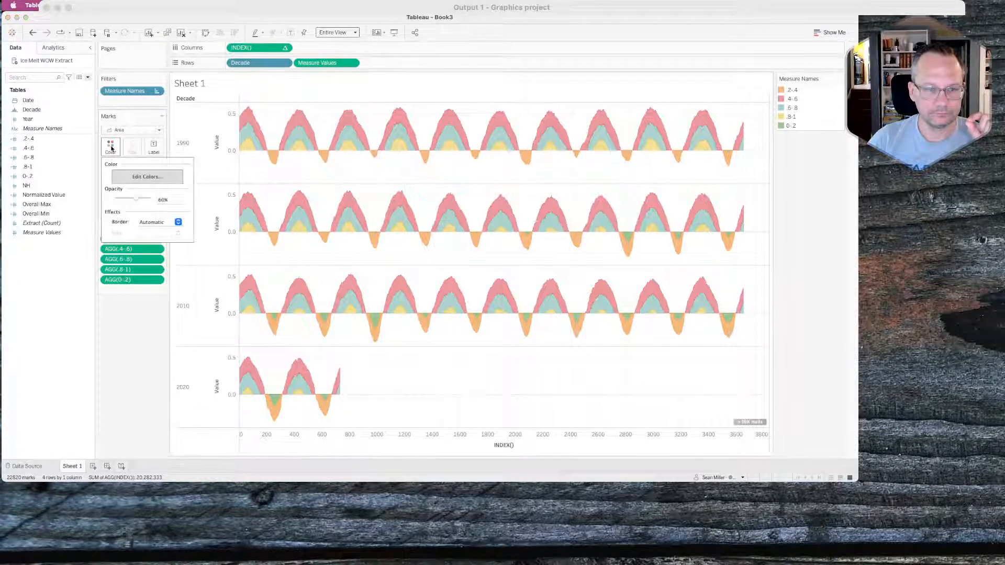
pyautogui.click(128, 177)
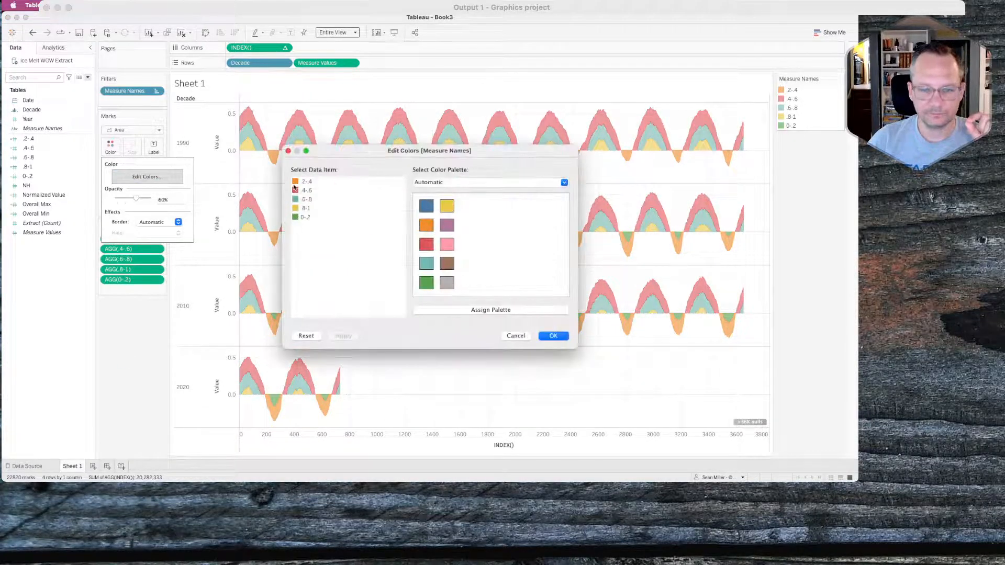
pyautogui.click(515, 335)
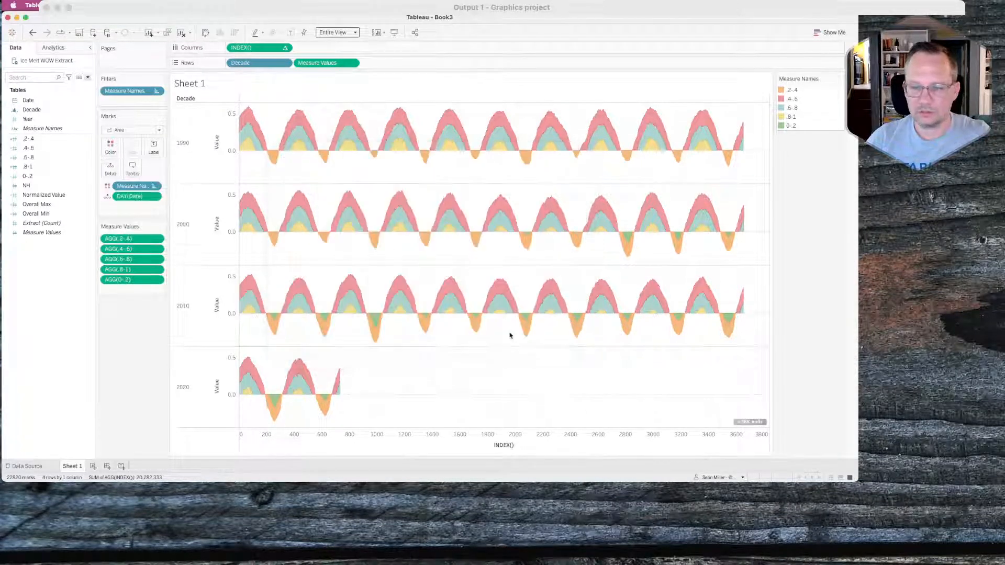
# Reorder the measures as .8-1, .6-.8, .4-.6, .2-.4 and 0-.2.
pyautogui.click(796, 92)
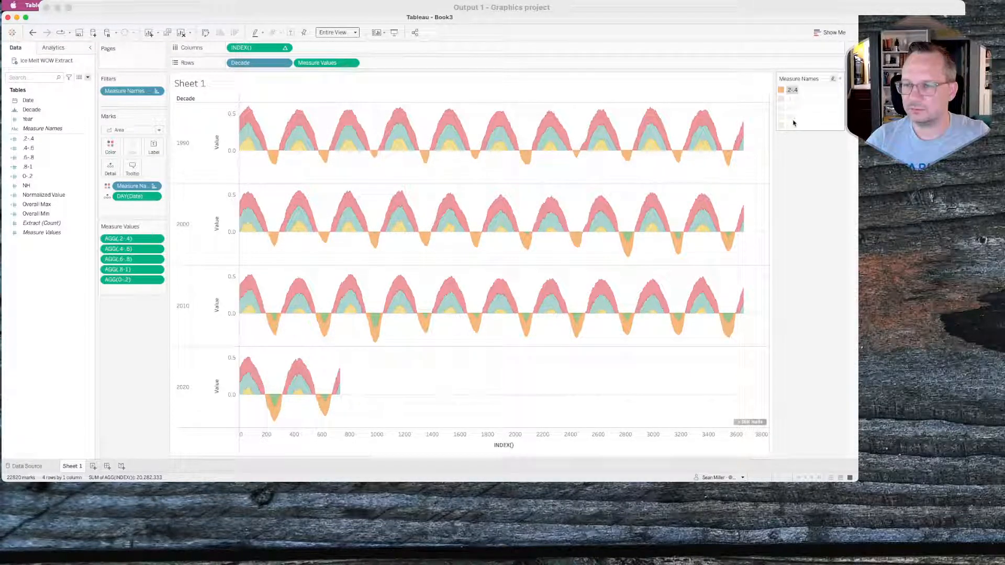
pyautogui.moveTo(793, 125); pyautogui.dragTo(794, 125)
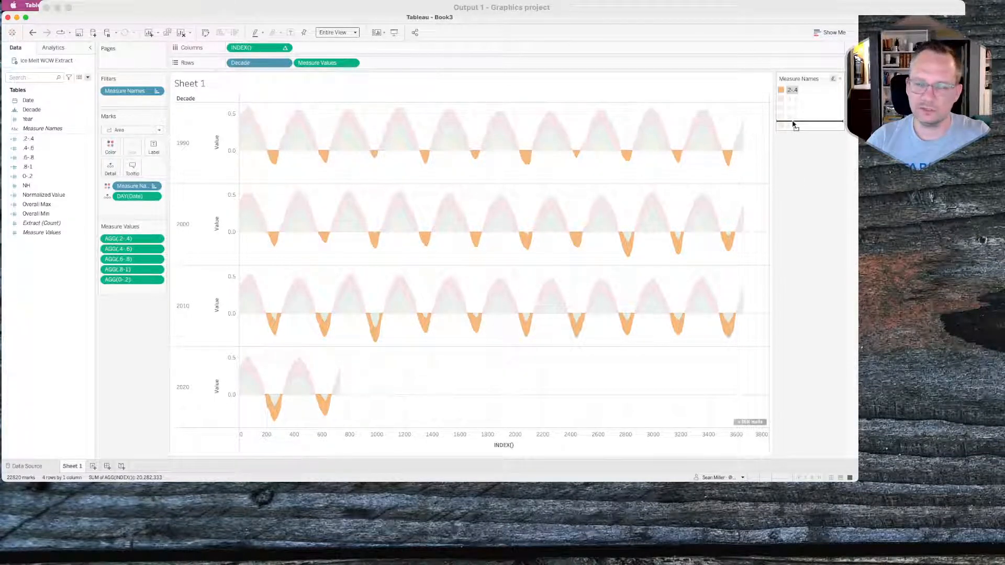
pyautogui.moveTo(793, 124); pyautogui.dragTo(793, 123)
pyautogui.click(805, 157)
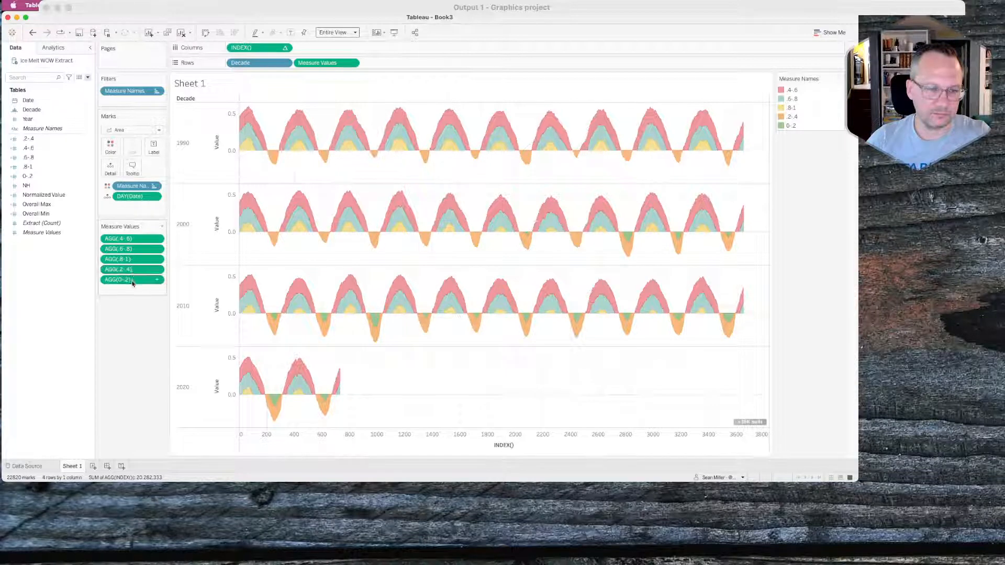
pyautogui.moveTo(135, 240)
pyautogui.mouseDown()
pyautogui.moveTo(134, 267)
pyautogui.moveTo(135, 237)
pyautogui.mouseUp()
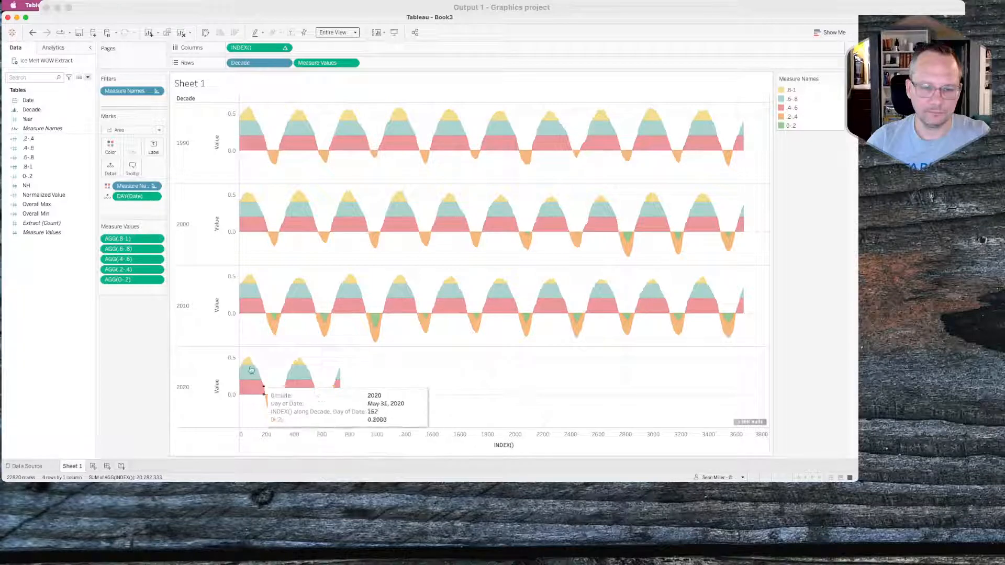
# Open the Measure Names colors for editing and copy hex code 598DE7 from the Workout Wednesday requirements page in Firefox.
pyautogui.moveTo(249, 357)
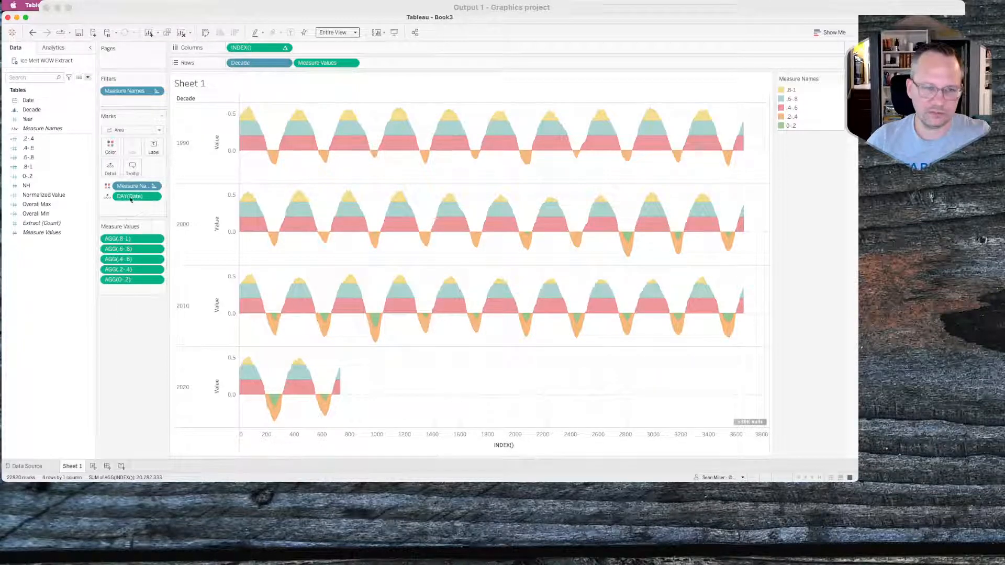
pyautogui.click(111, 146)
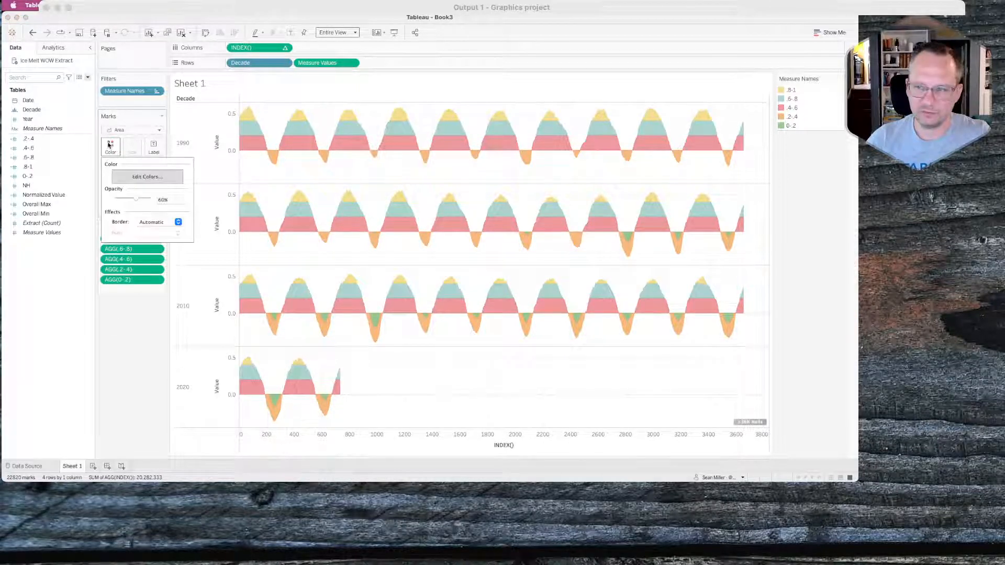
pyautogui.click(139, 178)
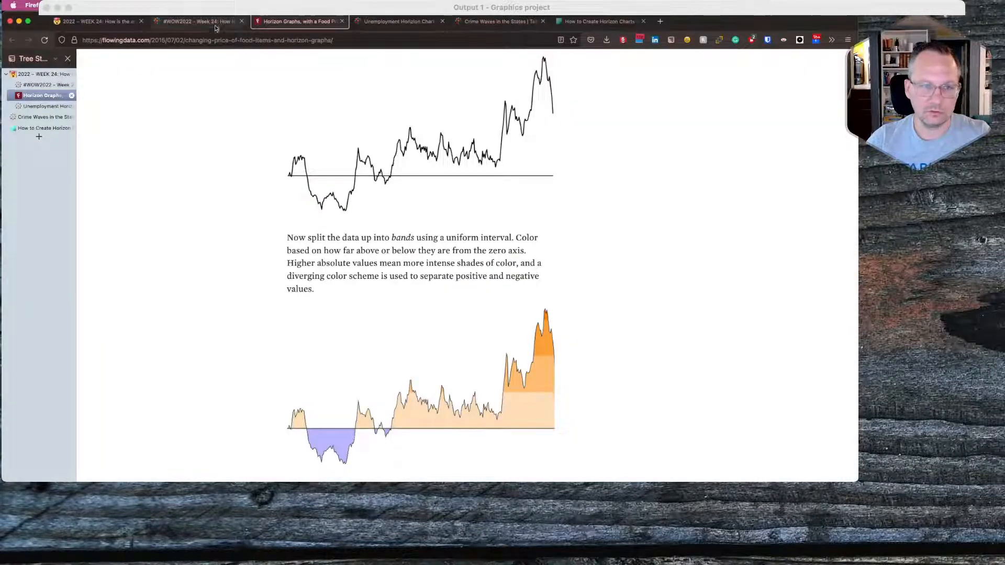
pyautogui.click(101, 21)
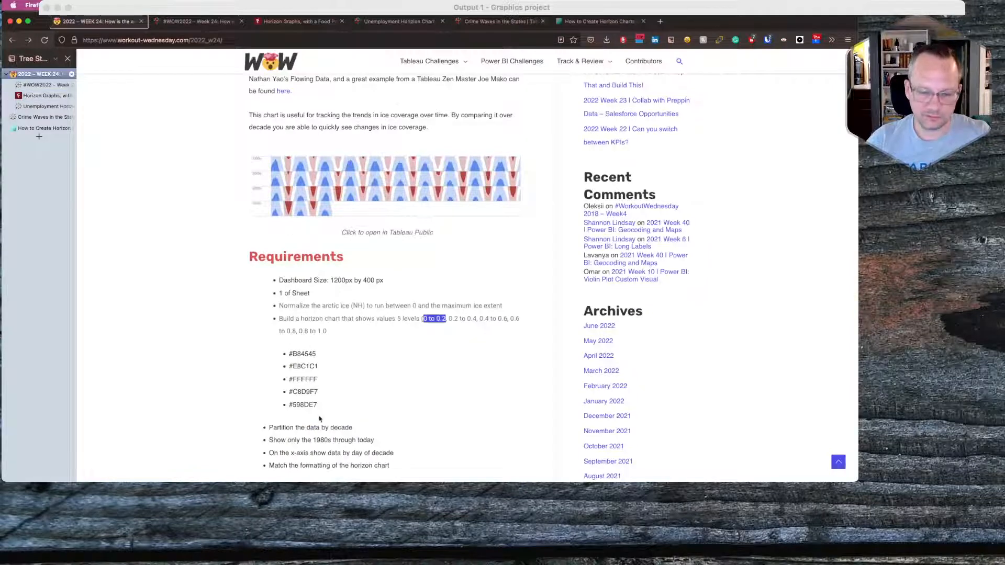
pyautogui.moveTo(318, 405); pyautogui.dragTo(293, 405)
pyautogui.press('super+c')
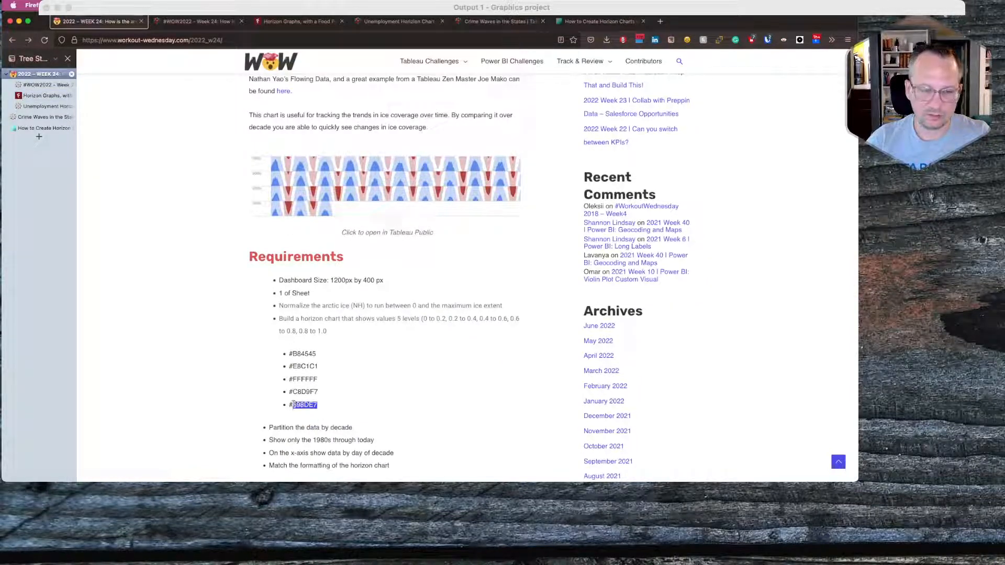
# Return to Tableau and set the color of the .8-1 band to hex 598DE7.
pyautogui.press('super+Tab')
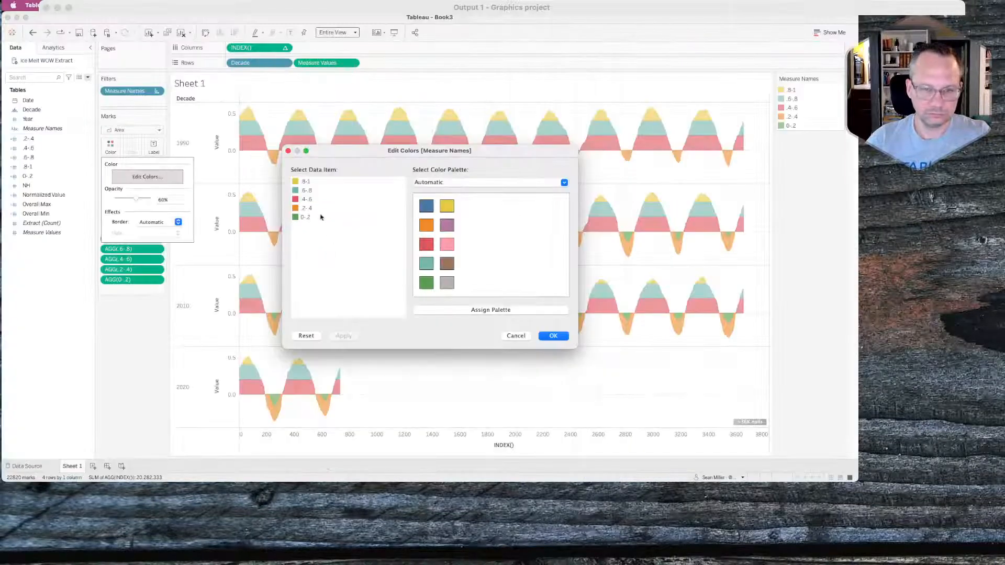
pyautogui.click(303, 182)
pyautogui.doubleClick(303, 182)
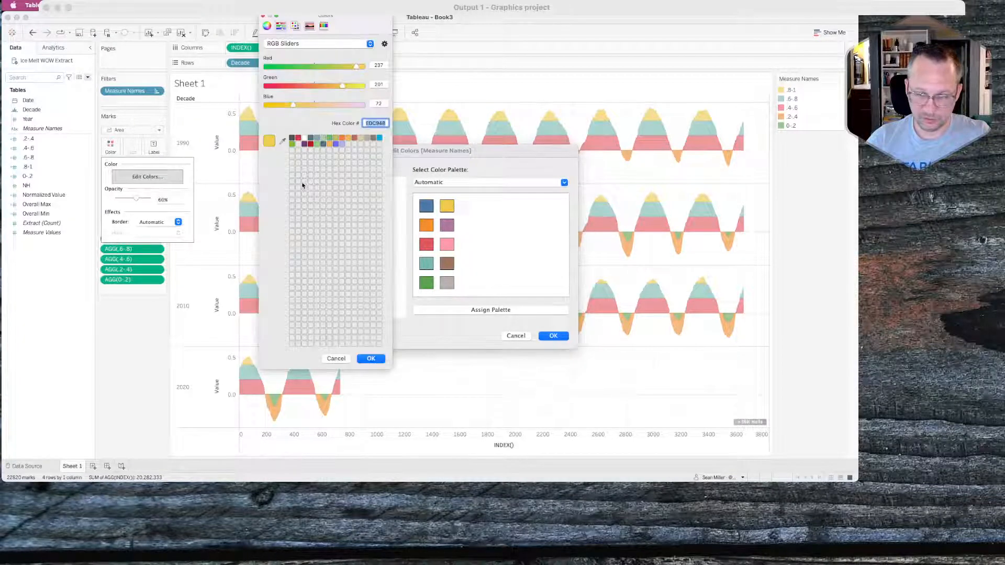
pyautogui.press('super+v')
pyautogui.press('Return')
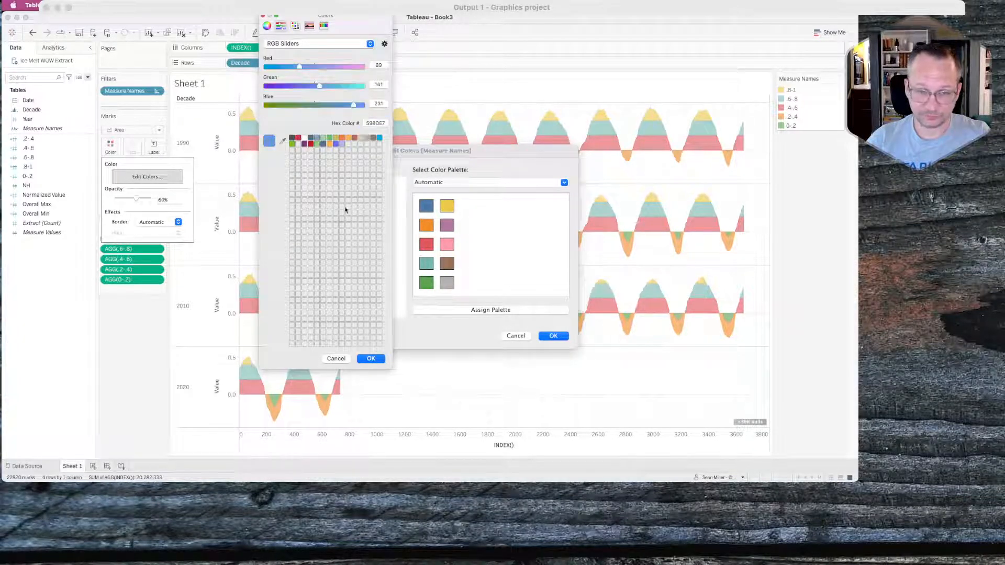
pyautogui.click(370, 360)
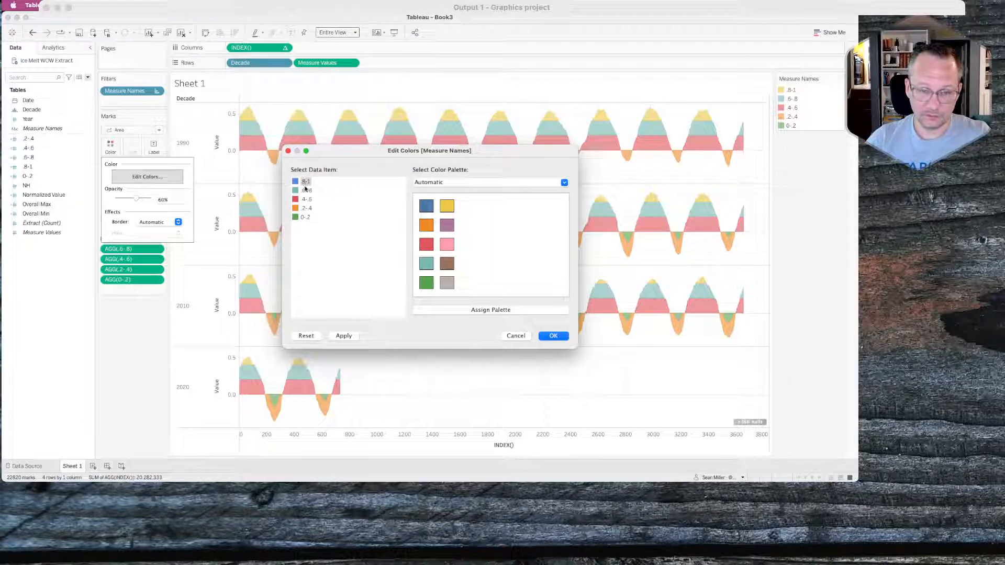
# Copy hex code C8D9F7 from the requirements page in Firefox and set it as the .6-.8 band's color in Tableau.
pyautogui.doubleClick(306, 190)
pyautogui.press('super+Tab')
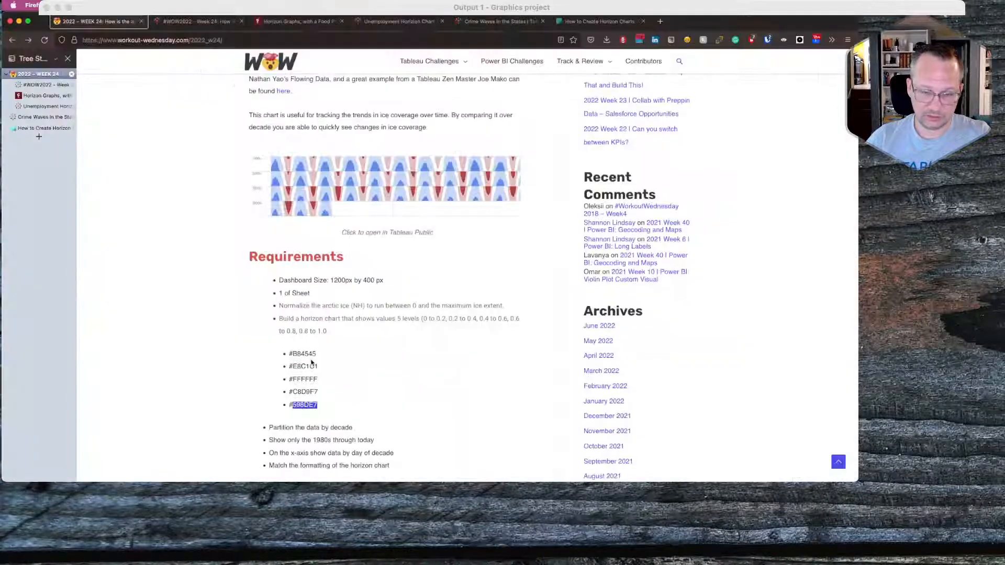
pyautogui.moveTo(319, 392); pyautogui.dragTo(293, 391)
pyautogui.press('super+c')
pyautogui.press('super+Tab')
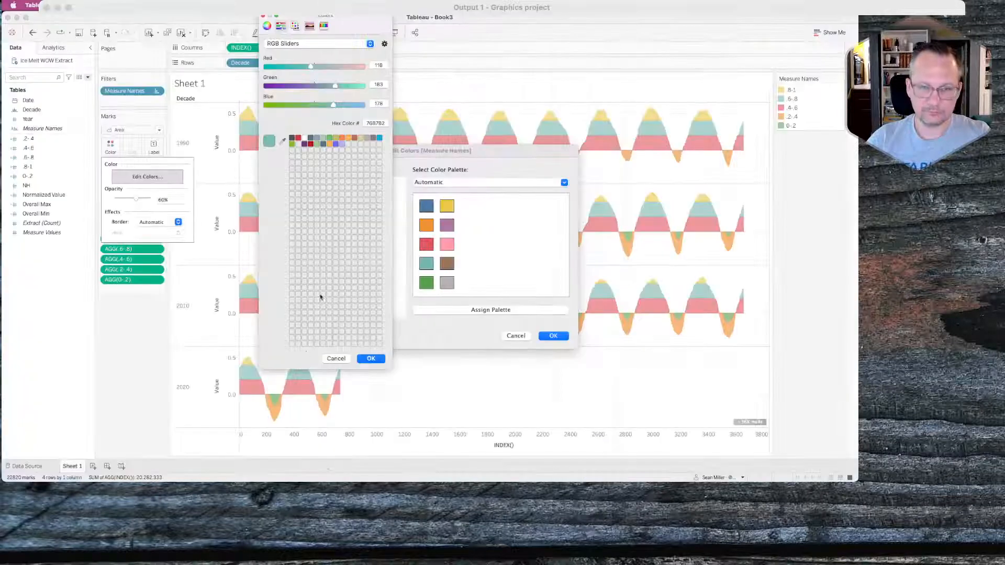
pyautogui.doubleClick(372, 124)
pyautogui.press('super+v')
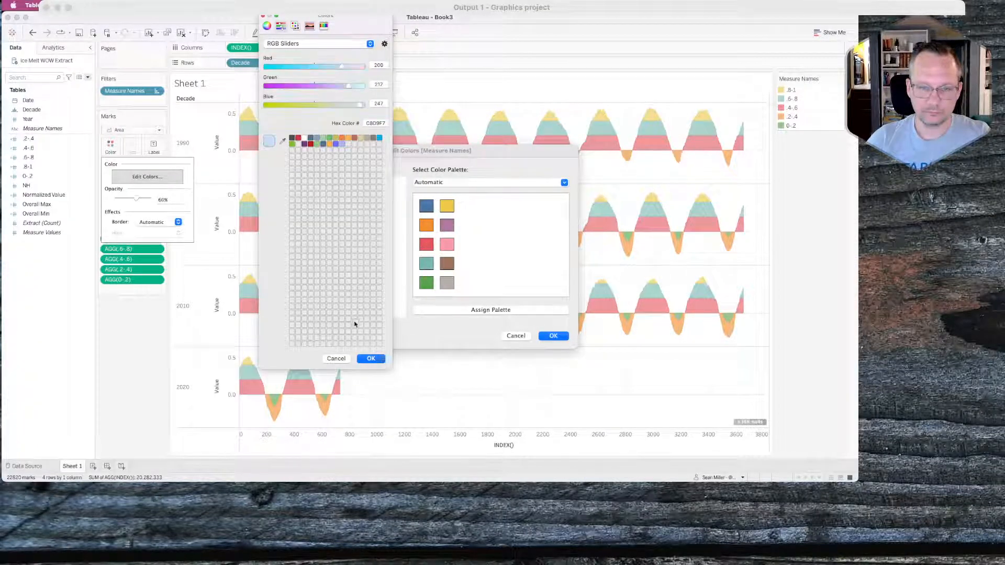
pyautogui.click(370, 358)
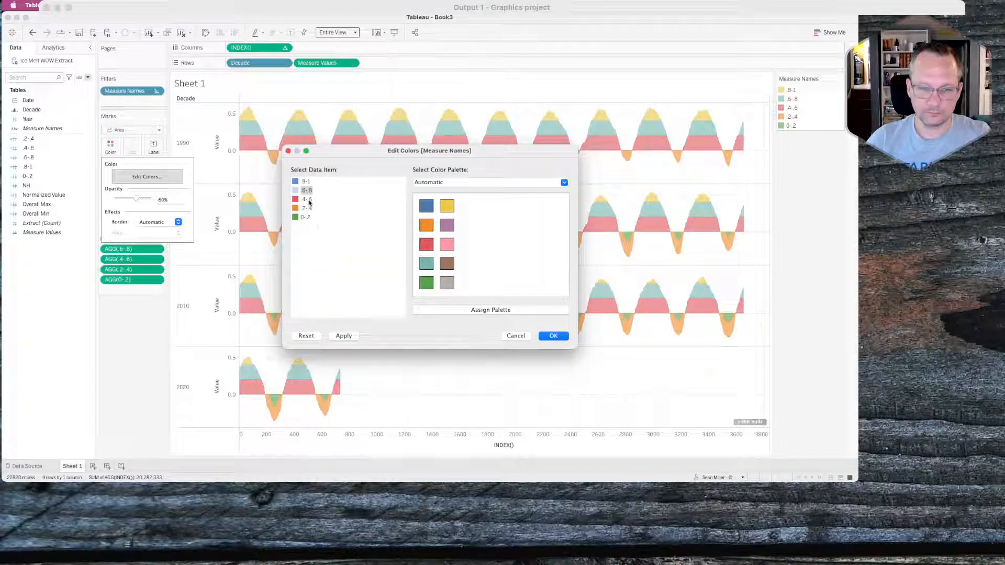
# Set the color of the .4-.6 band to white, hex FFFFFF.
pyautogui.doubleClick(307, 199)
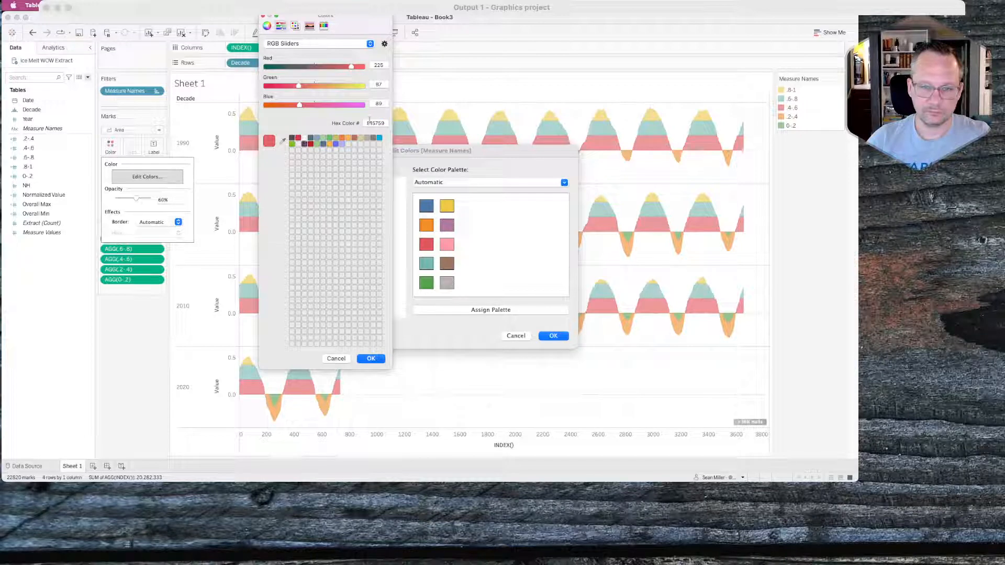
pyautogui.click(304, 139)
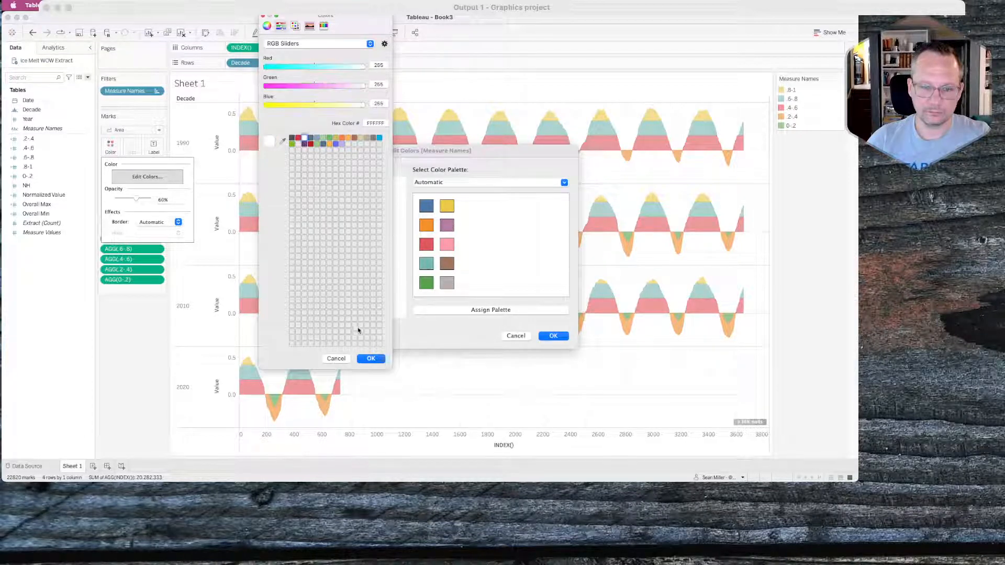
pyautogui.click(370, 359)
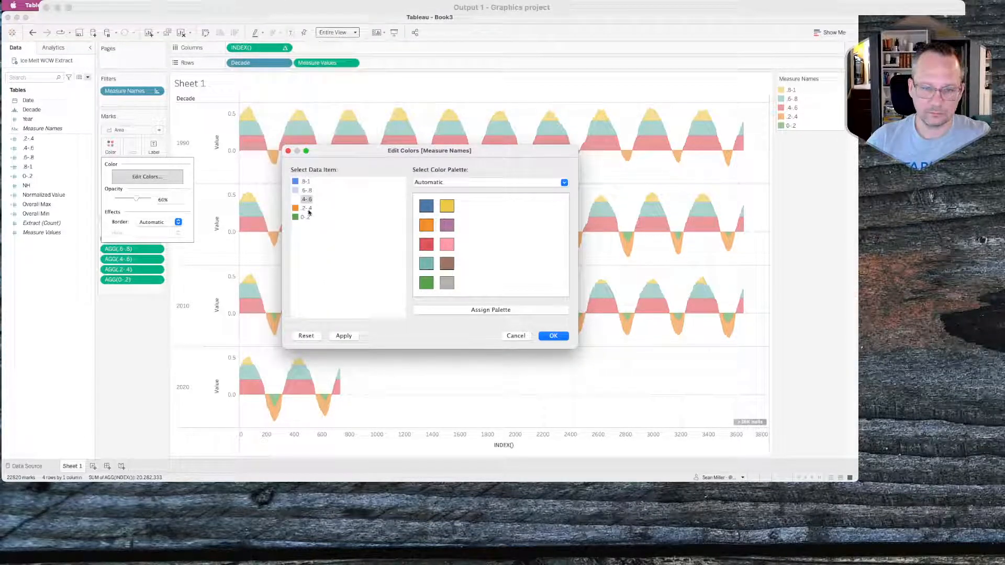
# Copy hex code E8C1C1 from the requirements page in Firefox and set it as the .2-.4 band's color in Tableau.
pyautogui.doubleClick(308, 210)
pyautogui.press('super+Tab')
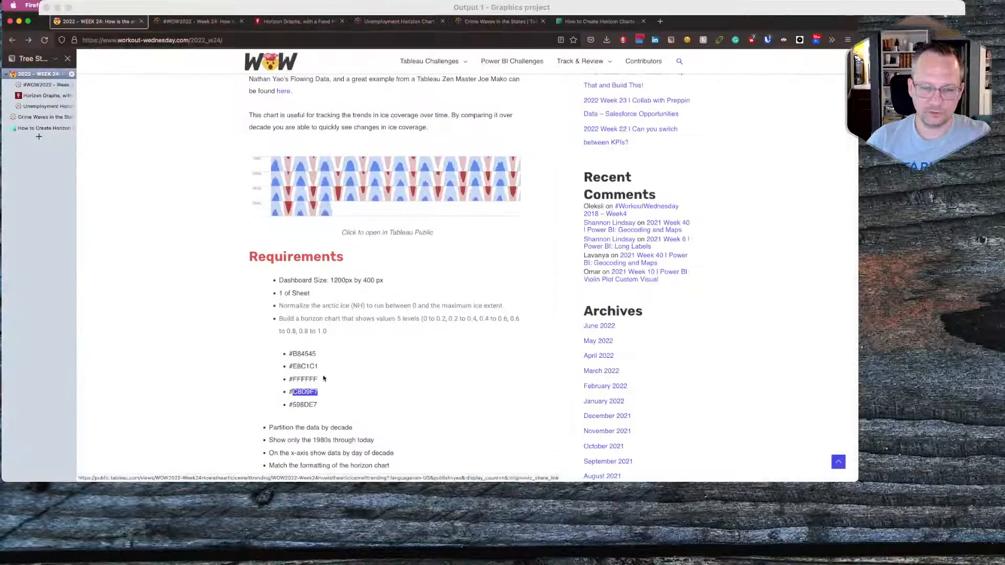
pyautogui.moveTo(317, 366); pyautogui.dragTo(292, 366)
pyautogui.press('super+c')
pyautogui.press('super+Tab')
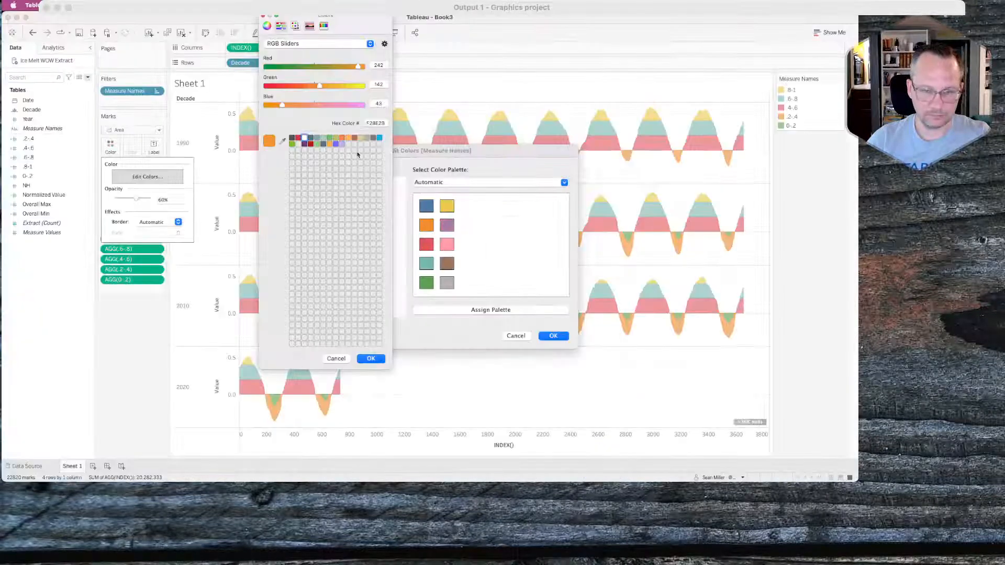
pyautogui.doubleClick(366, 123)
pyautogui.press('super+v')
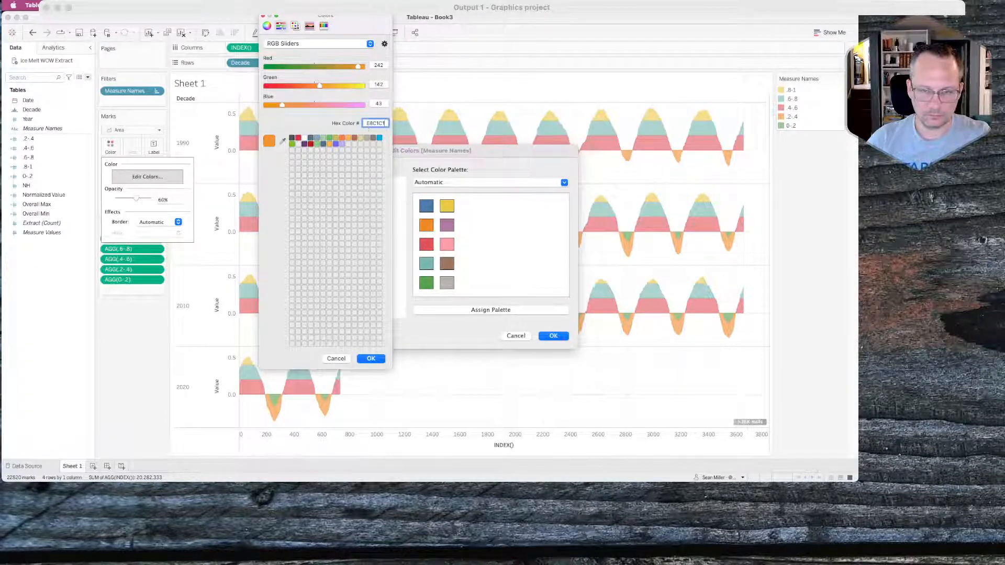
pyautogui.press('Return')
pyautogui.click(370, 358)
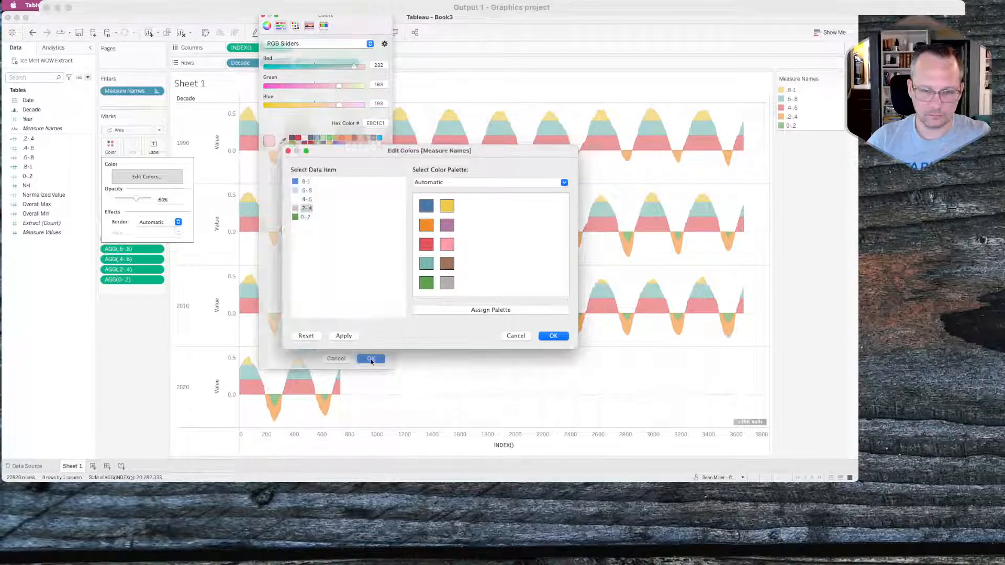
# Copy hex code B84545 from the Firefox requirements page, set it as the 0-.2 band's color in Tableau, and apply the color assignments.
pyautogui.press('super+Tab')
pyautogui.moveTo(317, 354); pyautogui.dragTo(293, 354)
pyautogui.press('super+c')
pyautogui.press('super+Tab')
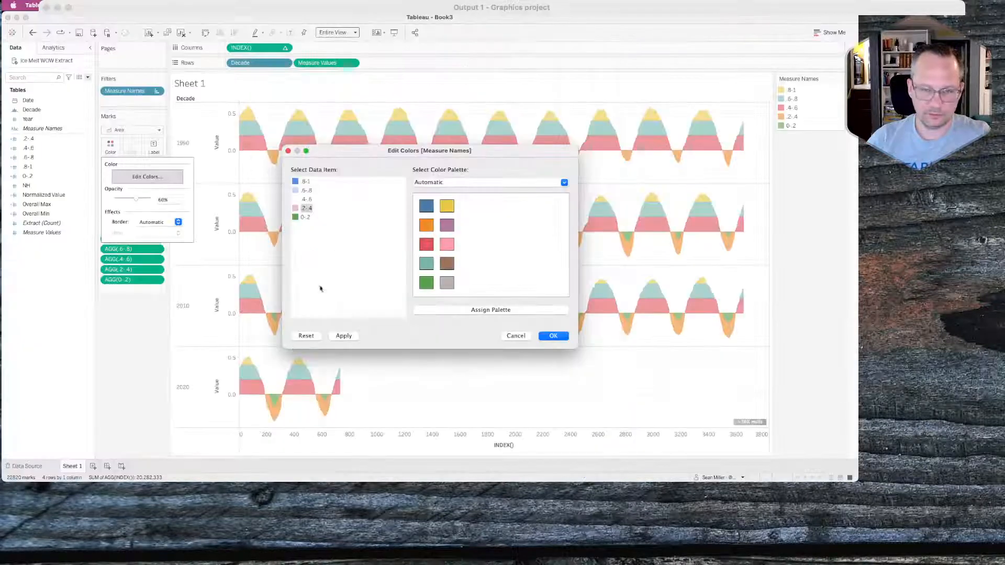
pyautogui.doubleClick(305, 217)
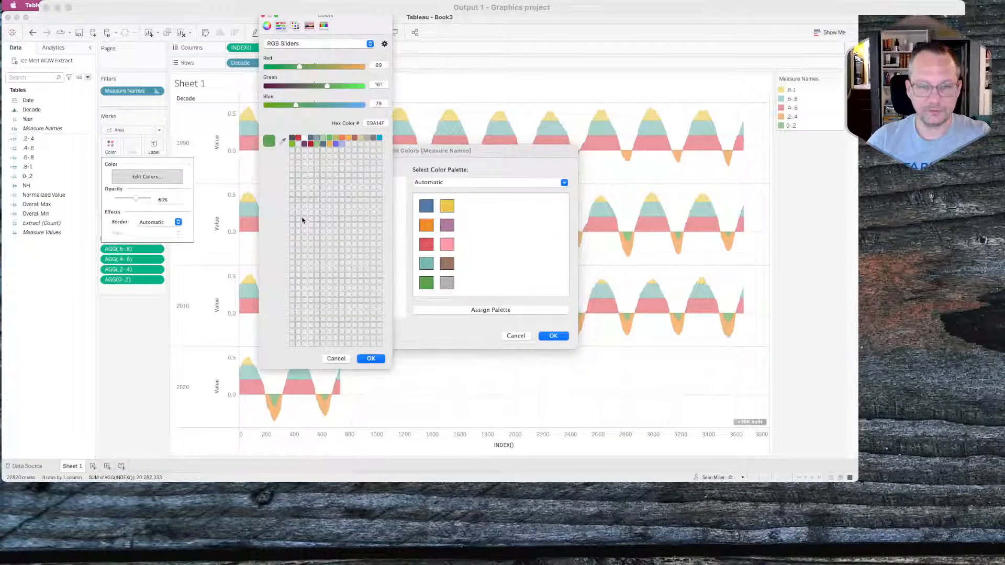
pyautogui.doubleClick(372, 123)
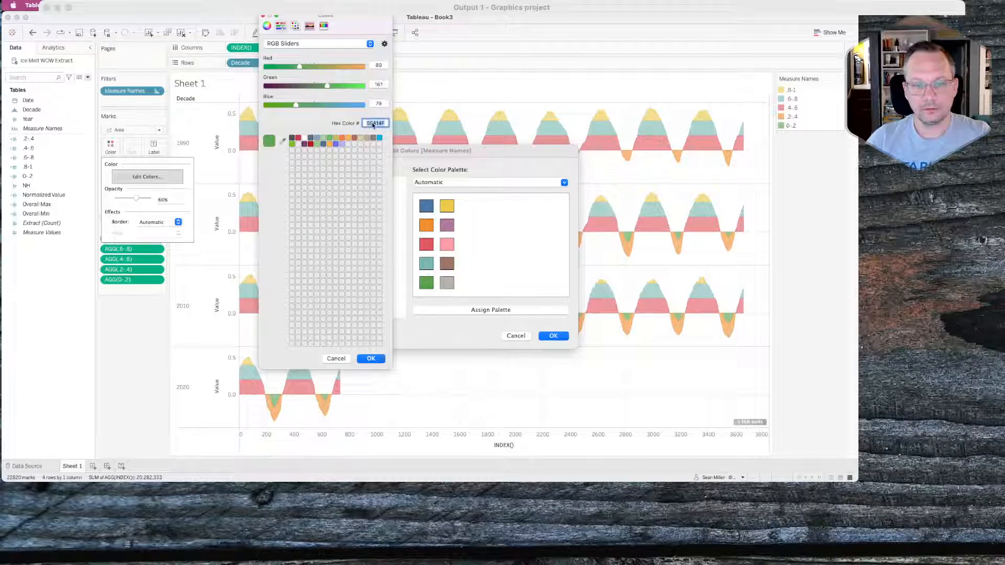
pyautogui.press('super+v')
pyautogui.press('Return')
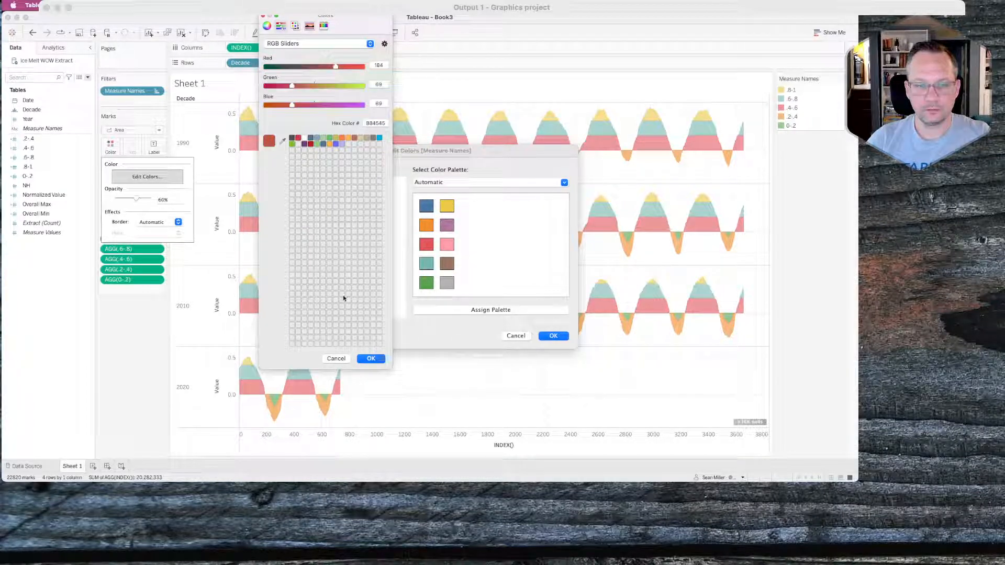
pyautogui.click(370, 358)
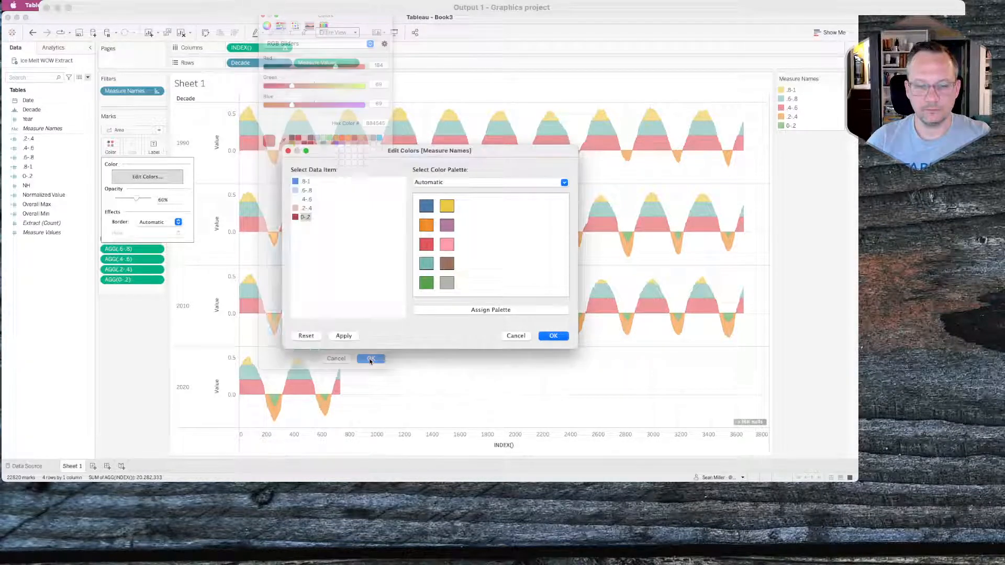
pyautogui.click(345, 336)
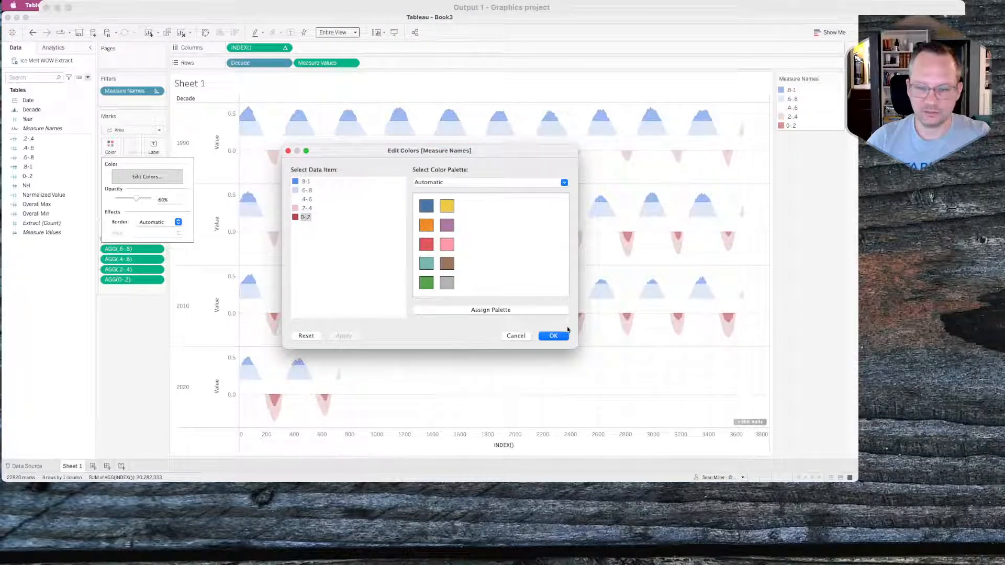
pyautogui.click(553, 336)
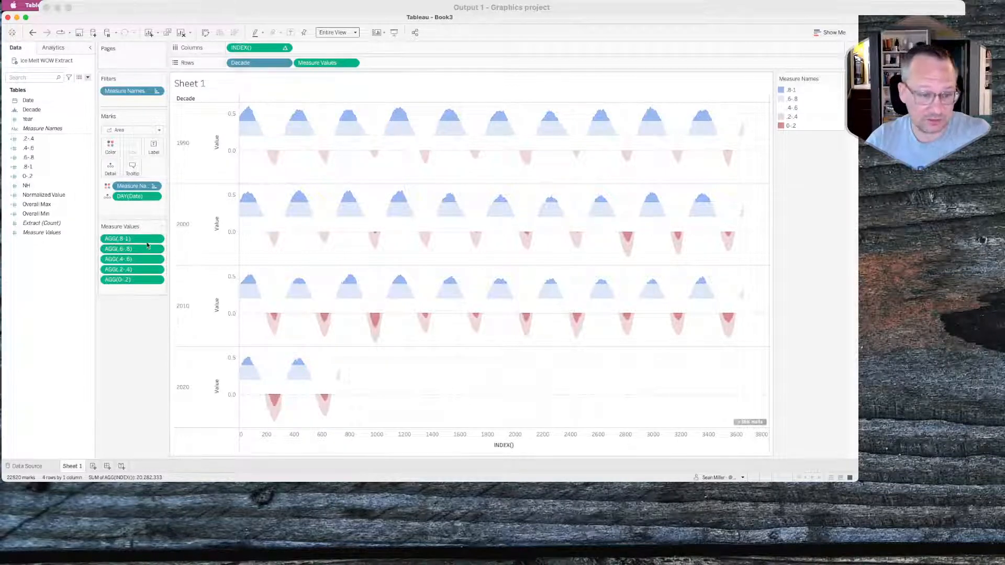
# Reorder the measure values as .4-.6, .6-.8, .8-1, .2-.4 and 0-.2.
pyautogui.moveTo(141, 240); pyautogui.dragTo(141, 267)
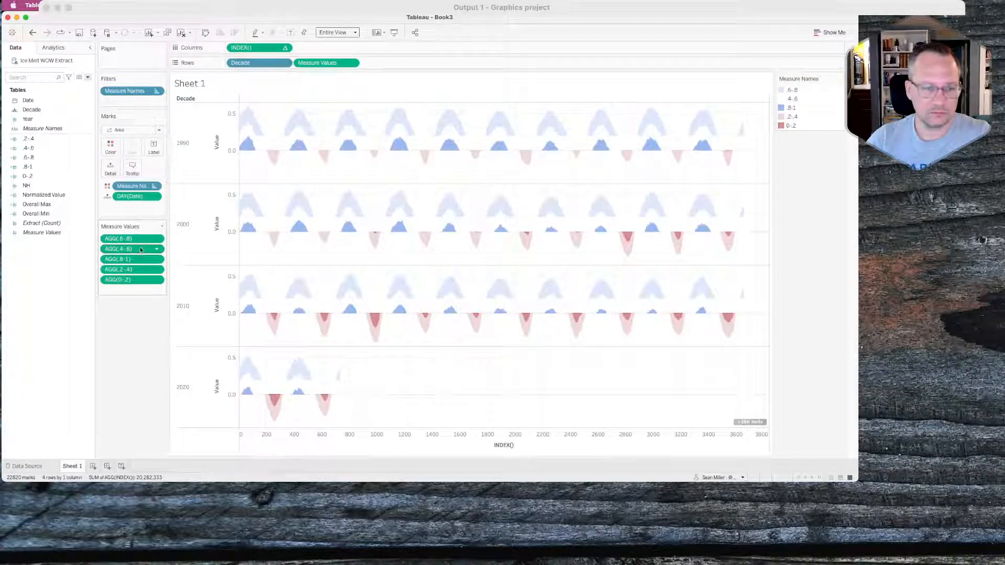
pyautogui.moveTo(140, 250); pyautogui.dragTo(140, 258)
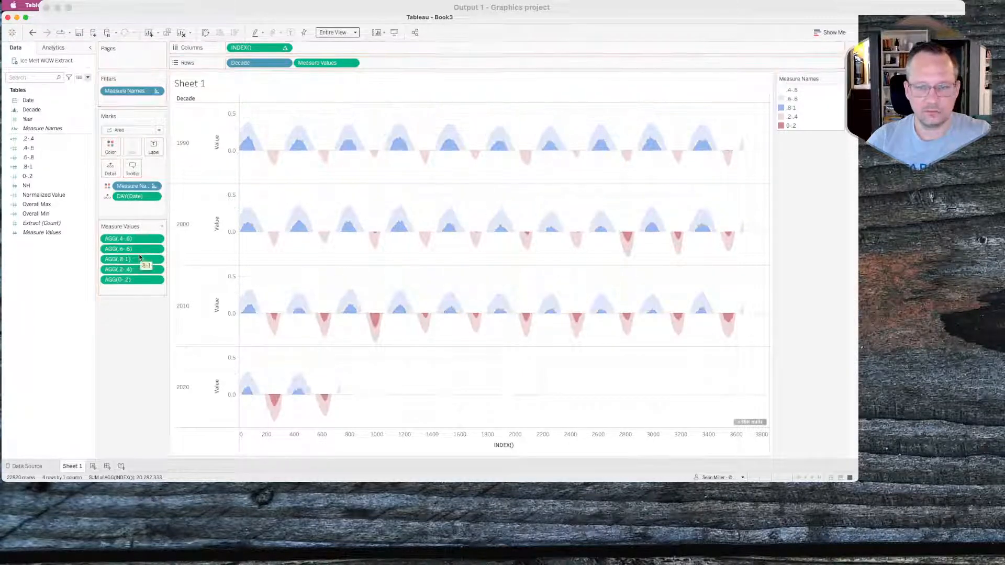
# Set the opacity of the area marks to 100%.
pyautogui.moveTo(268, 133)
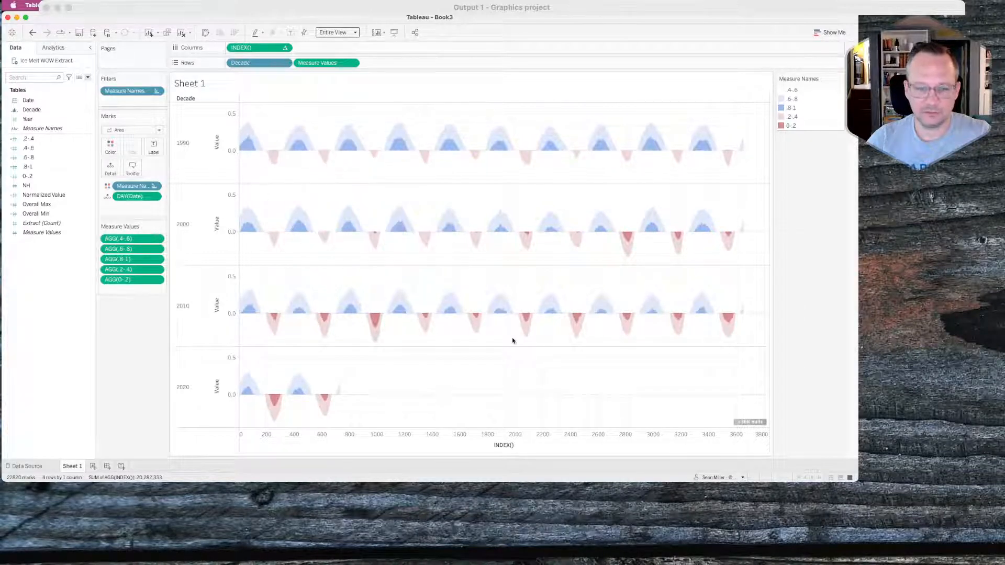
pyautogui.click(110, 147)
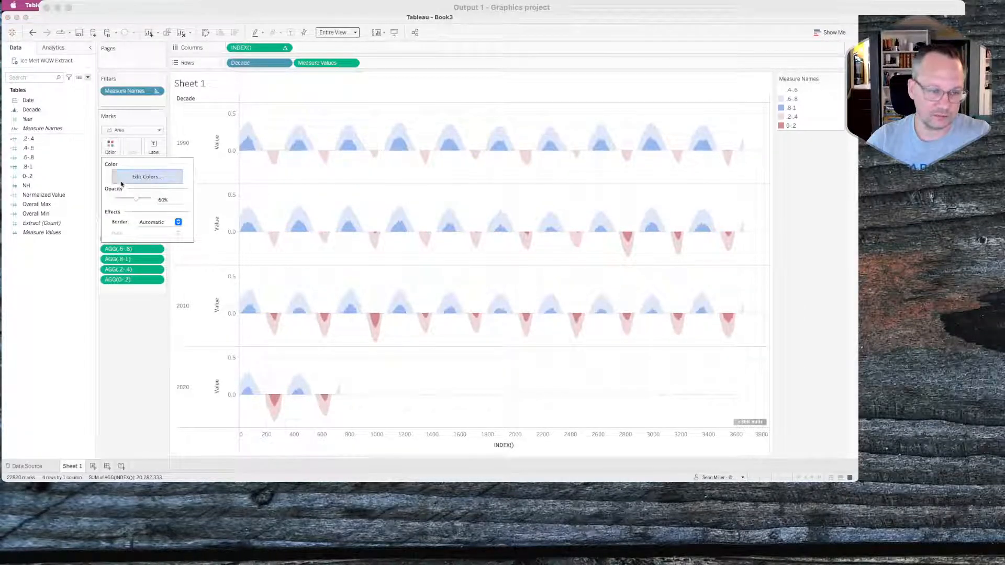
pyautogui.moveTo(137, 199); pyautogui.dragTo(155, 200)
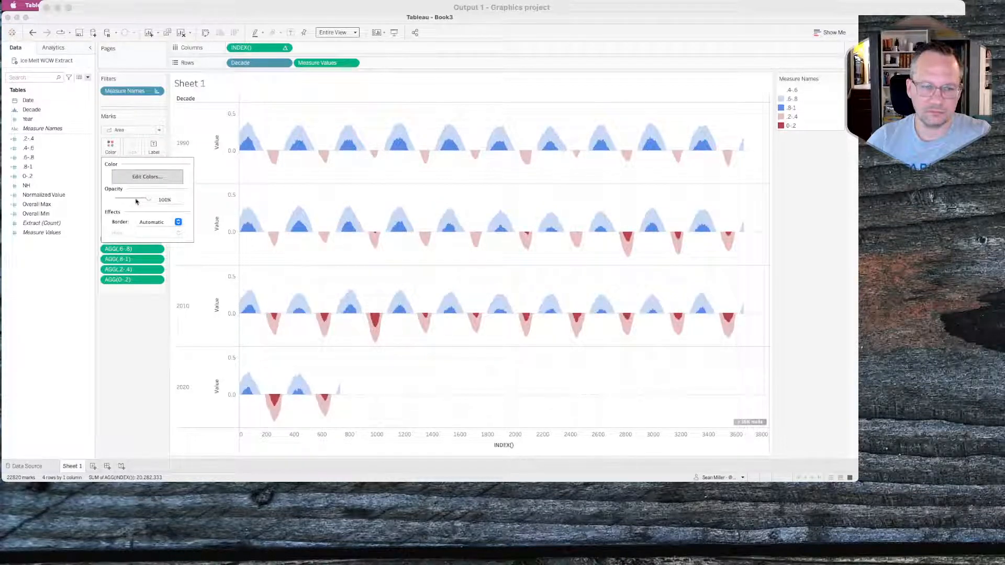
pyautogui.click(155, 393)
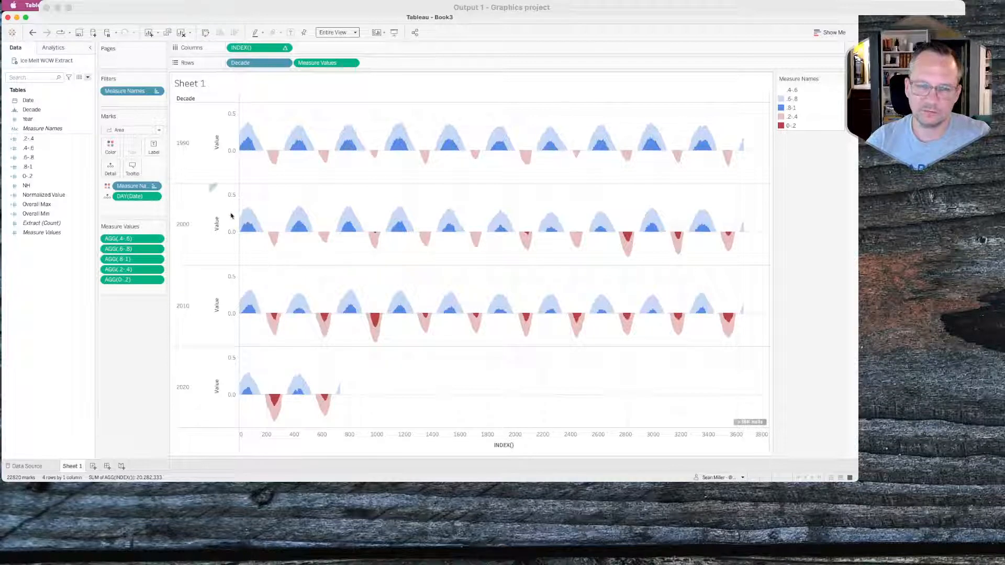
# Fix the range of the Measure Values axis to start at 0 and end at .2.
pyautogui.rightClick(229, 127)
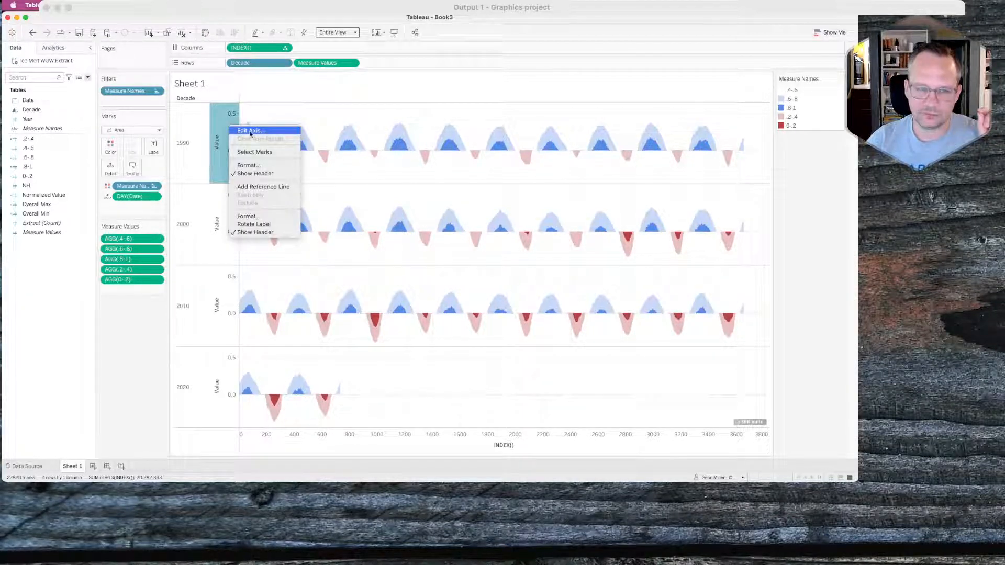
pyautogui.click(250, 132)
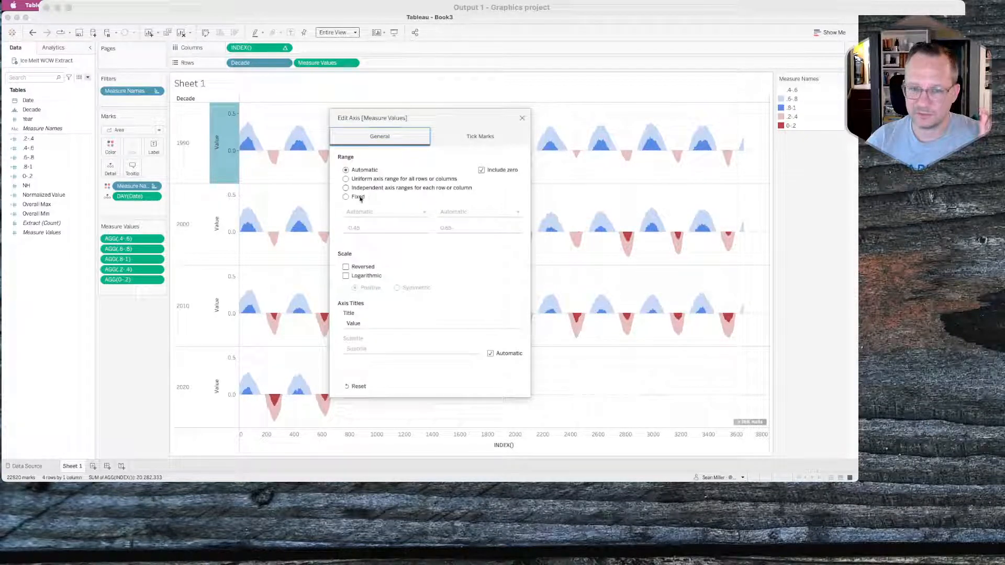
pyautogui.click(345, 197)
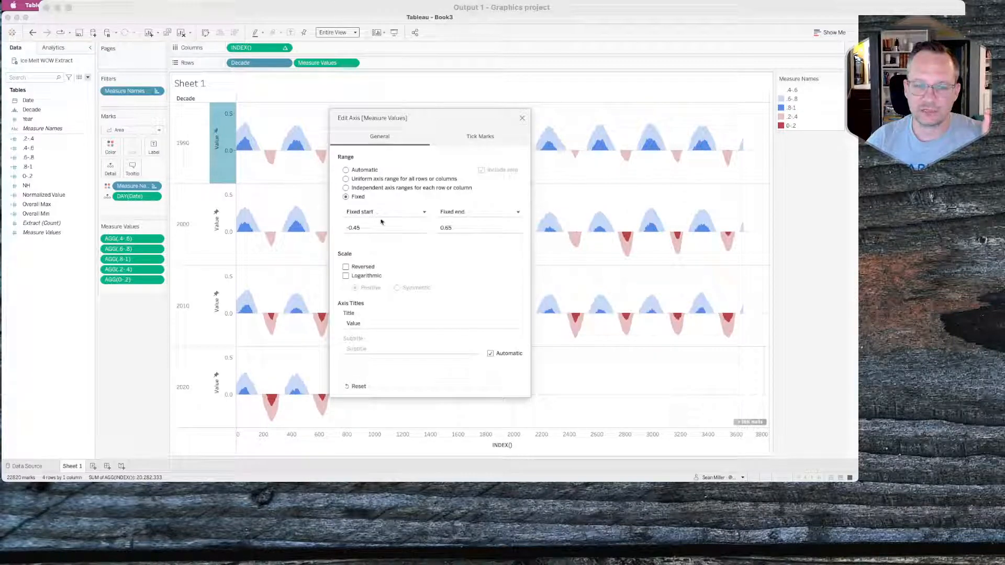
pyautogui.click(361, 227)
pyautogui.write('0')
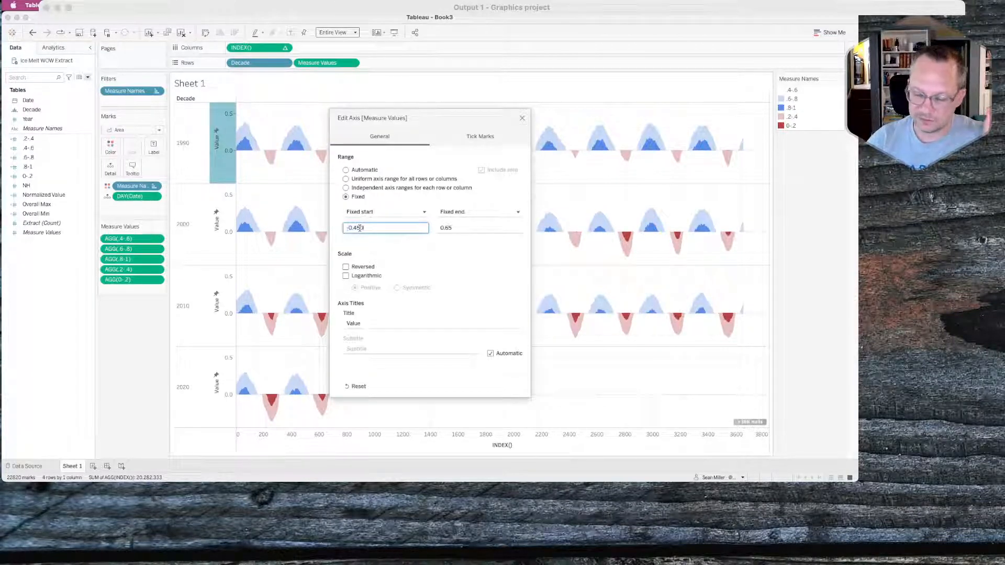
pyautogui.write('0')
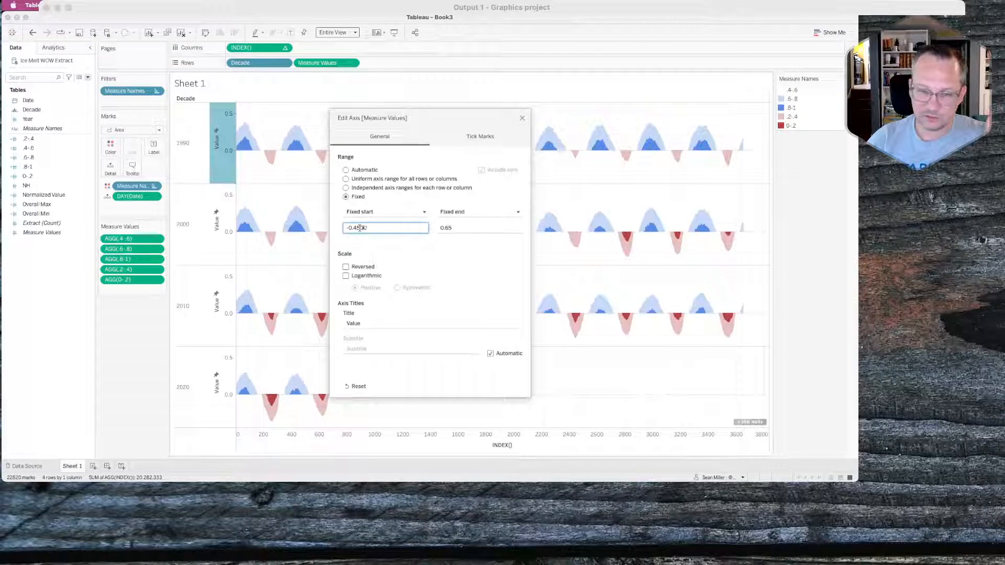
pyautogui.doubleClick(361, 228)
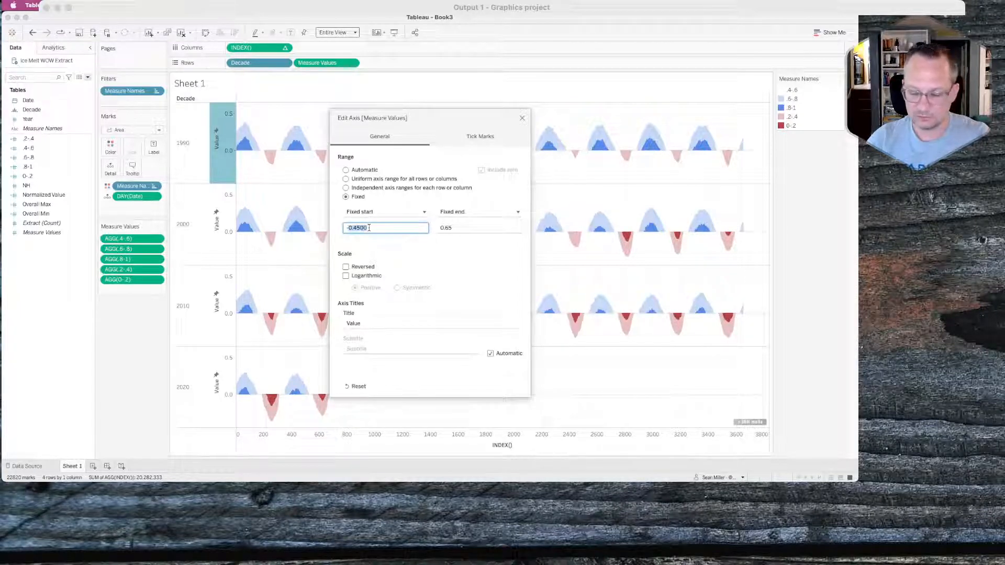
pyautogui.write('-0')
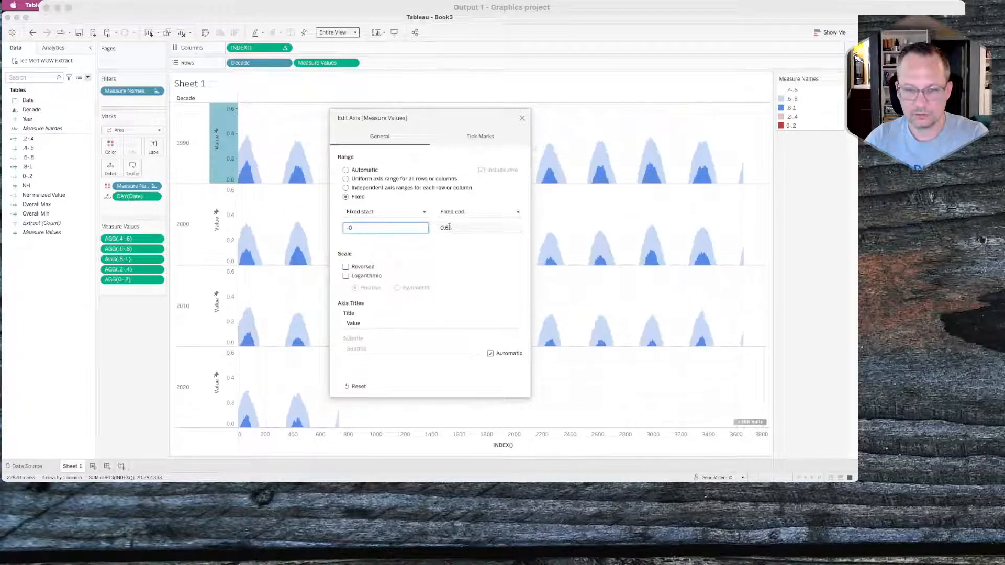
pyautogui.doubleClick(449, 227)
pyautogui.write('.8')
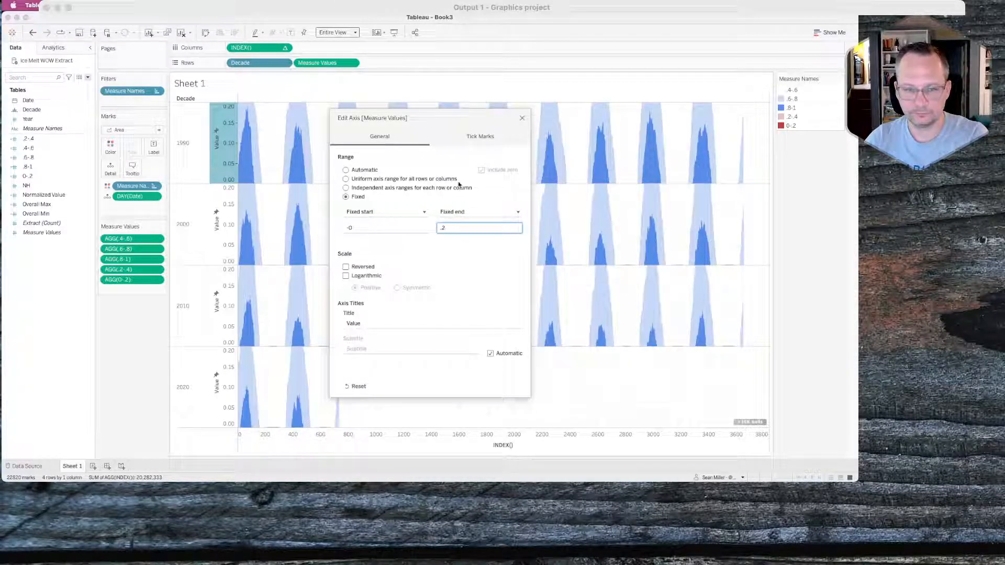
pyautogui.click(521, 119)
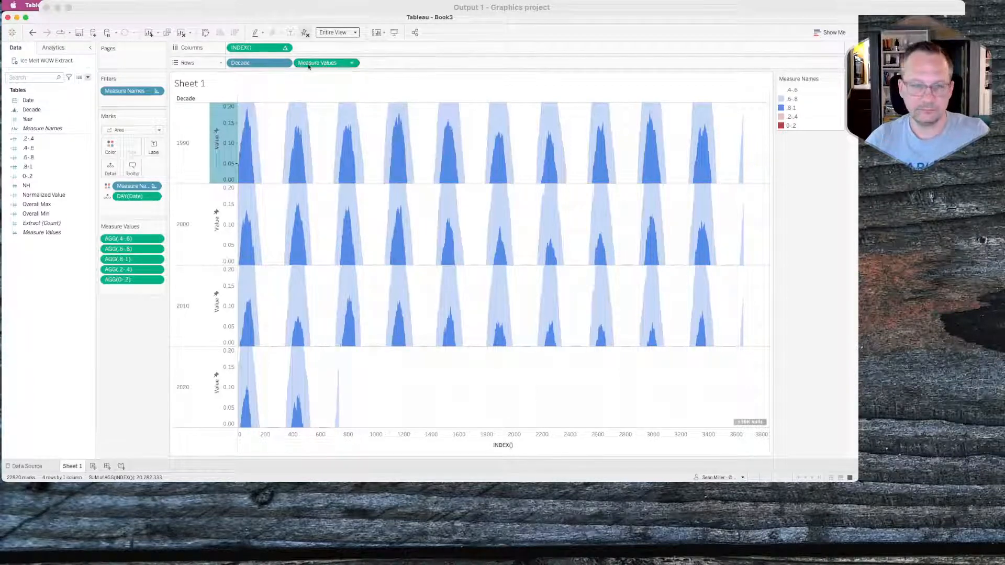
# Duplicate the Measure Values field on Rows, placing the copy after the original.
pyautogui.moveTo(313, 66); pyautogui.dragTo(378, 65)
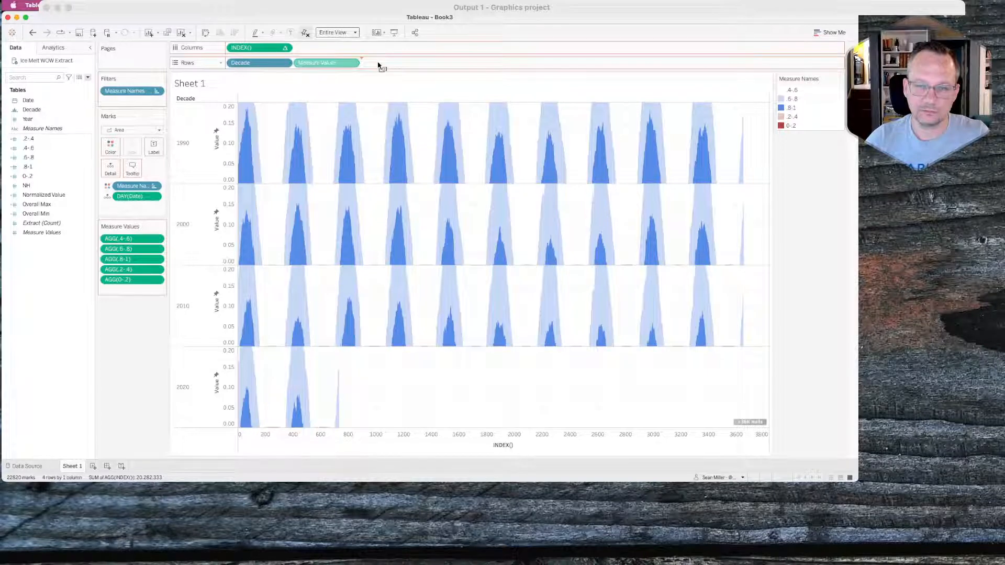
pyautogui.moveTo(378, 63); pyautogui.dragTo(380, 64)
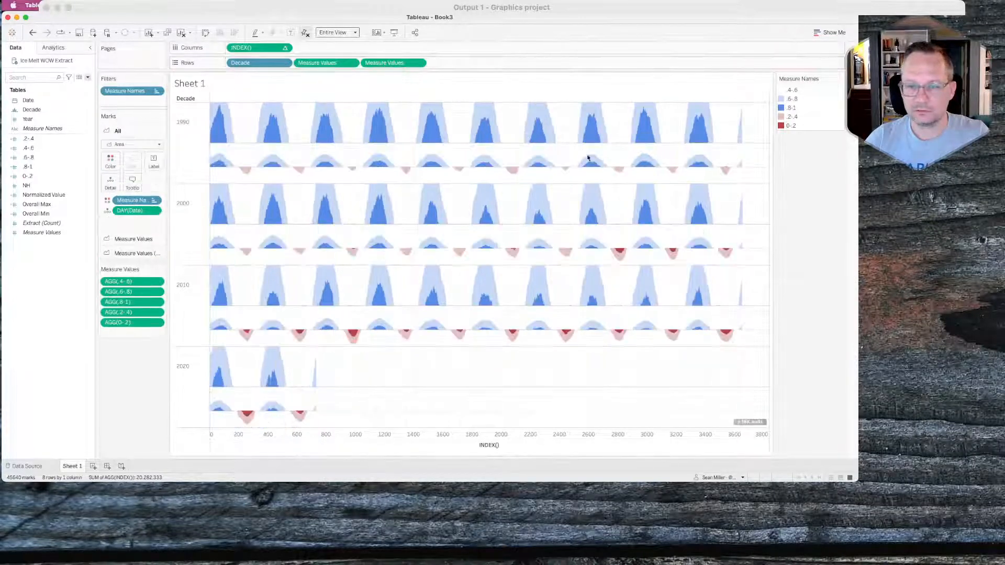
# Show the axis headers of the Measure Values fields on Rows.
pyautogui.click(351, 62)
pyautogui.click(418, 63)
pyautogui.click(418, 62)
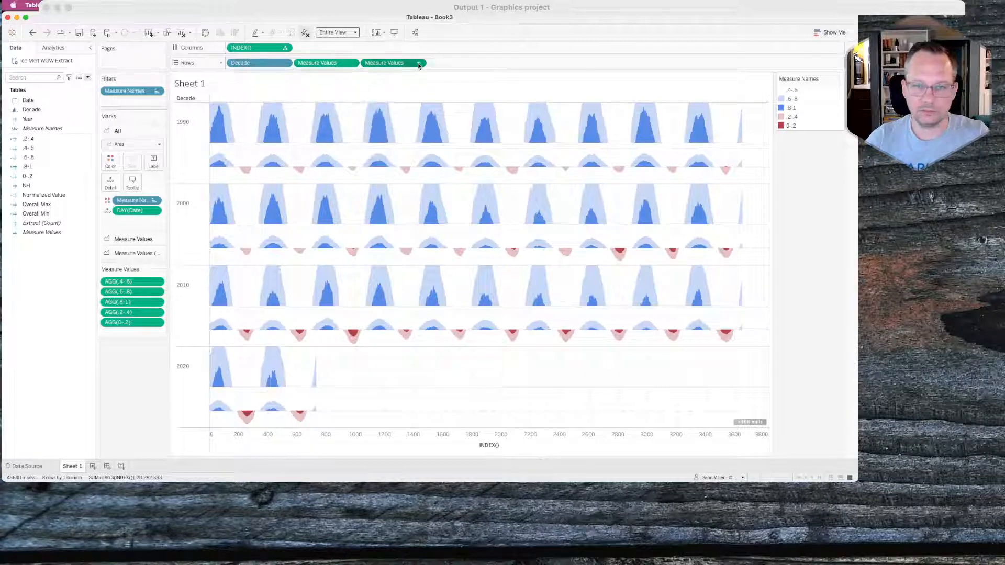
pyautogui.click(404, 116)
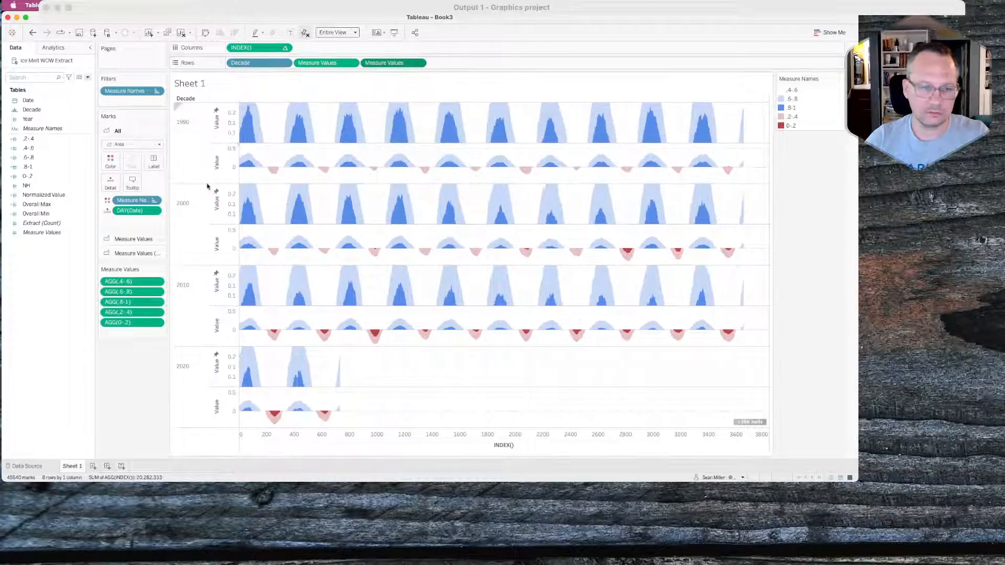
# Fix the range of the second Measure Values axis to start at -.2 and end at 0.
pyautogui.rightClick(238, 162)
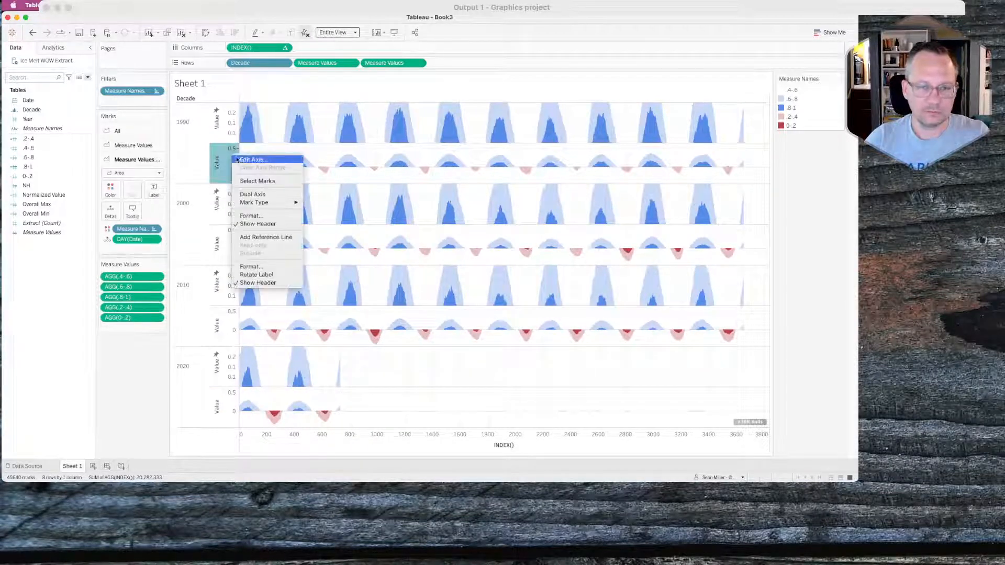
pyautogui.click(239, 161)
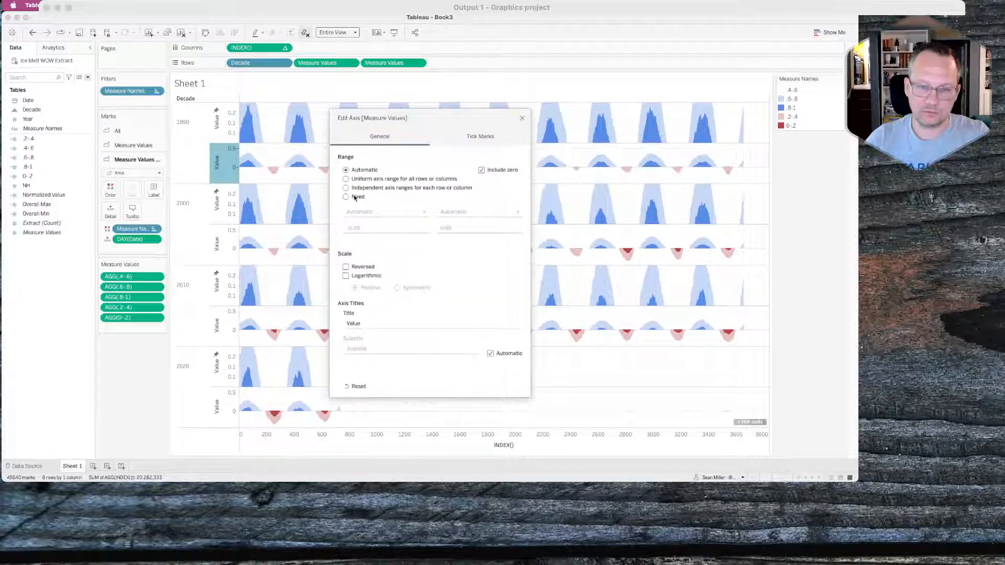
pyautogui.click(356, 198)
pyautogui.click(370, 227)
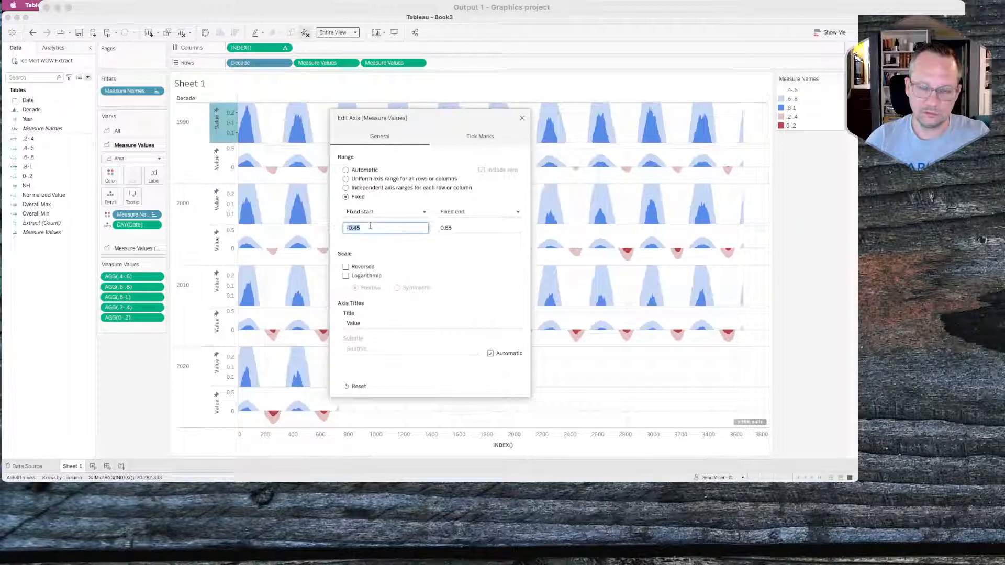
pyautogui.write('-.2')
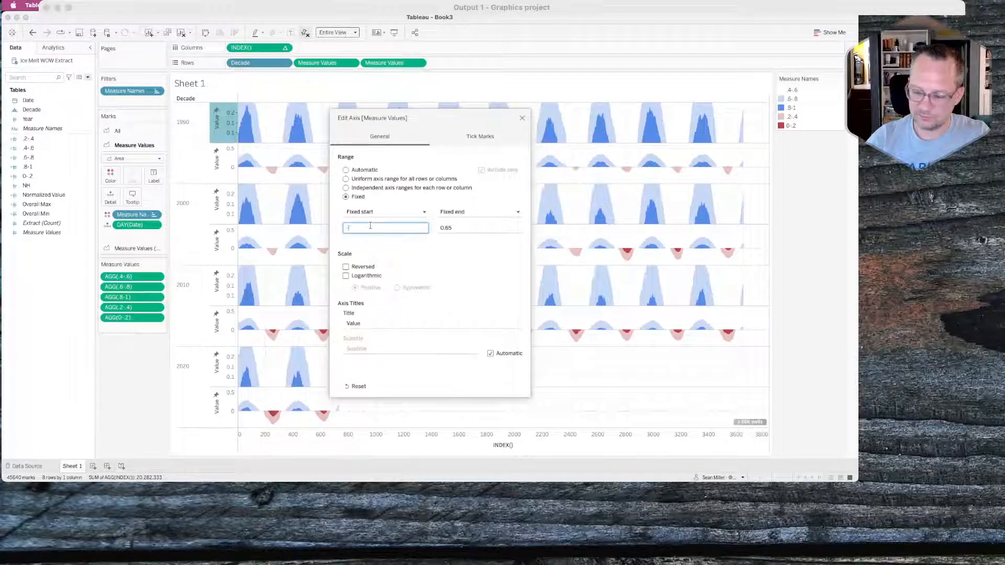
pyautogui.click(450, 228)
pyautogui.write('0')
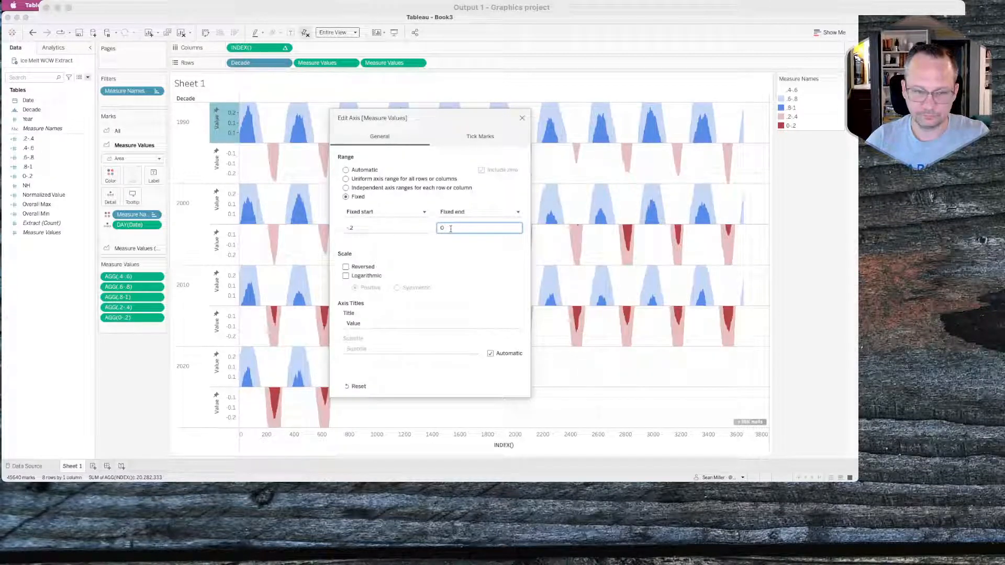
pyautogui.click(522, 118)
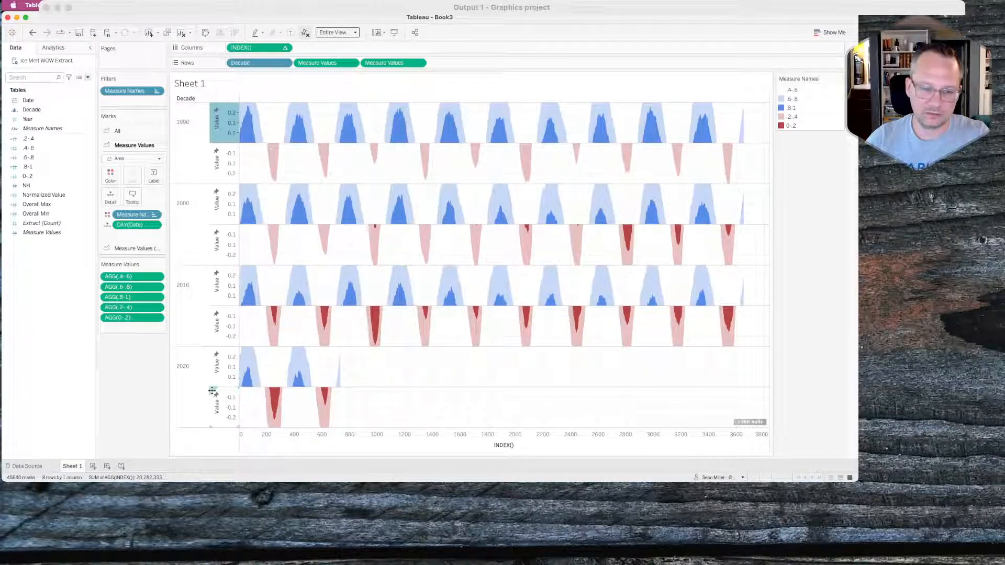
# Overlay the second Measure Values axis on the first as a dual axis.
pyautogui.moveTo(212, 392); pyautogui.dragTo(765, 371)
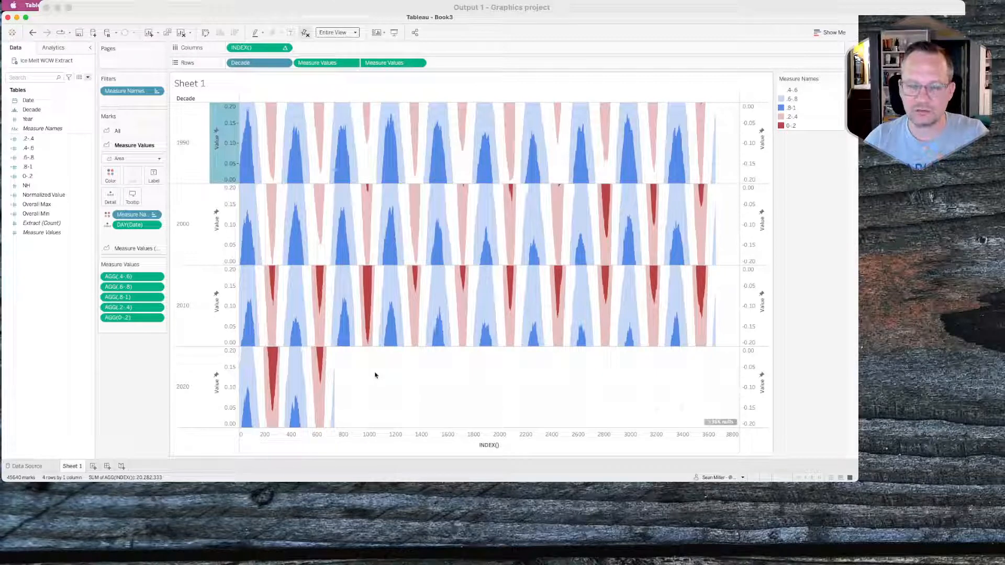
pyautogui.click(472, 145)
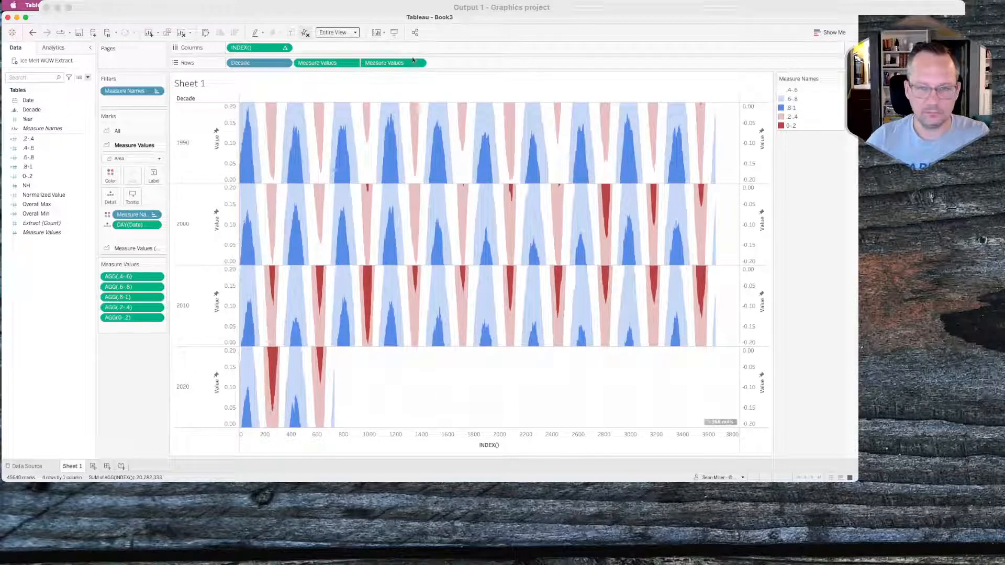
# Hide the Measure Values and INDEX() axis headers and the nulls indicator.
pyautogui.click(351, 63)
pyautogui.click(339, 116)
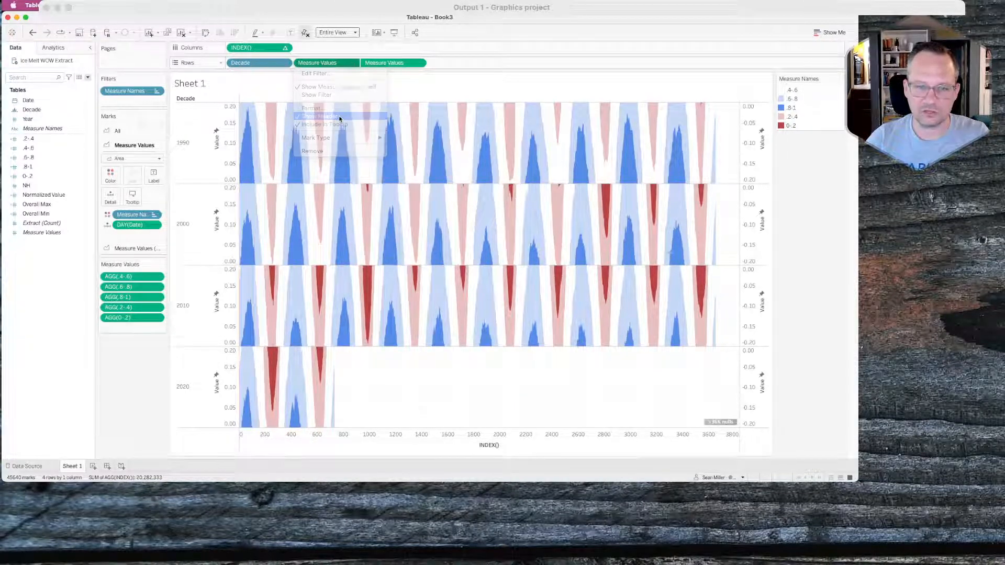
pyautogui.click(286, 49)
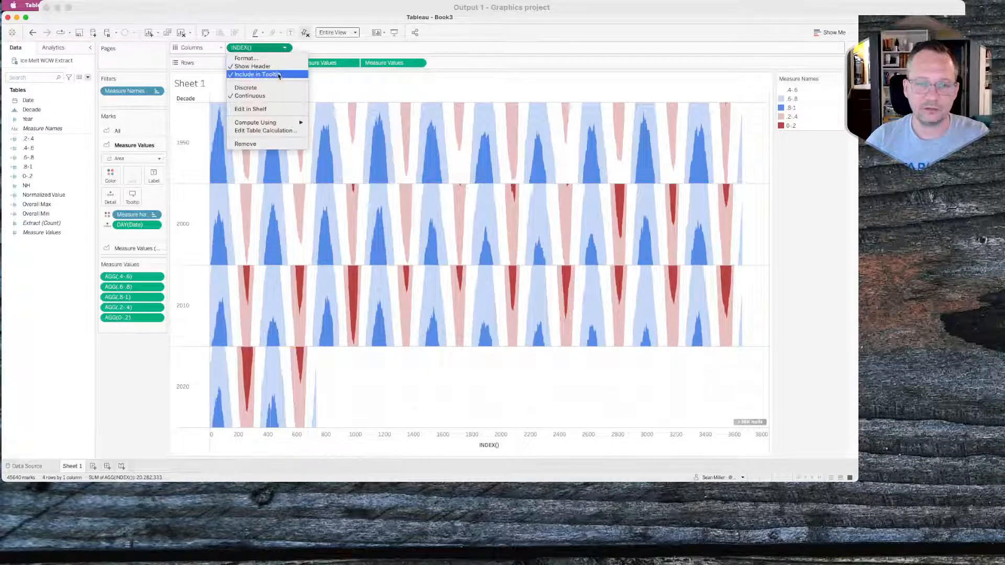
pyautogui.click(273, 67)
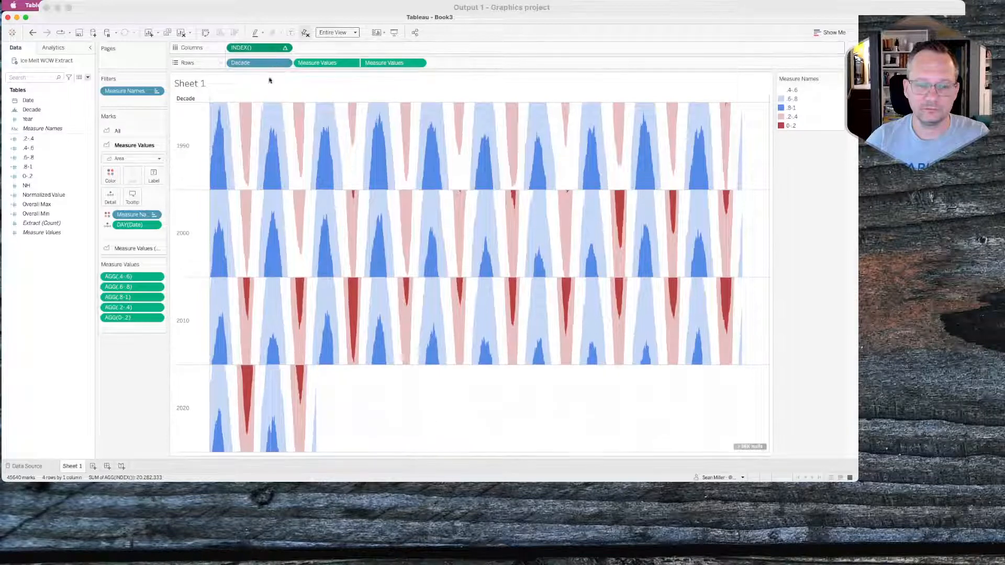
pyautogui.click(752, 447)
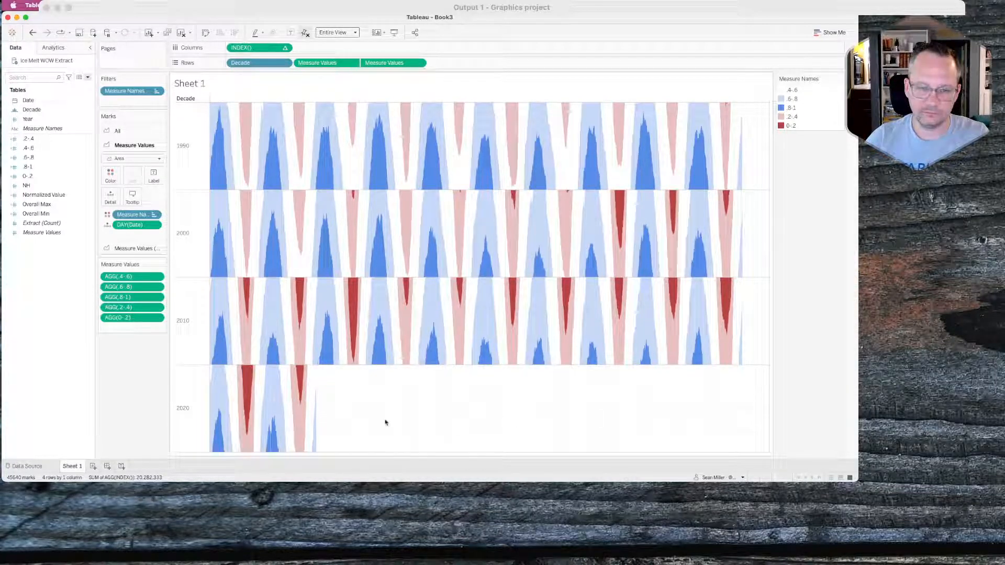
# Switch to the browser, compare the published #WOW2022 Week 24 chart on Tableau Public with the worksheet, and return to Tableau.
pyautogui.press('super+Tab')
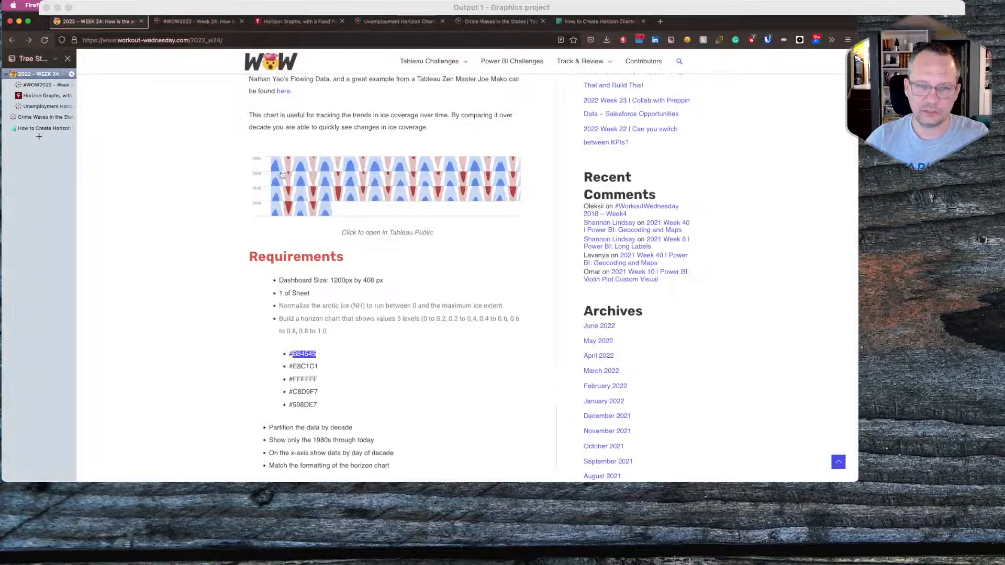
pyautogui.click(198, 21)
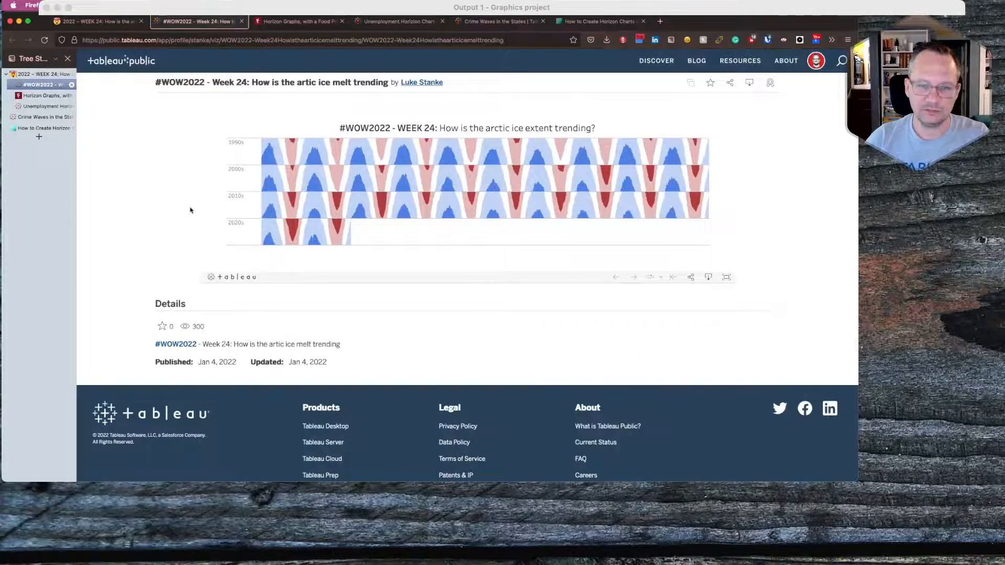
pyautogui.press('super+Tab')
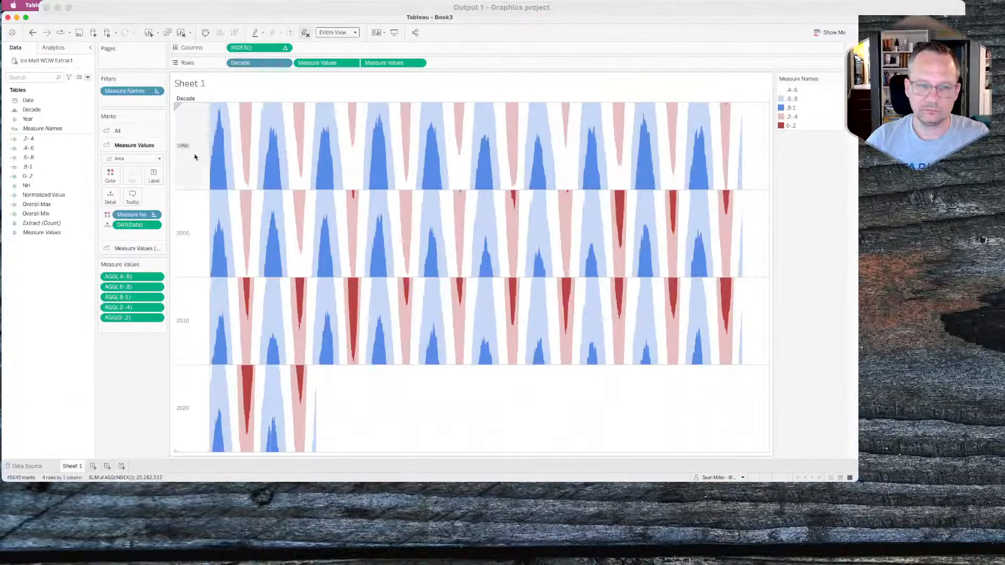
pyautogui.press('super+Tab')
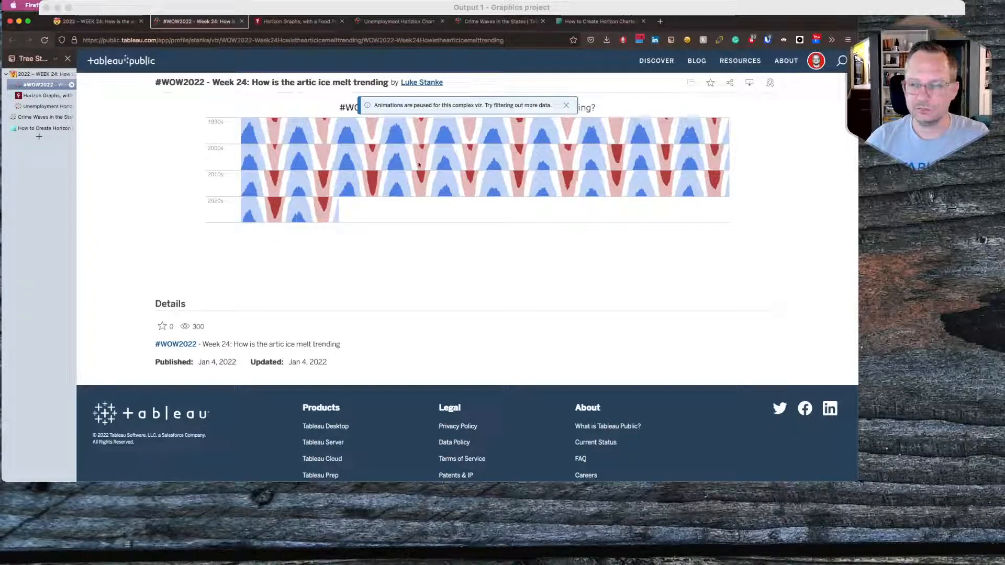
pyautogui.moveTo(419, 167)
pyautogui.press('super+Tab')
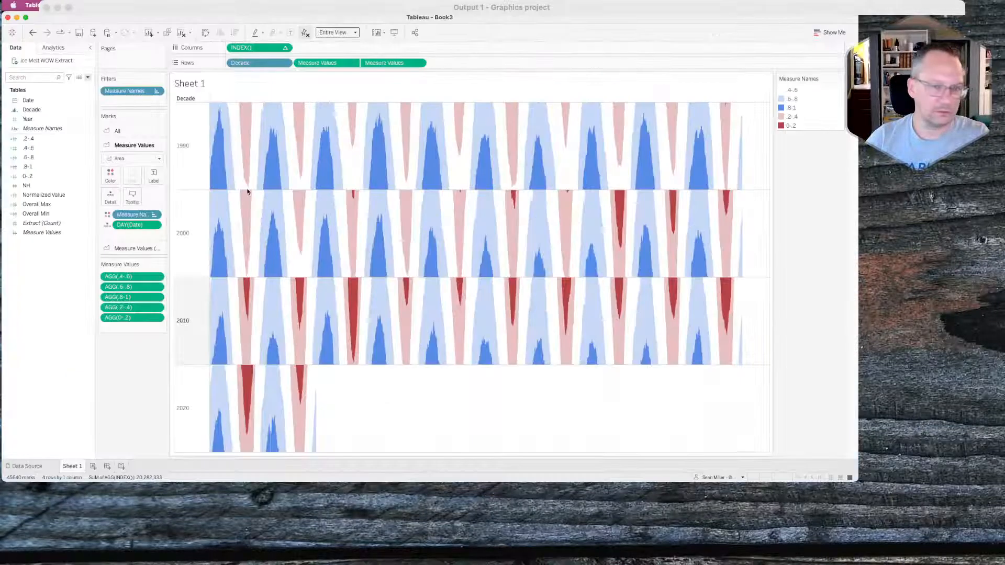
# Format the sheet's lines, setting both Grid Lines and Zero Lines to None.
pyautogui.rightClick(368, 406)
pyautogui.click(393, 354)
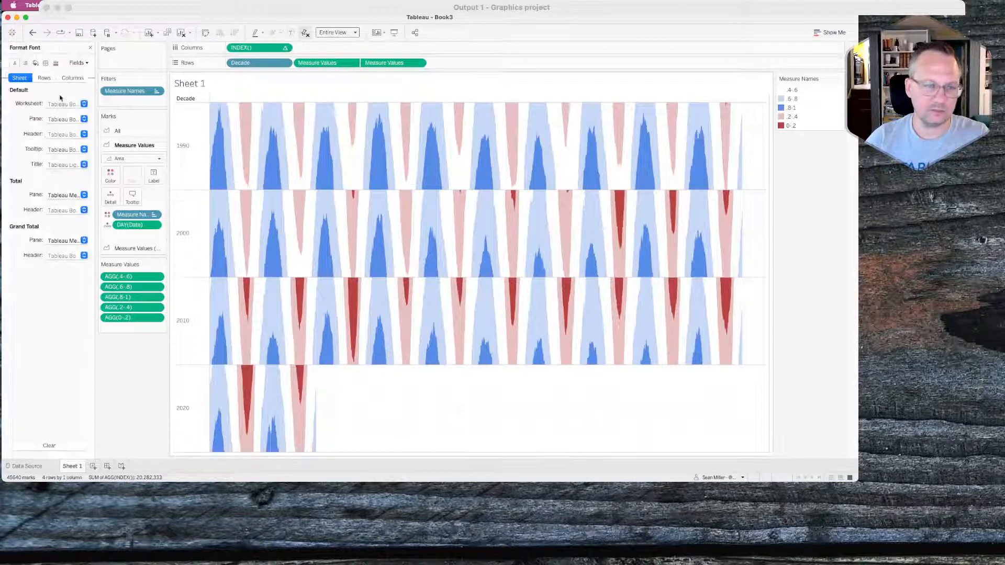
pyautogui.click(63, 103)
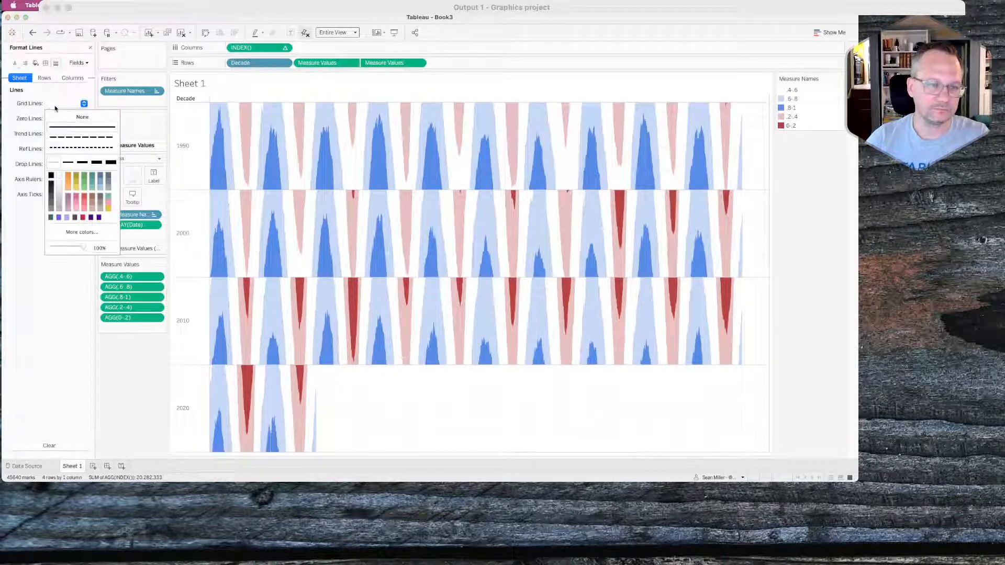
pyautogui.click(36, 117)
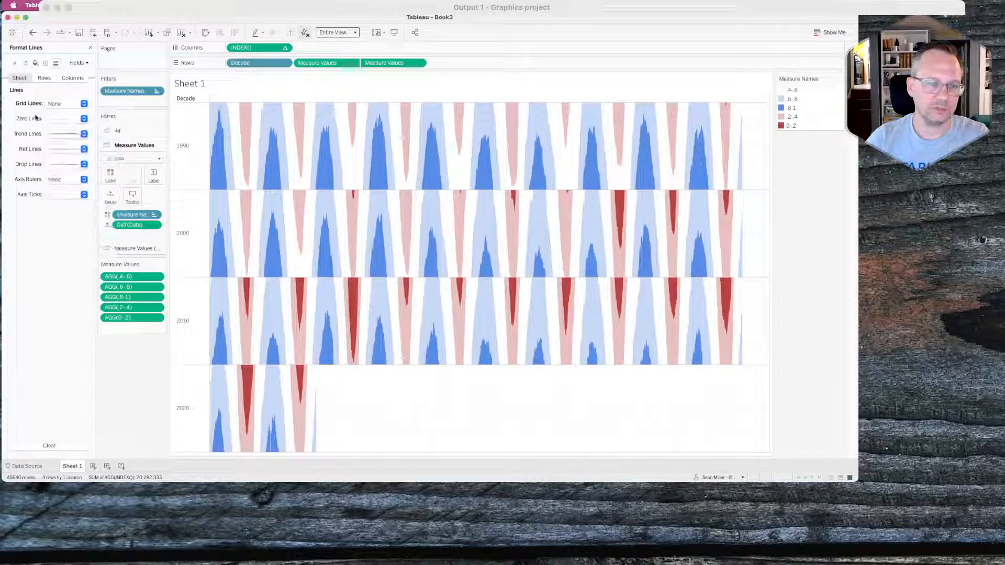
pyautogui.click(60, 118)
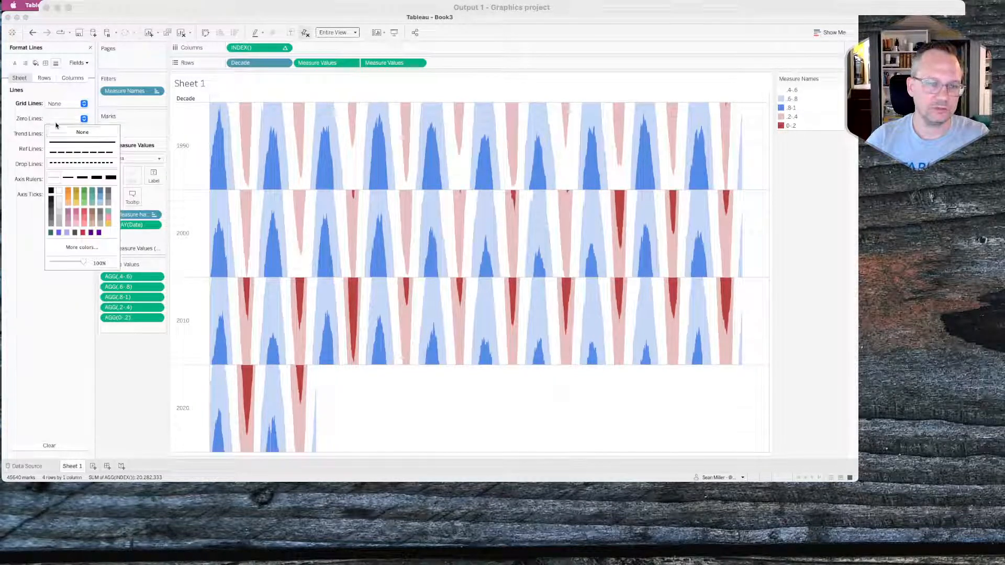
pyautogui.click(21, 134)
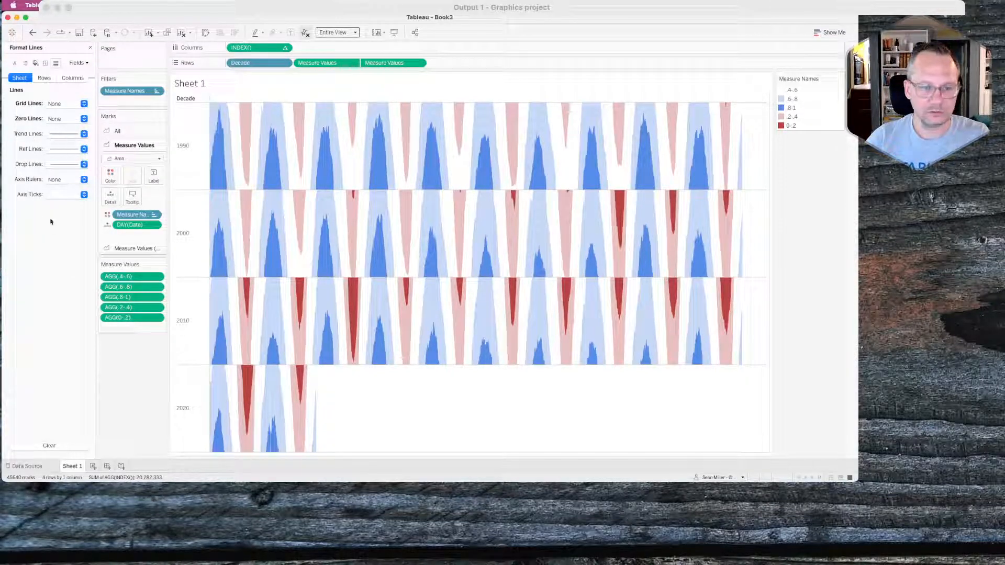
# Check the reference chart in the browser, return to Tableau and show the INDEX() axis header again.
pyautogui.press('super+Tab')
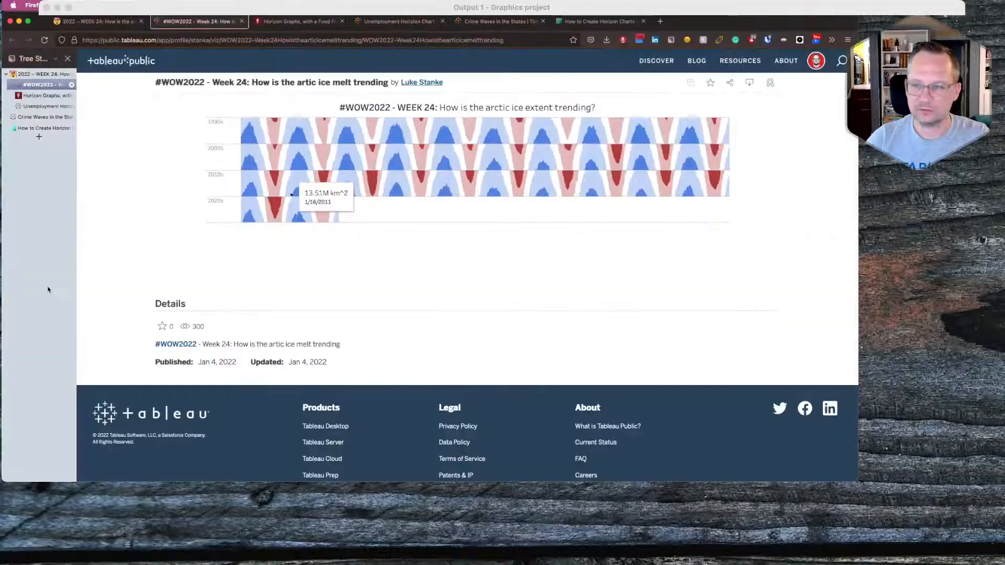
pyautogui.press('super+Tab')
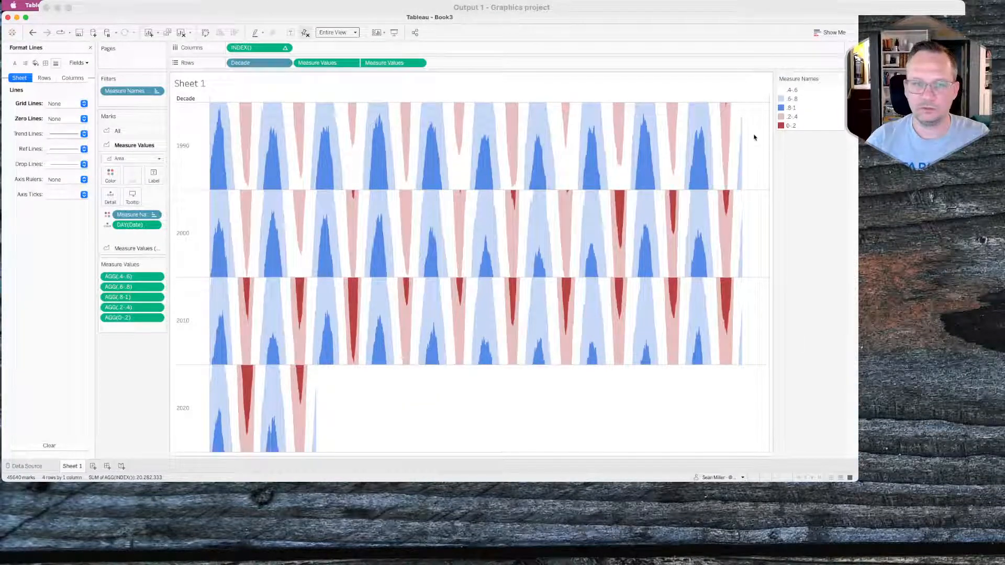
pyautogui.click(286, 49)
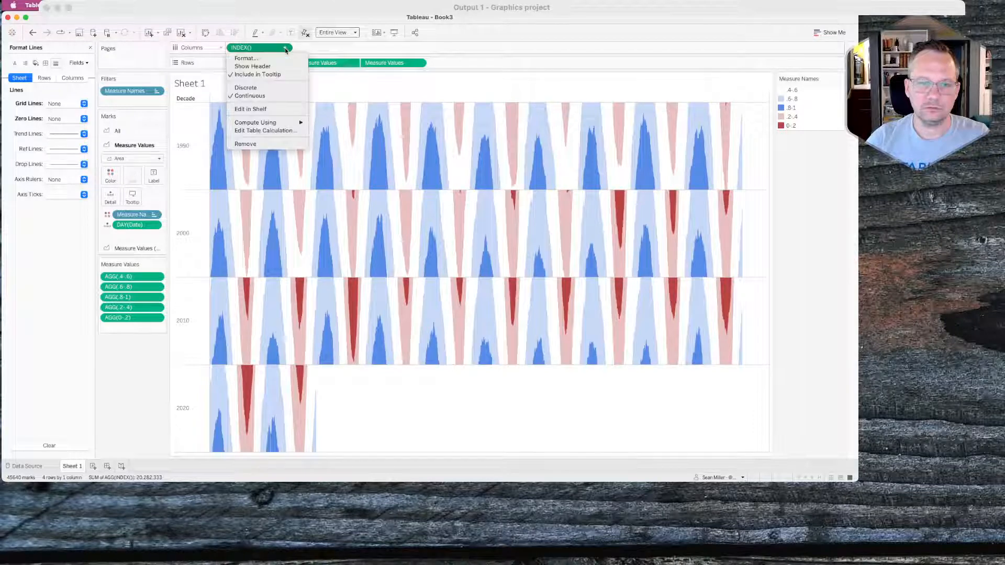
pyautogui.click(286, 48)
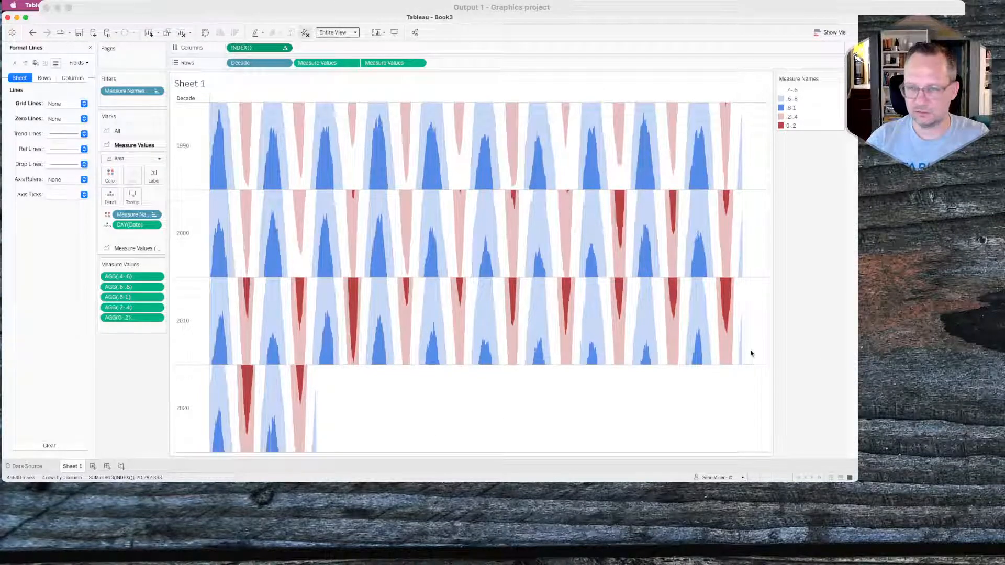
pyautogui.click(284, 48)
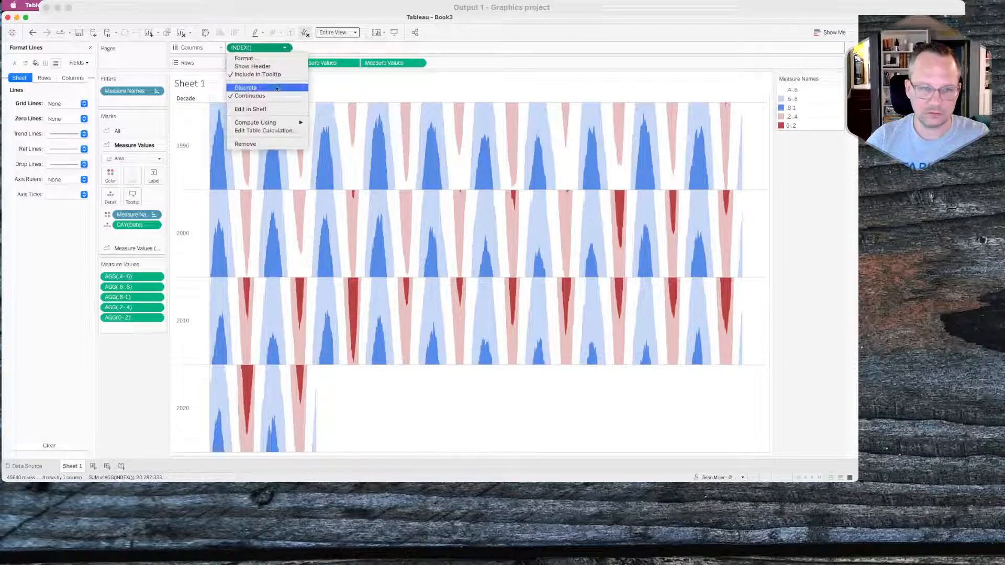
pyautogui.click(263, 74)
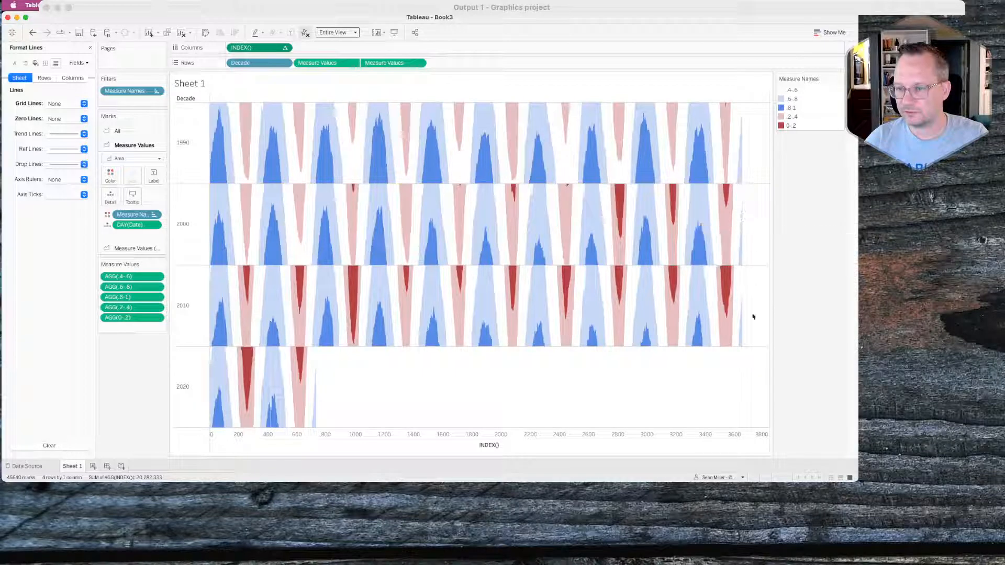
# Set the INDEX() axis to a fixed range from 0 to 3663.
pyautogui.rightClick(743, 446)
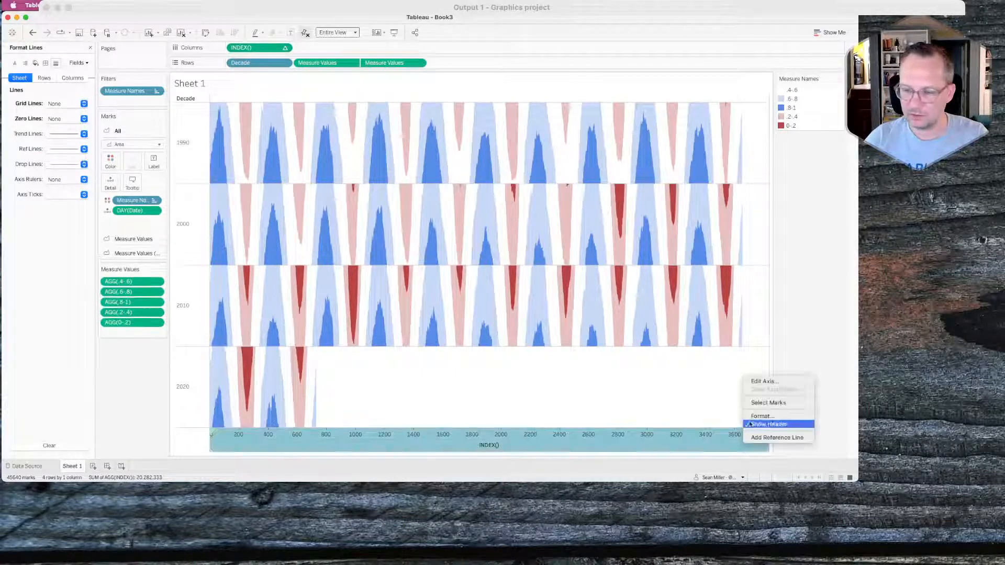
pyautogui.click(768, 381)
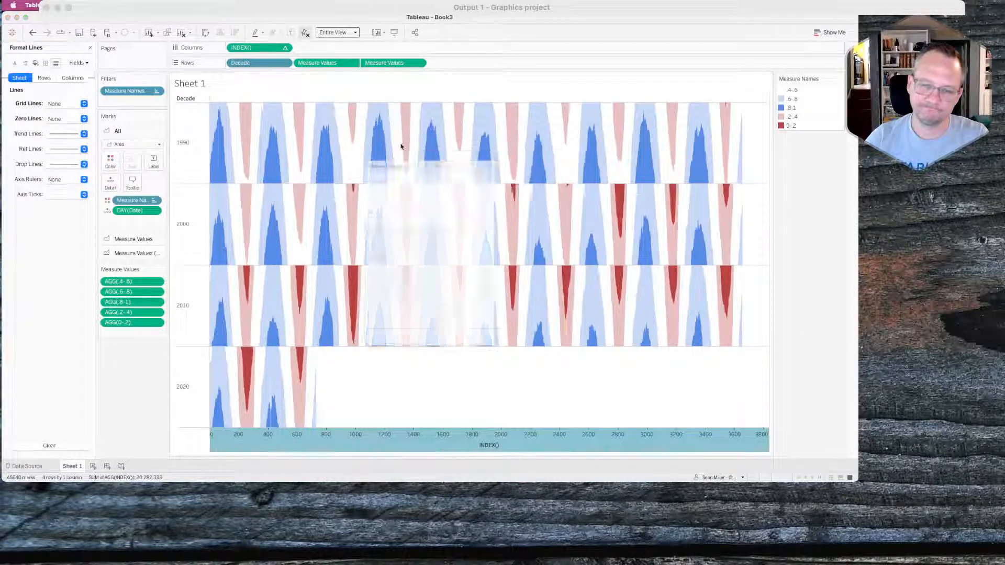
pyautogui.click(346, 197)
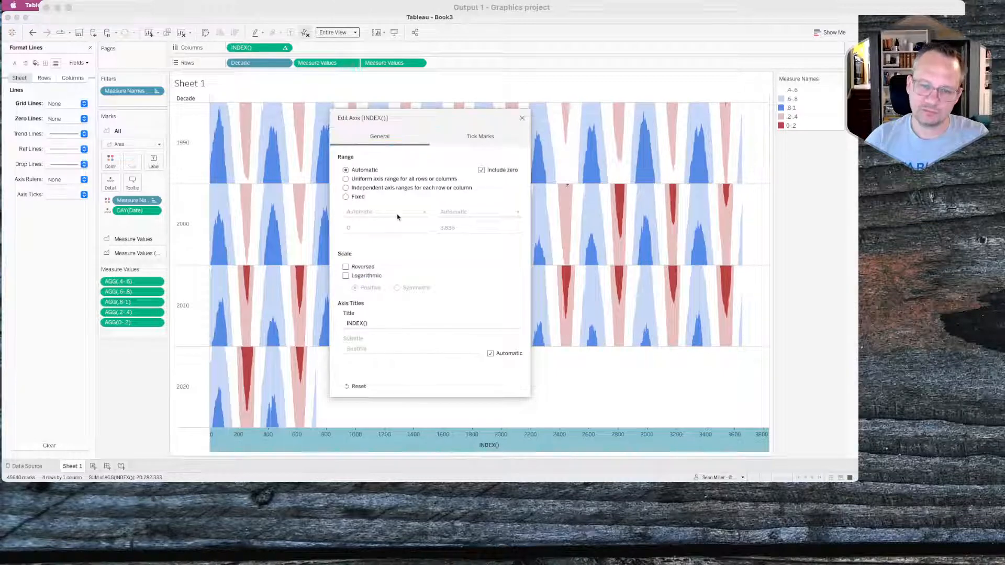
pyautogui.doubleClick(453, 228)
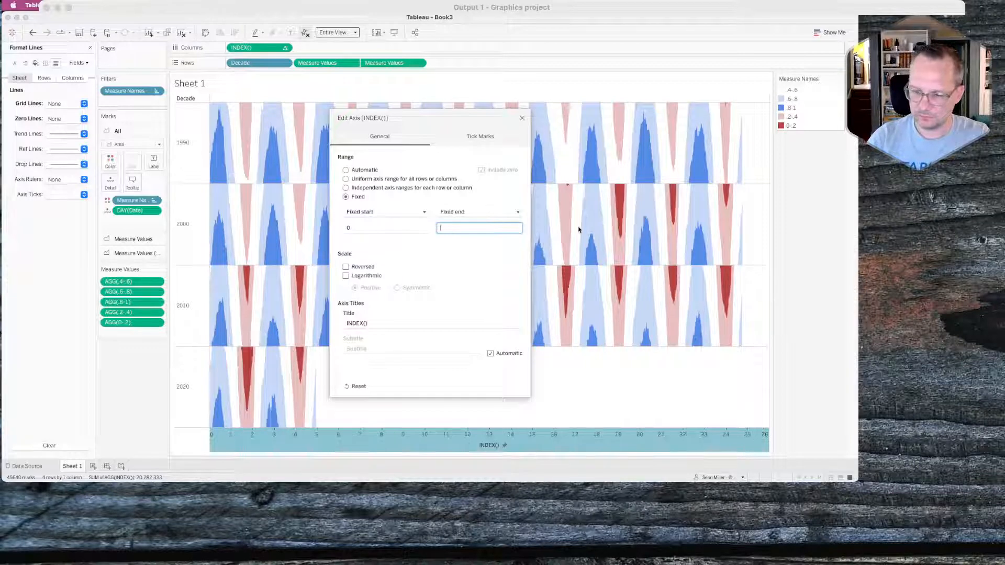
pyautogui.press('BackSpace')
pyautogui.press('BackSpace')
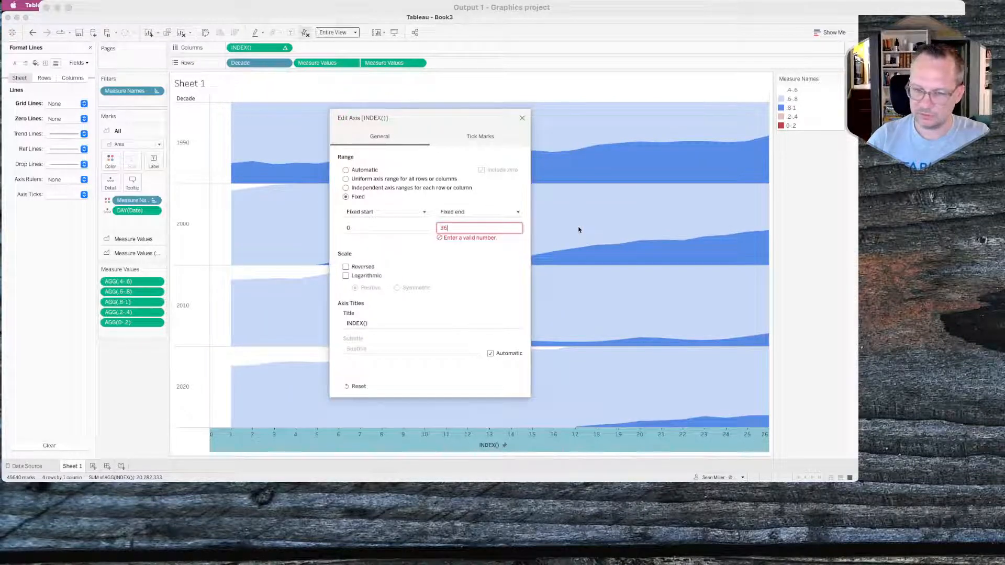
pyautogui.write('3663')
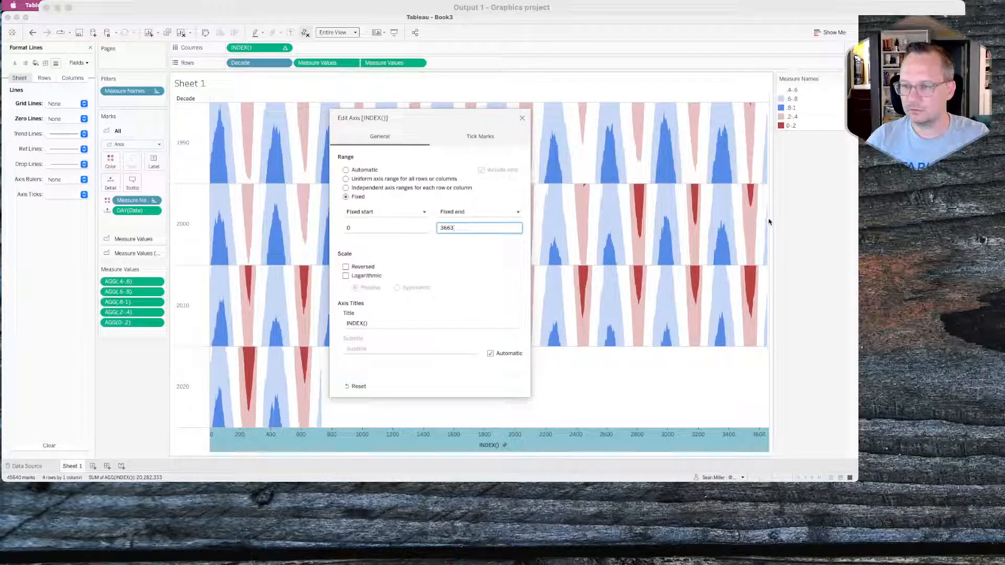
pyautogui.click(522, 117)
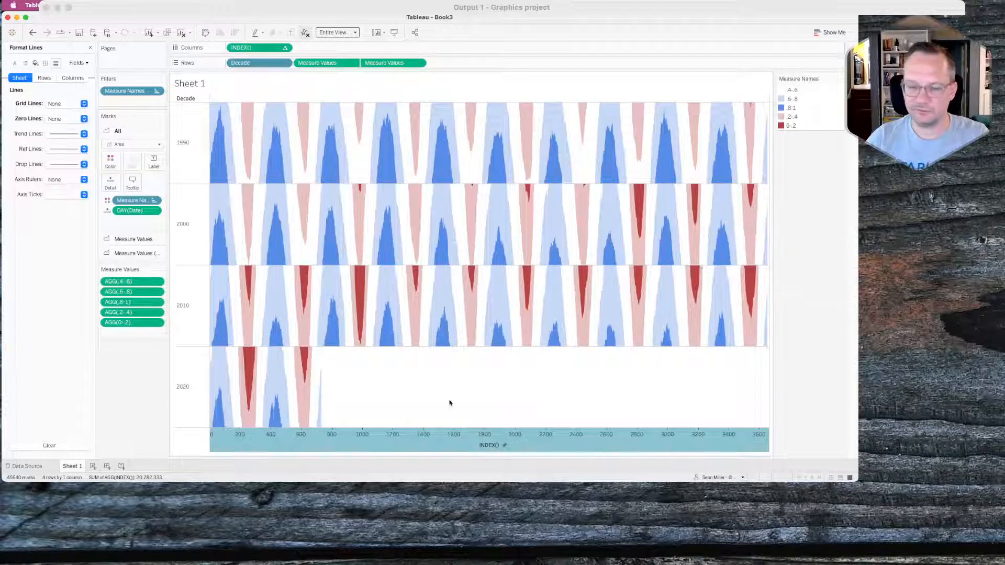
# Edit the INDEX() axis again and set its fixed end to 3,653.
pyautogui.rightClick(441, 438)
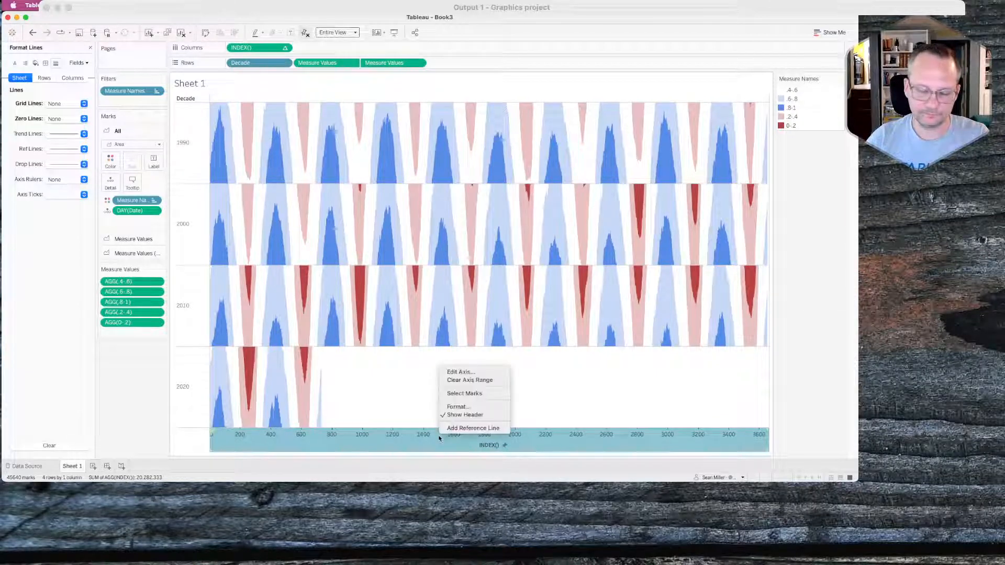
pyautogui.click(454, 371)
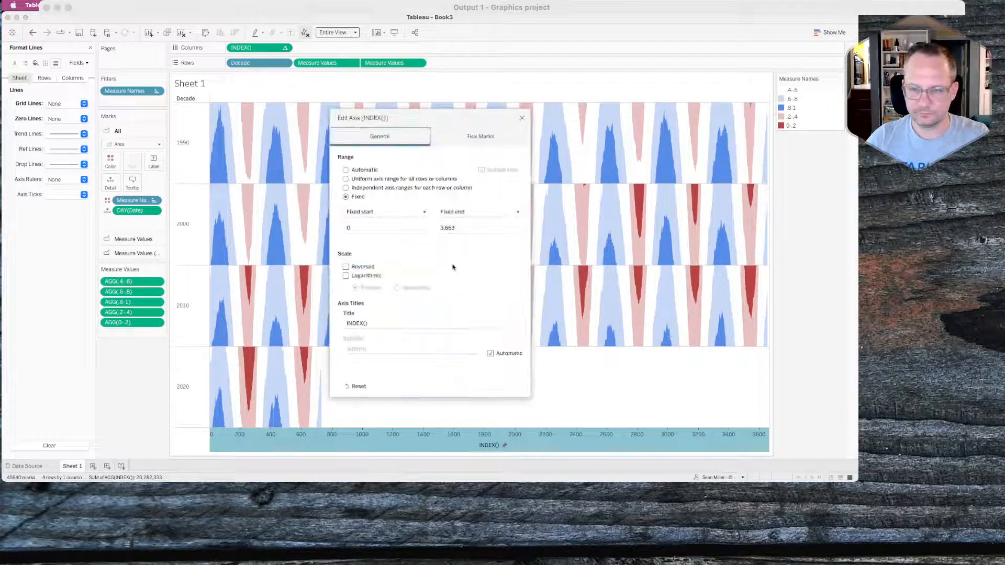
pyautogui.click(450, 227)
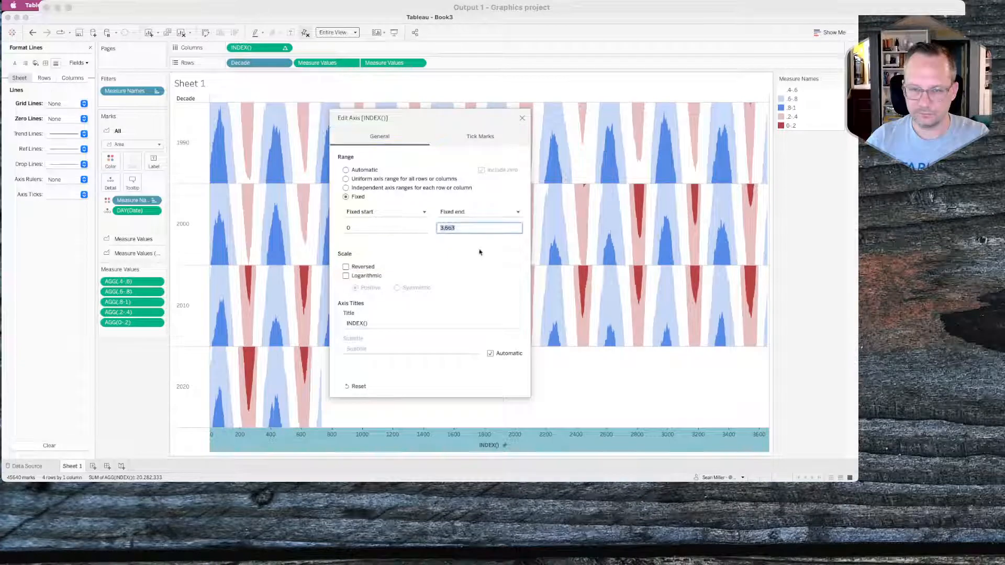
pyautogui.click(449, 227)
pyautogui.press('BackSpace')
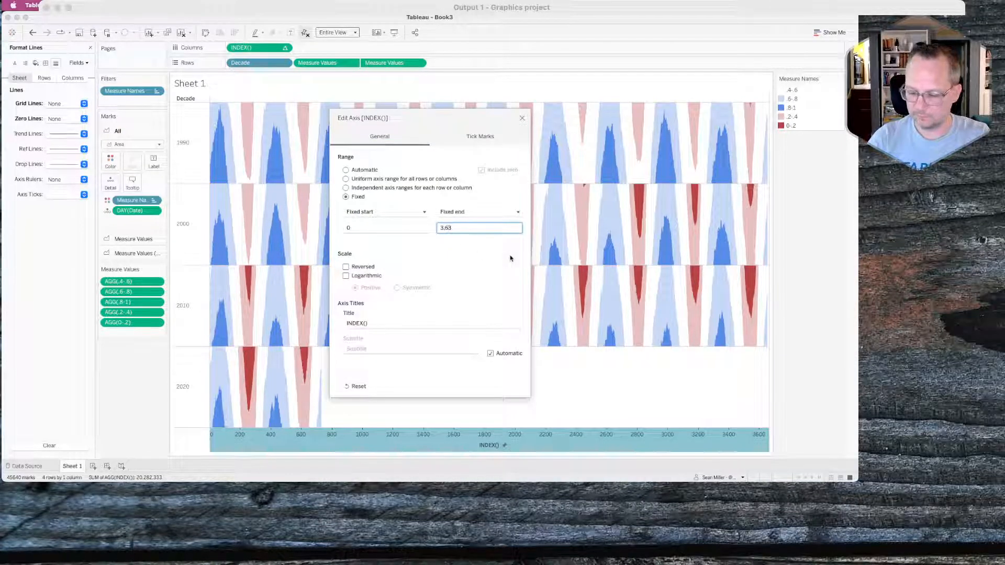
pyautogui.write('5')
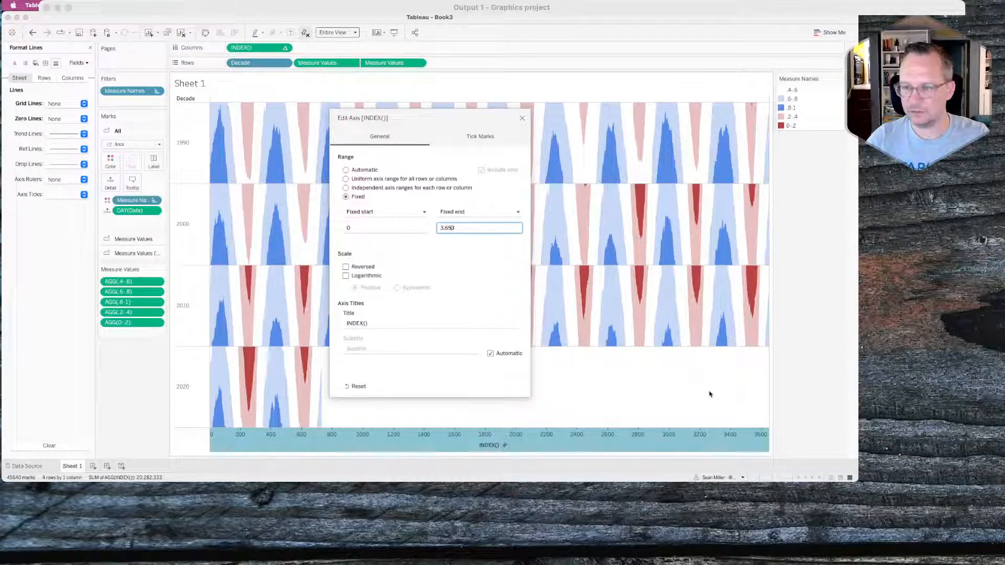
# Check the published chart in the browser, return to Tableau and set the INDEX() axis's fixed end to 3,655.
pyautogui.press('super+Tab')
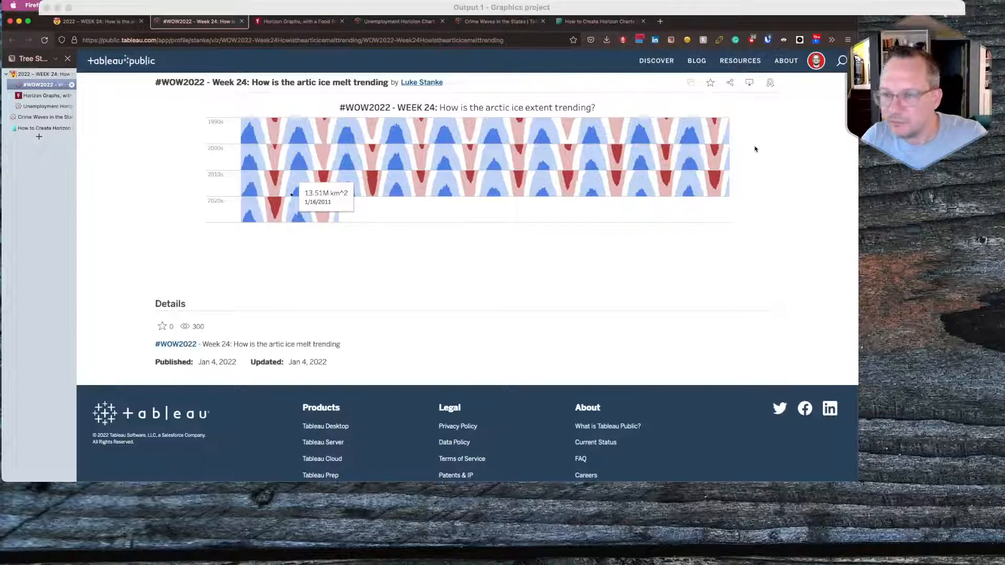
pyautogui.press('super+Tab')
pyautogui.click(465, 228)
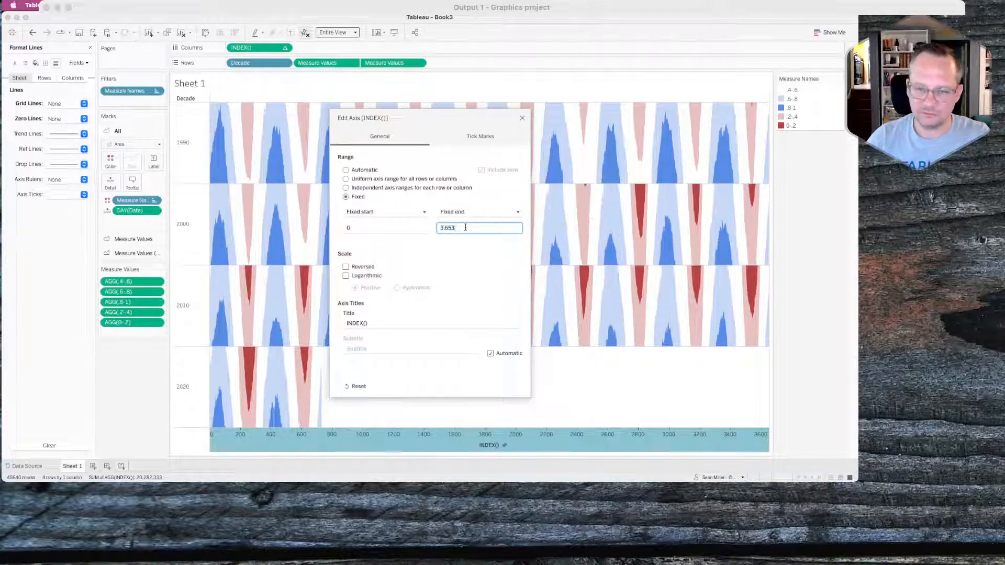
pyautogui.press('BackSpace')
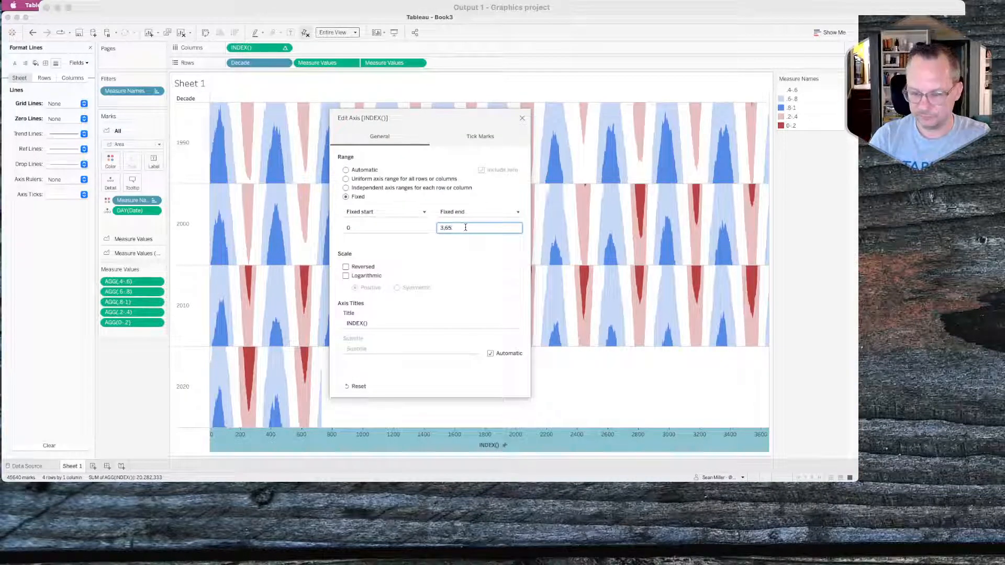
pyautogui.write('5')
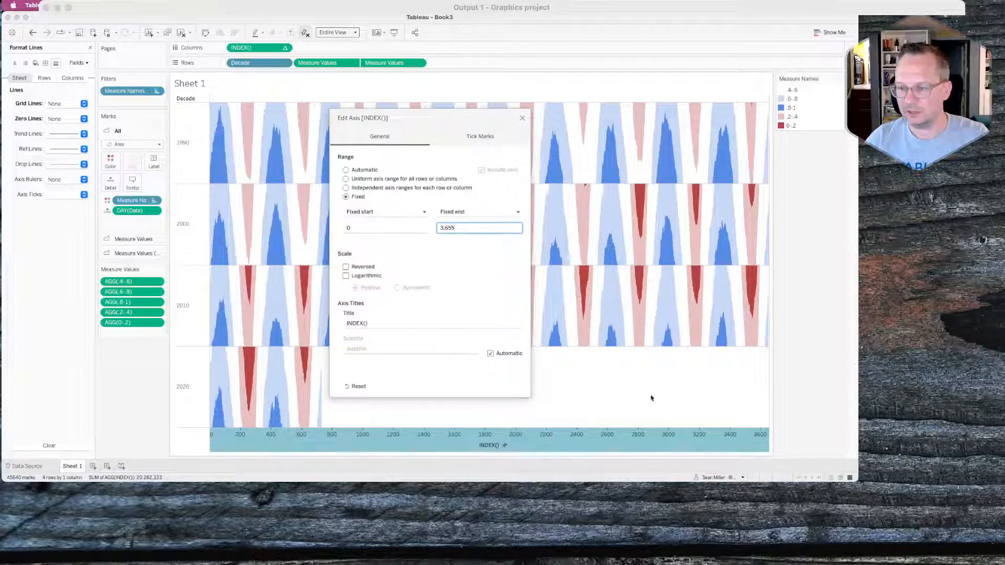
pyautogui.click(521, 121)
# Format the sheet's borders, setting the Column Divider's Pane line to None.
pyautogui.rightClick(487, 369)
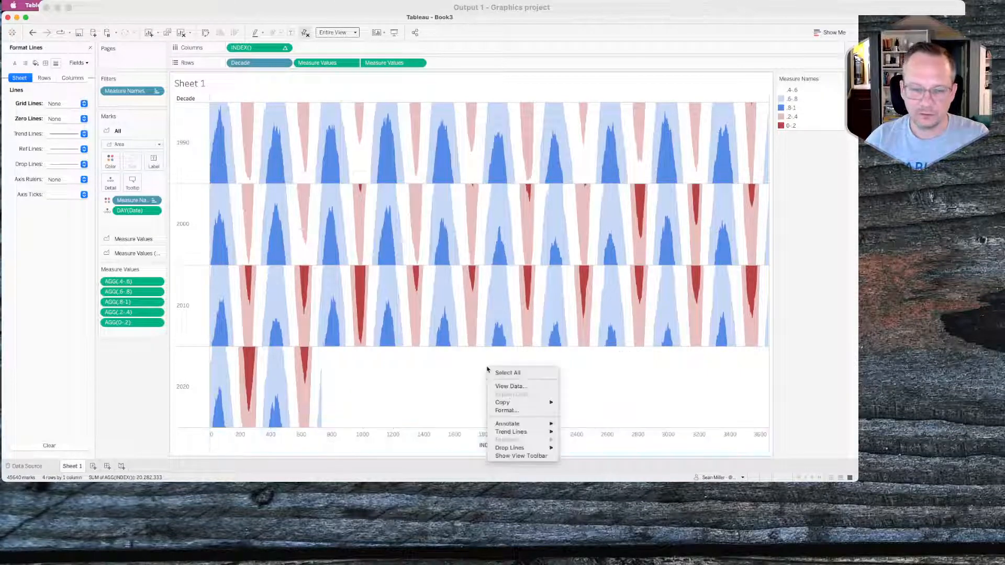
pyautogui.click(506, 410)
pyautogui.click(46, 62)
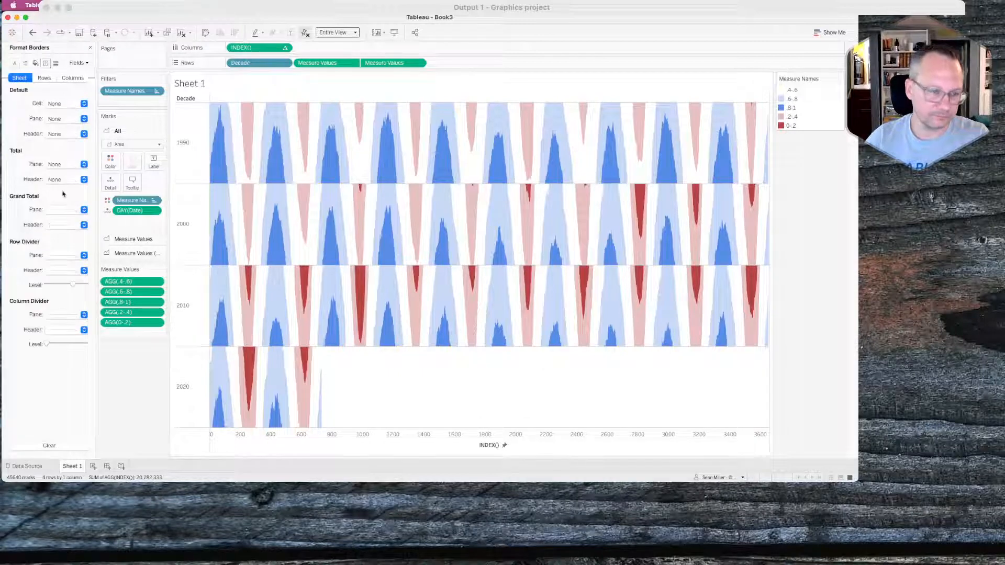
pyautogui.click(54, 255)
pyautogui.click(55, 271)
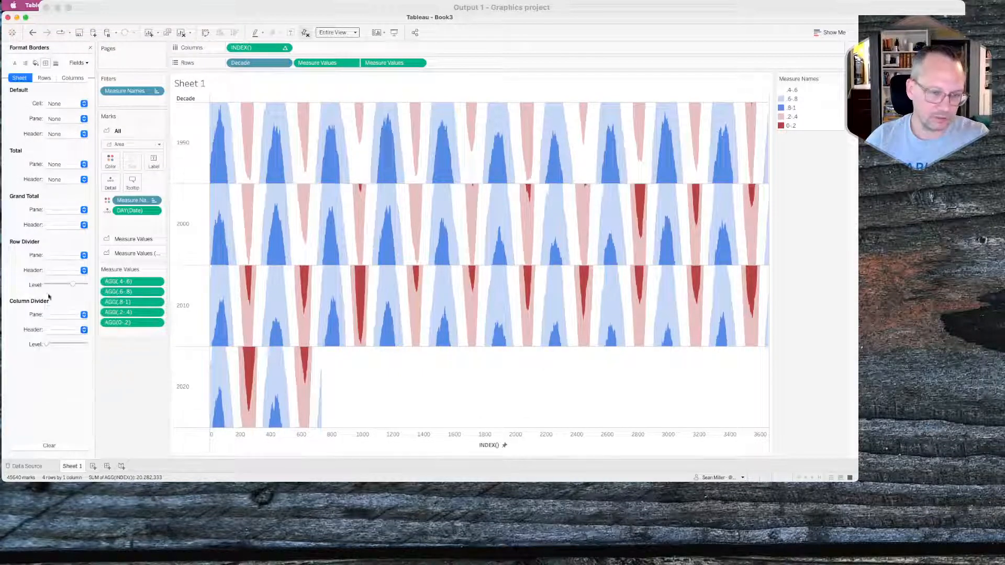
pyautogui.click(59, 314)
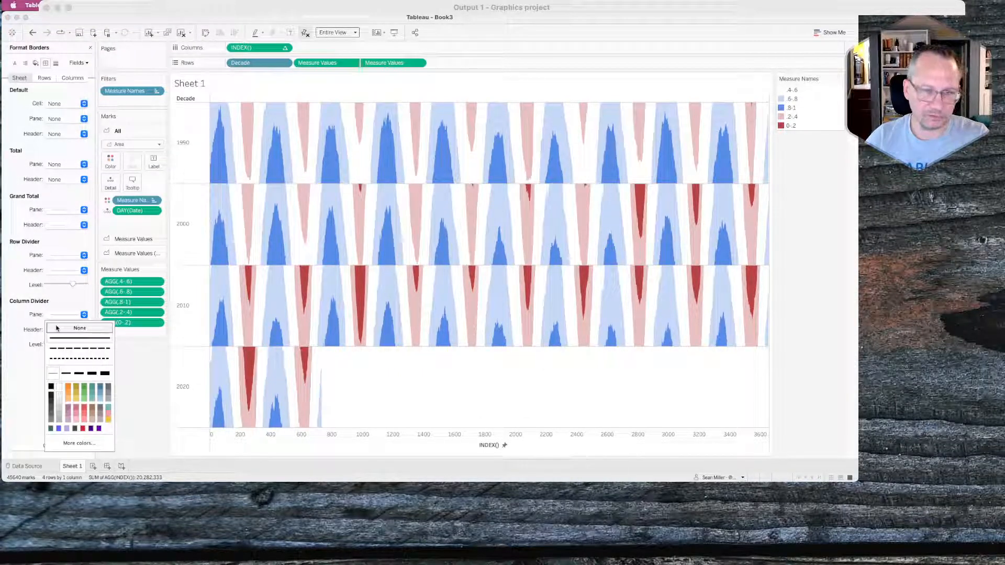
pyautogui.click(152, 370)
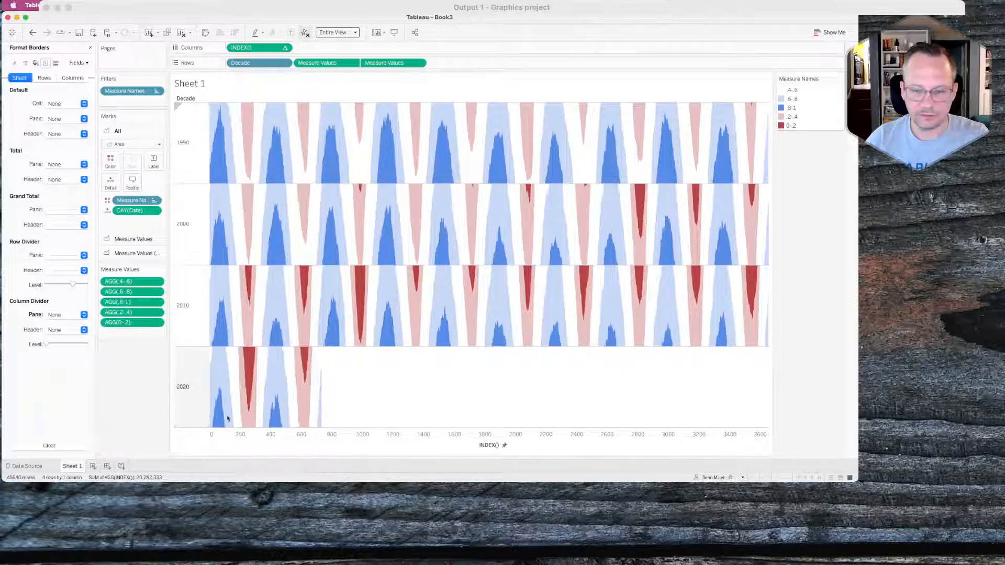
# Hide the INDEX() axis header and the Decade field label above the rows.
pyautogui.click(285, 48)
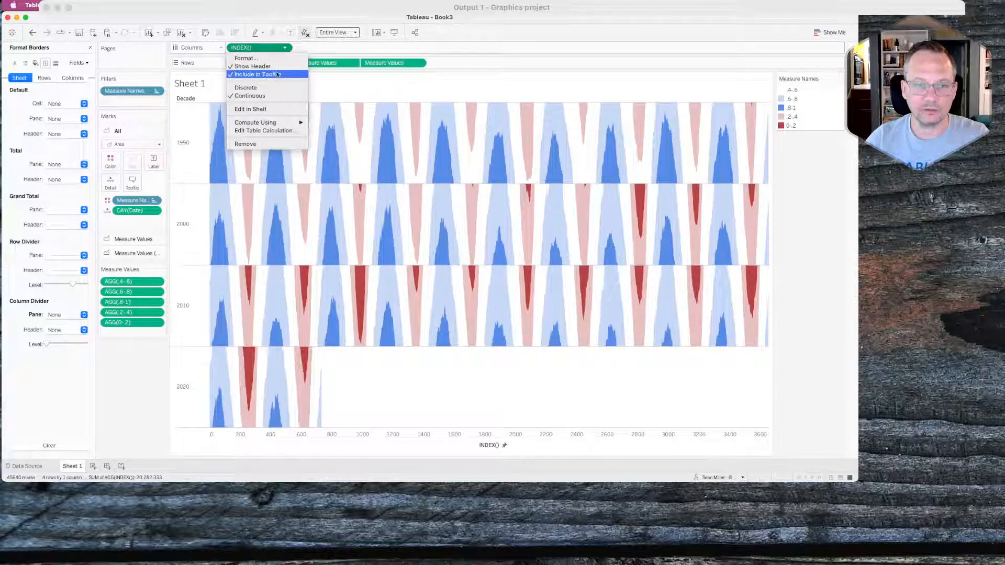
pyautogui.click(272, 71)
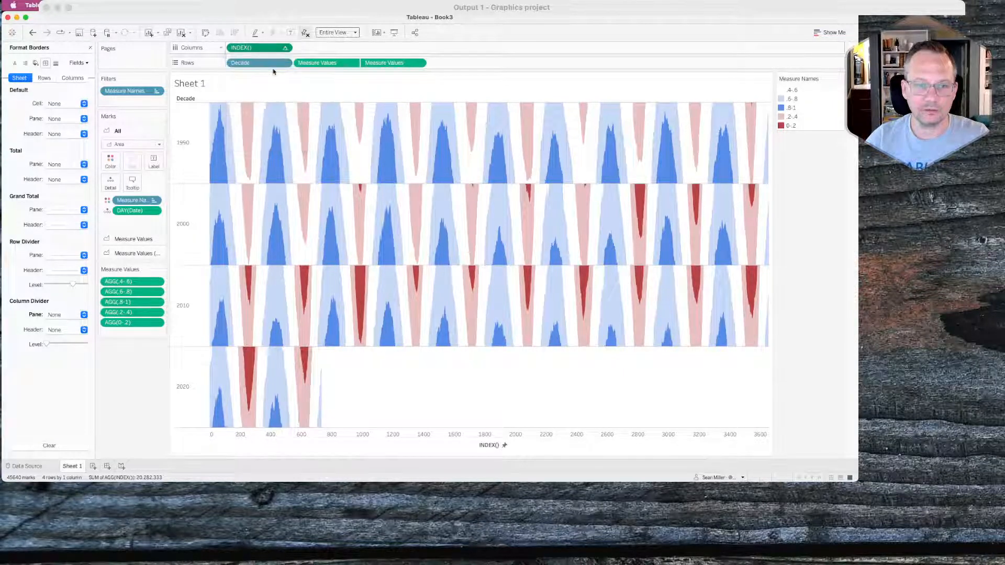
pyautogui.rightClick(186, 98)
pyautogui.click(214, 179)
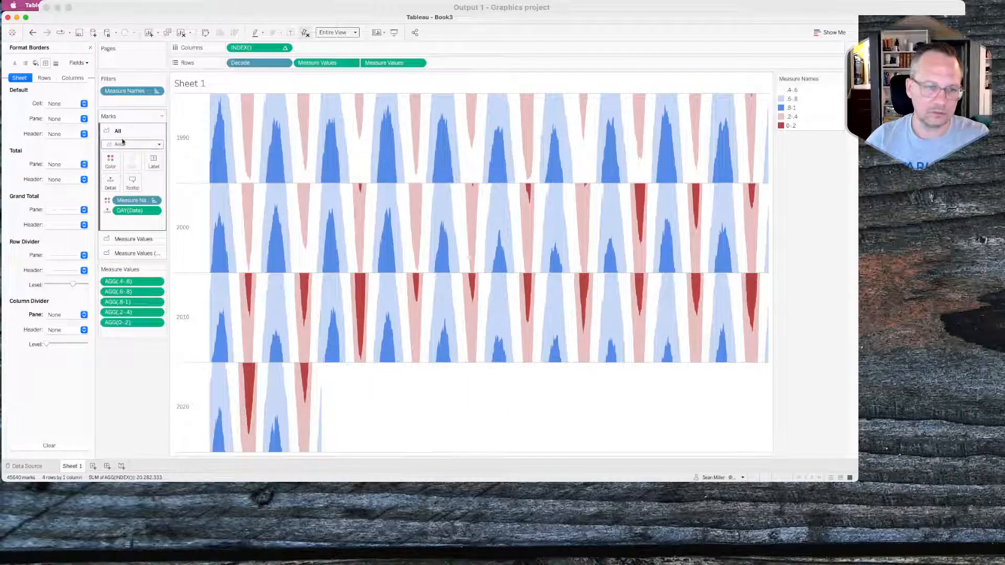
# Compare the worksheet's tooltip fields with the published chart's tooltip in the browser, and return to Tableau.
pyautogui.click(132, 182)
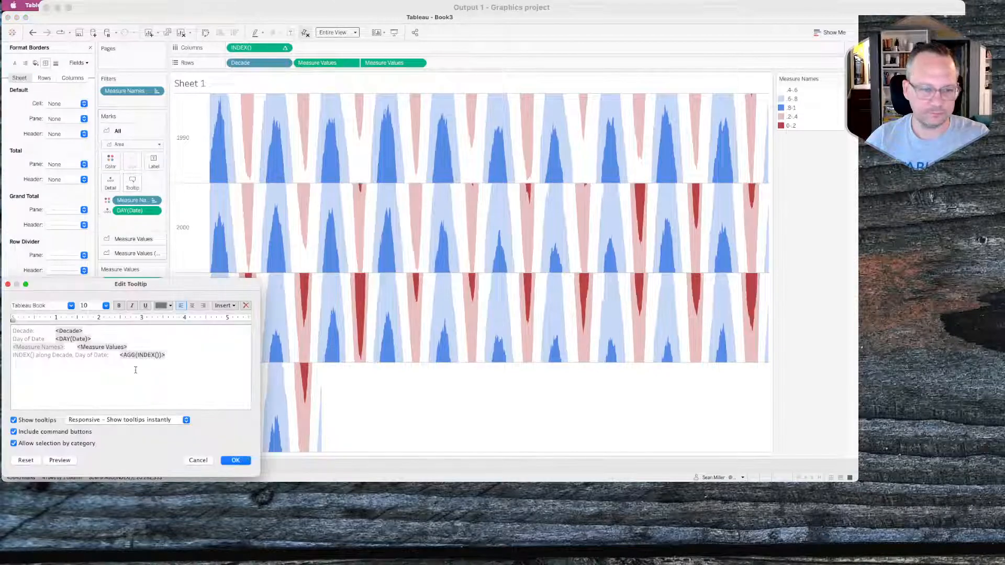
pyautogui.moveTo(175, 361); pyautogui.dragTo(10, 331)
pyautogui.press('super+Tab')
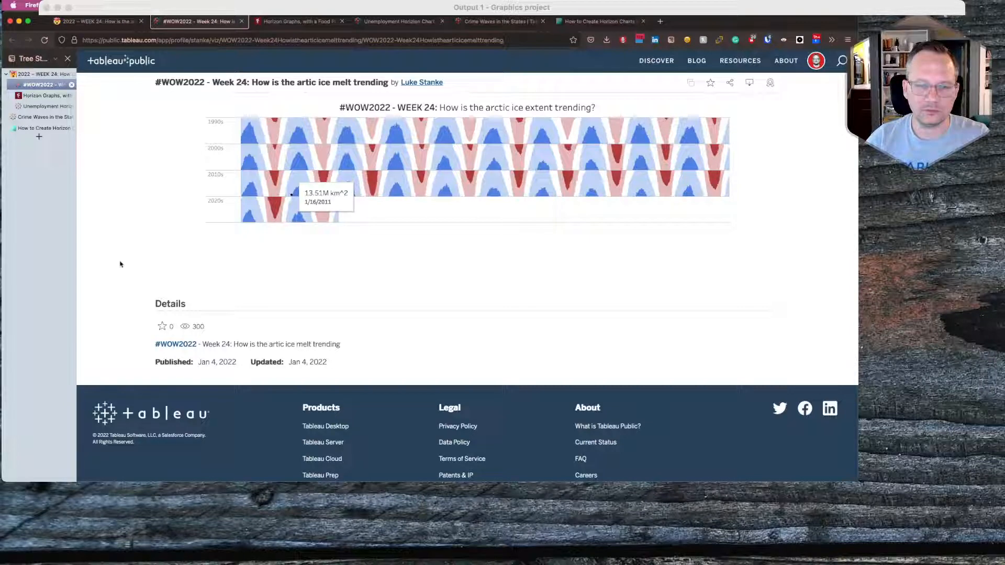
pyautogui.press('super+Tab')
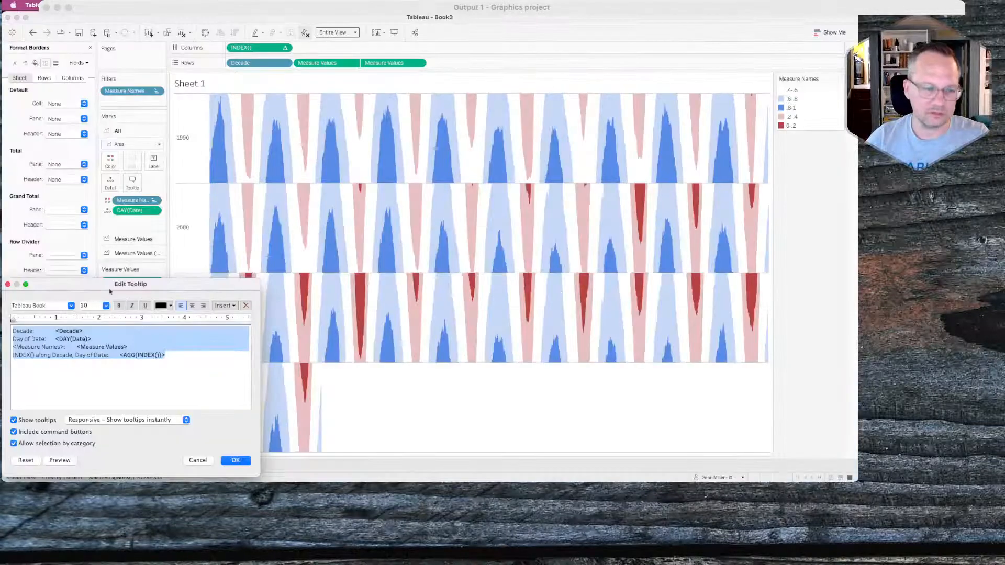
pyautogui.click(224, 460)
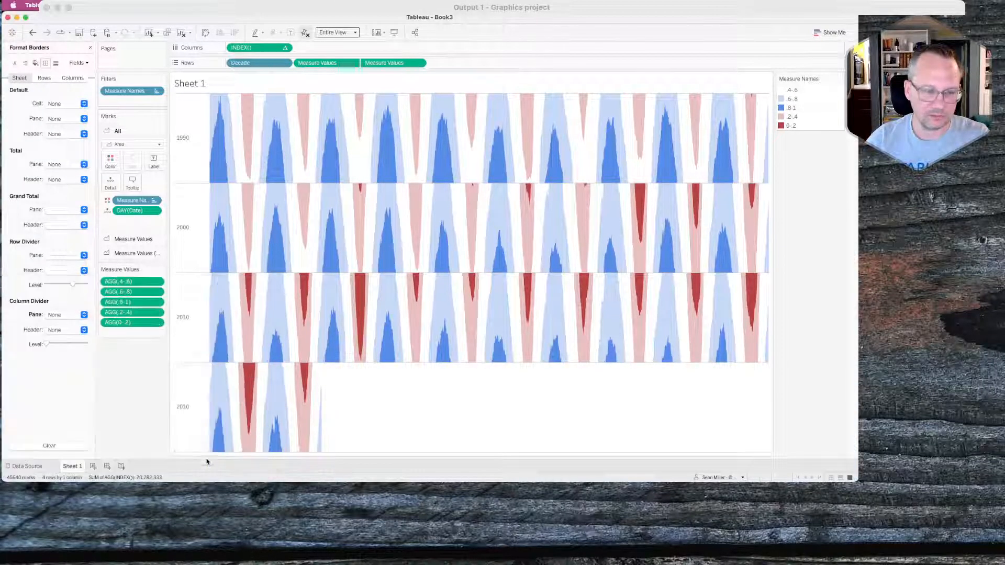
# Close the border formatting, add NH to the tooltip for all marks, and preview the tooltip on a 1990 mark.
pyautogui.click(90, 49)
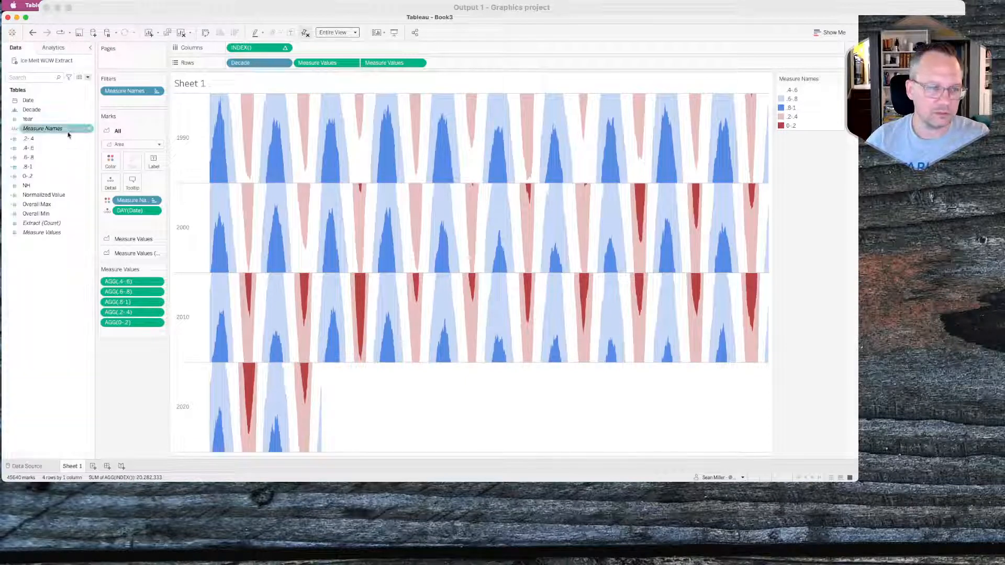
pyautogui.moveTo(27, 186); pyautogui.dragTo(163, 227)
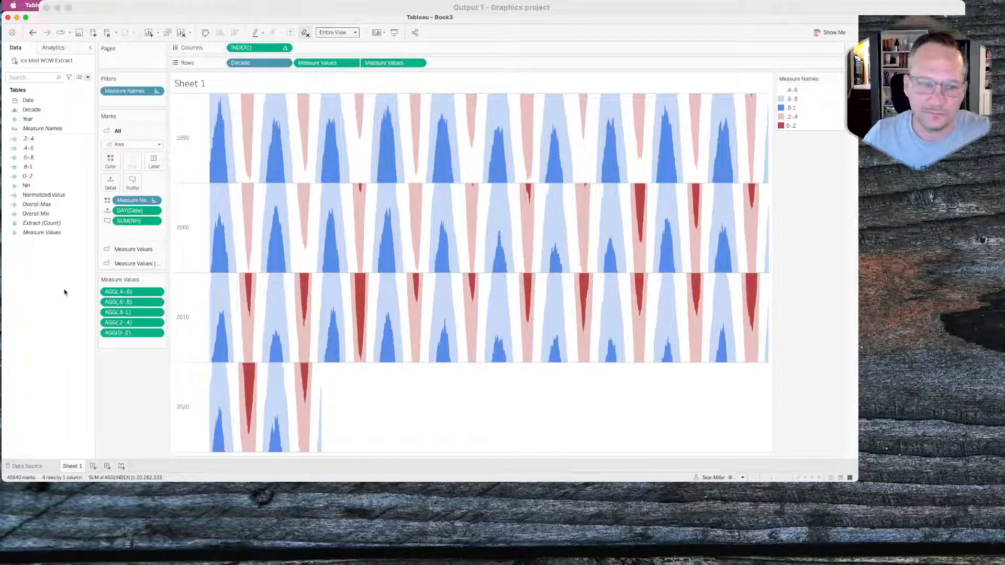
pyautogui.moveTo(240, 154)
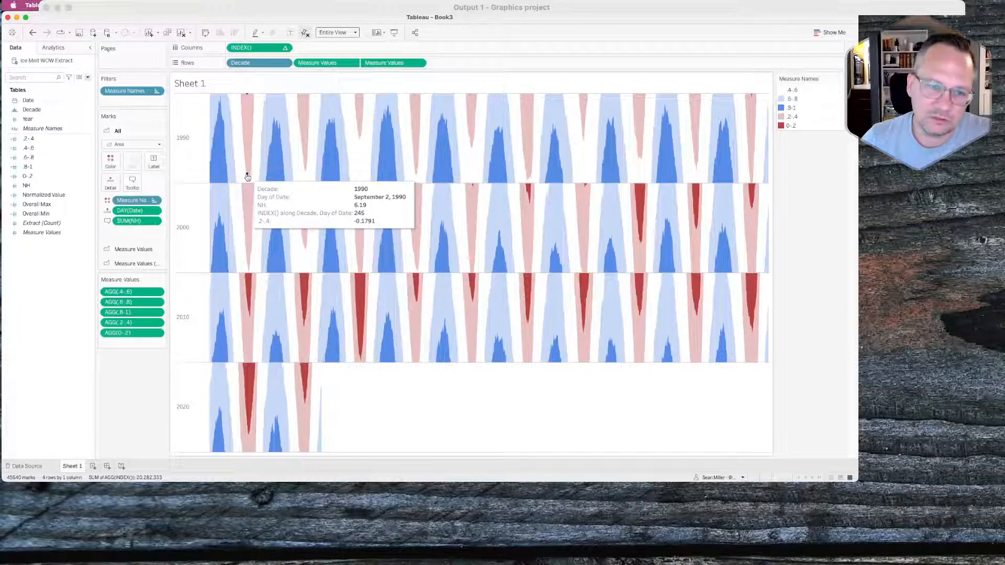
# Open the tooltip for all marks and replace its entire default text with the SUM(NH) field.
pyautogui.click(133, 187)
pyautogui.moveTo(176, 362); pyautogui.dragTo(21, 321)
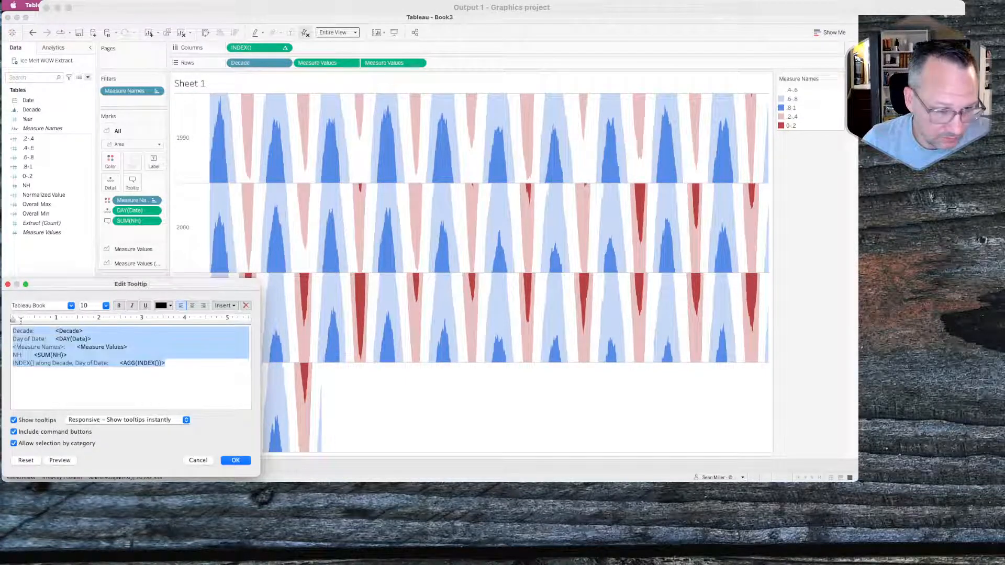
pyautogui.click(224, 306)
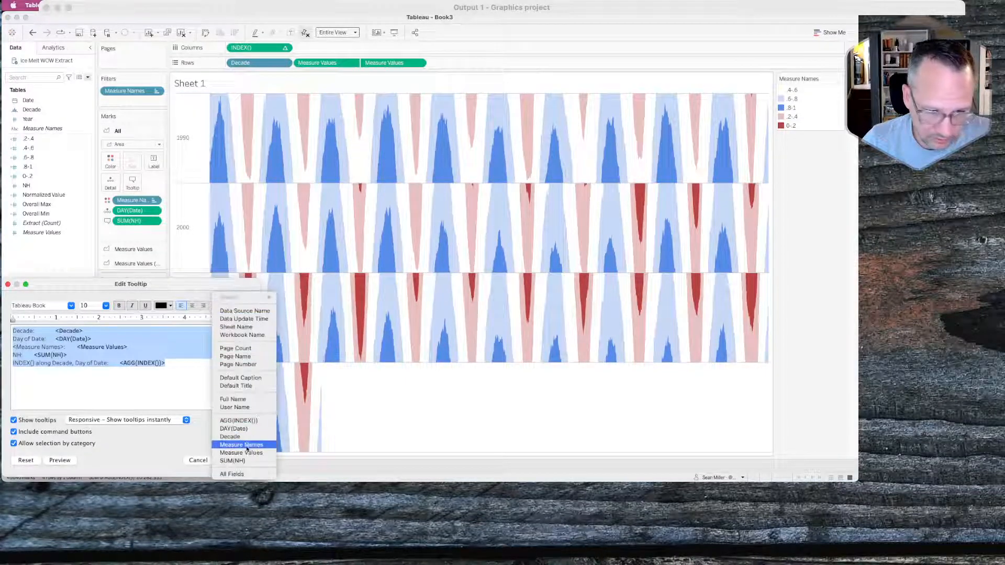
pyautogui.click(234, 460)
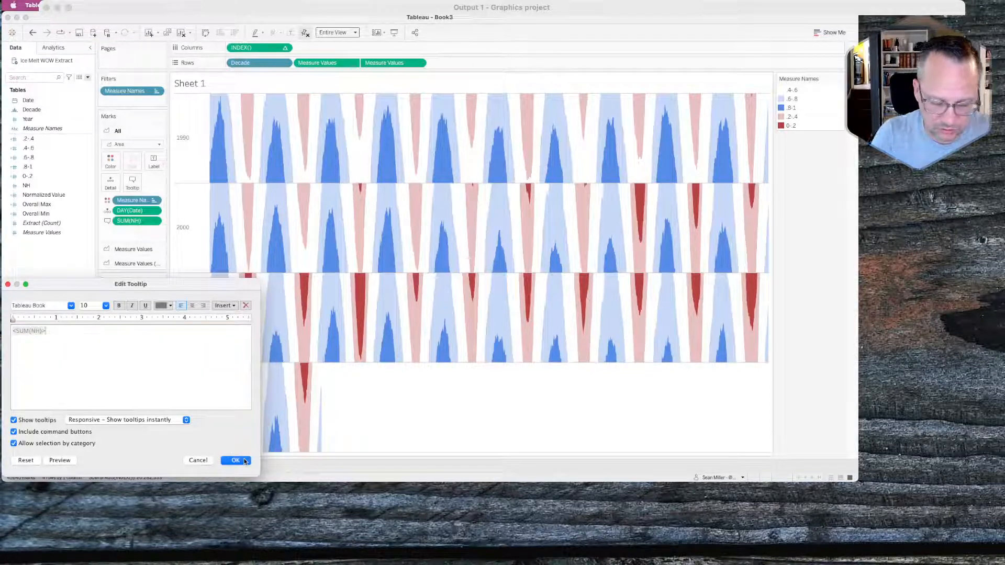
# Format the SUM(NH) tooltip field as bold black, add the unit km^2 after it, and start a new line.
pyautogui.doubleClick(37, 331)
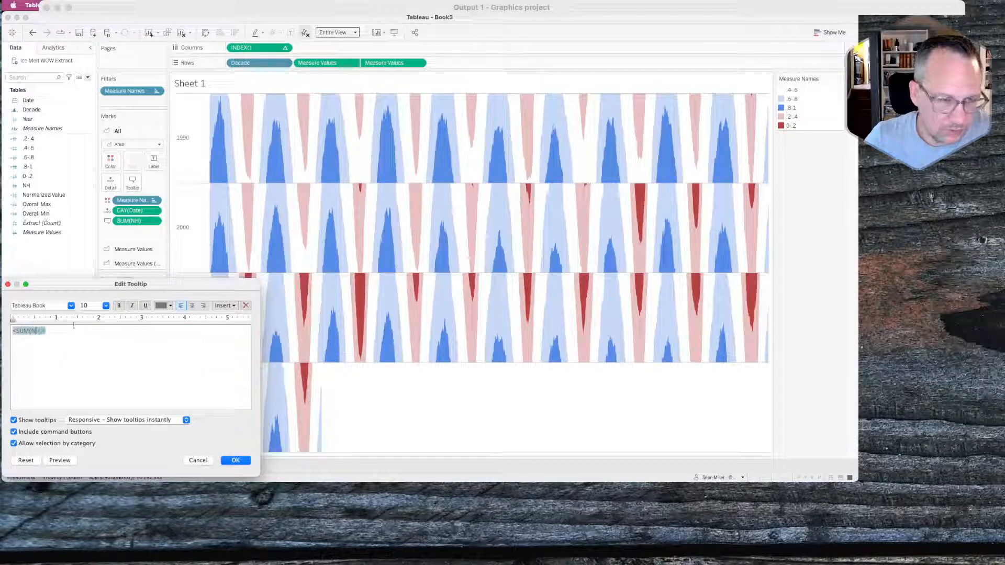
pyautogui.click(163, 305)
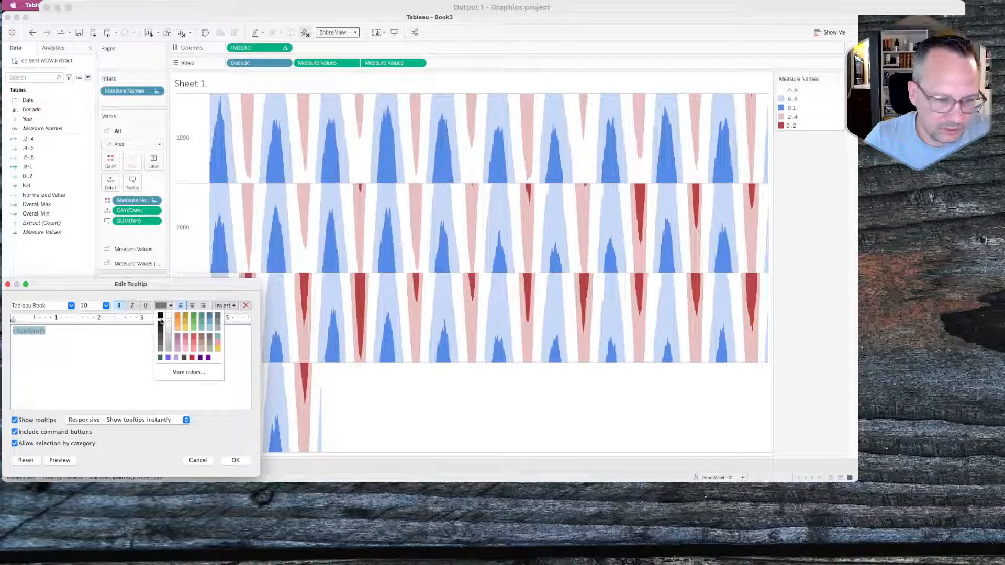
pyautogui.click(159, 320)
pyautogui.click(71, 333)
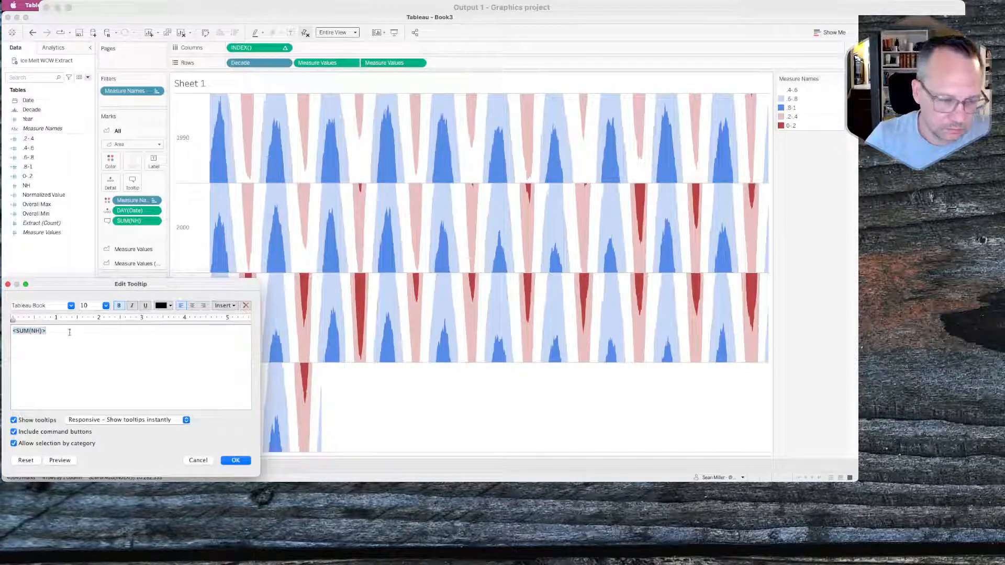
pyautogui.write('km')
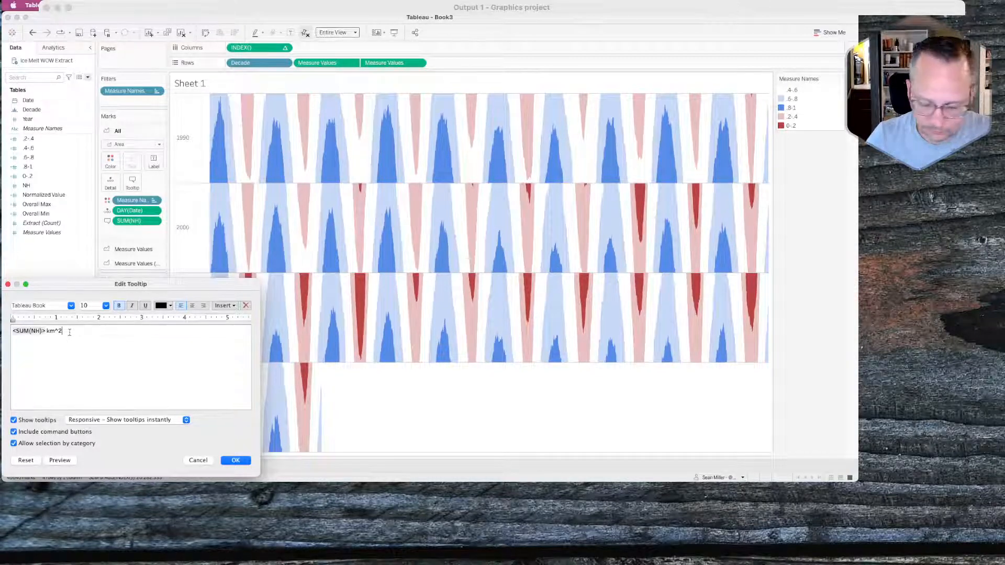
pyautogui.write('^2')
pyautogui.press('Return')
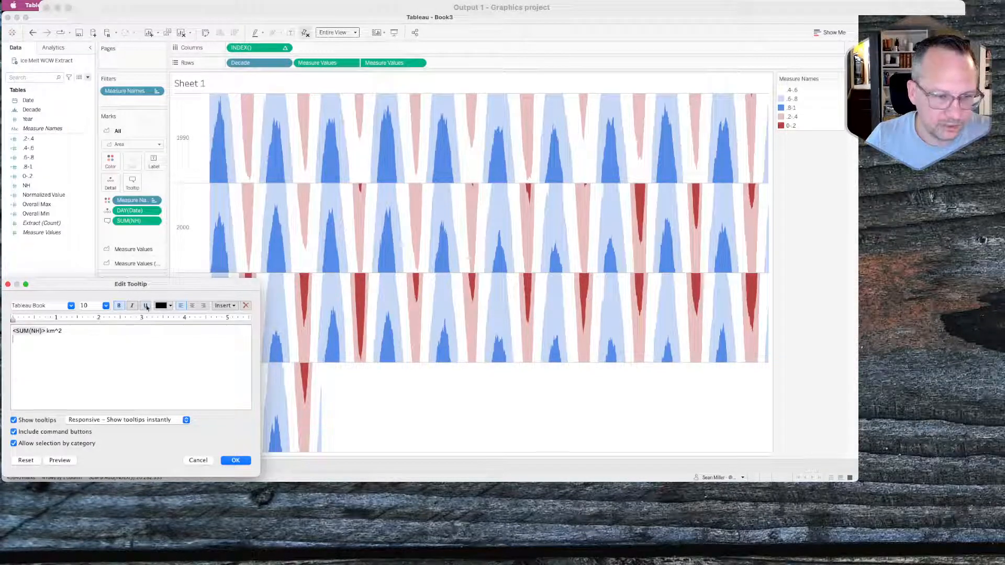
# Add a non-bold, dark gray DAY(Date) field on the tooltip's second line, disable command buttons and selection by category, and apply the tooltip.
pyautogui.click(162, 306)
pyautogui.click(144, 340)
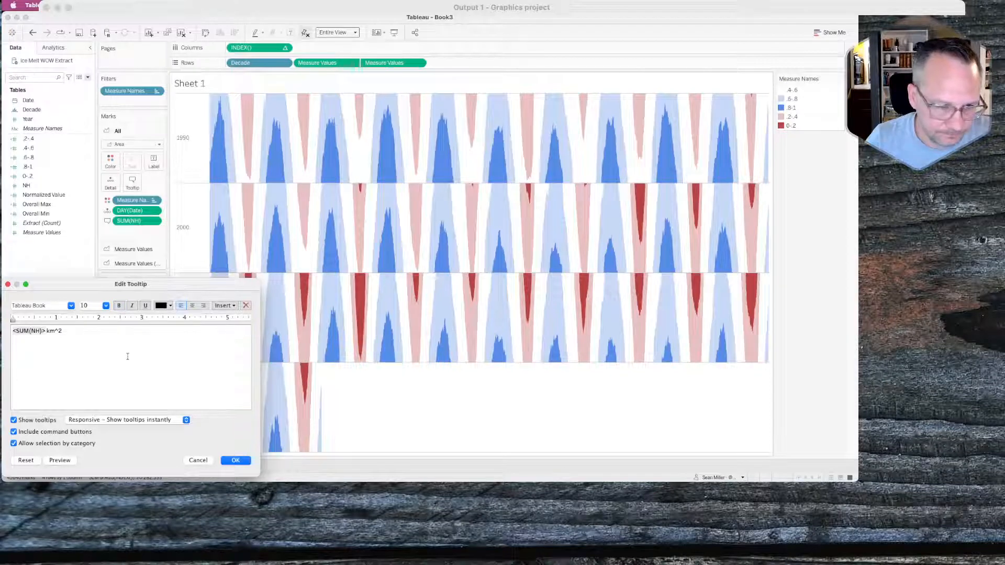
pyautogui.click(162, 305)
pyautogui.click(227, 306)
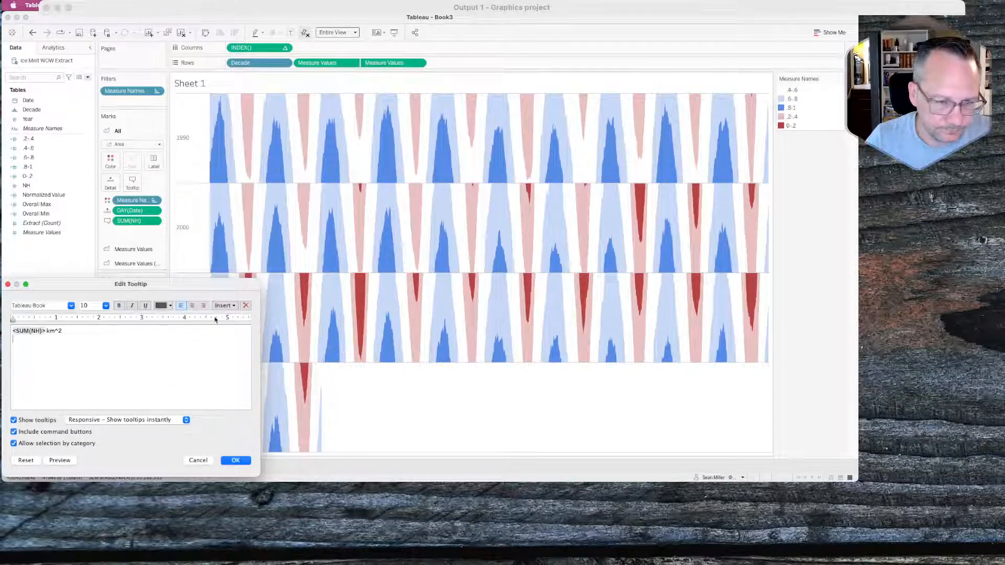
pyautogui.click(226, 306)
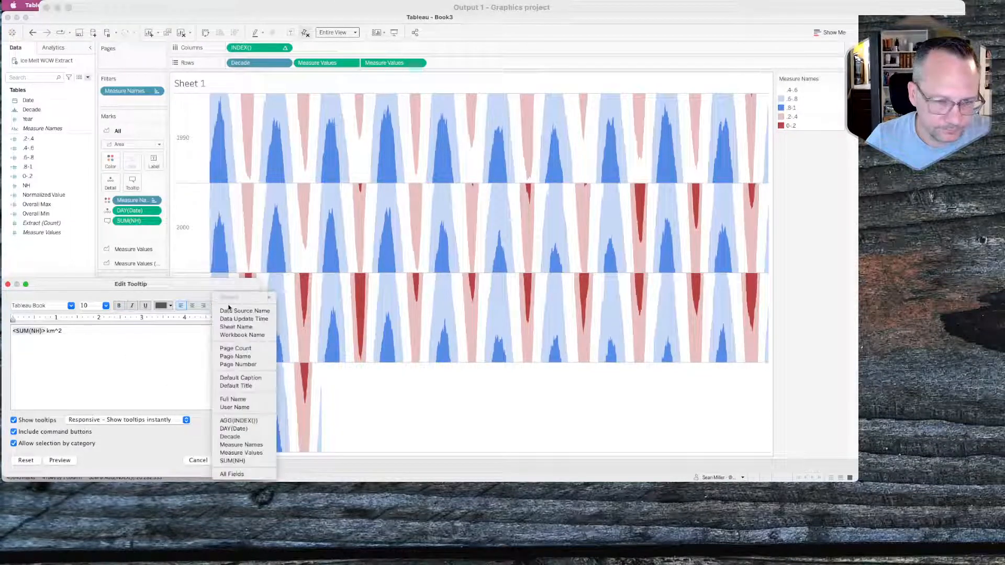
pyautogui.click(240, 433)
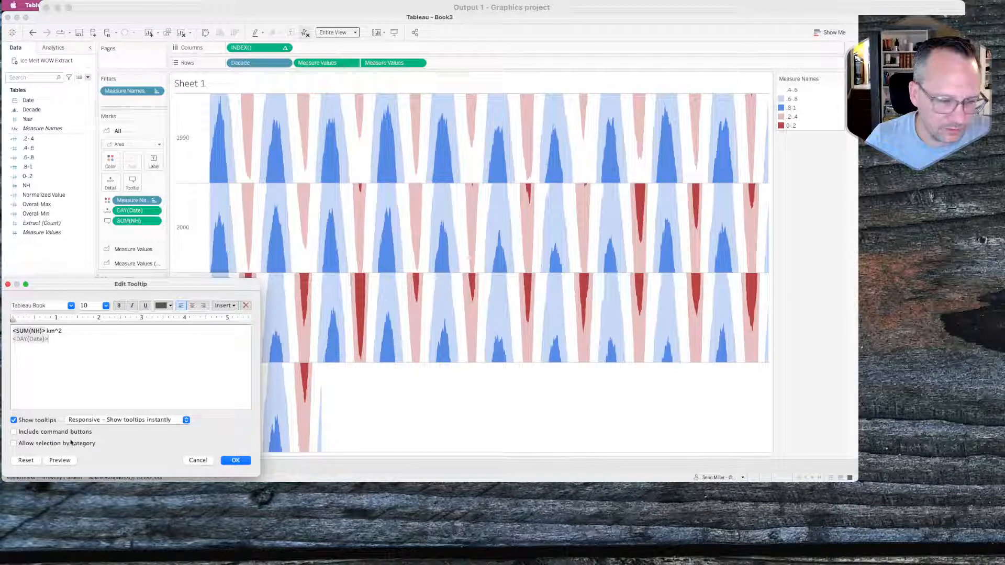
pyautogui.click(235, 460)
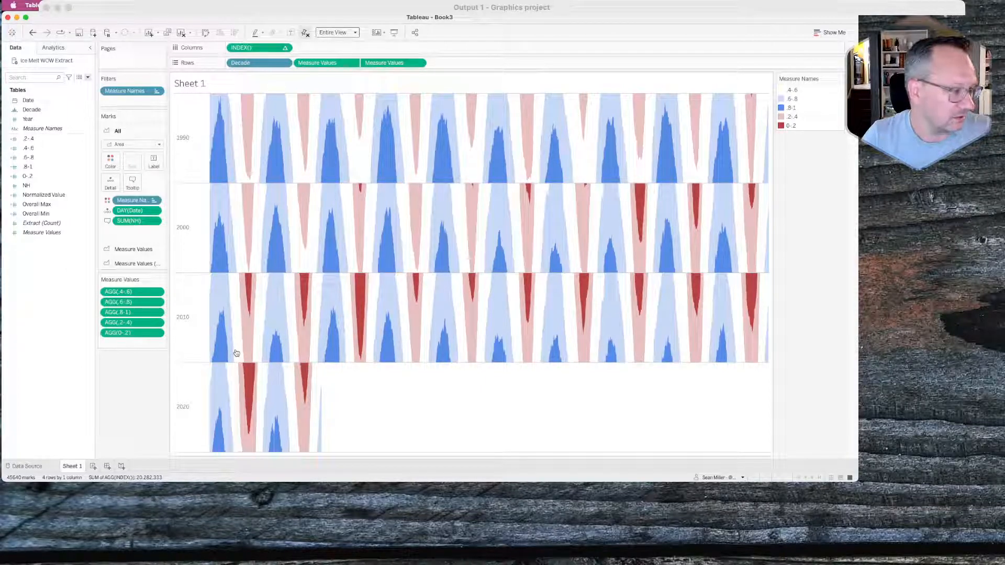
# Switch to the browser, examine the Crime Waves in the States horizon chart from its header to its last states, and return to Tableau.
pyautogui.press('super+Tab')
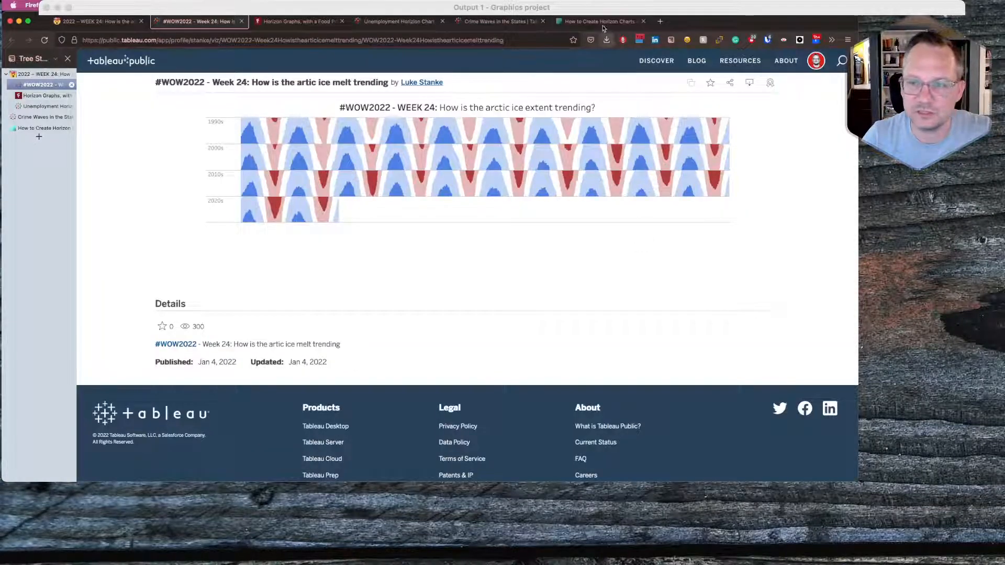
pyautogui.click(510, 21)
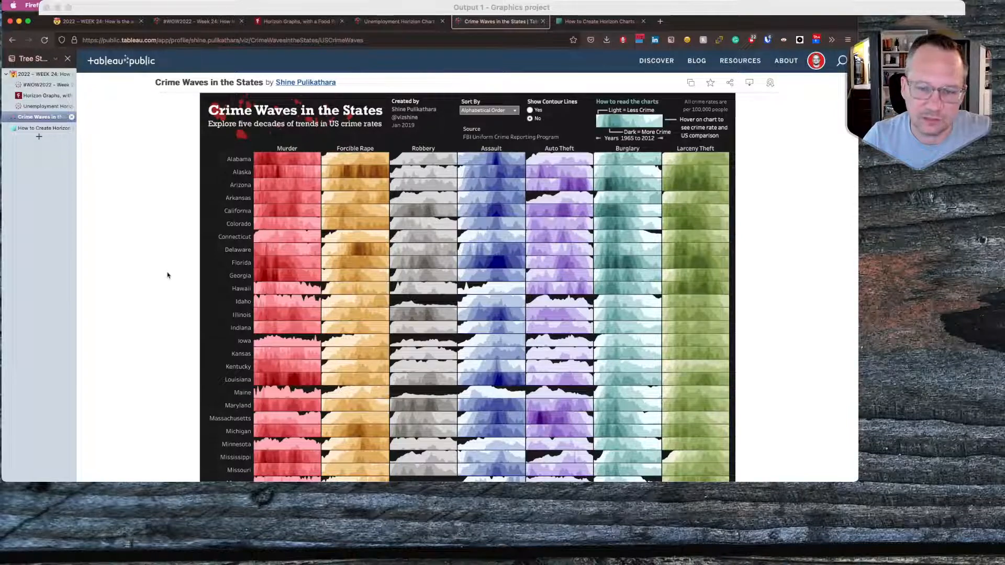
pyautogui.scroll(-5, 166, 276)
pyautogui.scroll(-3, 167, 275)
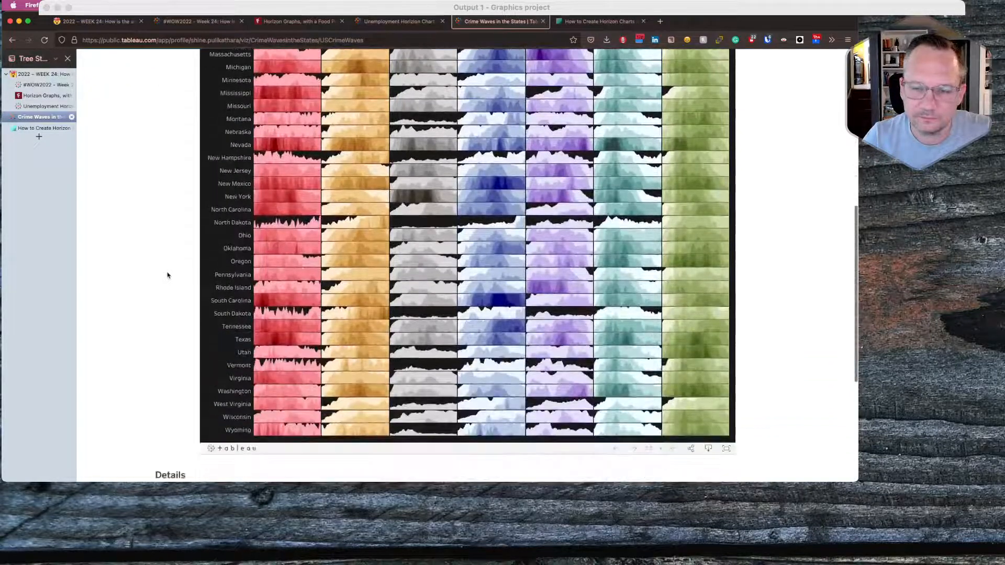
pyautogui.scroll(2, 168, 275)
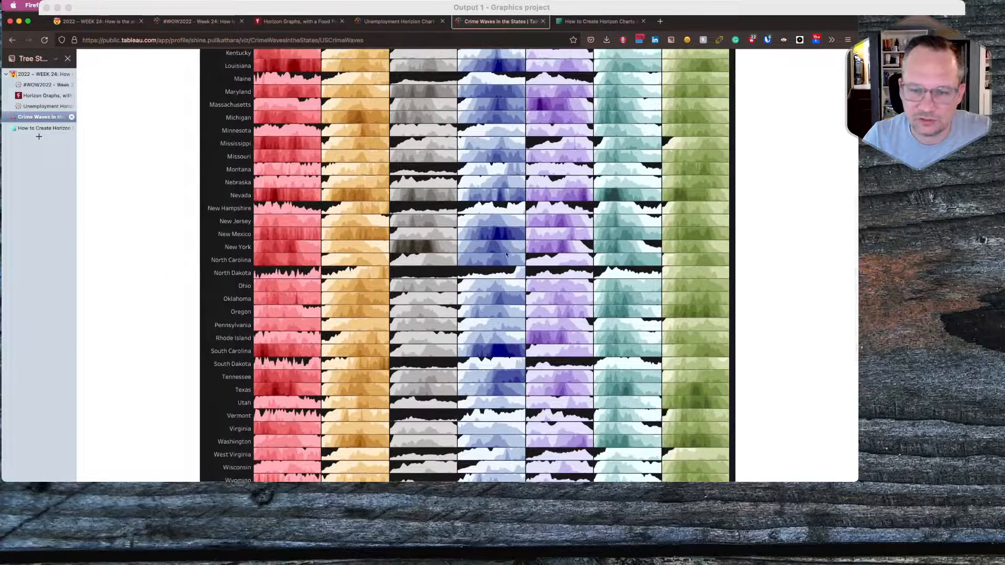
pyautogui.scroll(1, 494, 229)
pyautogui.scroll(6, 493, 228)
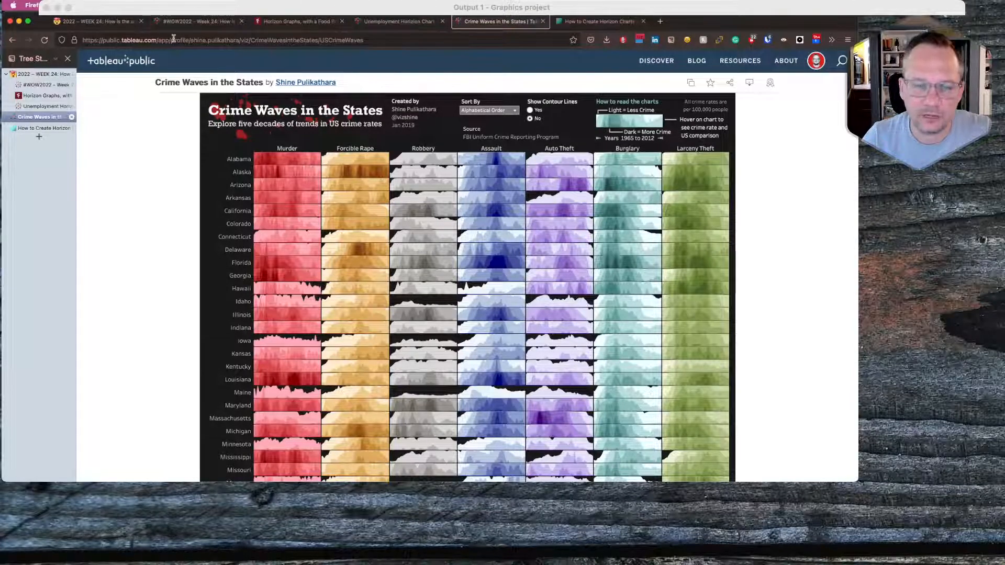
pyautogui.press('super+Tab')
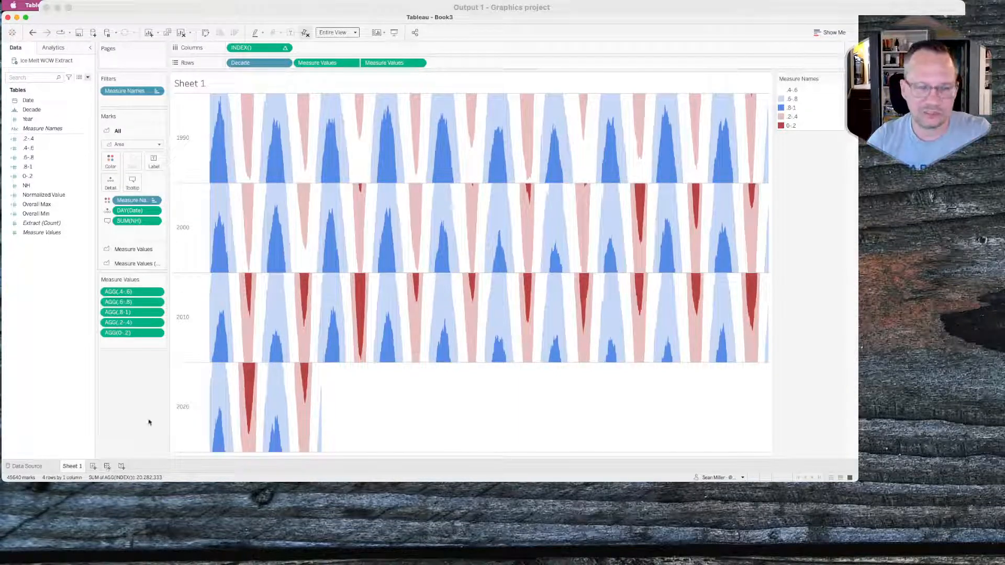
# Review the Week 24 challenge requirements and the published arctic ice chart in the browser, and return to Tableau.
pyautogui.press('super+Tab')
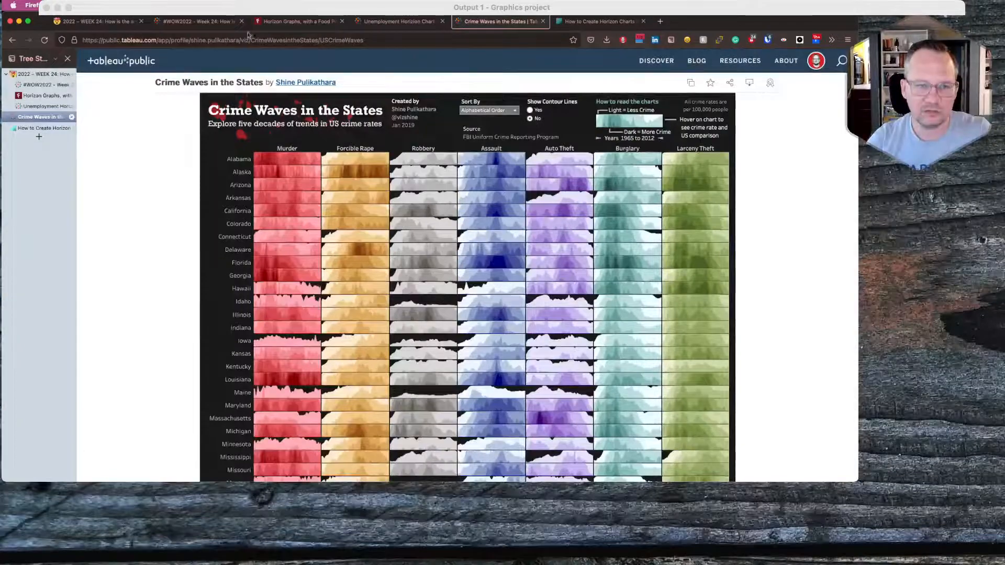
pyautogui.click(88, 22)
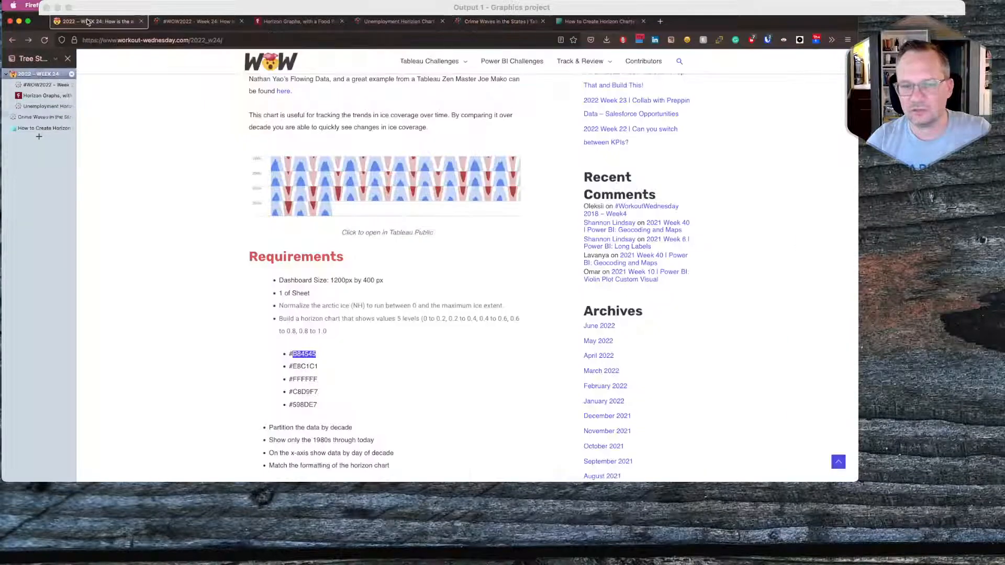
pyautogui.click(201, 23)
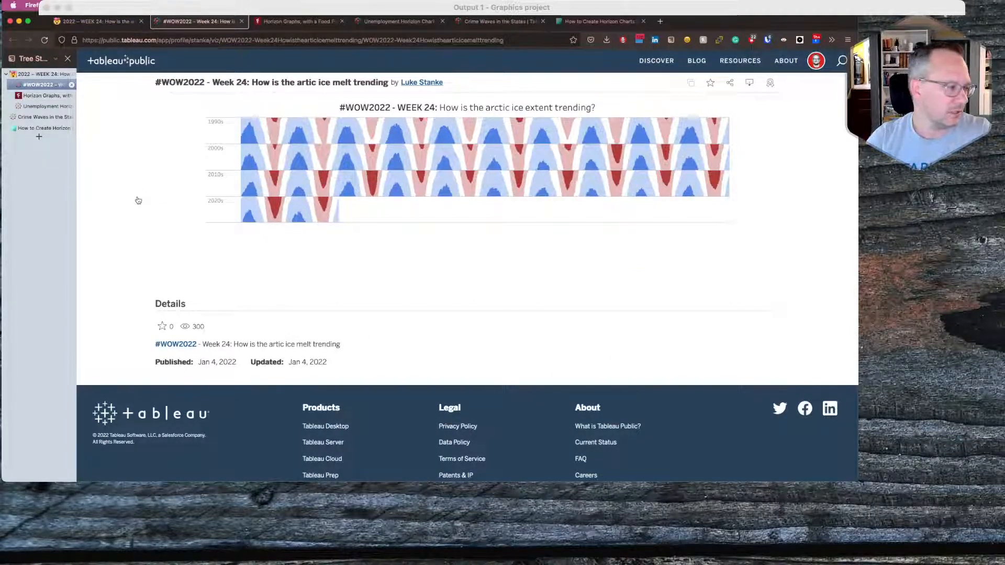
pyautogui.press('super+Tab')
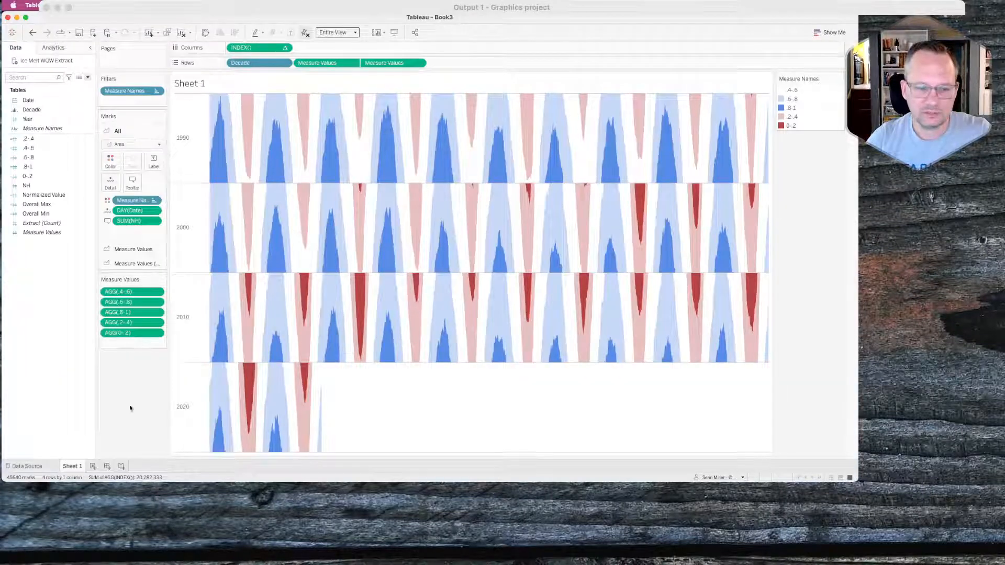